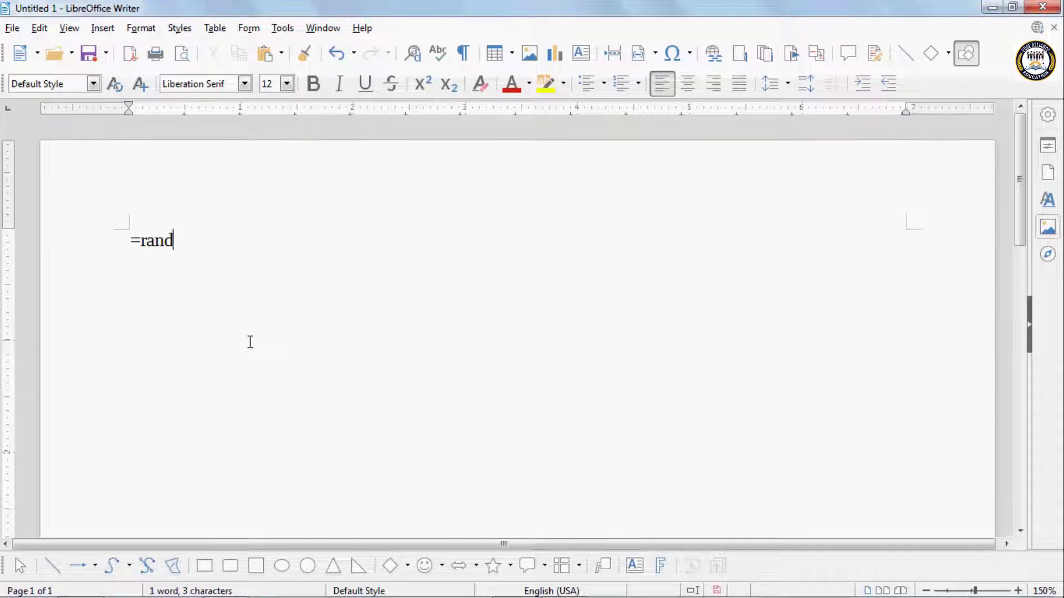
Complete the =rand() entry on the first line of the blank document.
{"action": "type", "text": "()"}
{"action": "key", "text": "Return"}
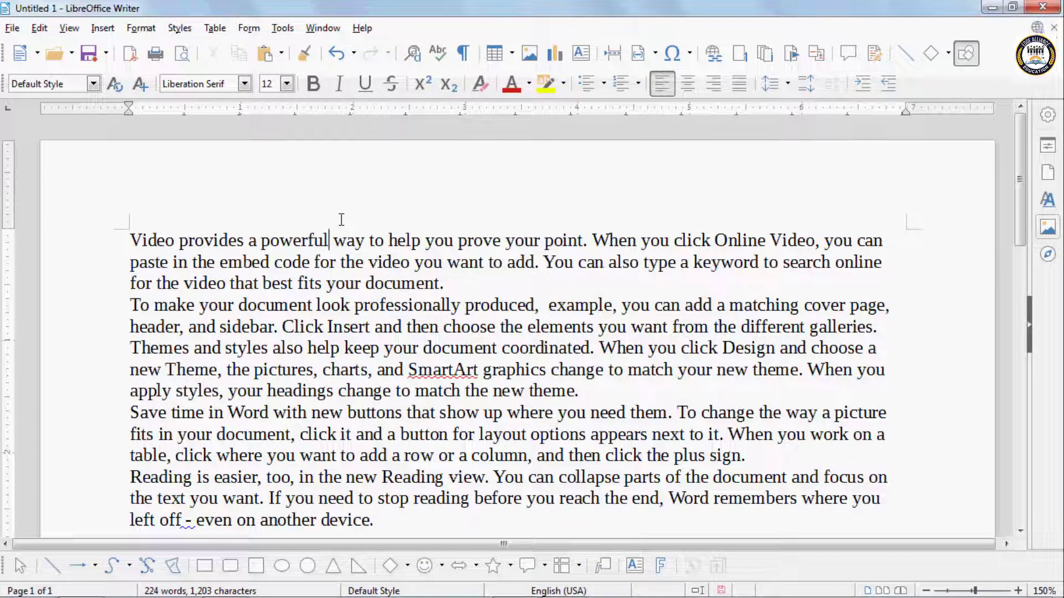
Insert a comment reading "Strong" after the word "powerful" in the first sentence.
{"action": "left_click", "coordinate": [337, 239]}
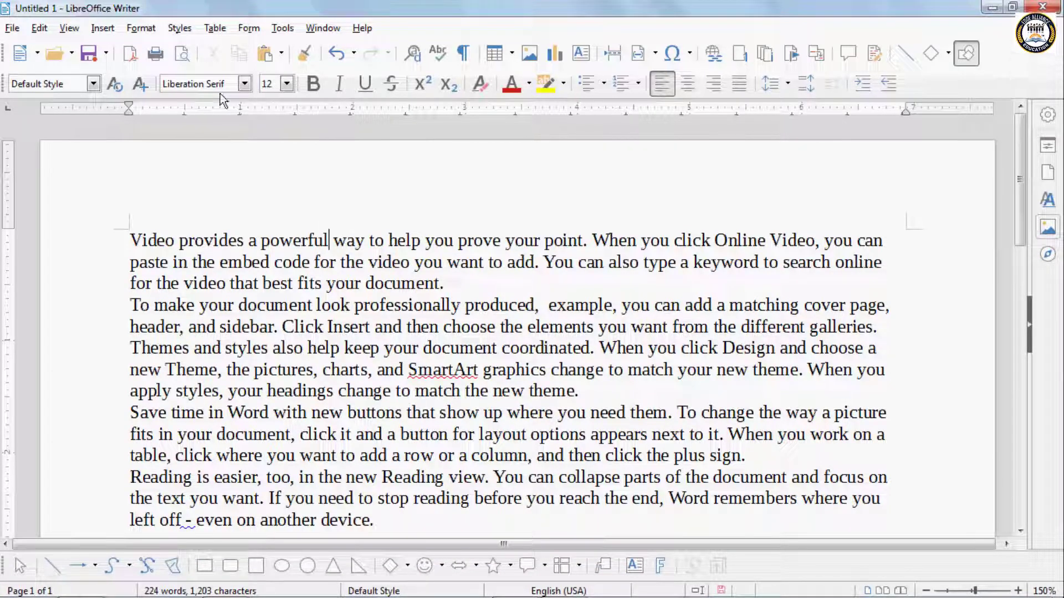
{"action": "left_click", "coordinate": [102, 29]}
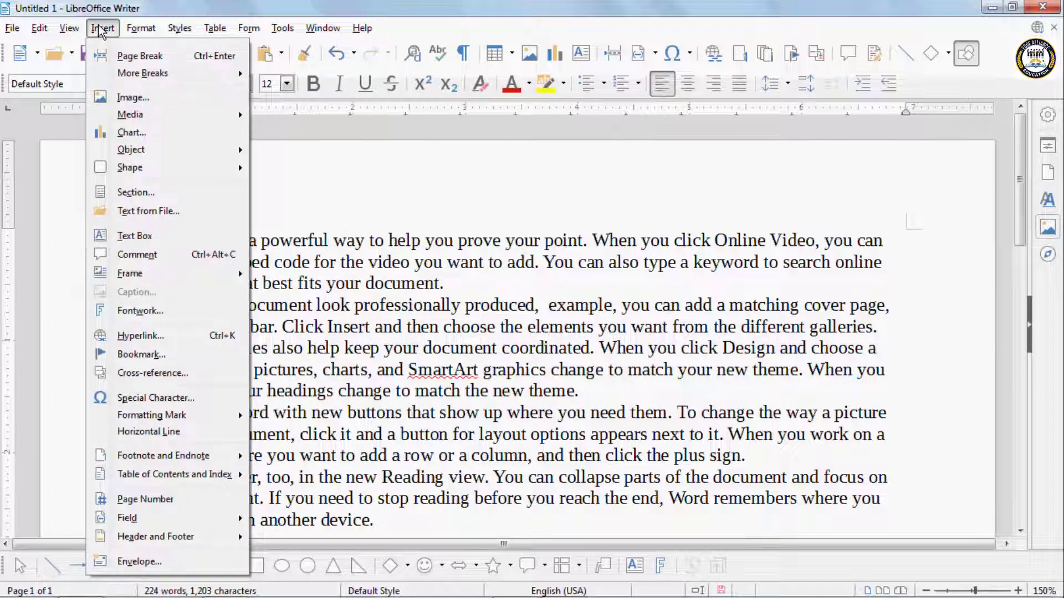
{"action": "left_click", "coordinate": [135, 255]}
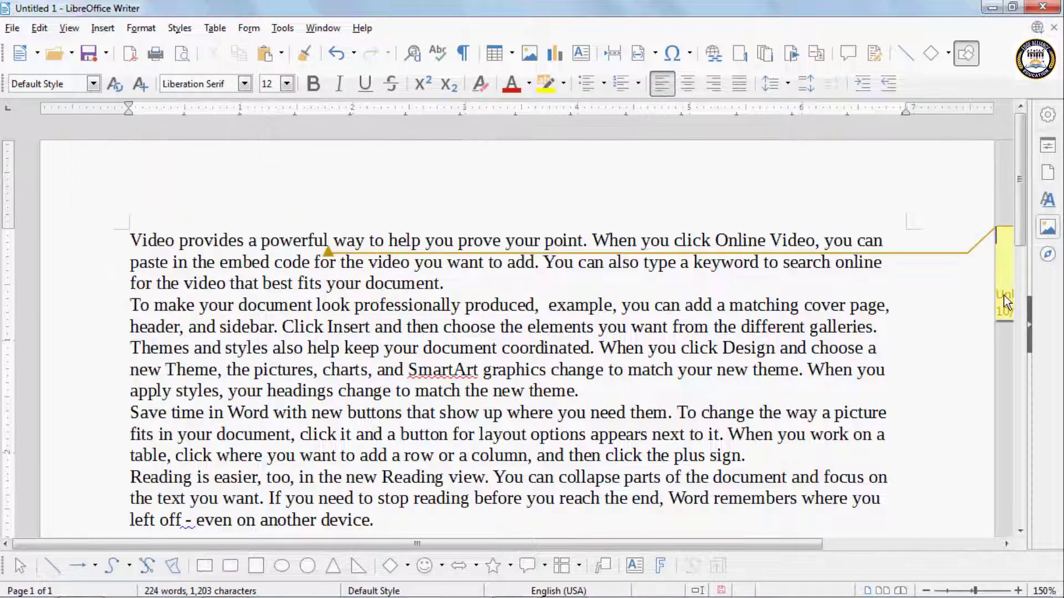
{"action": "left_click_drag", "start_coordinate": [772, 544], "coordinate": [842, 545]}
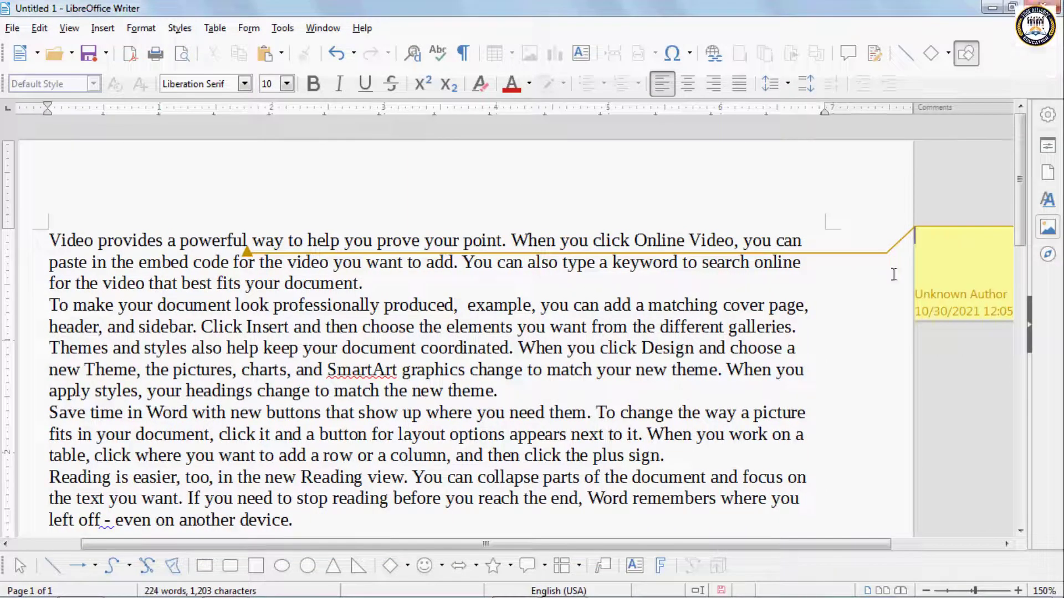
{"action": "type", "text": "Strong"}
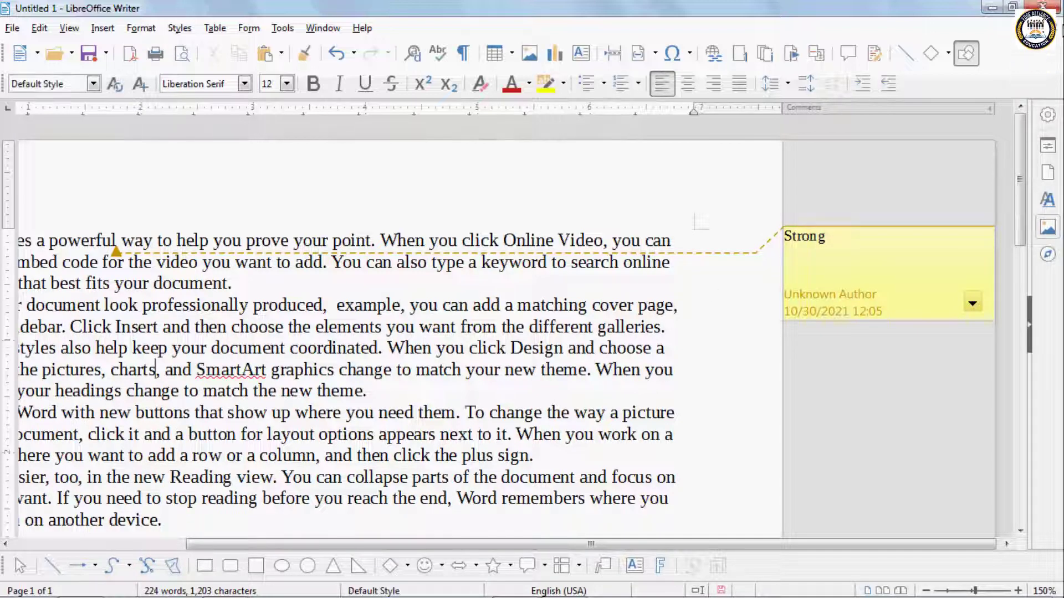
Insert a second comment reading "Graph" after the word "charts" in the second paragraph.
{"action": "left_click", "coordinate": [145, 29]}
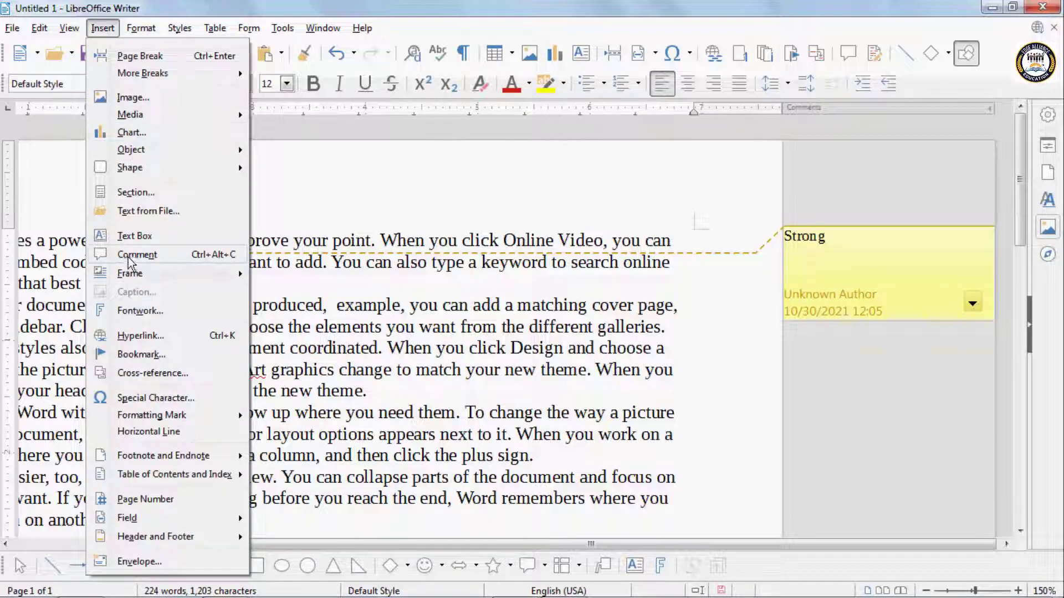
{"action": "left_click", "coordinate": [136, 254]}
{"action": "type", "text": "G"}
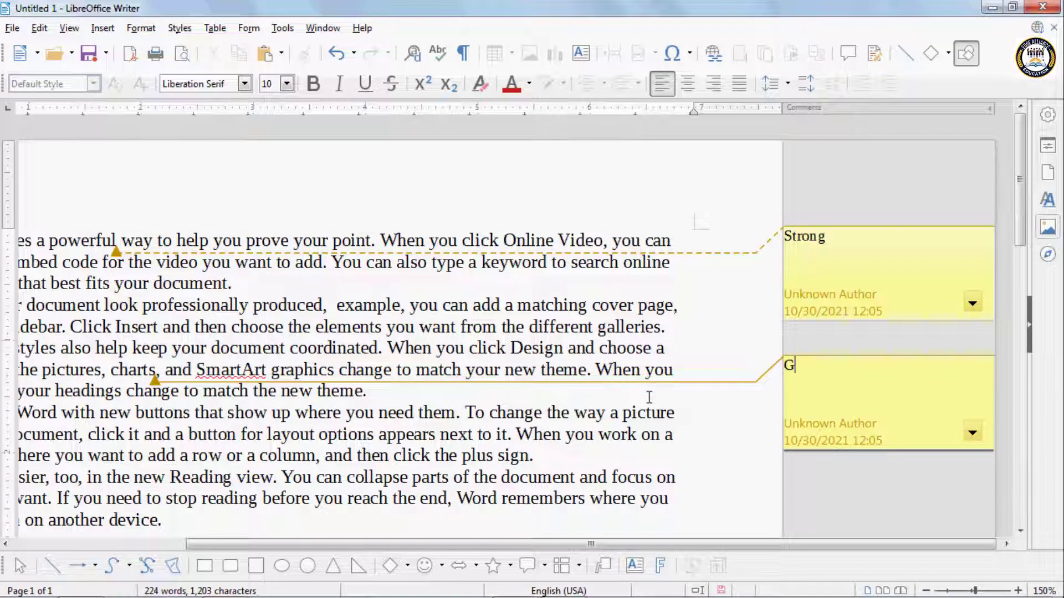
{"action": "type", "text": "r[pag"}
{"action": "key", "text": "BackSpace"}
{"action": "key", "text": "BackSpace"}
{"action": "key", "text": "BackSpace"}
{"action": "key", "text": "BackSpace"}
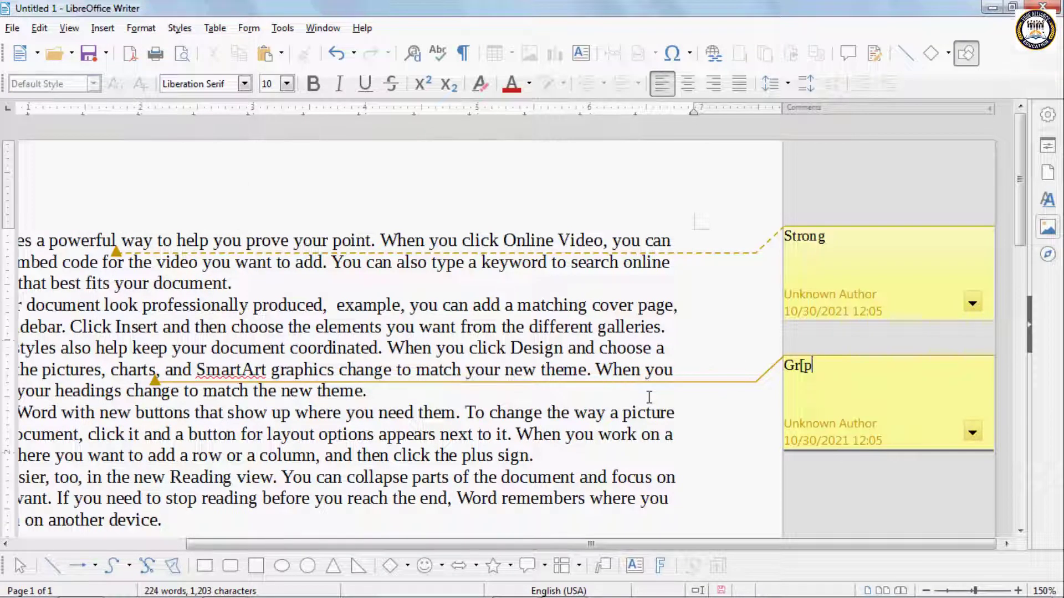
{"action": "type", "text": "ap"}
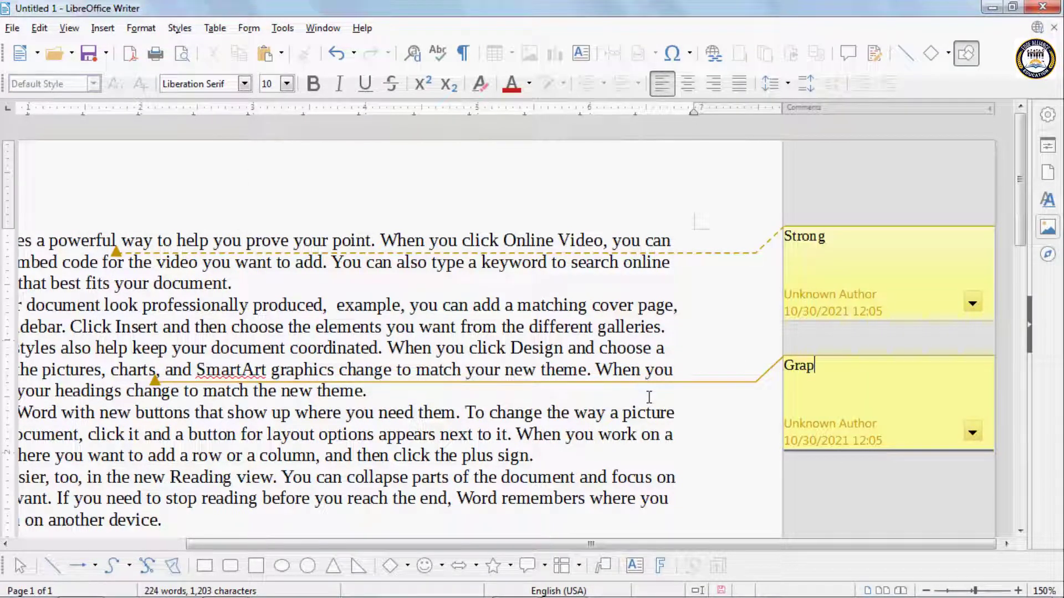
{"action": "type", "text": "h"}
{"action": "key", "text": "Escape"}
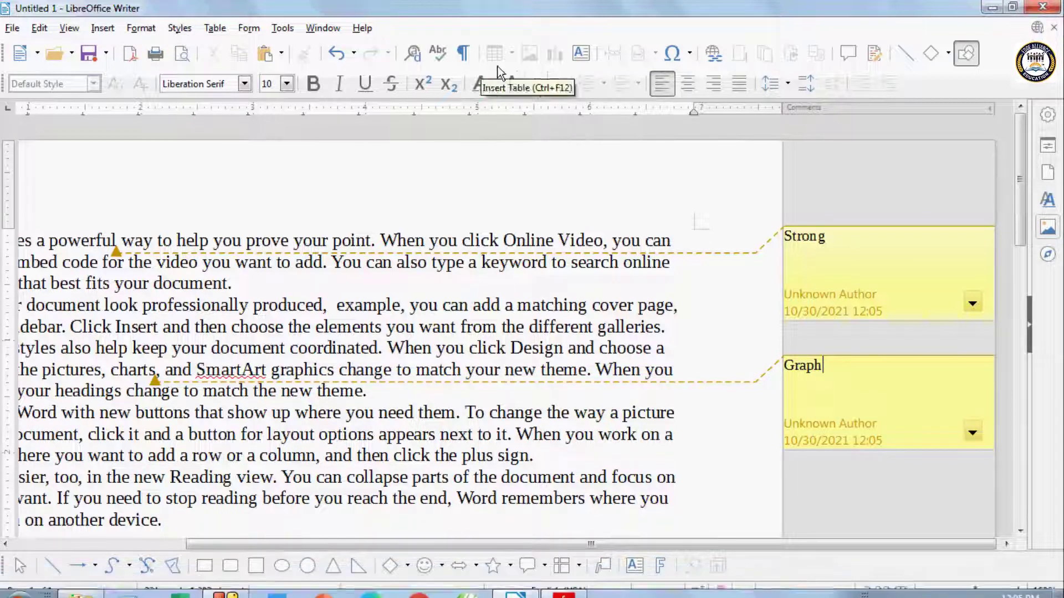
Open the formatting settings for all comments and review their font, font effects and position options.
{"action": "left_click", "coordinate": [140, 28]}
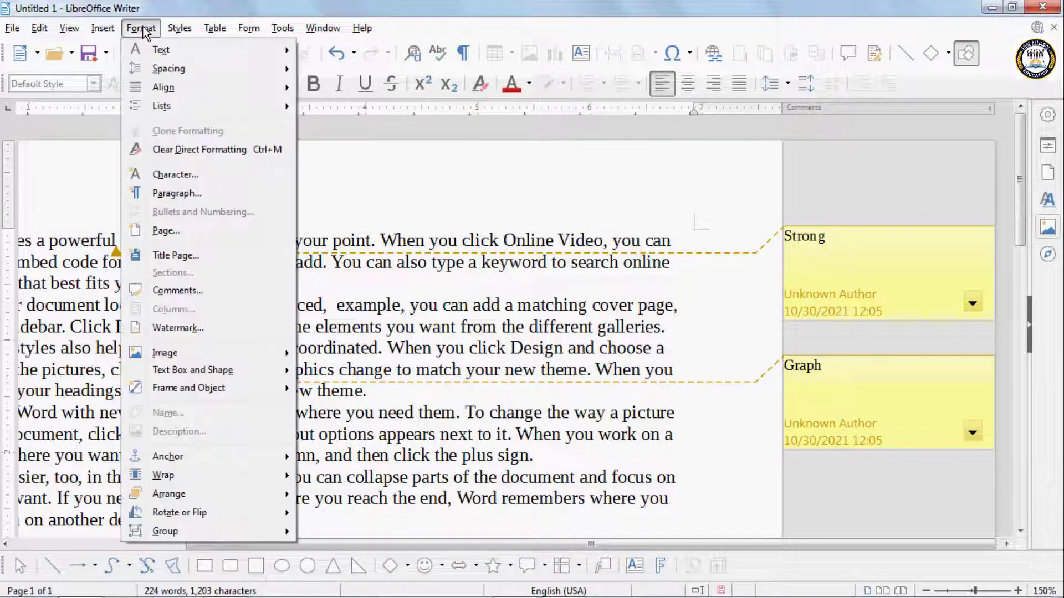
{"action": "left_click", "coordinate": [185, 292]}
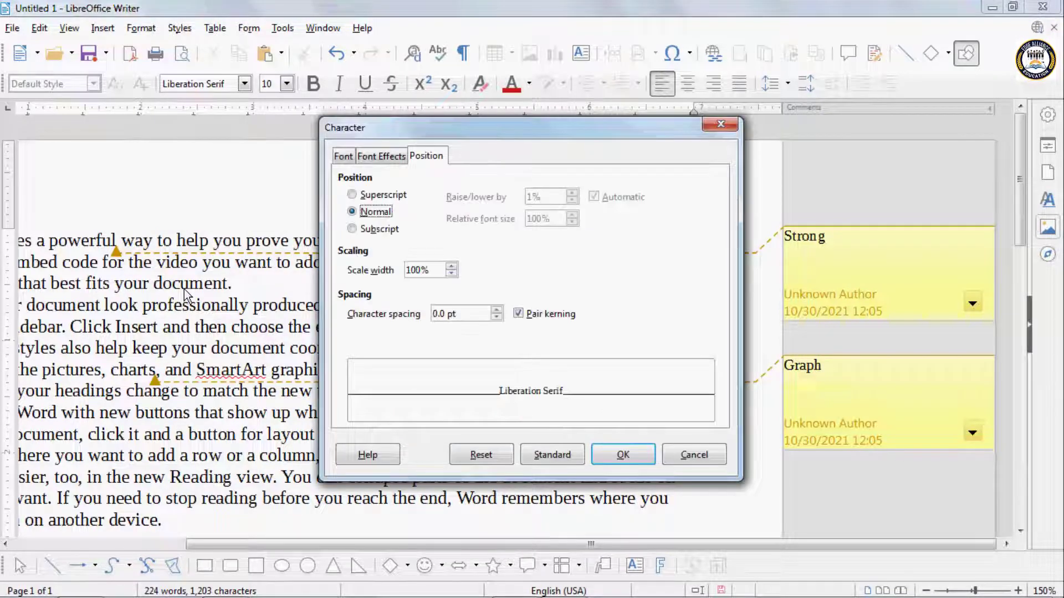
{"action": "left_click", "coordinate": [342, 157]}
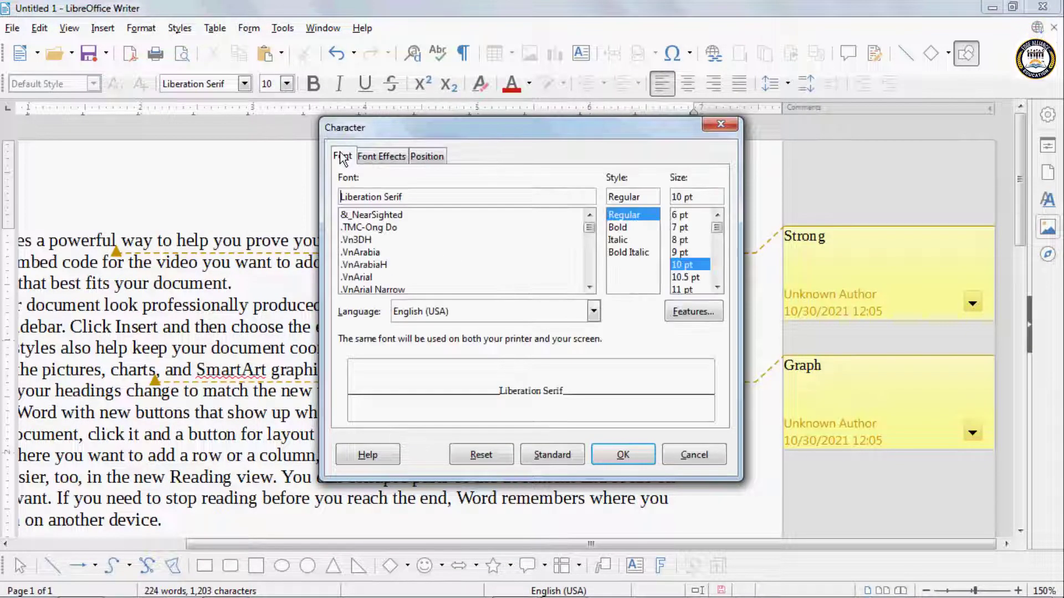
{"action": "left_click", "coordinate": [378, 159]}
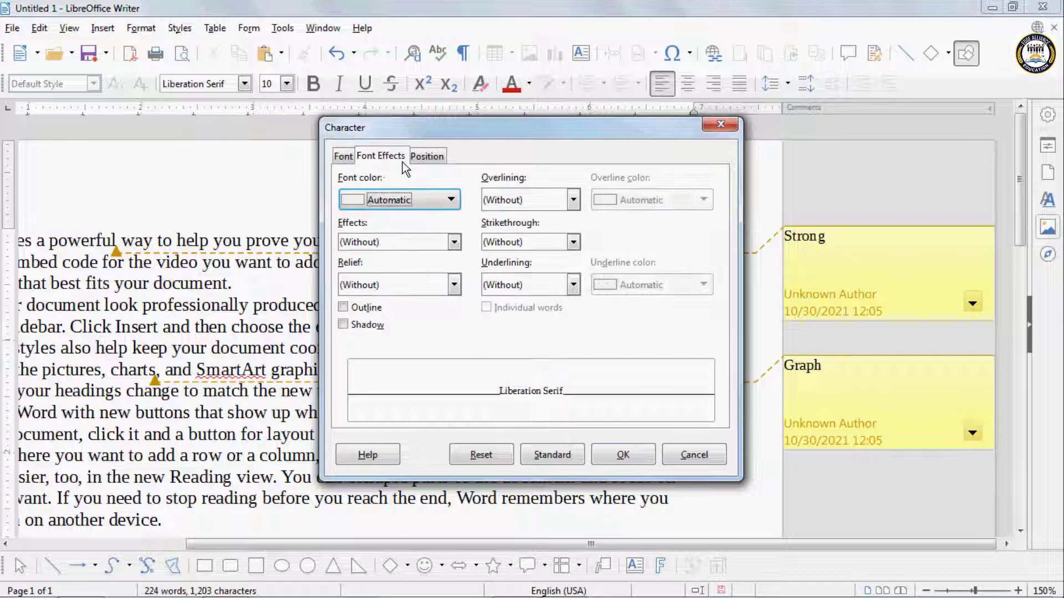
{"action": "left_click", "coordinate": [433, 160]}
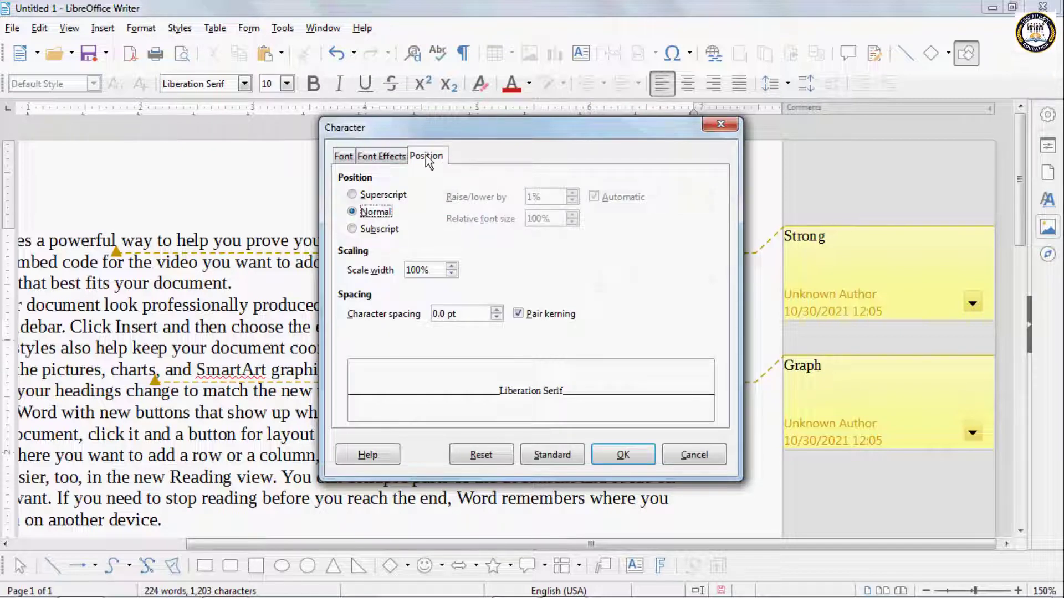
Browse the available fonts for the comment text and choose ae_Nagham.
{"action": "left_click", "coordinate": [343, 158]}
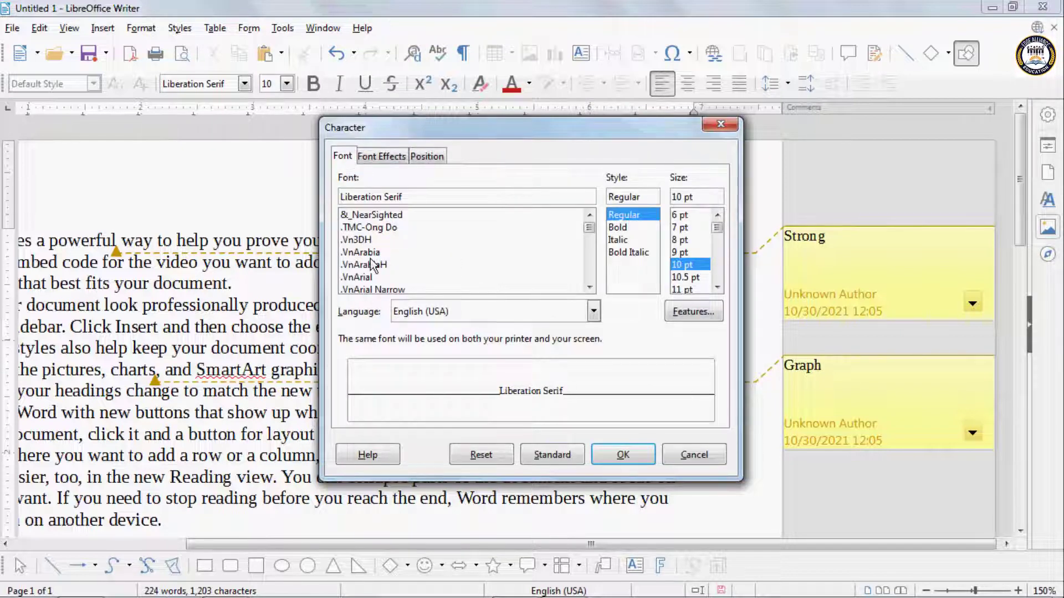
{"action": "scroll", "coordinate": [377, 272], "scroll_direction": "down", "scroll_amount": 5}
{"action": "left_click", "coordinate": [382, 290]}
{"action": "scroll", "coordinate": [381, 291], "scroll_direction": "down", "scroll_amount": 2}
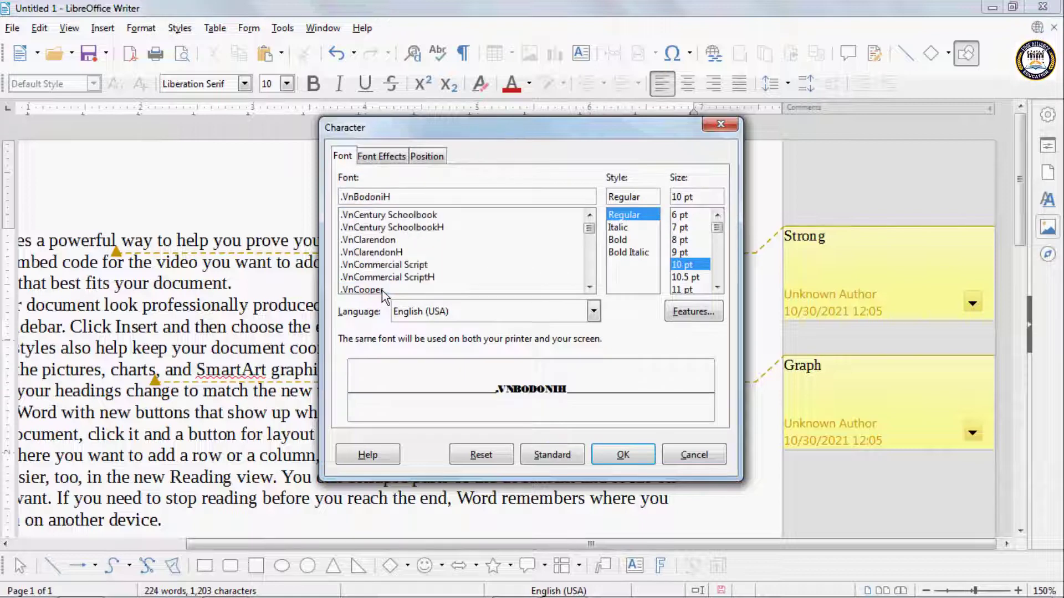
{"action": "left_click", "coordinate": [376, 275]}
{"action": "scroll", "coordinate": [377, 276], "scroll_direction": "down", "scroll_amount": 2}
{"action": "scroll", "coordinate": [376, 280], "scroll_direction": "down", "scroll_amount": 3}
{"action": "left_click", "coordinate": [377, 277]}
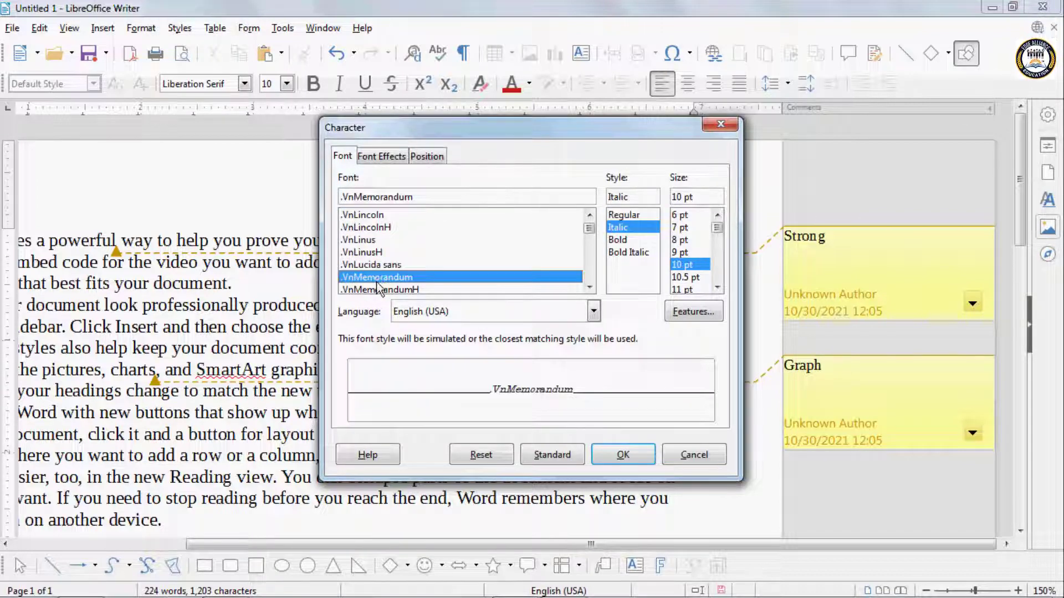
{"action": "scroll", "coordinate": [378, 280], "scroll_direction": "down", "scroll_amount": 3}
{"action": "left_click", "coordinate": [378, 277]}
{"action": "scroll", "coordinate": [379, 285], "scroll_direction": "down", "scroll_amount": 3}
{"action": "left_click", "coordinate": [378, 279]}
{"action": "scroll", "coordinate": [377, 284], "scroll_direction": "down", "scroll_amount": 3}
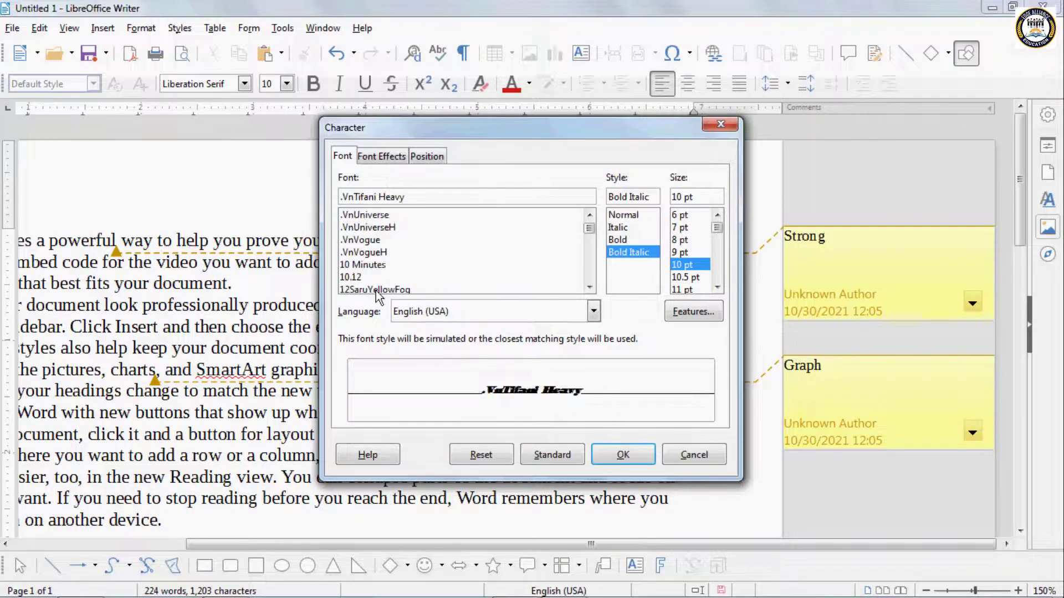
{"action": "left_click", "coordinate": [377, 287]}
{"action": "scroll", "coordinate": [377, 284], "scroll_direction": "down", "scroll_amount": 3}
{"action": "scroll", "coordinate": [379, 285], "scroll_direction": "down", "scroll_amount": 9}
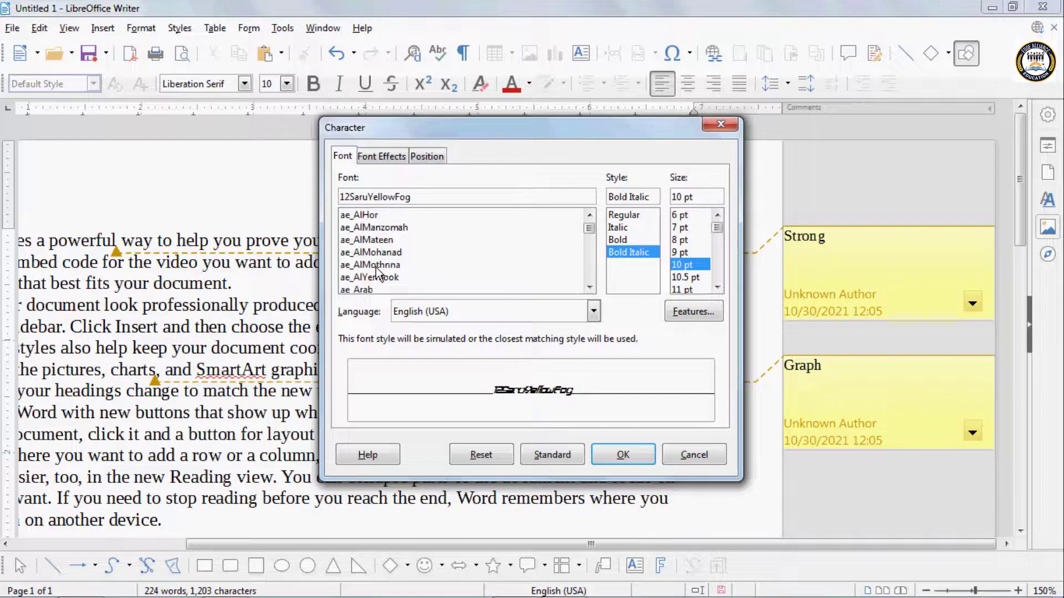
{"action": "left_click", "coordinate": [368, 264]}
{"action": "left_click", "coordinate": [365, 239]}
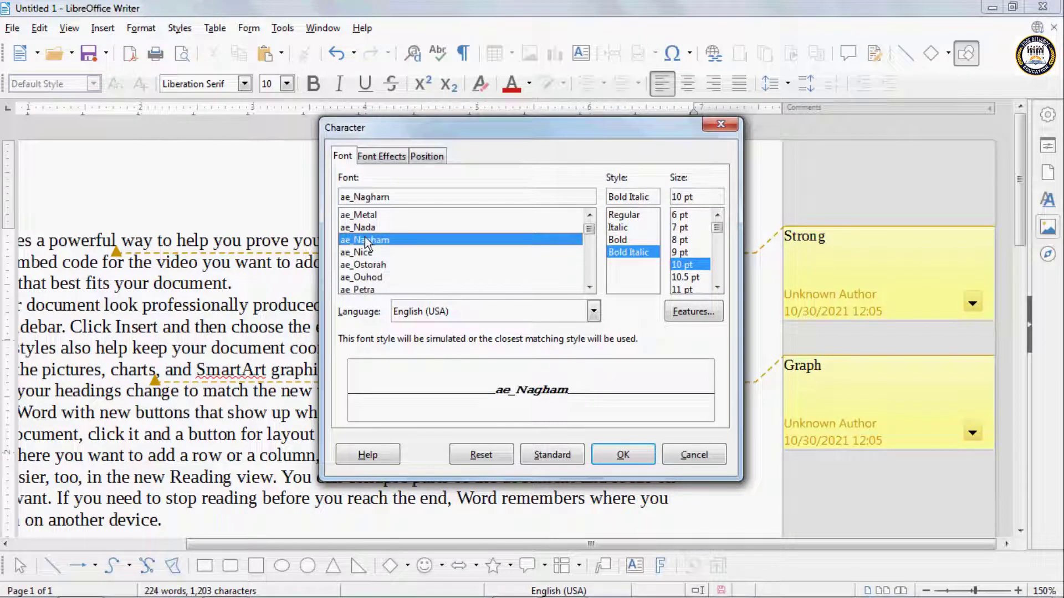
Set the comment font's style to Bold and its size to 16 pt.
{"action": "left_click", "coordinate": [631, 215]}
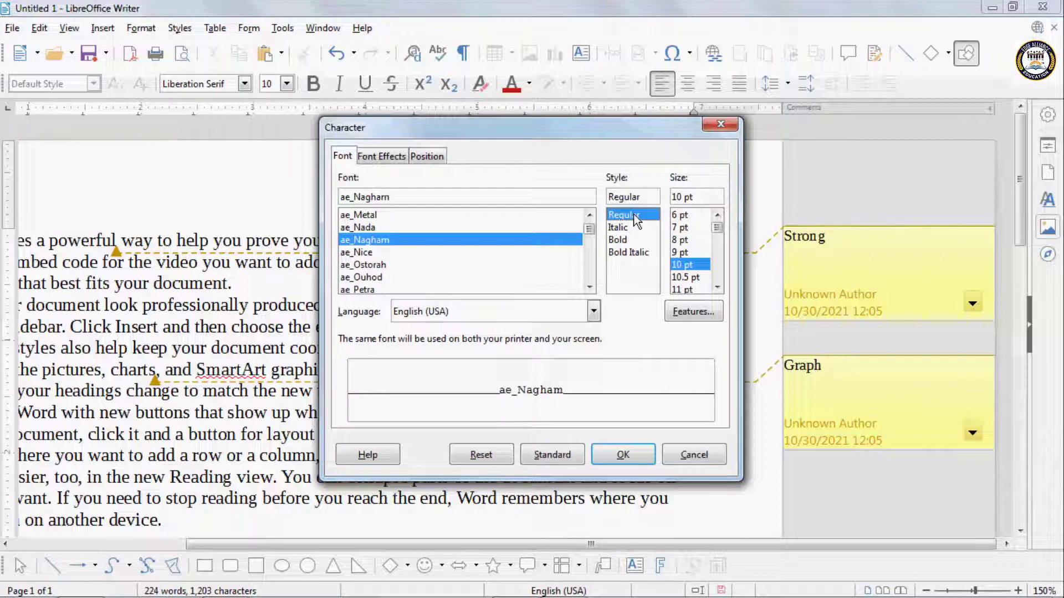
{"action": "left_click", "coordinate": [623, 231]}
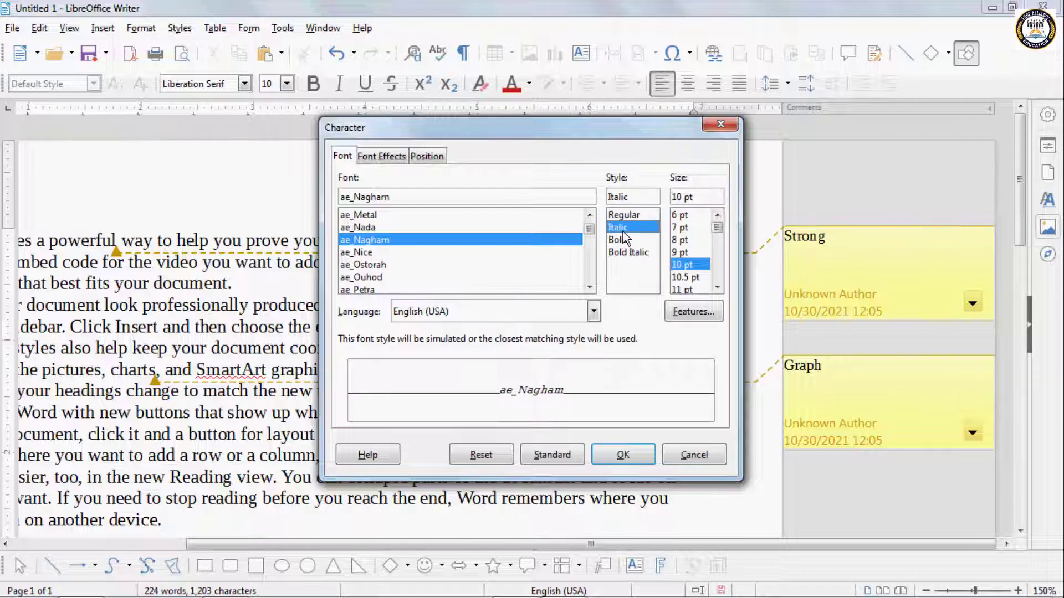
{"action": "left_click", "coordinate": [623, 244]}
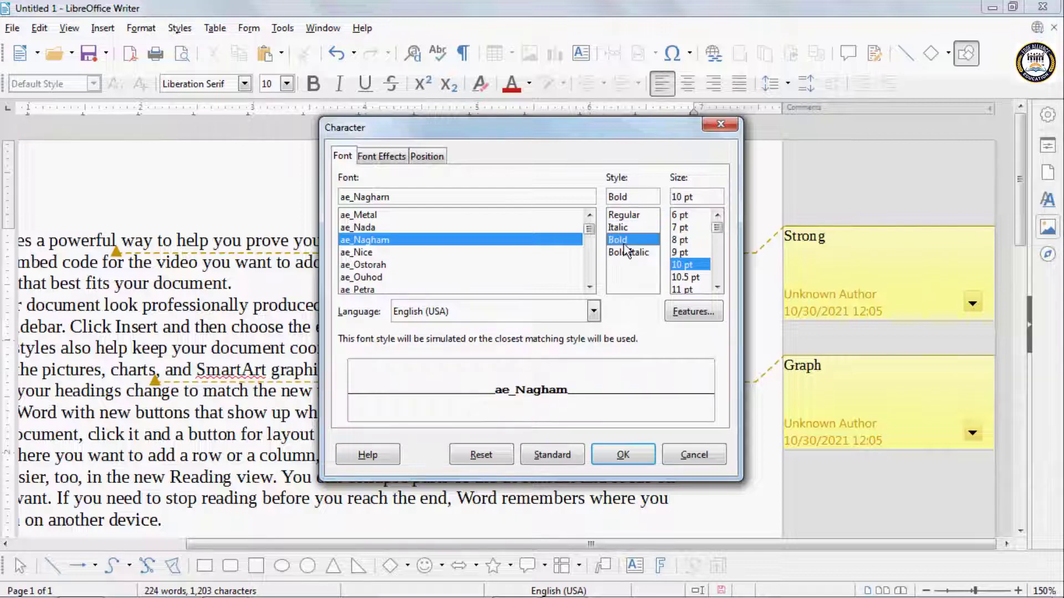
{"action": "left_click", "coordinate": [710, 286]}
{"action": "left_click", "coordinate": [718, 287]}
{"action": "left_click", "coordinate": [717, 287]}
{"action": "left_click", "coordinate": [718, 287]}
{"action": "left_click", "coordinate": [717, 287]}
{"action": "left_click", "coordinate": [717, 287]}
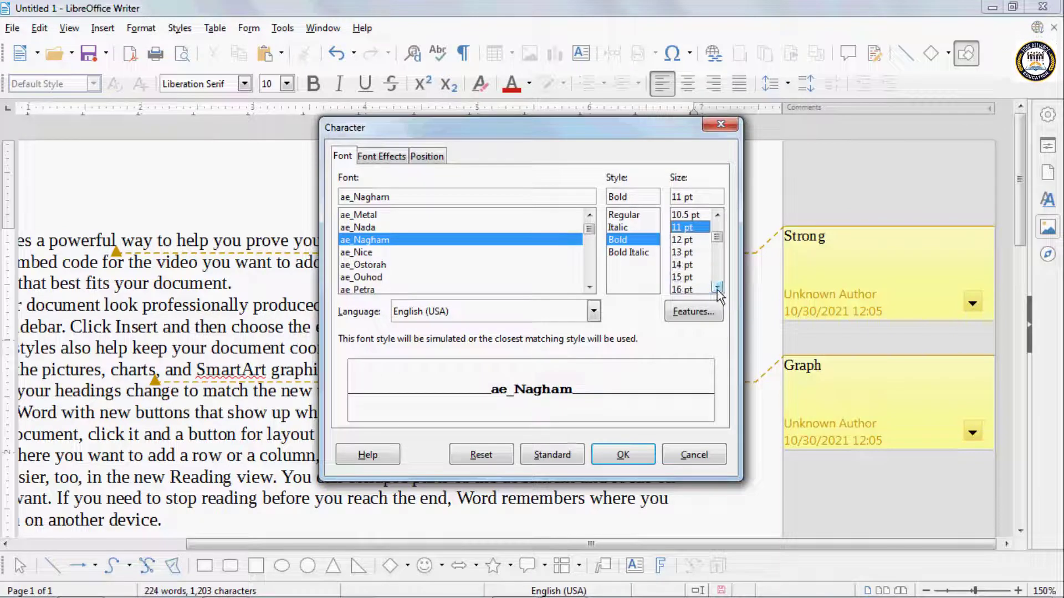
{"action": "left_click", "coordinate": [687, 289]}
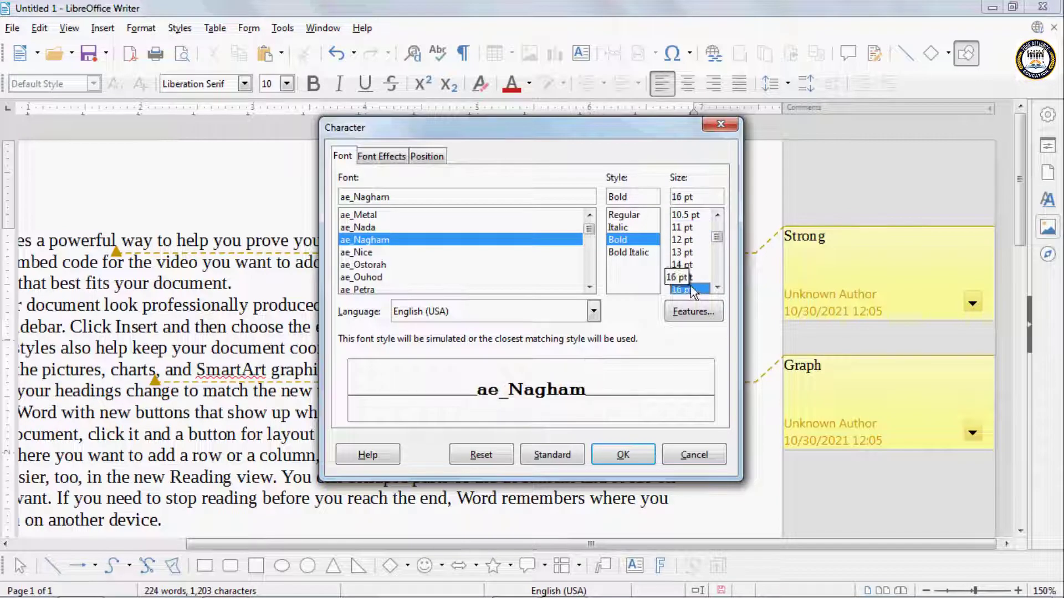
Set the comment text's font color to Gold and its effect to Capitals.
{"action": "left_click", "coordinate": [371, 155]}
{"action": "left_click", "coordinate": [415, 198]}
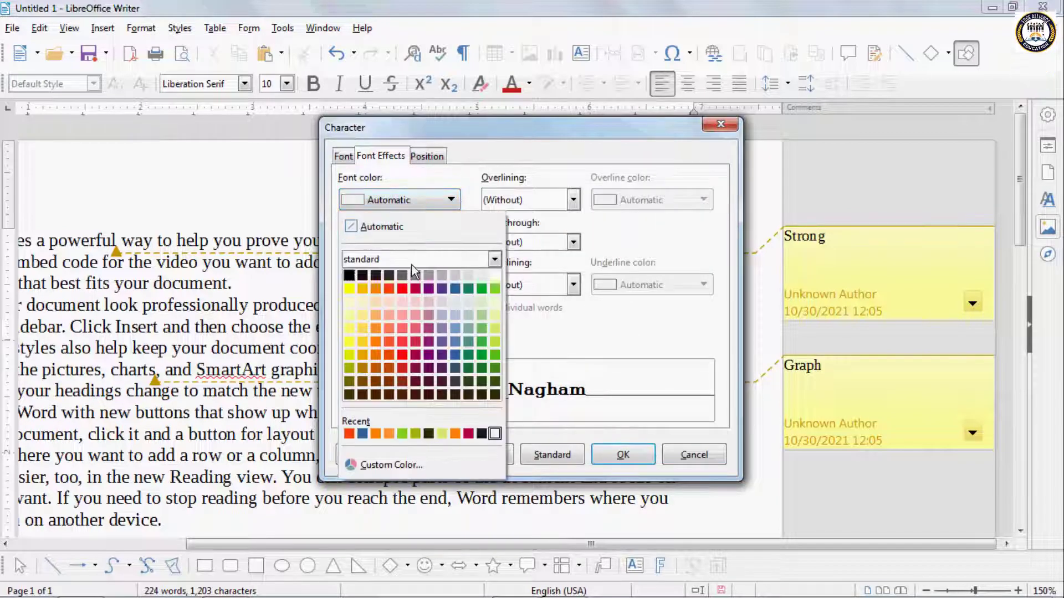
{"action": "left_click", "coordinate": [361, 288]}
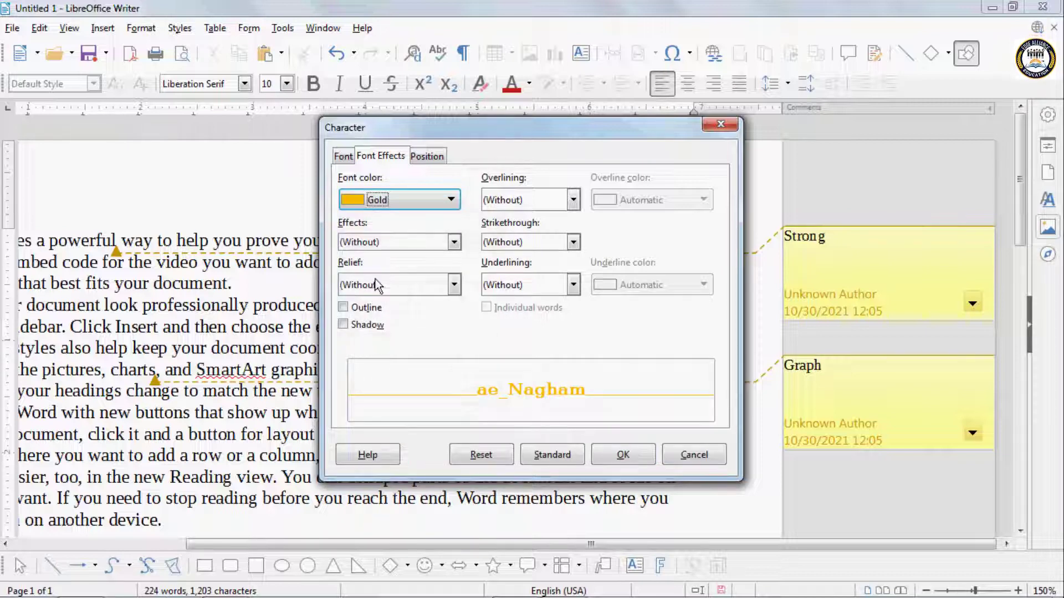
{"action": "left_click", "coordinate": [452, 243]}
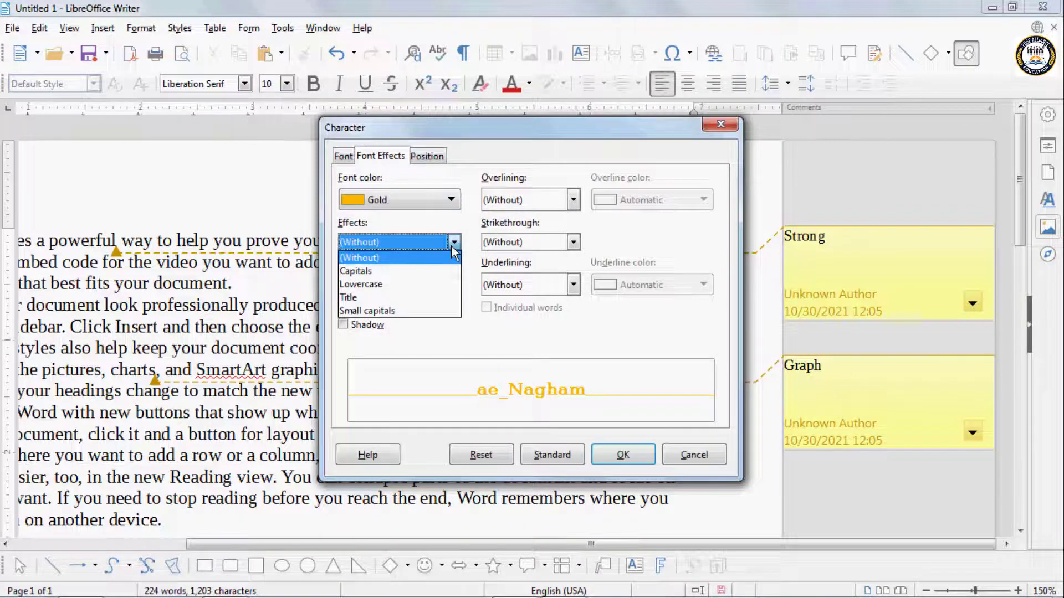
{"action": "left_click", "coordinate": [398, 272]}
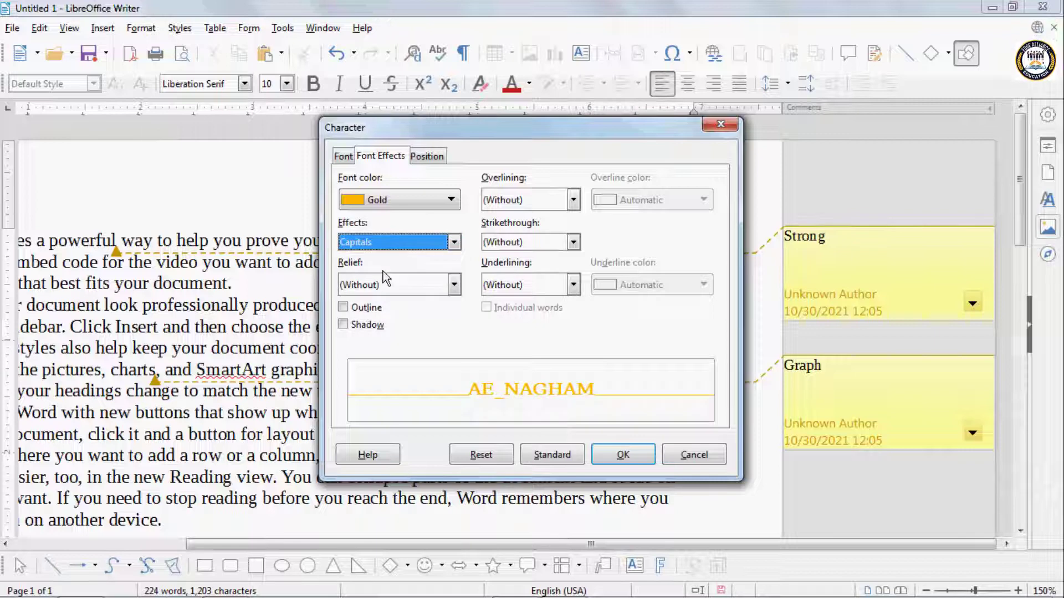
Keep the comment text without overlining and give it a single underline in Dark Gray 4.
{"action": "left_click", "coordinate": [505, 201]}
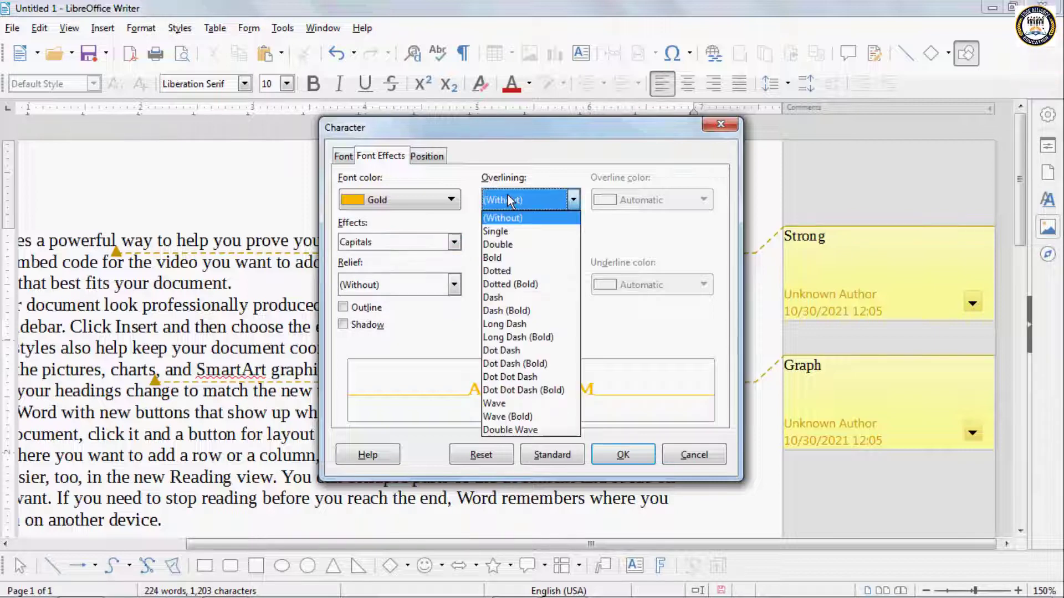
{"action": "left_click", "coordinate": [503, 212]}
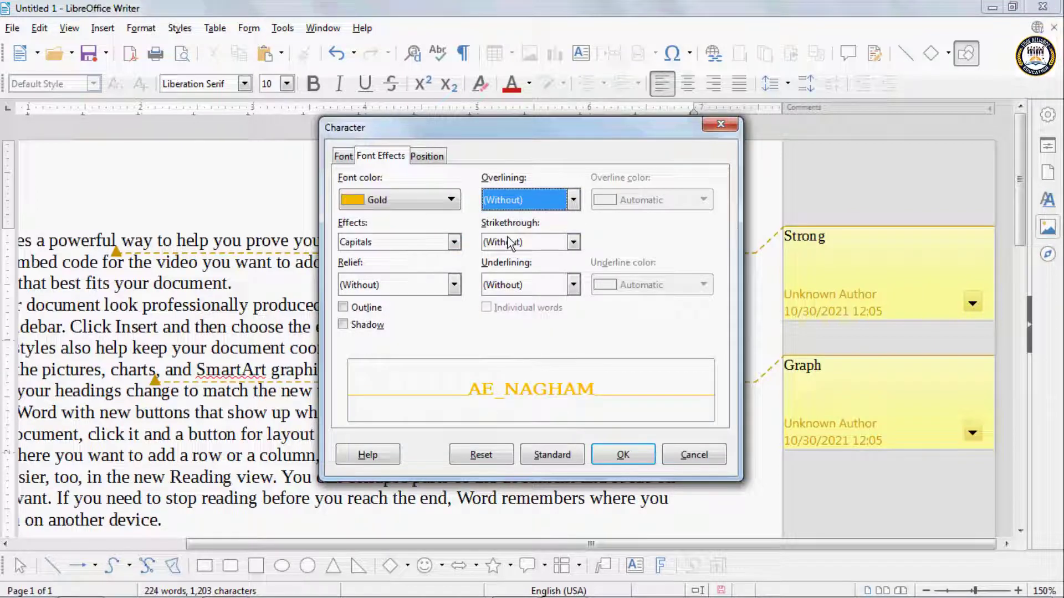
{"action": "left_click", "coordinate": [514, 282]}
{"action": "left_click", "coordinate": [518, 315]}
{"action": "left_click", "coordinate": [609, 289]}
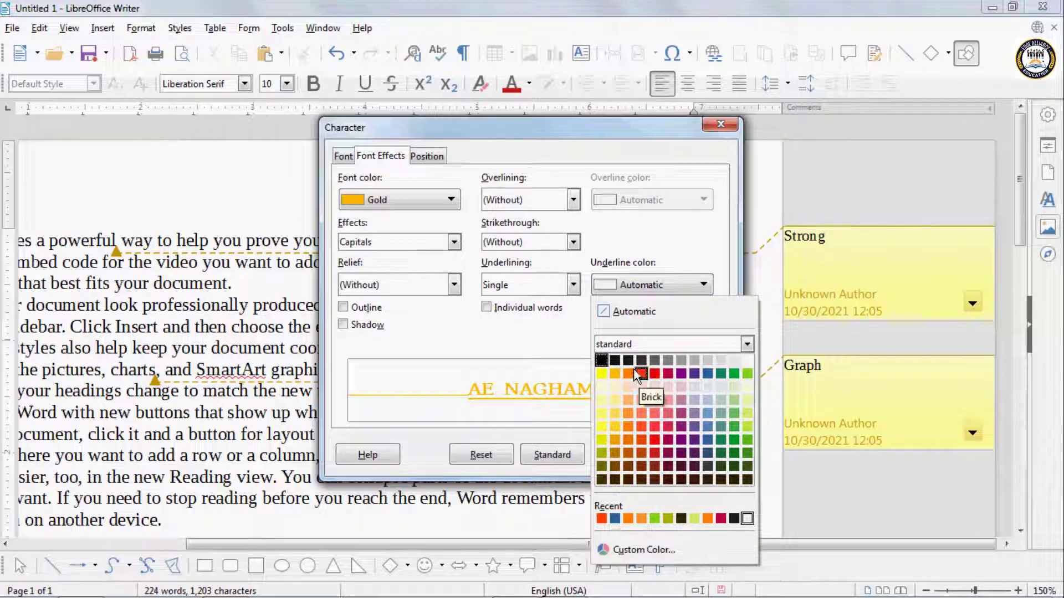
{"action": "left_click", "coordinate": [611, 364]}
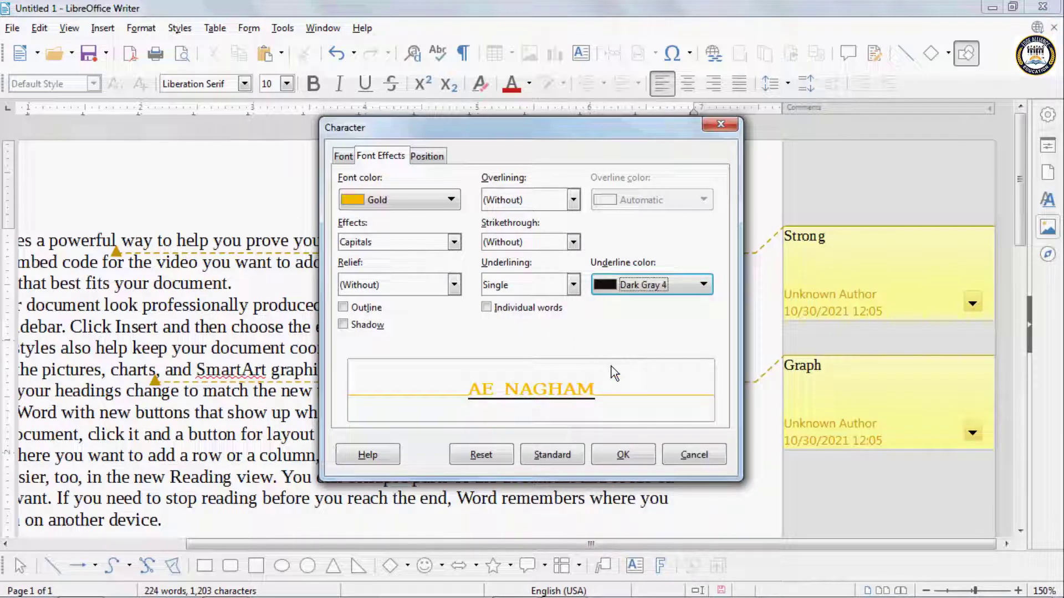
Apply the chosen text formatting to the comments and delete all comments from the document.
{"action": "left_click", "coordinate": [612, 458]}
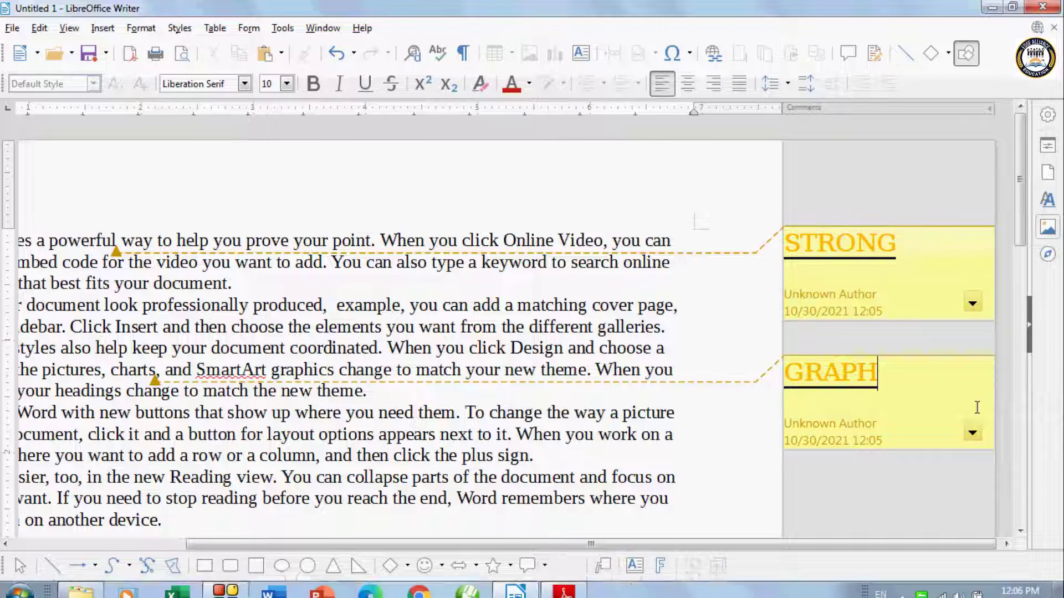
{"action": "left_click", "coordinate": [138, 28]}
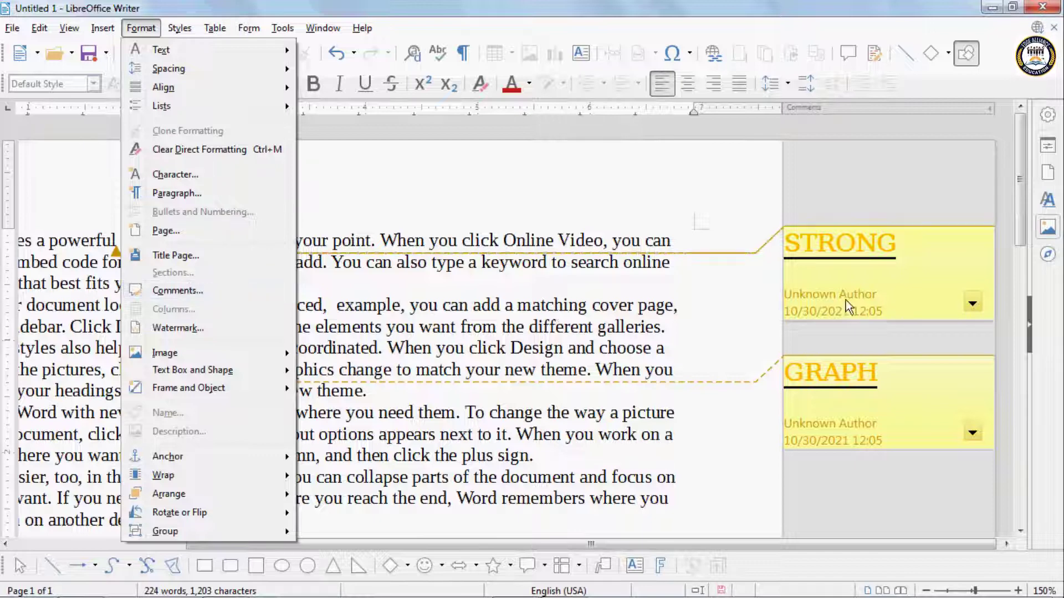
{"action": "left_click", "coordinate": [973, 303]}
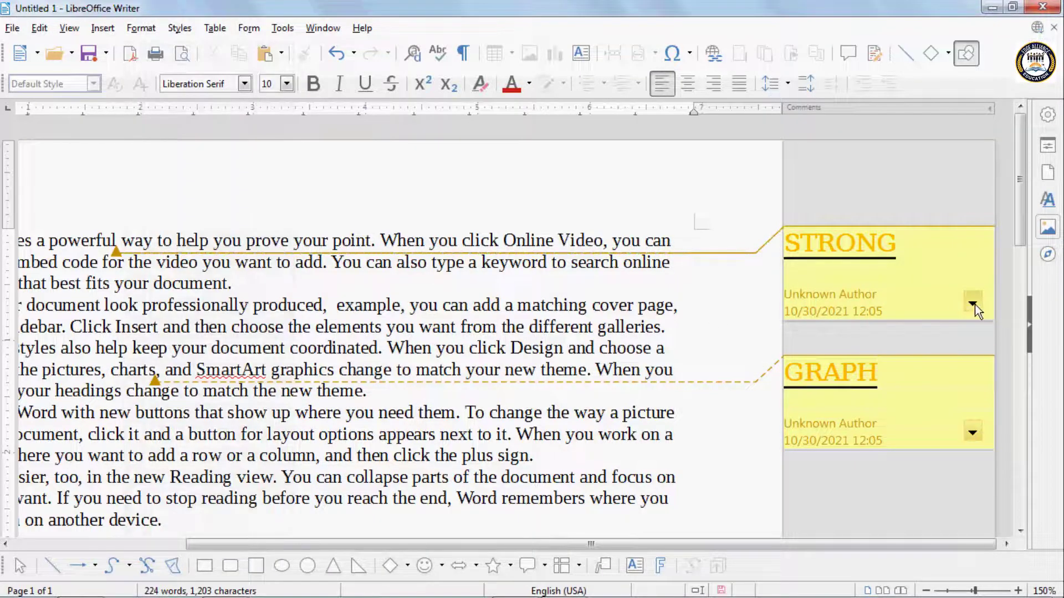
{"action": "left_click", "coordinate": [973, 304]}
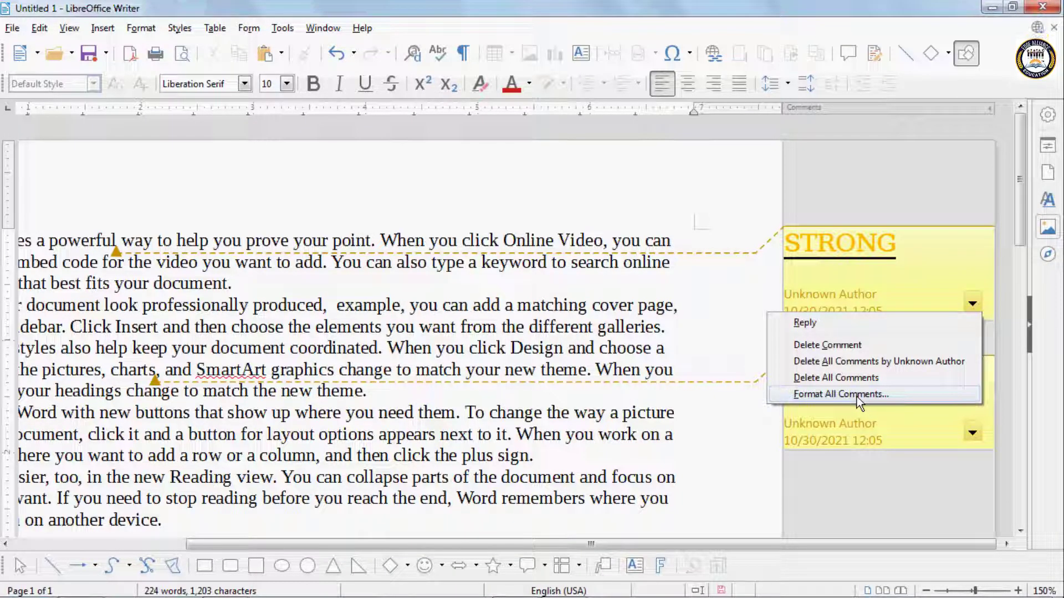
{"action": "left_click", "coordinate": [844, 376]}
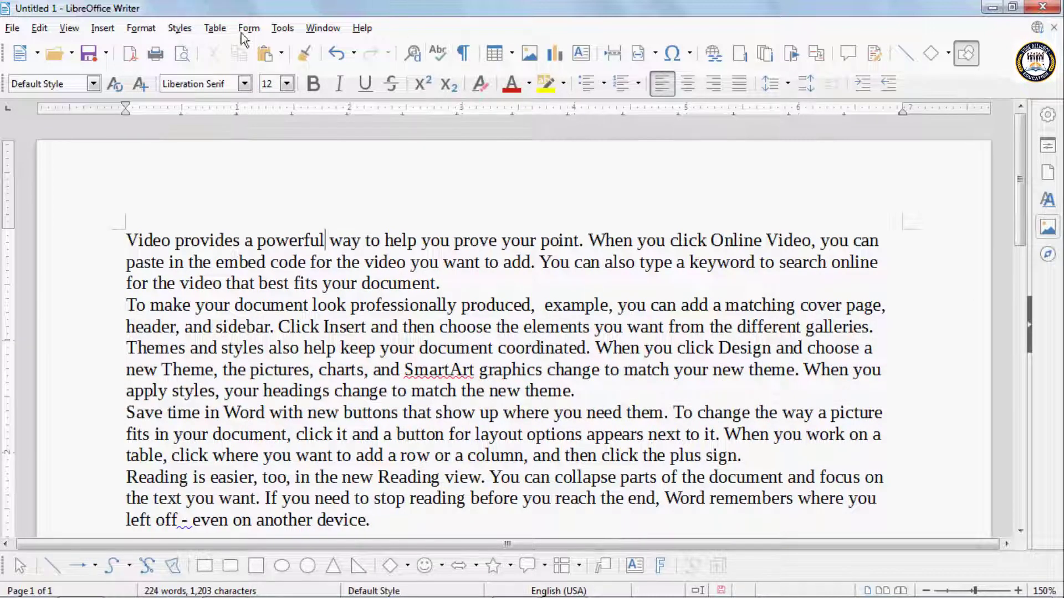
Try equal two- and three-column layouts on the whole body text and apply two columns of different size with the left one wider.
{"action": "left_click", "coordinate": [145, 29]}
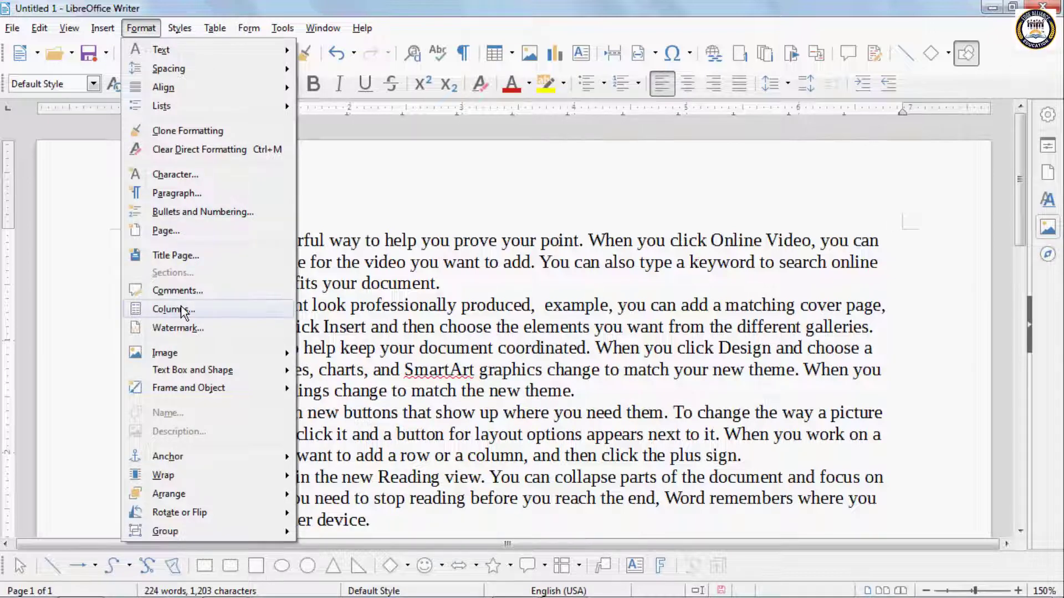
{"action": "left_click", "coordinate": [398, 510]}
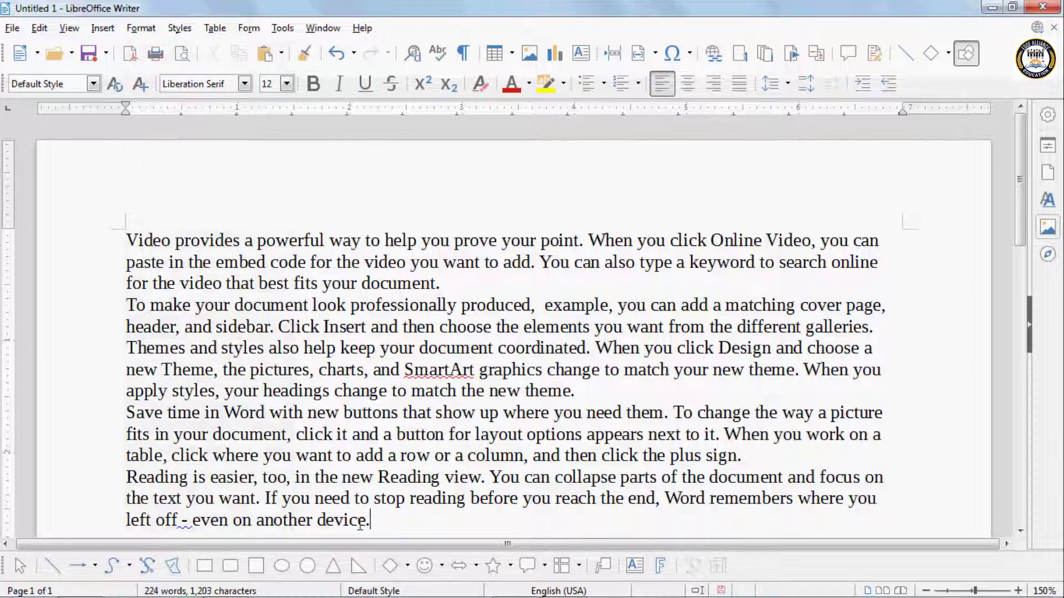
{"action": "left_click_drag", "start_coordinate": [370, 521], "coordinate": [107, 240]}
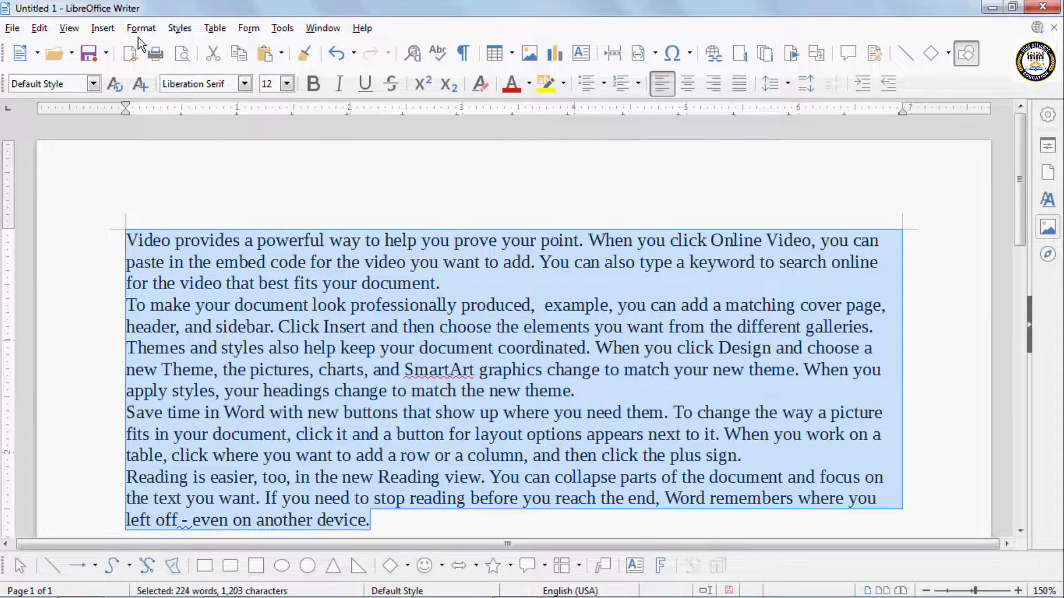
{"action": "left_click", "coordinate": [139, 32]}
{"action": "left_click", "coordinate": [181, 309]}
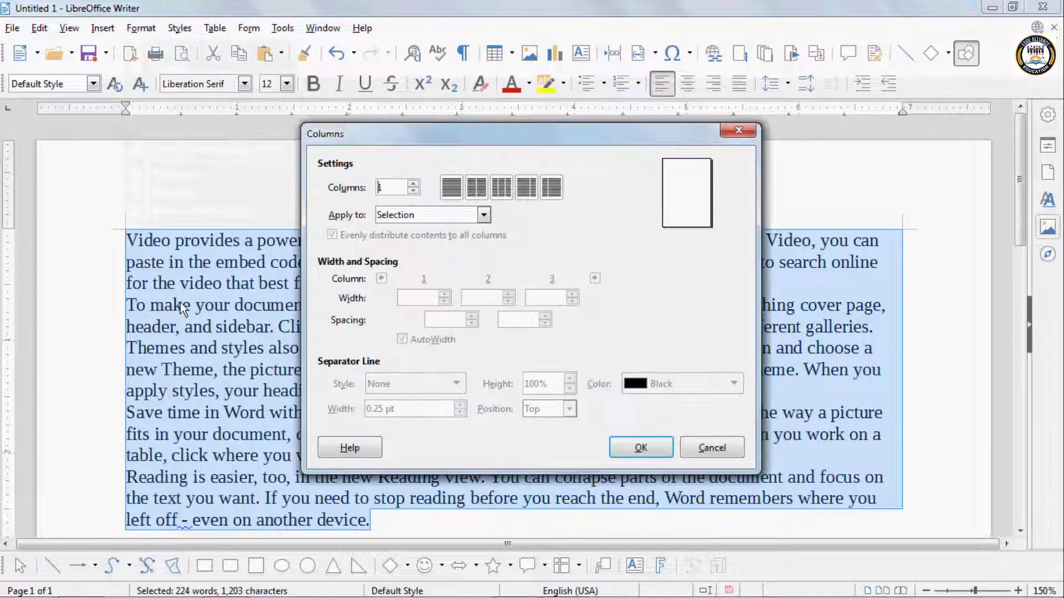
{"action": "left_click", "coordinate": [475, 191]}
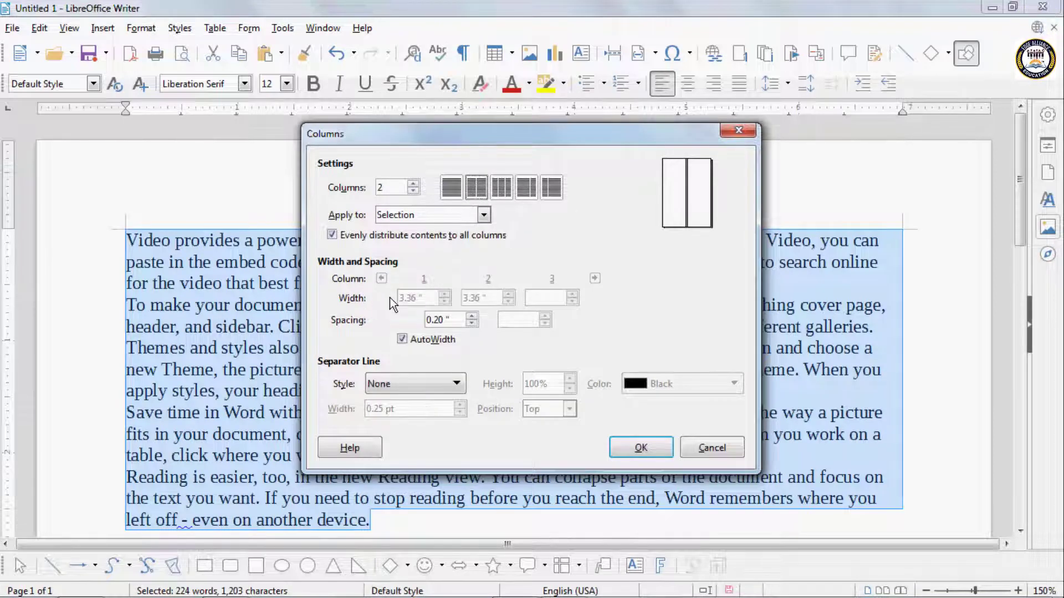
{"action": "left_click", "coordinate": [501, 191]}
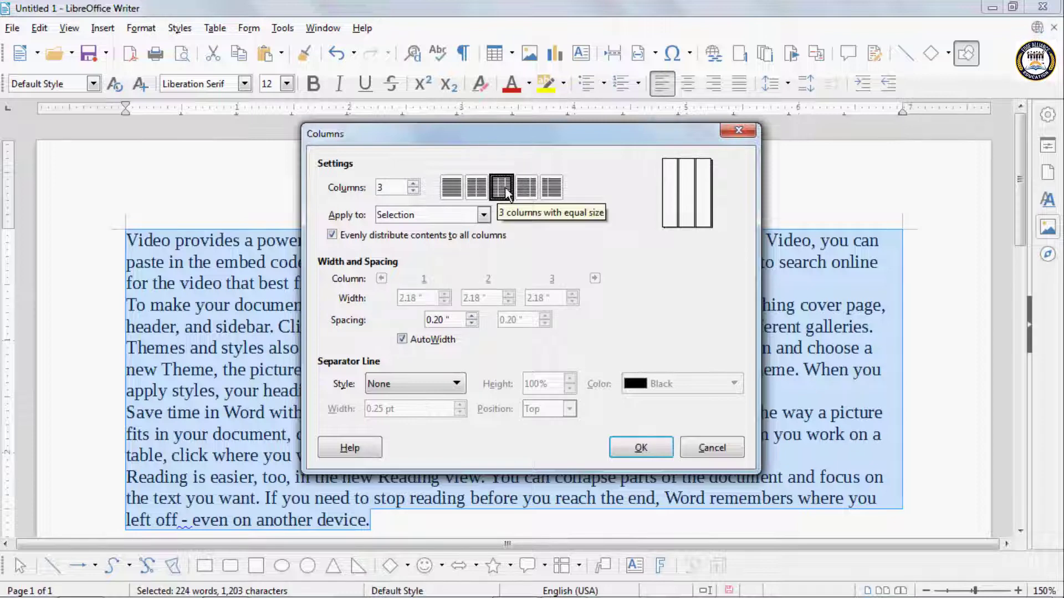
{"action": "left_click", "coordinate": [526, 188]}
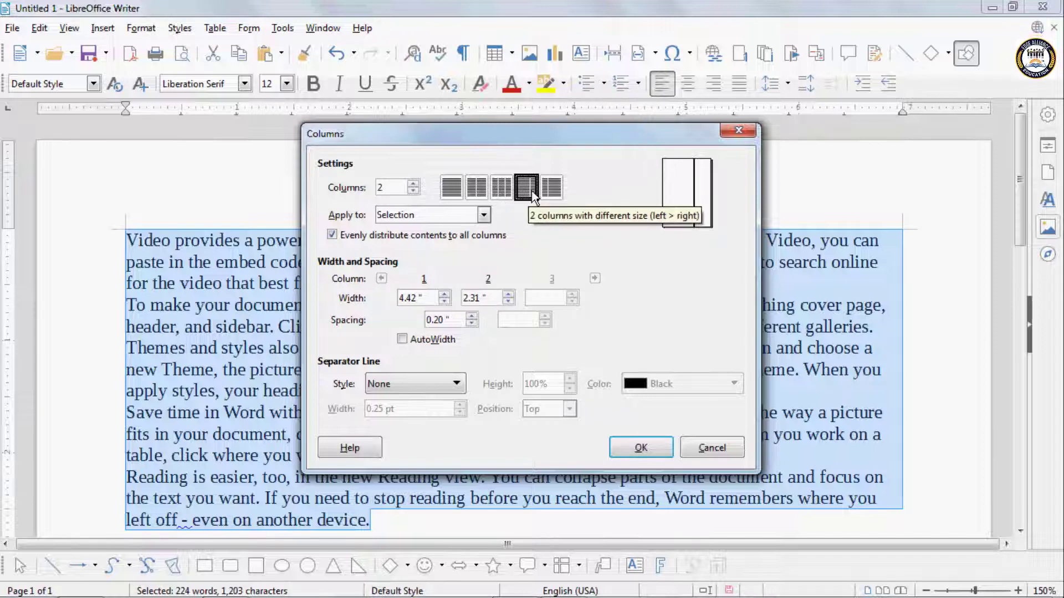
{"action": "left_click", "coordinate": [502, 189]}
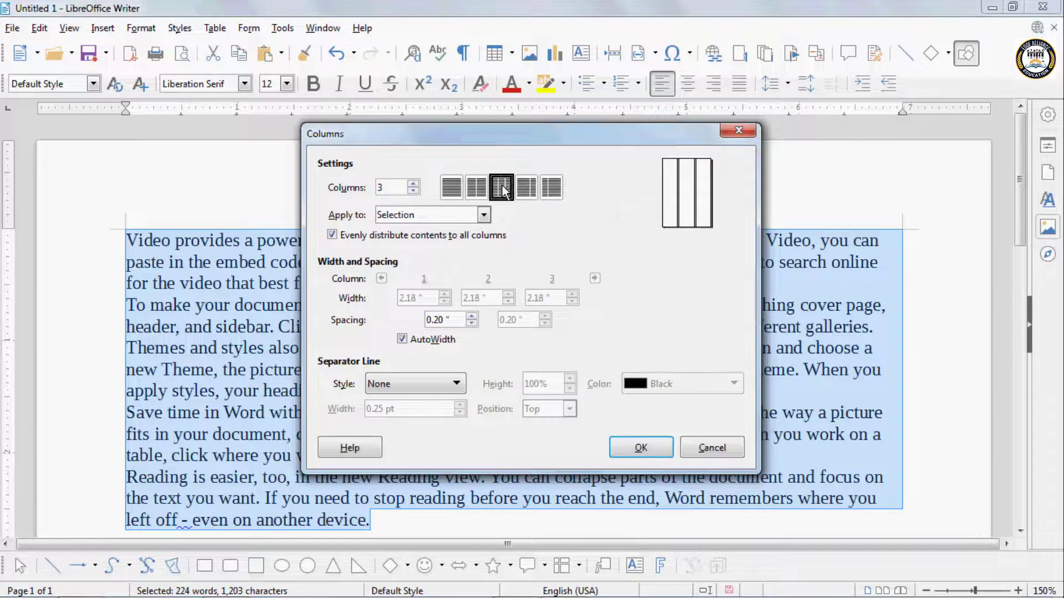
{"action": "left_click", "coordinate": [531, 188]}
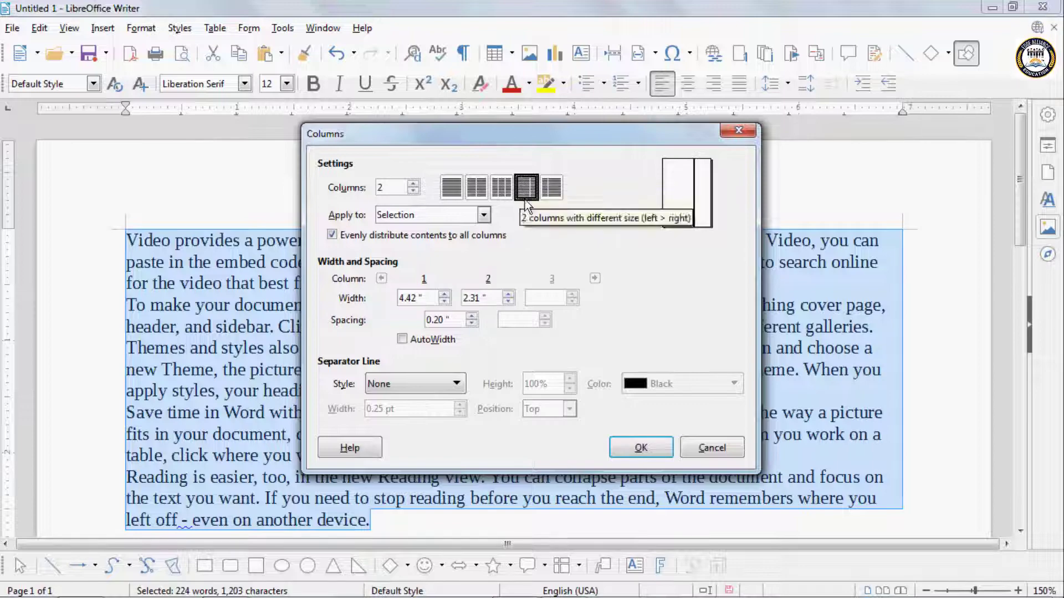
{"action": "left_click", "coordinate": [640, 449]}
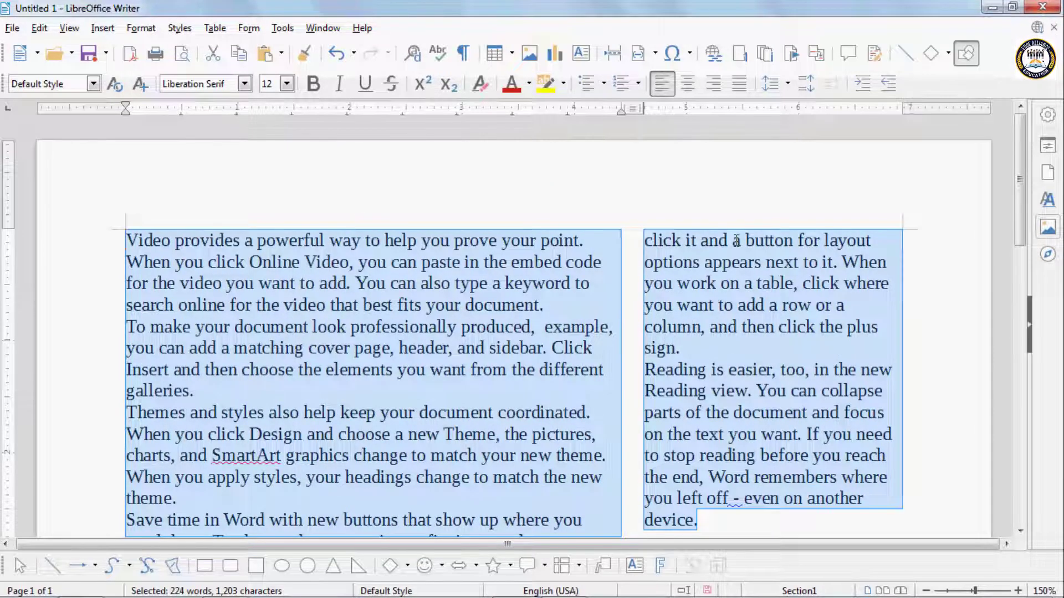
{"action": "scroll", "coordinate": [736, 399], "scroll_direction": "down", "scroll_amount": 3}
{"action": "scroll", "coordinate": [729, 400], "scroll_direction": "up", "scroll_amount": 3}
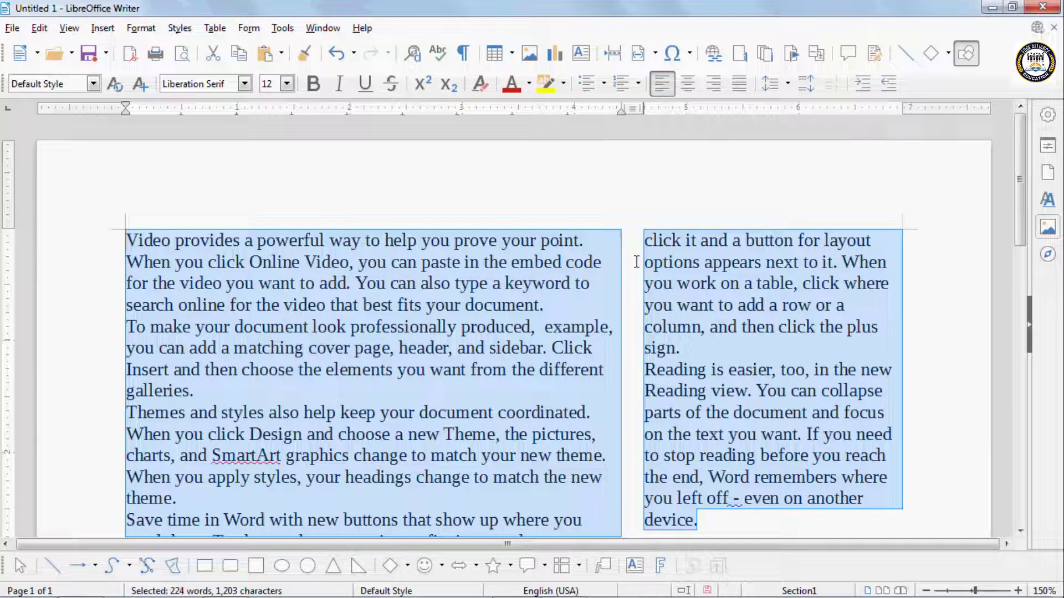
Change the current section to two columns of different size with the right one wider.
{"action": "left_click", "coordinate": [141, 28]}
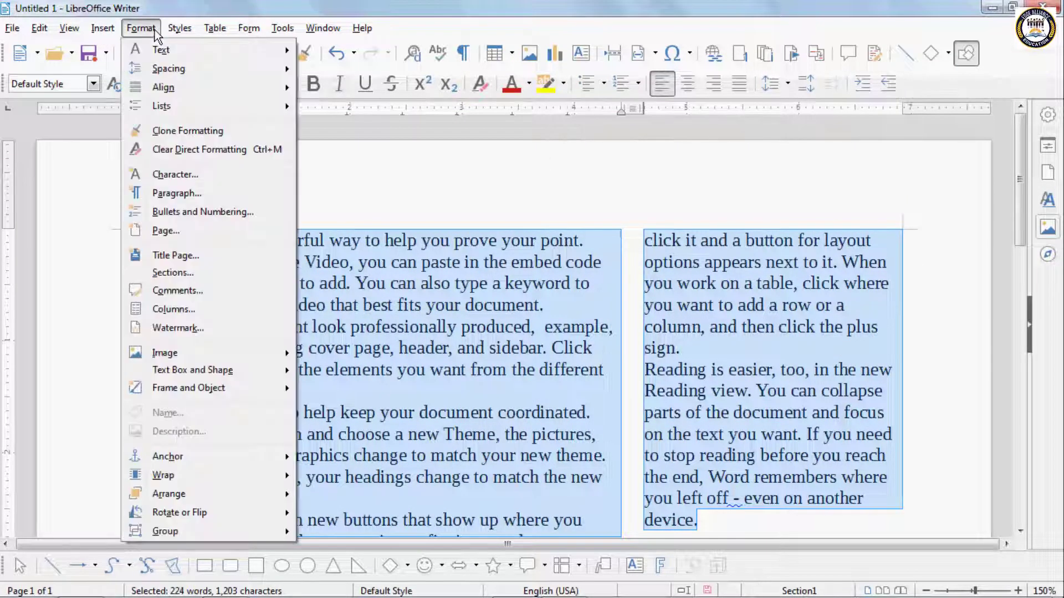
{"action": "left_click", "coordinate": [174, 309]}
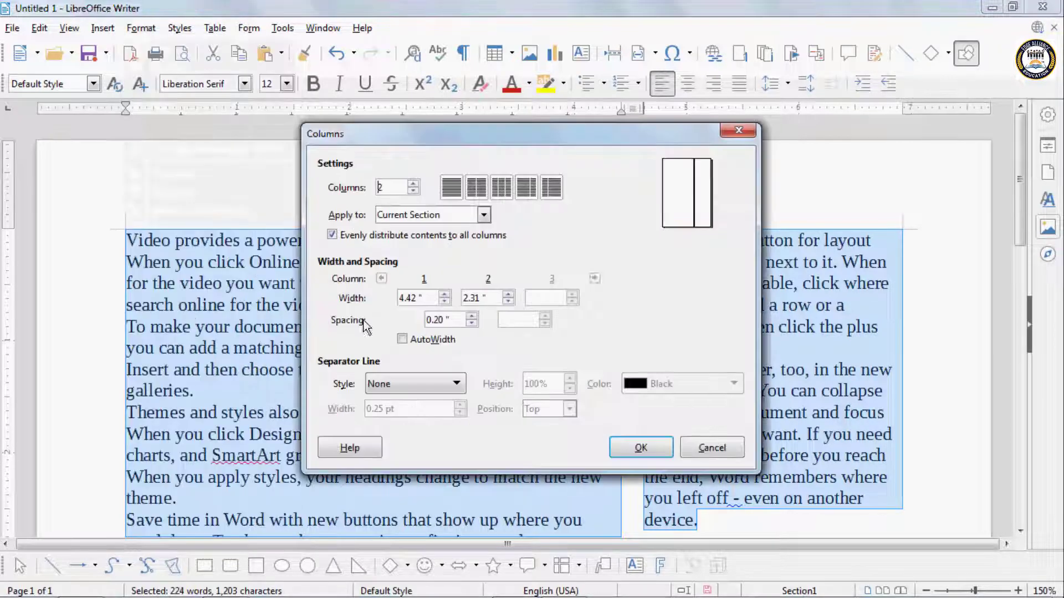
{"action": "left_click", "coordinate": [552, 188]}
{"action": "left_click", "coordinate": [641, 448]}
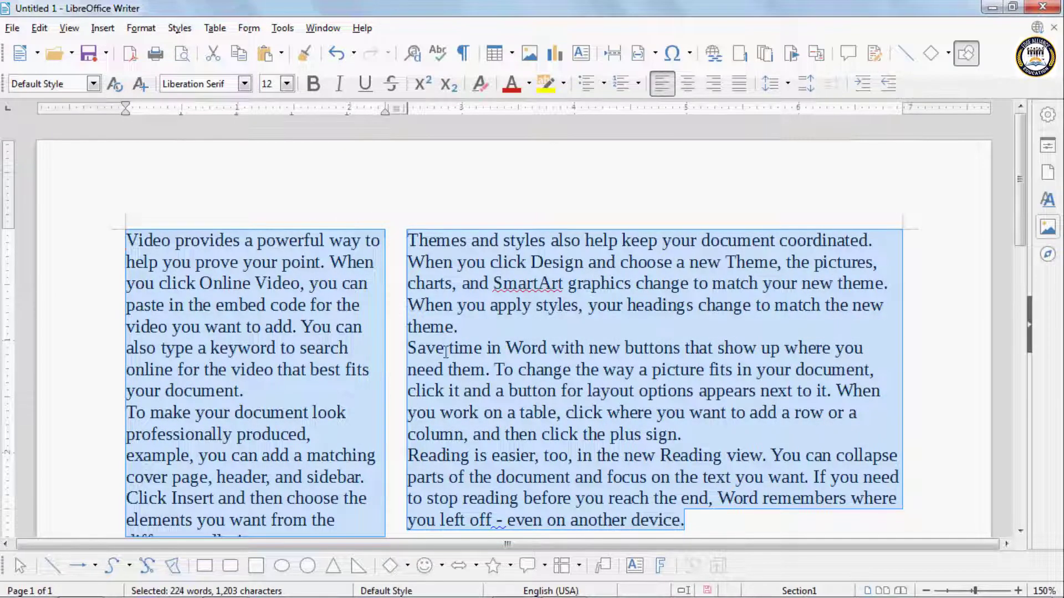
In the section's column settings, adjust the first column's width to 2.35" and the second's to 4.38".
{"action": "left_click", "coordinate": [179, 28]}
{"action": "mouse_move", "coordinate": [160, 31]}
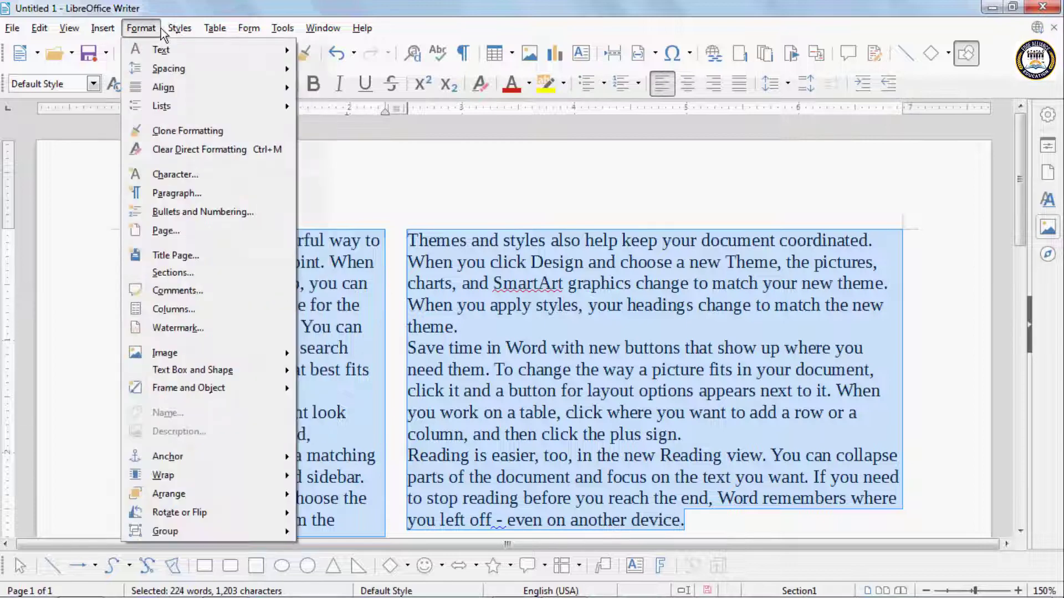
{"action": "left_click", "coordinate": [176, 313]}
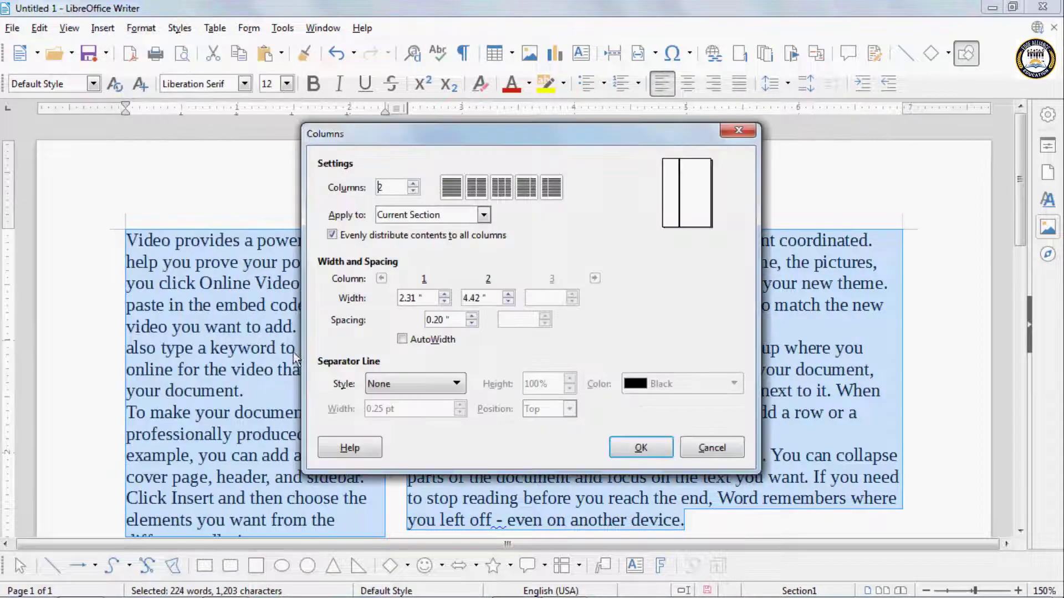
{"action": "left_click", "coordinate": [444, 294]}
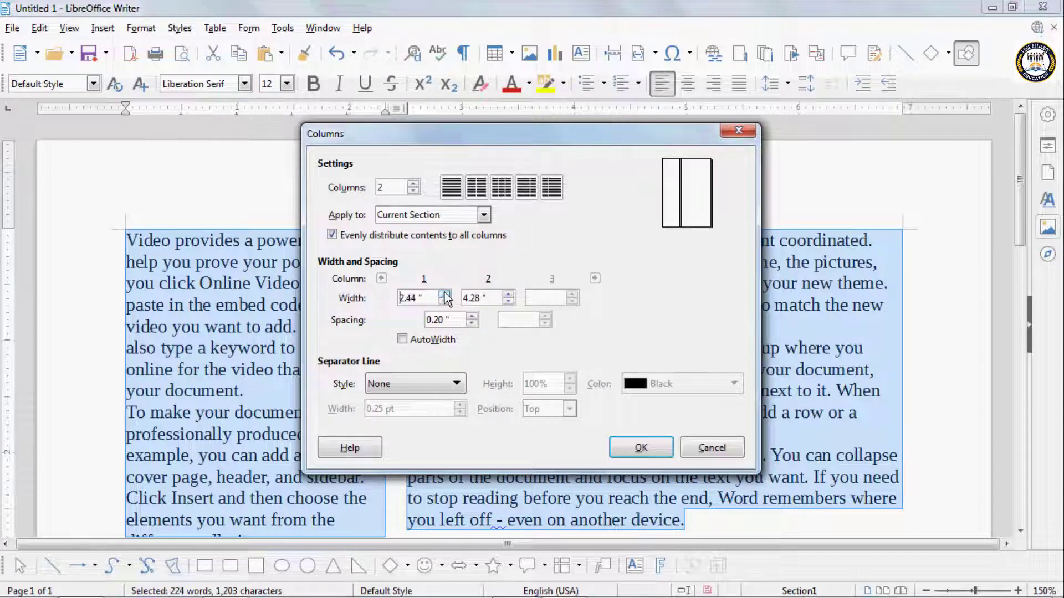
{"action": "left_click", "coordinate": [507, 294]}
{"action": "left_click", "coordinate": [507, 293]}
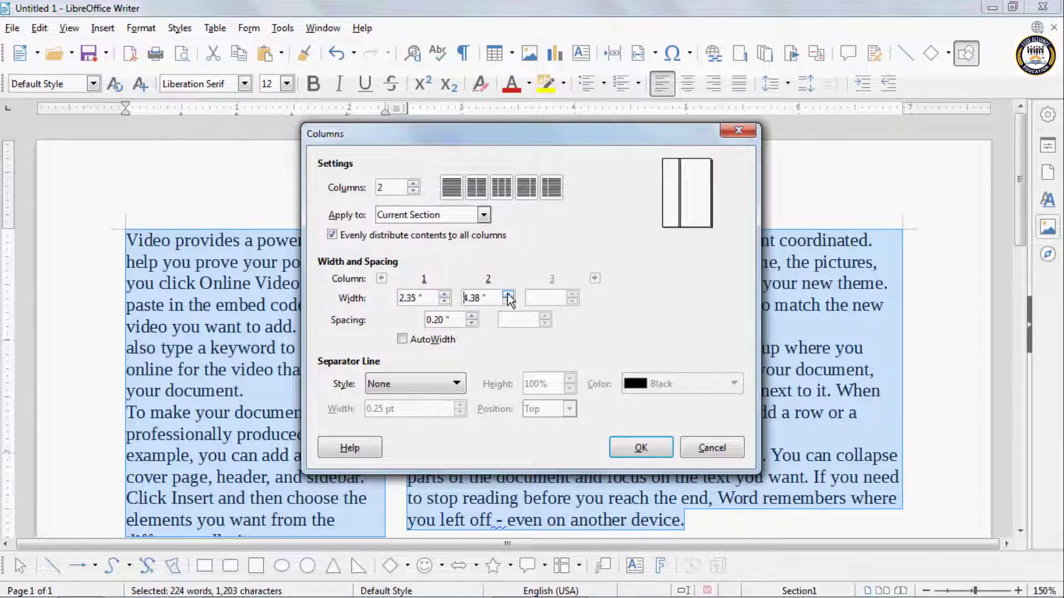
Set the column spacing to 0.38" and toggle AutoWidth to even out both column widths at 3.27".
{"action": "left_click", "coordinate": [472, 316]}
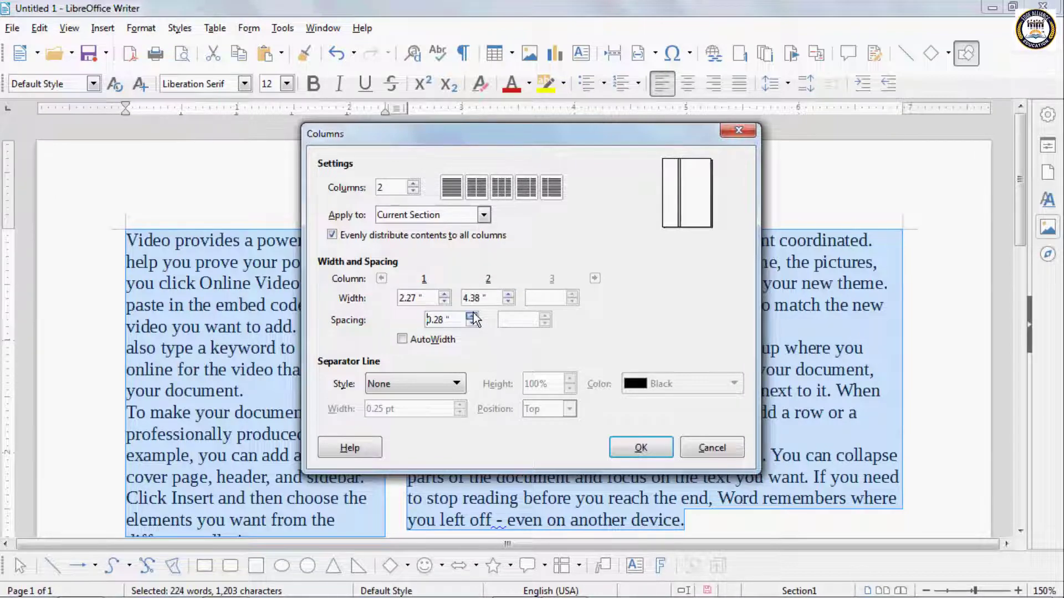
{"action": "left_click", "coordinate": [472, 316]}
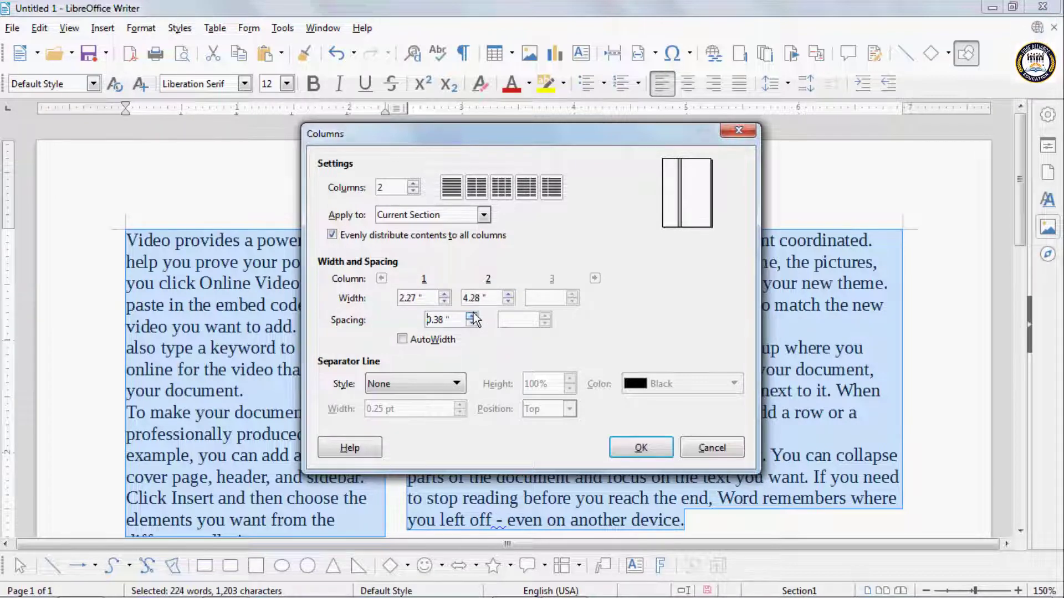
{"action": "left_click", "coordinate": [402, 339]}
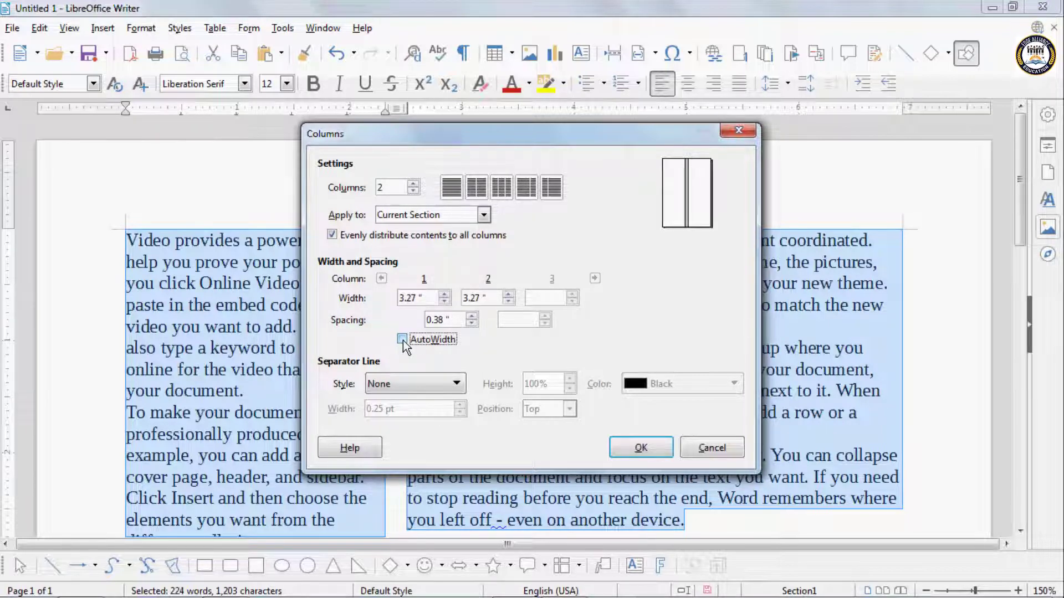
Add a solid separator line between the columns in Brick color with a width of 1.50 pt.
{"action": "left_click", "coordinate": [428, 386]}
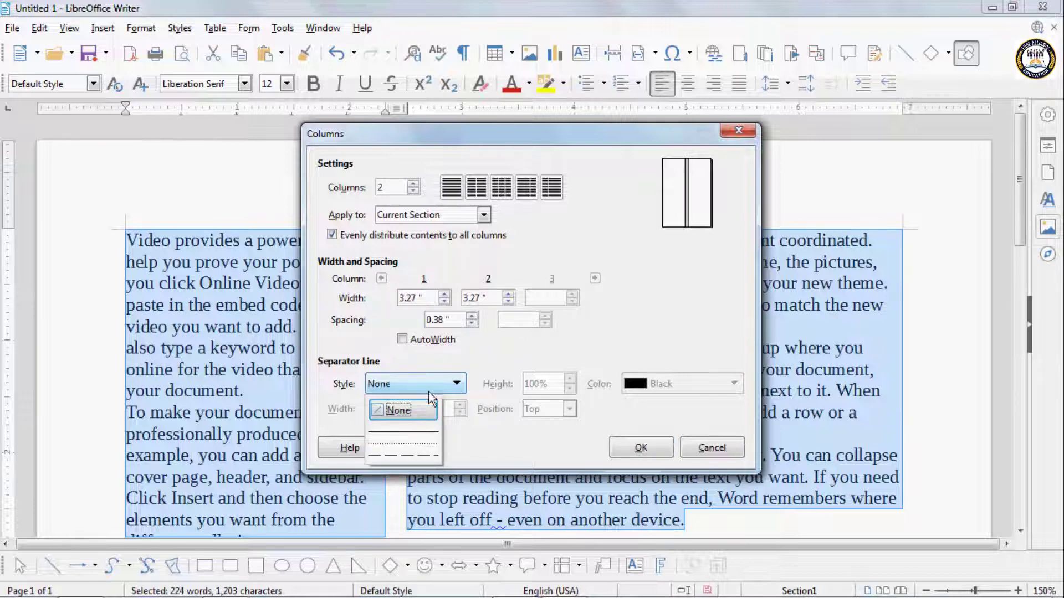
{"action": "left_click", "coordinate": [433, 432]}
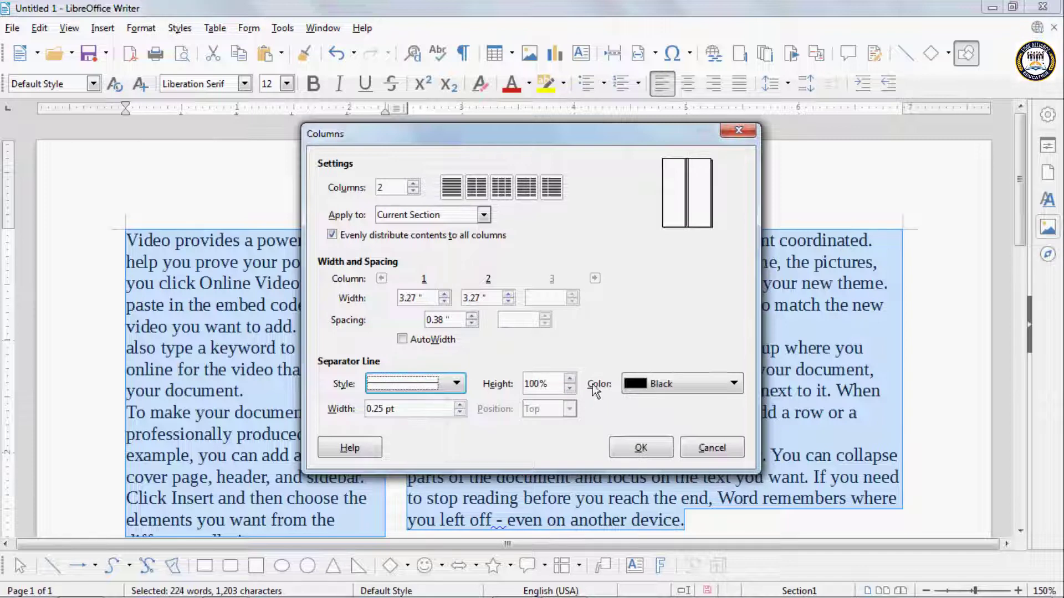
{"action": "left_click", "coordinate": [647, 388]}
{"action": "left_click", "coordinate": [644, 327]}
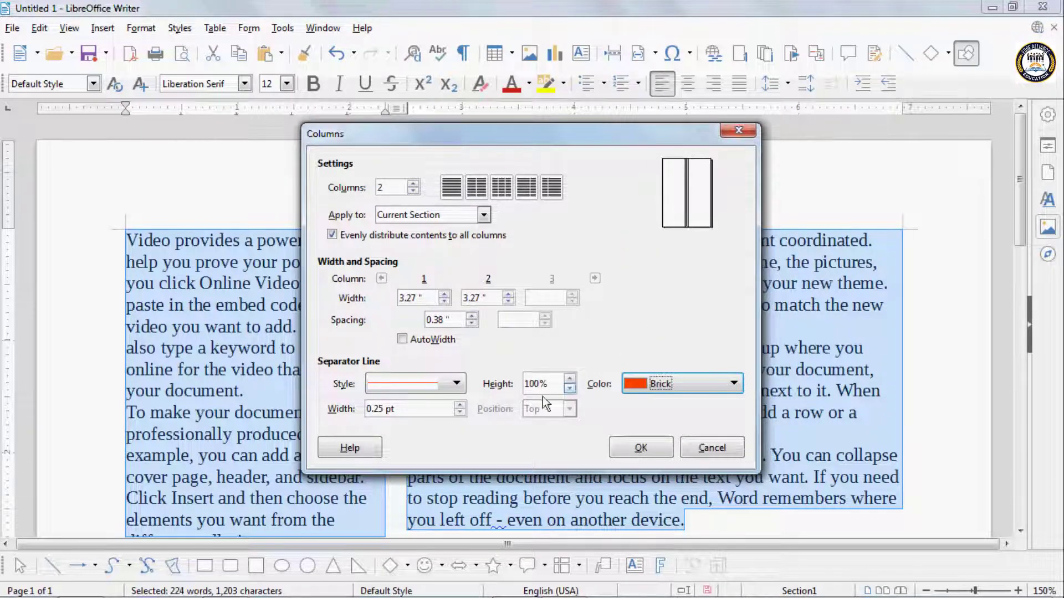
{"action": "left_click", "coordinate": [461, 405]}
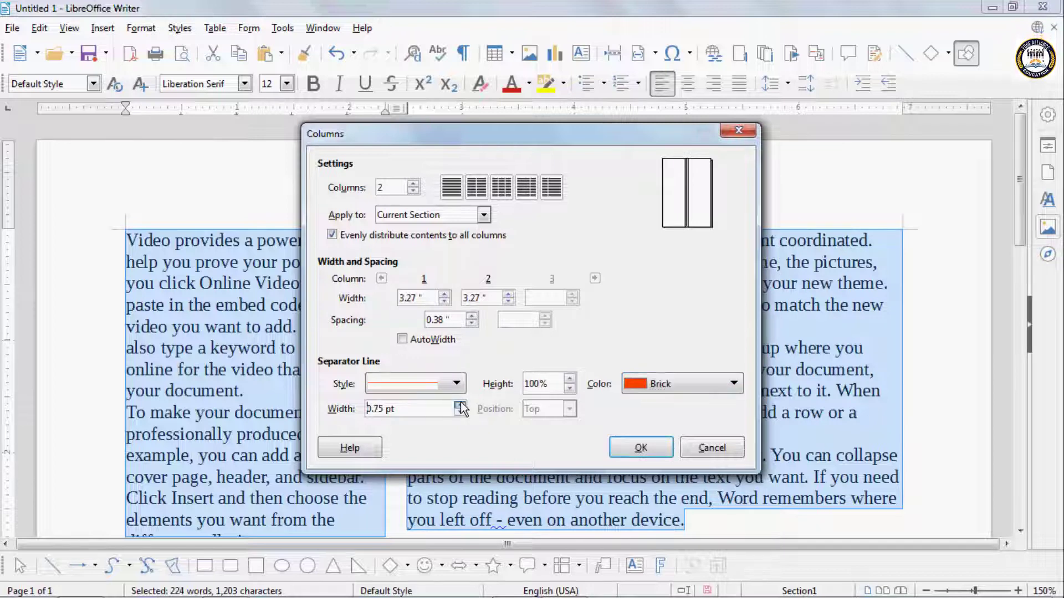
{"action": "left_click", "coordinate": [460, 405]}
{"action": "left_click", "coordinate": [460, 405]}
{"action": "left_click", "coordinate": [460, 405]}
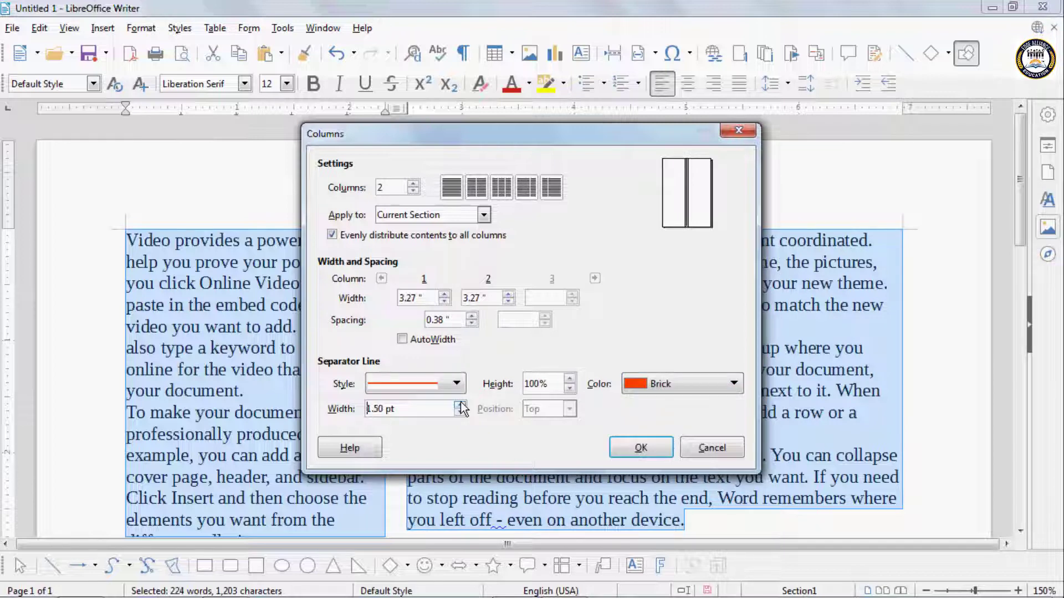
Set the separator line's height to 94% and its position to Bottom, apply the column settings and review the page.
{"action": "left_click", "coordinate": [571, 390]}
{"action": "left_click", "coordinate": [571, 389]}
{"action": "left_click", "coordinate": [569, 409]}
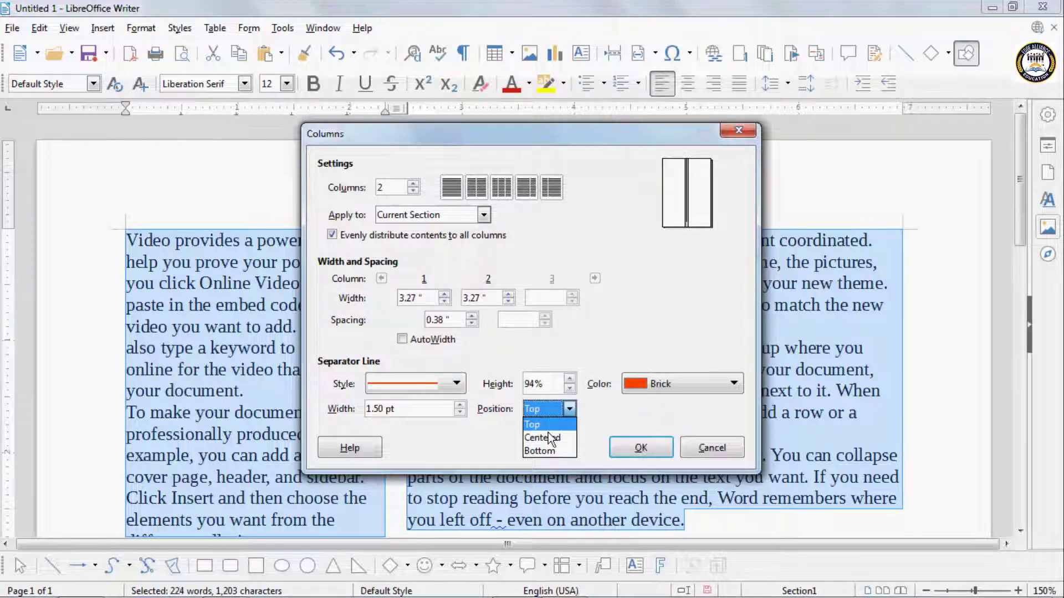
{"action": "left_click", "coordinate": [542, 450]}
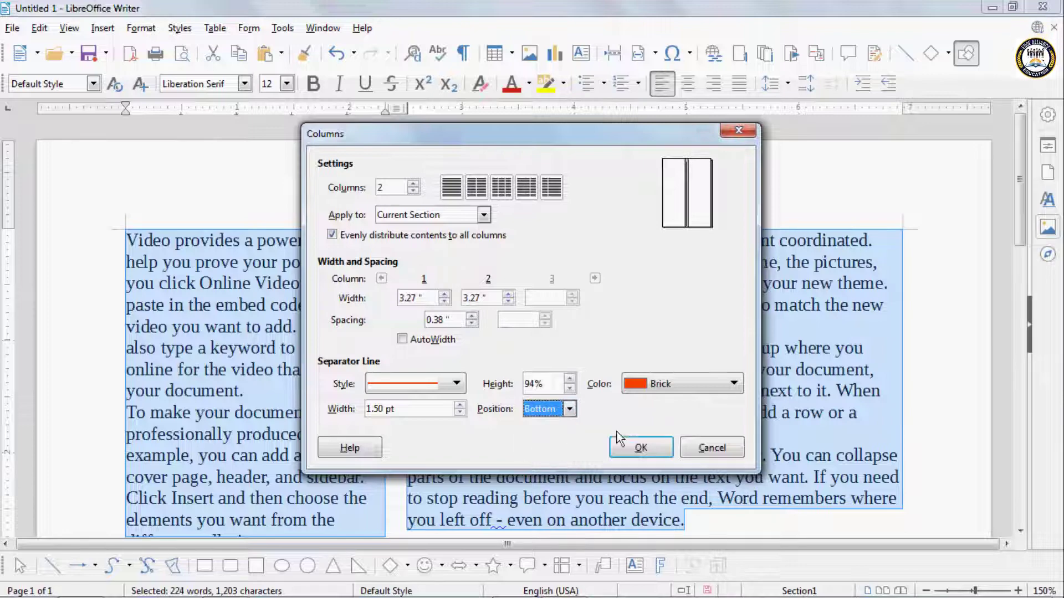
{"action": "left_click", "coordinate": [637, 447]}
{"action": "scroll", "coordinate": [474, 344], "scroll_direction": "down", "scroll_amount": 4}
{"action": "scroll", "coordinate": [484, 354], "scroll_direction": "up", "scroll_amount": 2}
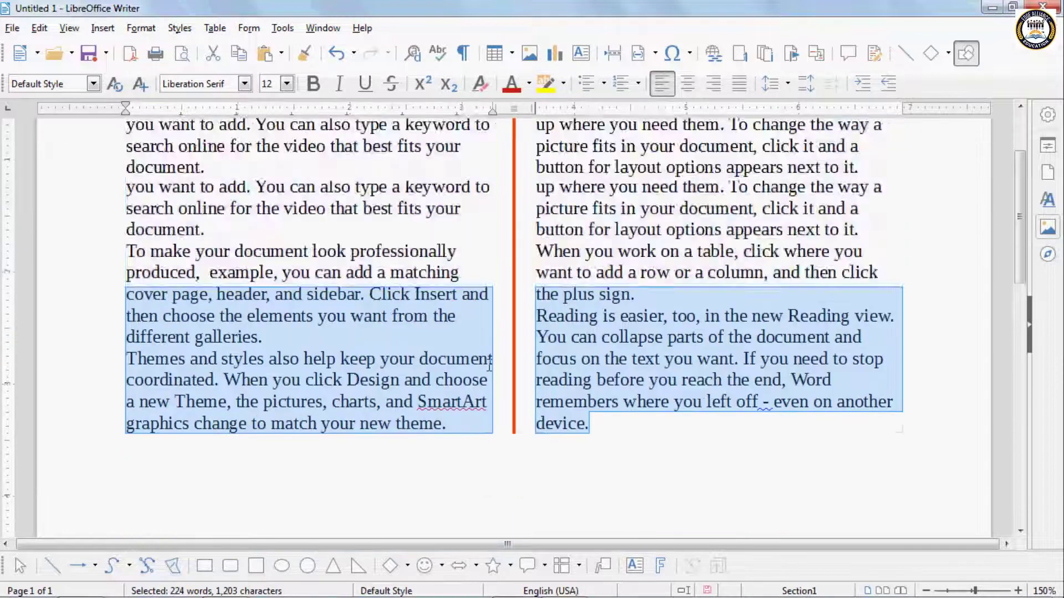
{"action": "scroll", "coordinate": [525, 377], "scroll_direction": "up", "scroll_amount": 3}
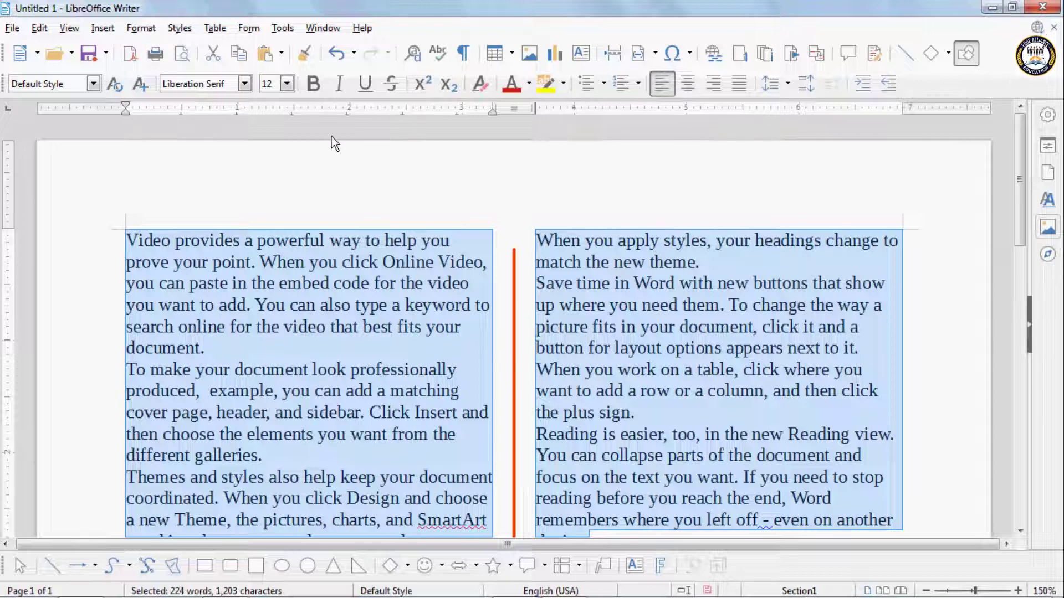
Change the current section's column layout to a single column and check the text on the page.
{"action": "left_click", "coordinate": [145, 27]}
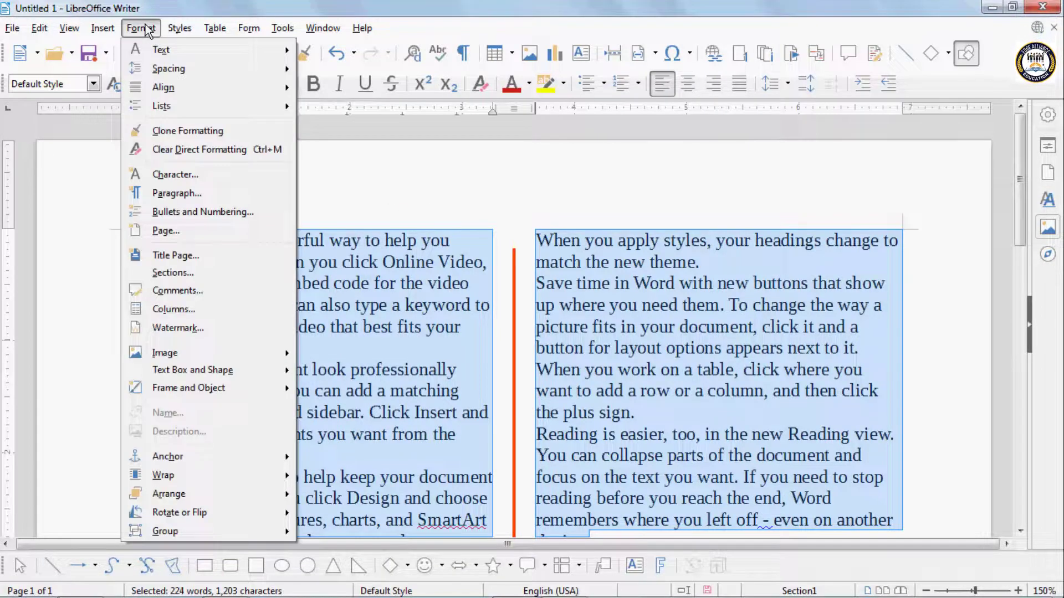
{"action": "left_click", "coordinate": [173, 309]}
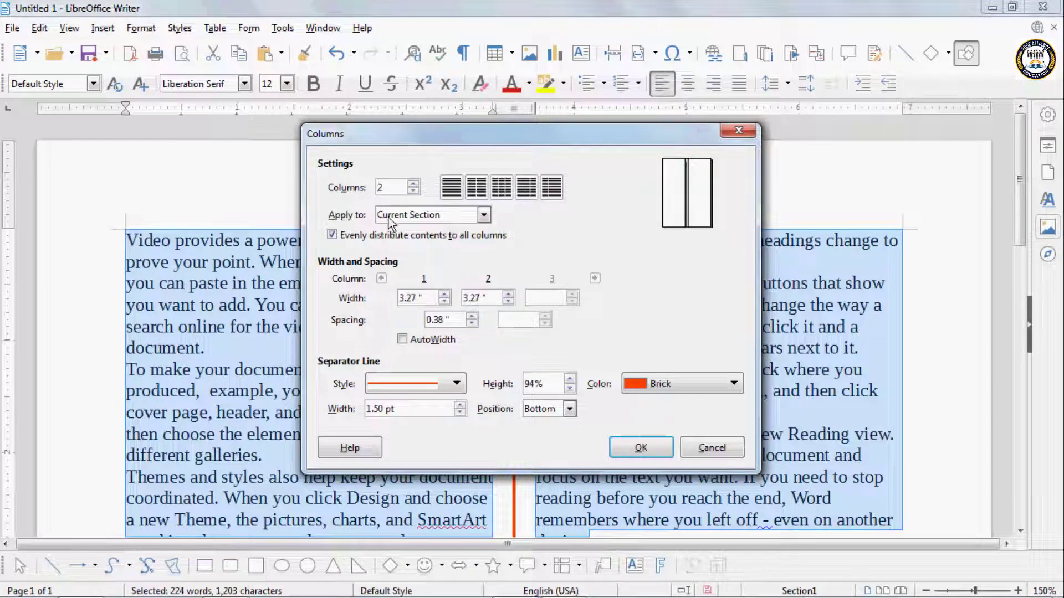
{"action": "left_click", "coordinate": [451, 188]}
{"action": "left_click", "coordinate": [623, 447]}
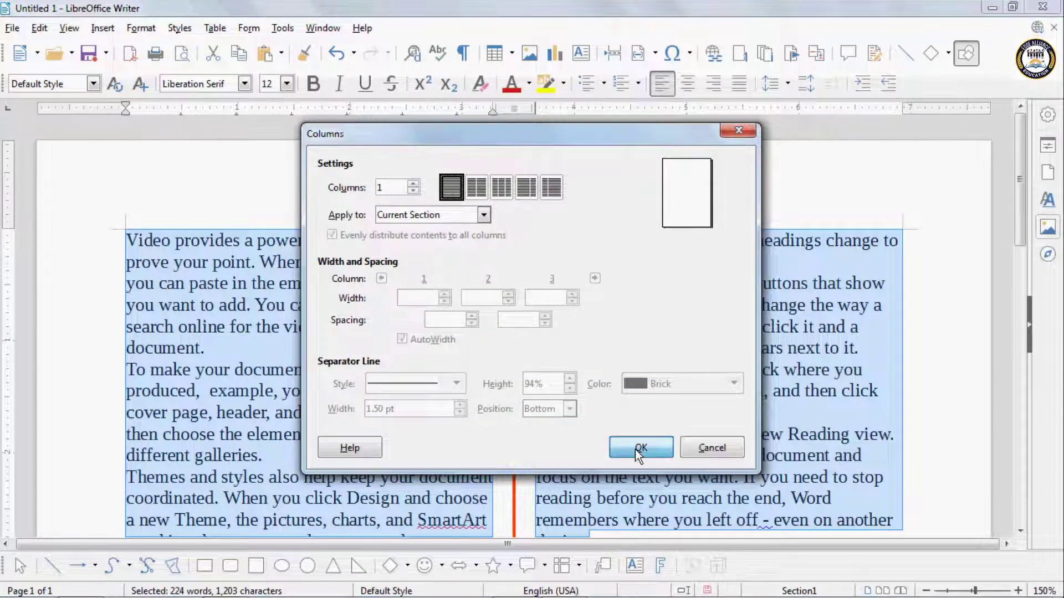
{"action": "scroll", "coordinate": [349, 388], "scroll_direction": "down", "scroll_amount": 3}
{"action": "left_click", "coordinate": [351, 389]}
{"action": "scroll", "coordinate": [351, 389], "scroll_direction": "up", "scroll_amount": 3}
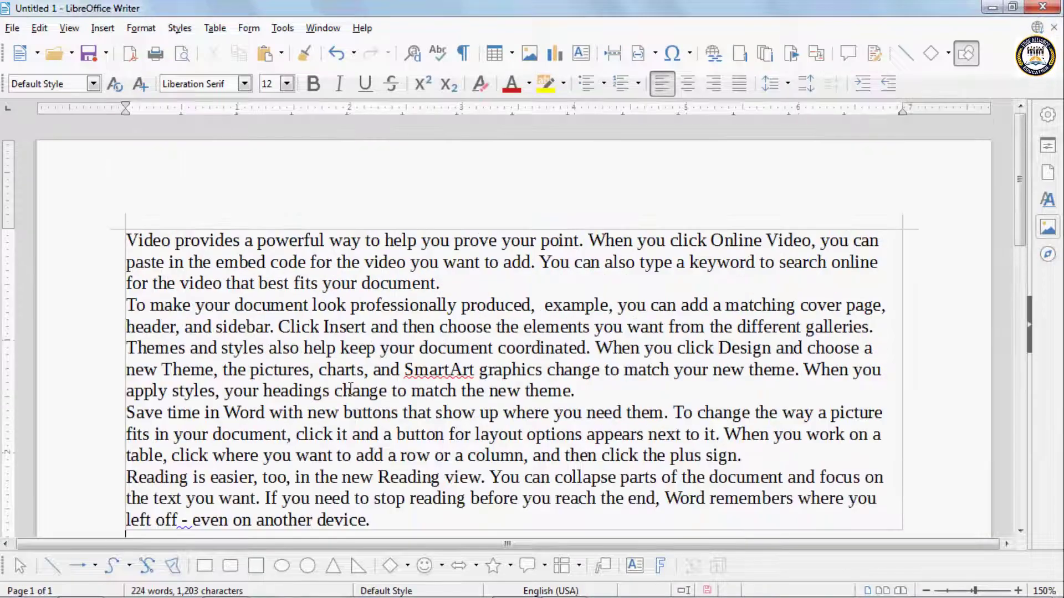
Start a watermark for the document with the text "JNEATH INSTITUTE".
{"action": "left_click", "coordinate": [142, 29]}
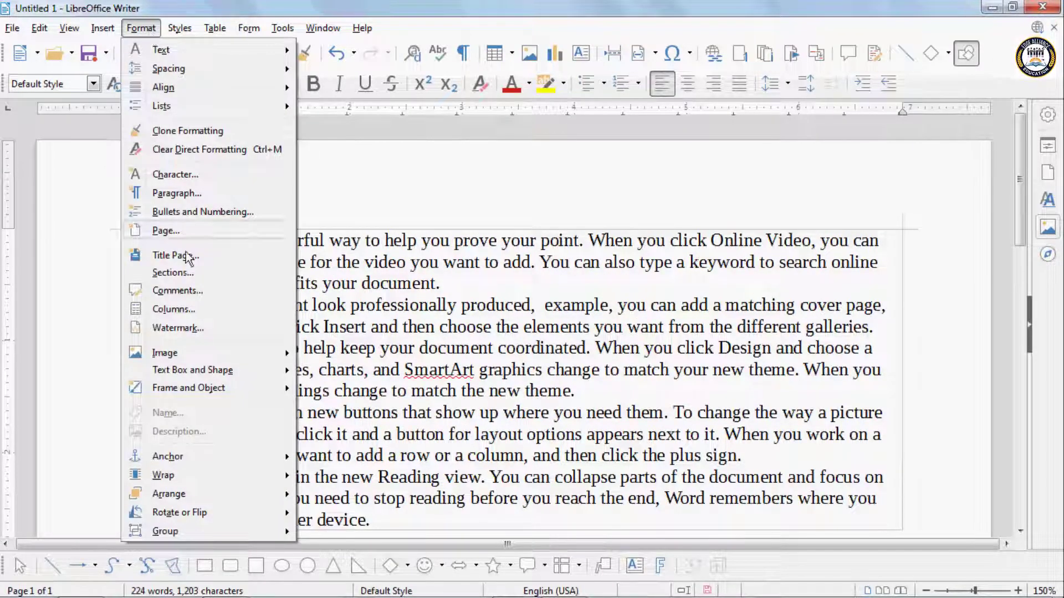
{"action": "left_click", "coordinate": [195, 330]}
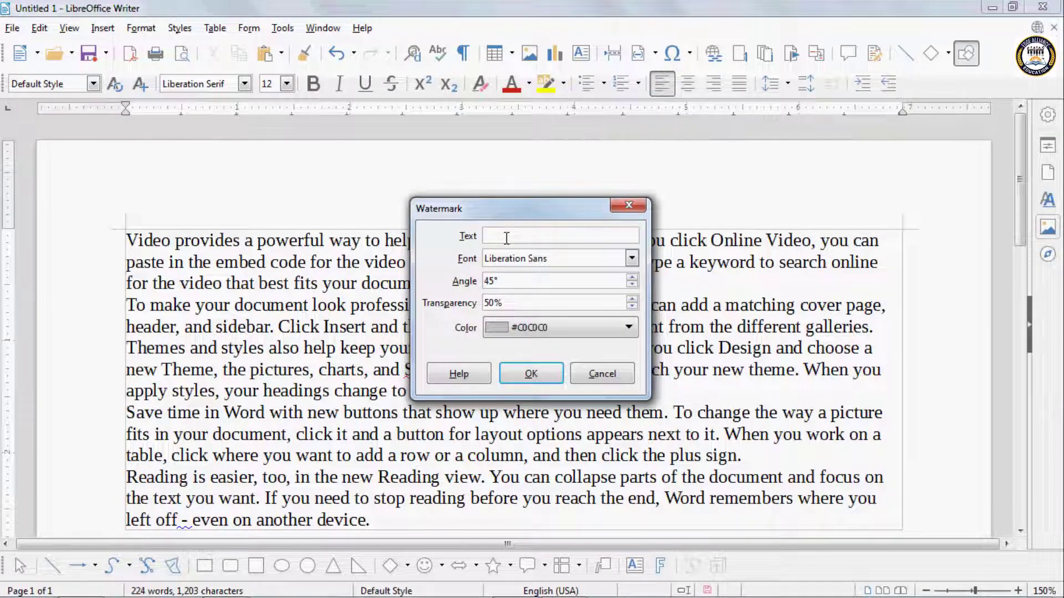
{"action": "type", "text": "Jnwwat"}
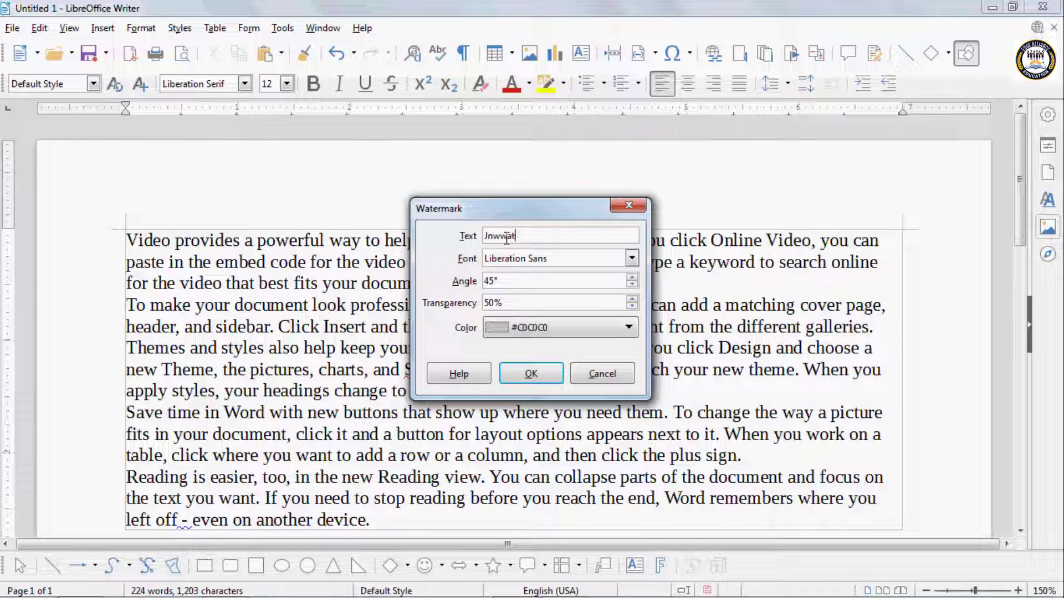
{"action": "key", "text": "BackSpace"}
{"action": "key", "text": "BackSpace"}
{"action": "key", "text": "BackSpace"}
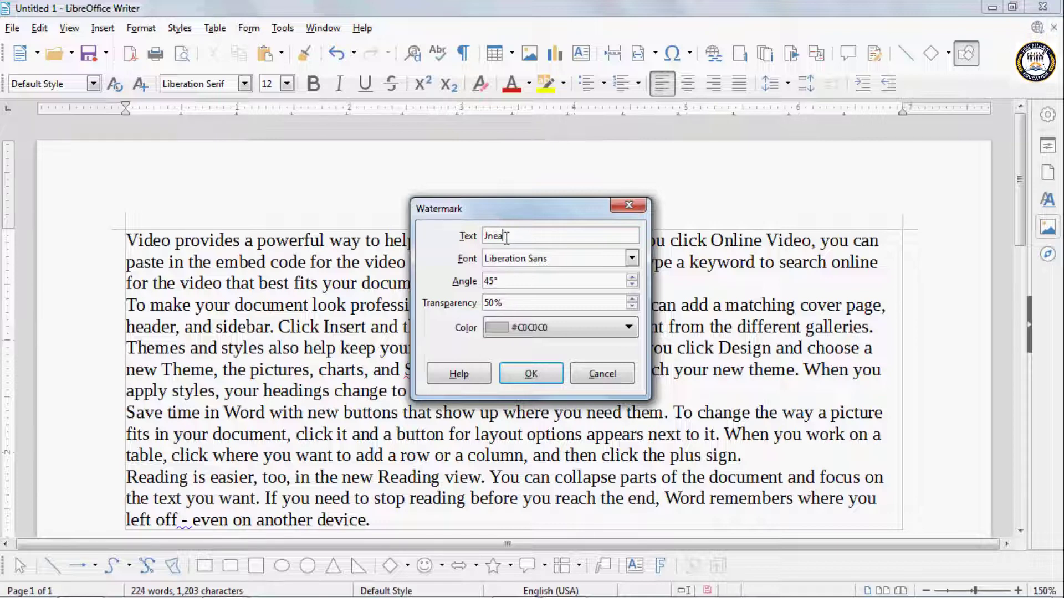
{"action": "key", "text": "BackSpace"}
{"action": "key", "text": "BackSpace"}
{"action": "type", "text": "NEATH I"}
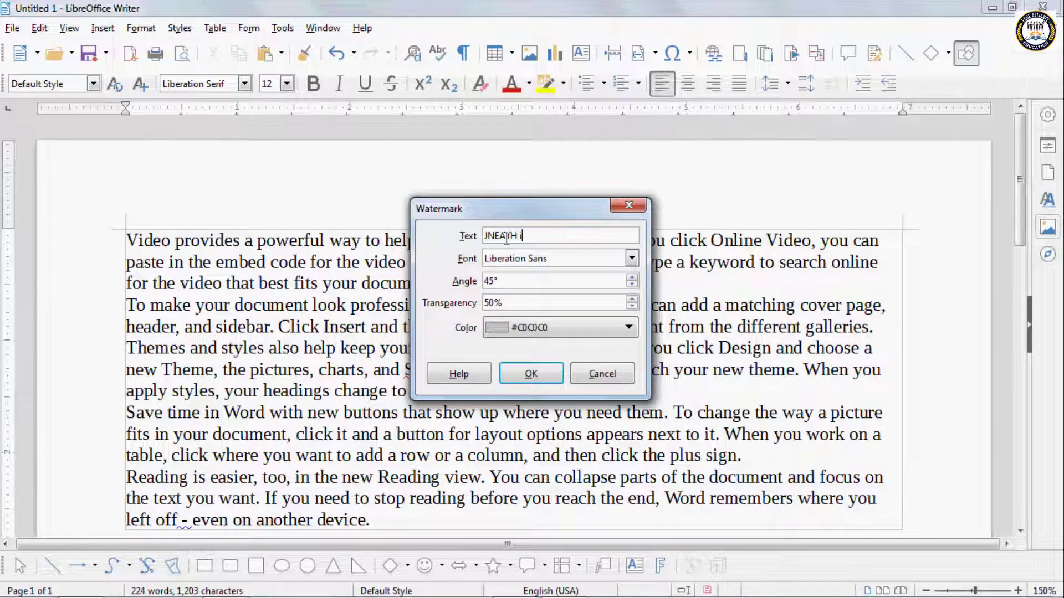
{"action": "type", "text": "NSTITUTE"}
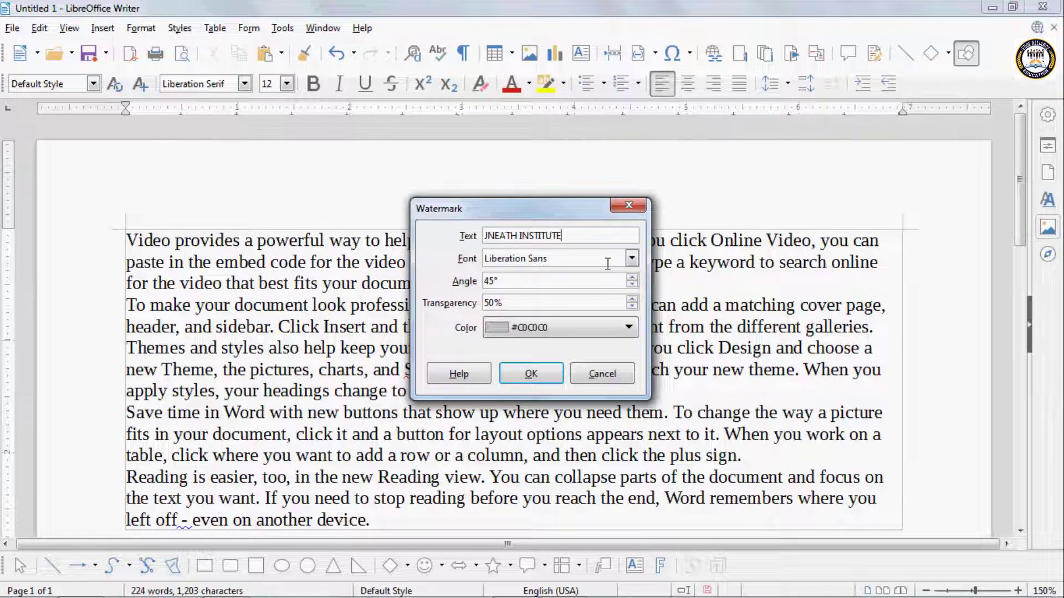
Set the watermark's font to Algerian and its color to Green, then insert it and review it on the page.
{"action": "left_click", "coordinate": [631, 259]}
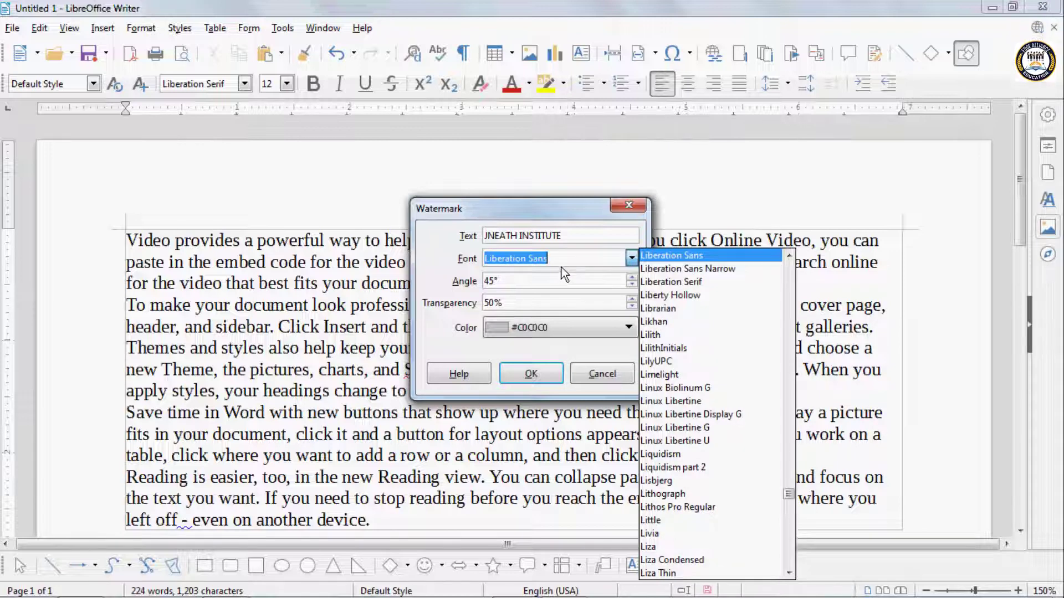
{"action": "type", "text": "AL"}
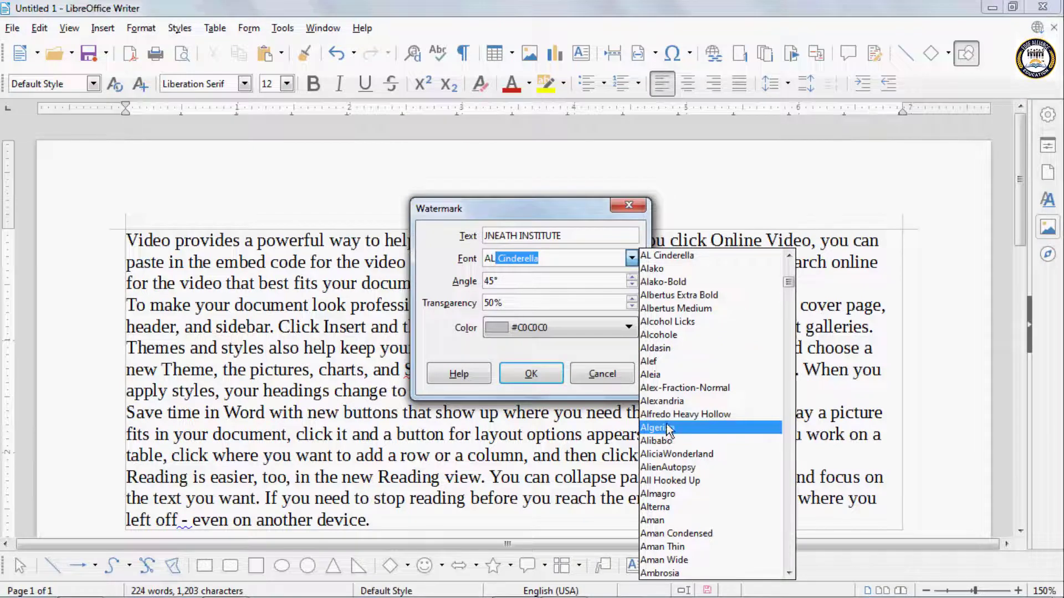
{"action": "type", "text": "gerian"}
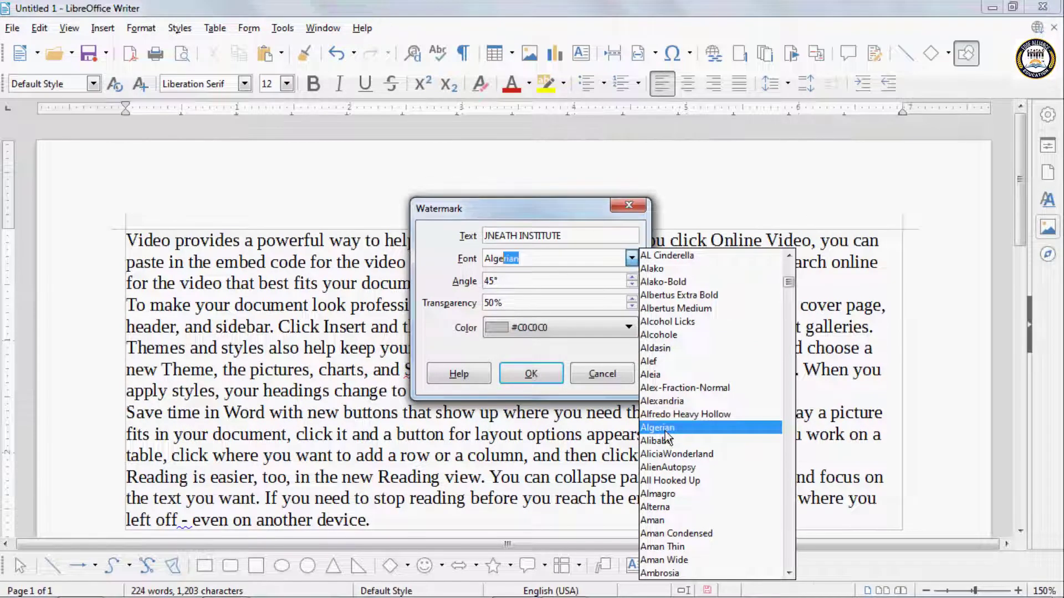
{"action": "left_click", "coordinate": [665, 431]}
{"action": "left_click", "coordinate": [550, 336]}
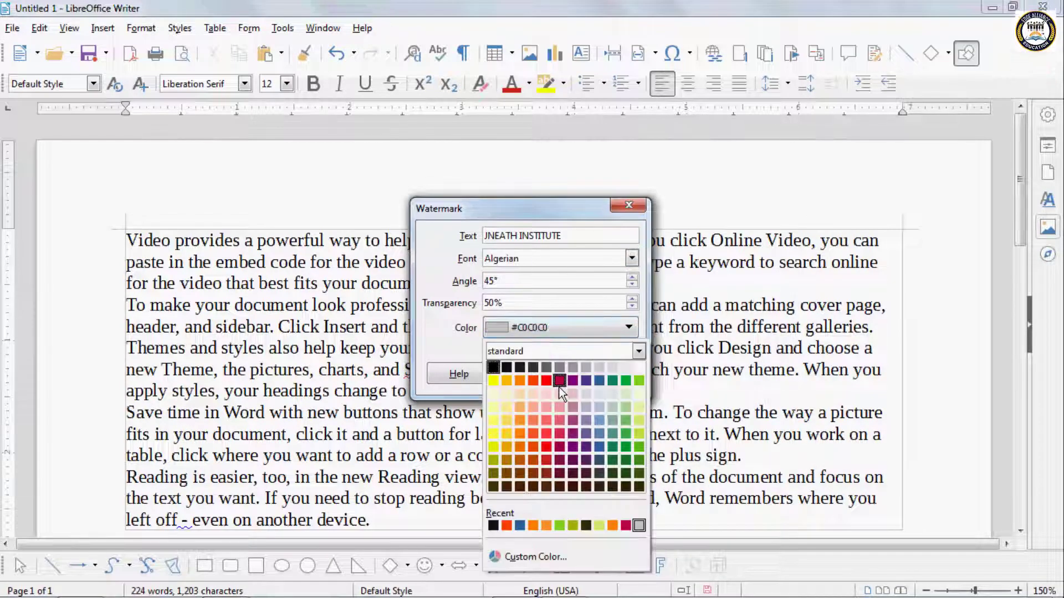
{"action": "left_click", "coordinate": [622, 378]}
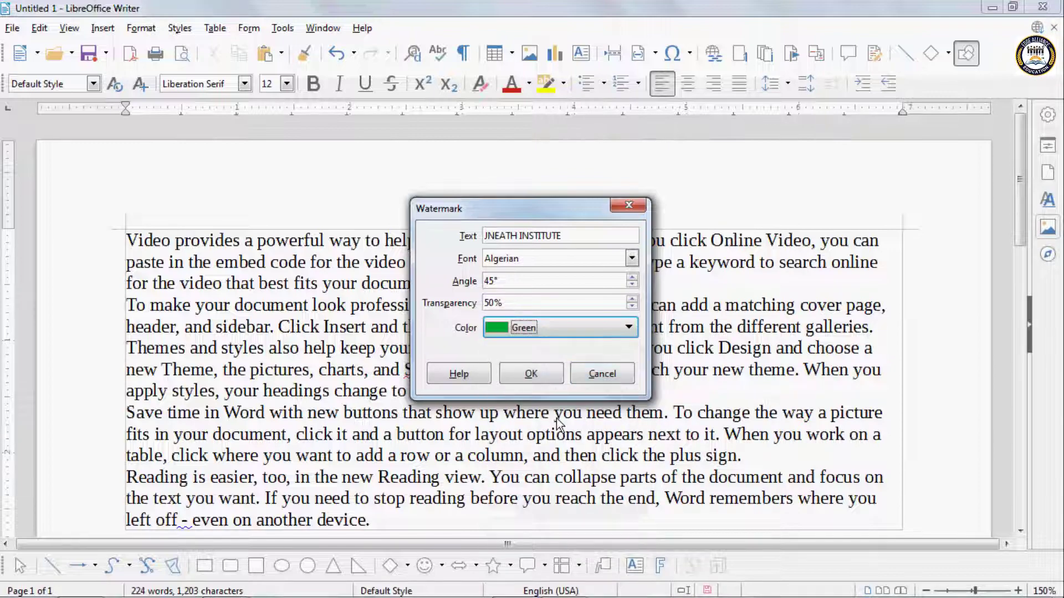
{"action": "left_click", "coordinate": [531, 374]}
{"action": "scroll", "coordinate": [731, 460], "scroll_direction": "down", "scroll_amount": 10}
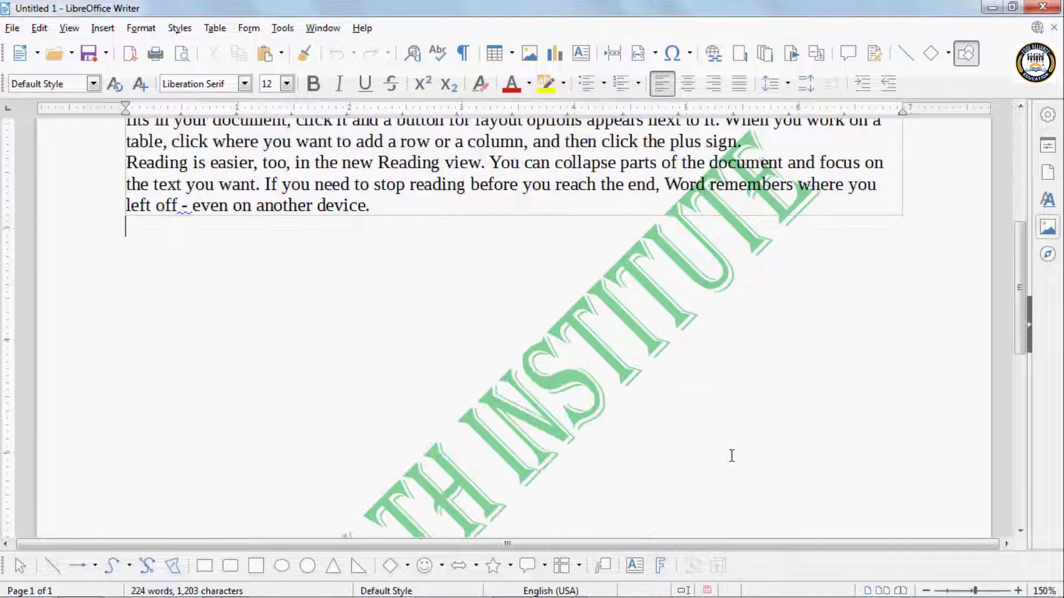
{"action": "scroll", "coordinate": [741, 391], "scroll_direction": "up", "scroll_amount": 2}
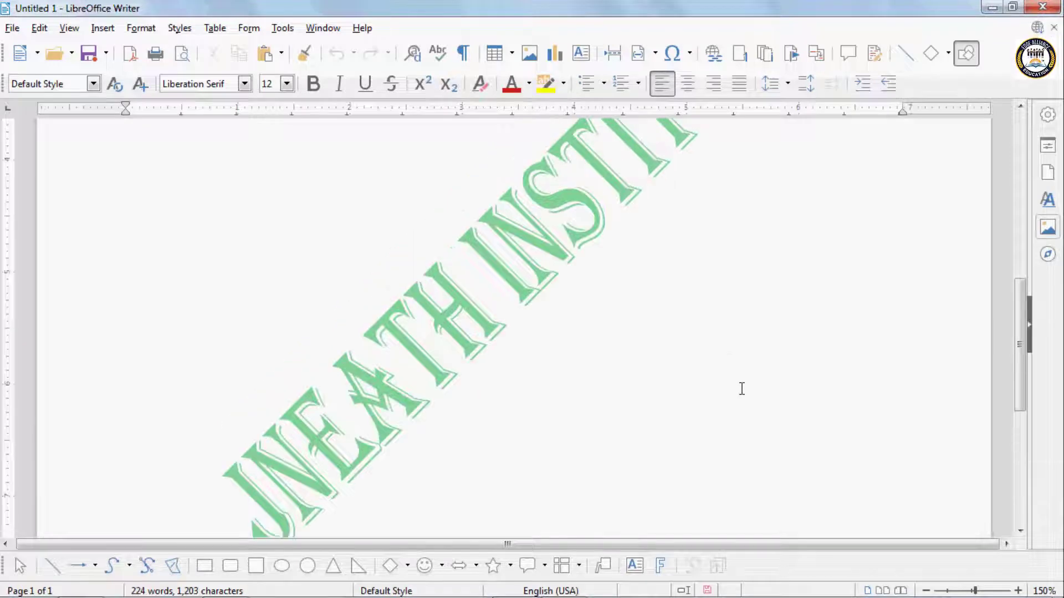
Rotate the watermark to an angle of 90° and review it on the page.
{"action": "left_click", "coordinate": [146, 29]}
{"action": "left_click", "coordinate": [184, 334]}
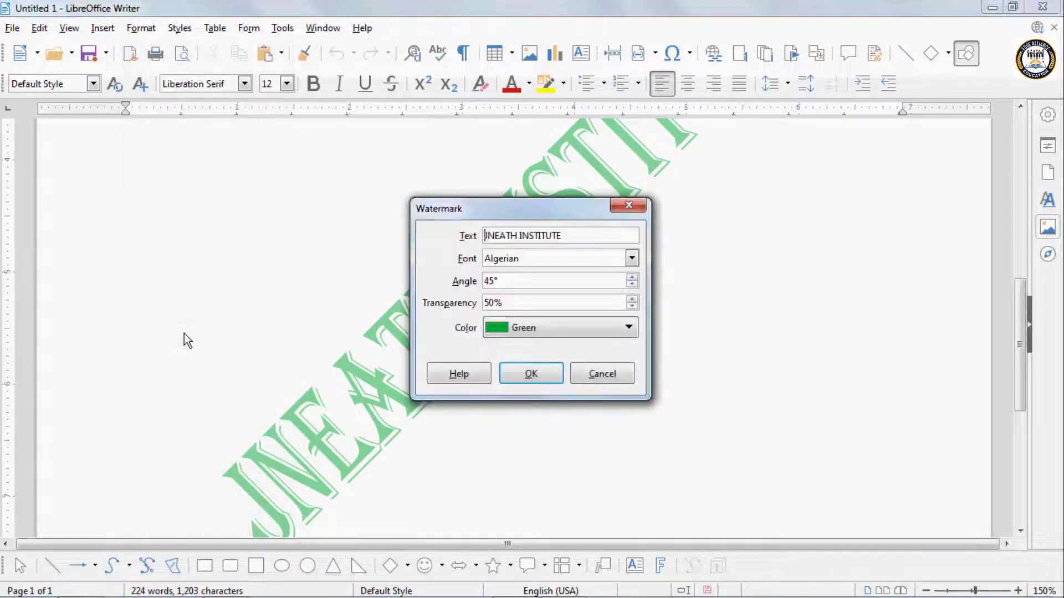
{"action": "left_click_drag", "start_coordinate": [463, 209], "coordinate": [751, 183]}
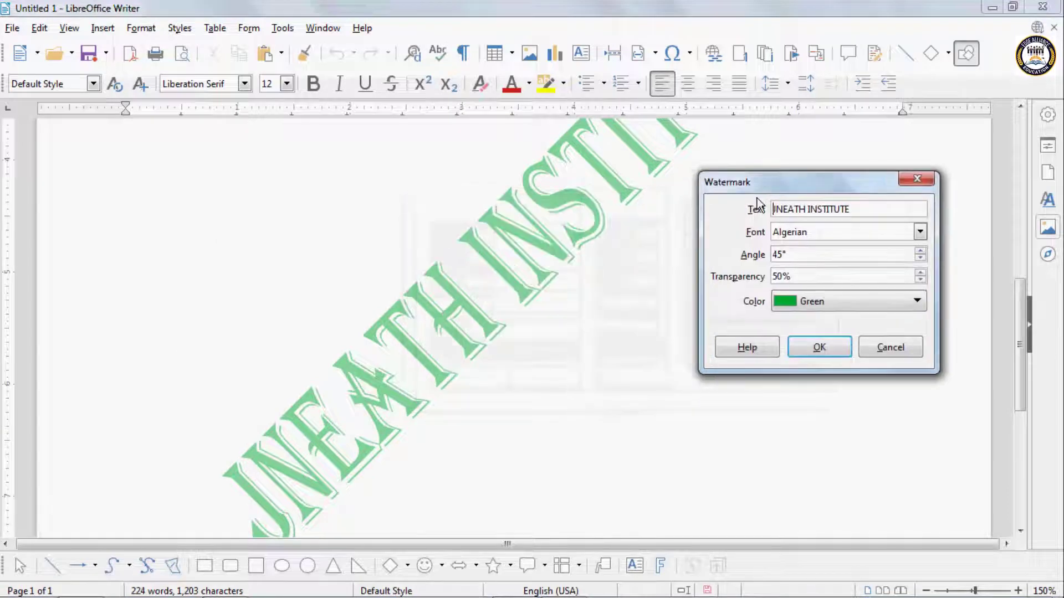
{"action": "double_click", "coordinate": [792, 250]}
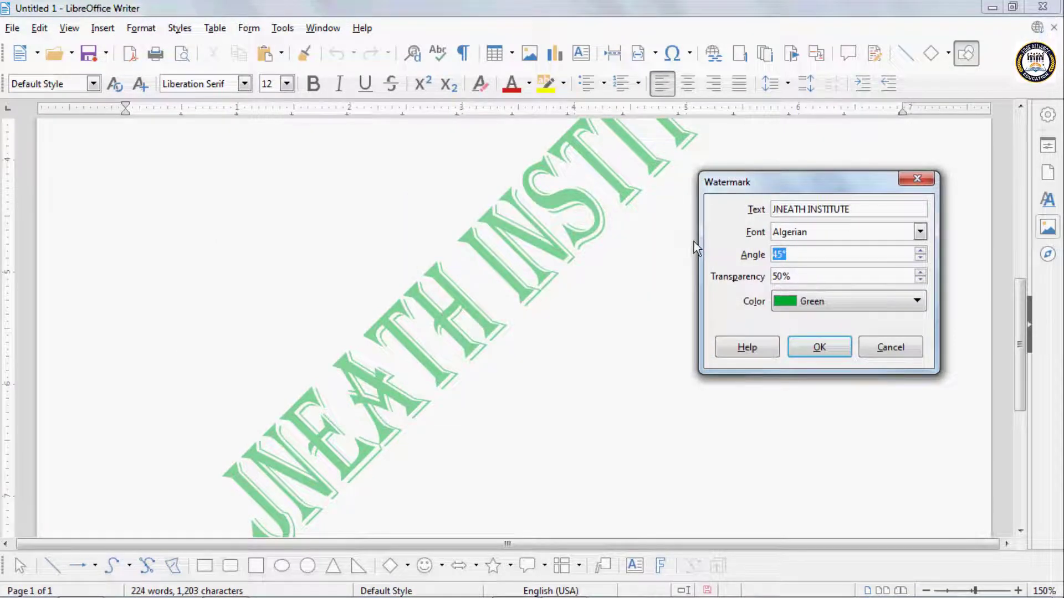
{"action": "type", "text": "120"}
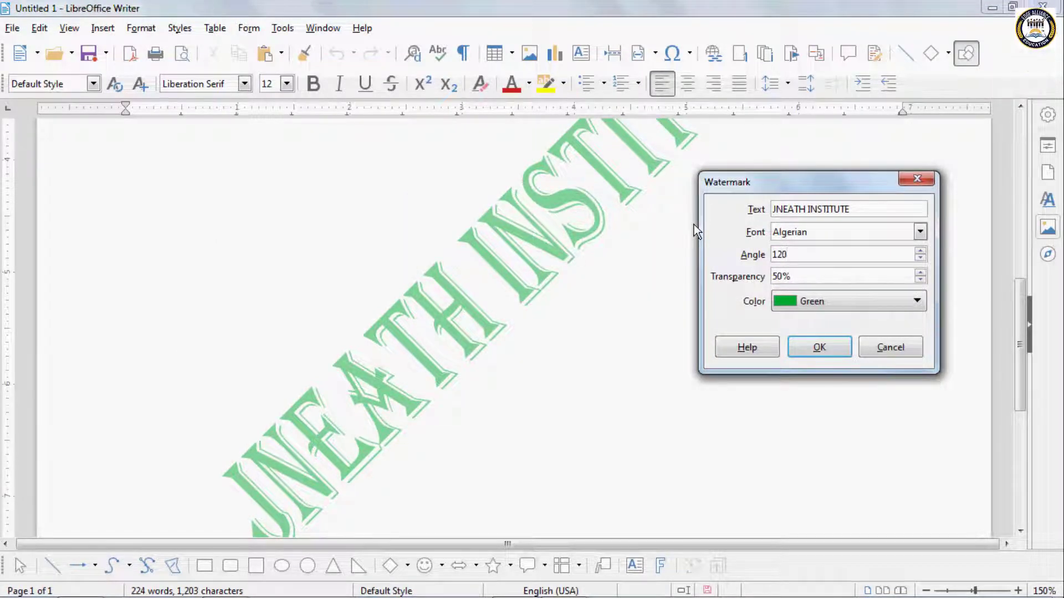
{"action": "key", "text": "BackSpace"}
{"action": "key", "text": "BackSpace"}
{"action": "type", "text": "90"}
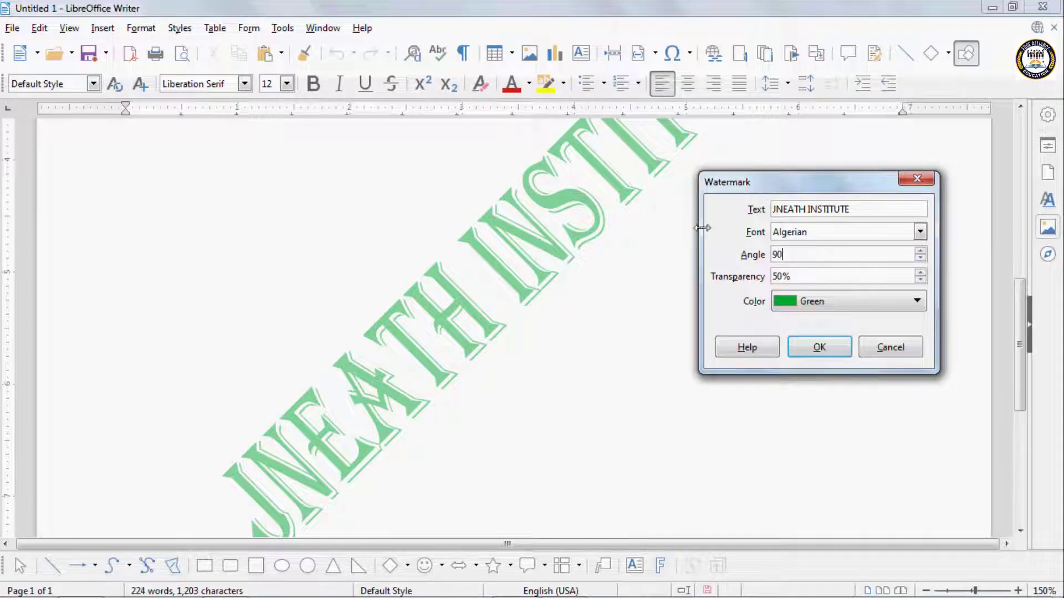
{"action": "left_click", "coordinate": [809, 338]}
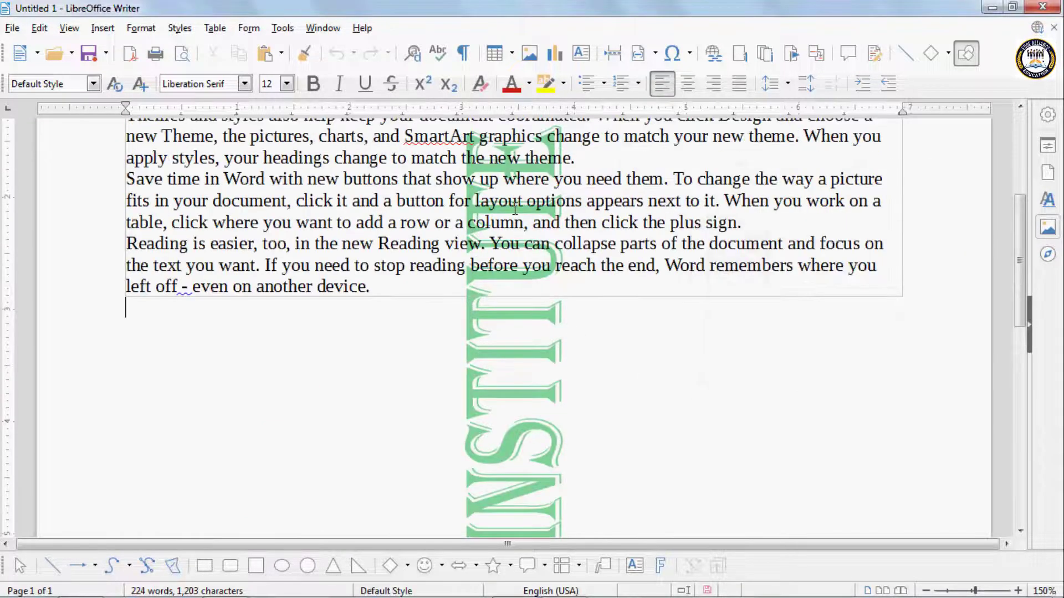
{"action": "scroll", "coordinate": [538, 325], "scroll_direction": "down", "scroll_amount": 3}
{"action": "scroll", "coordinate": [538, 325], "scroll_direction": "up", "scroll_amount": 5}
{"action": "scroll", "coordinate": [537, 324], "scroll_direction": "down", "scroll_amount": 7}
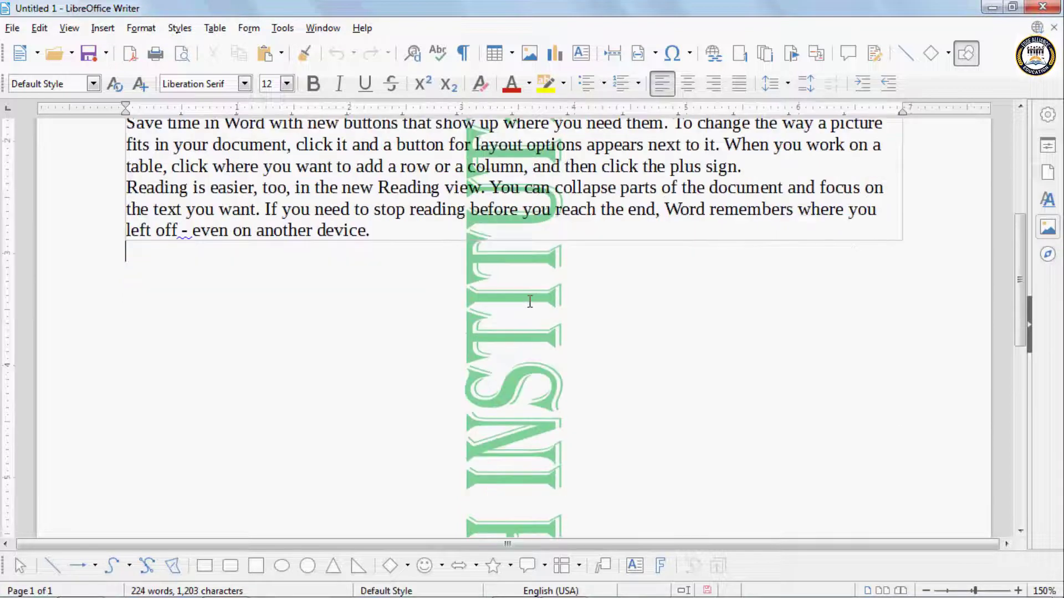
Set the watermark's transparency to 86% and apply it.
{"action": "left_click", "coordinate": [187, 34]}
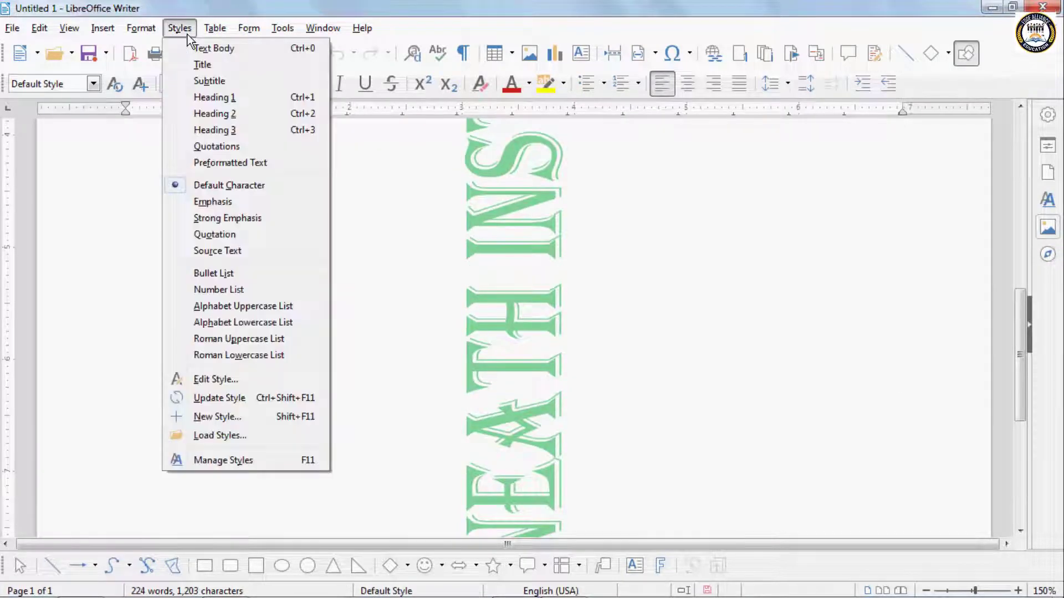
{"action": "mouse_move", "coordinate": [124, 29]}
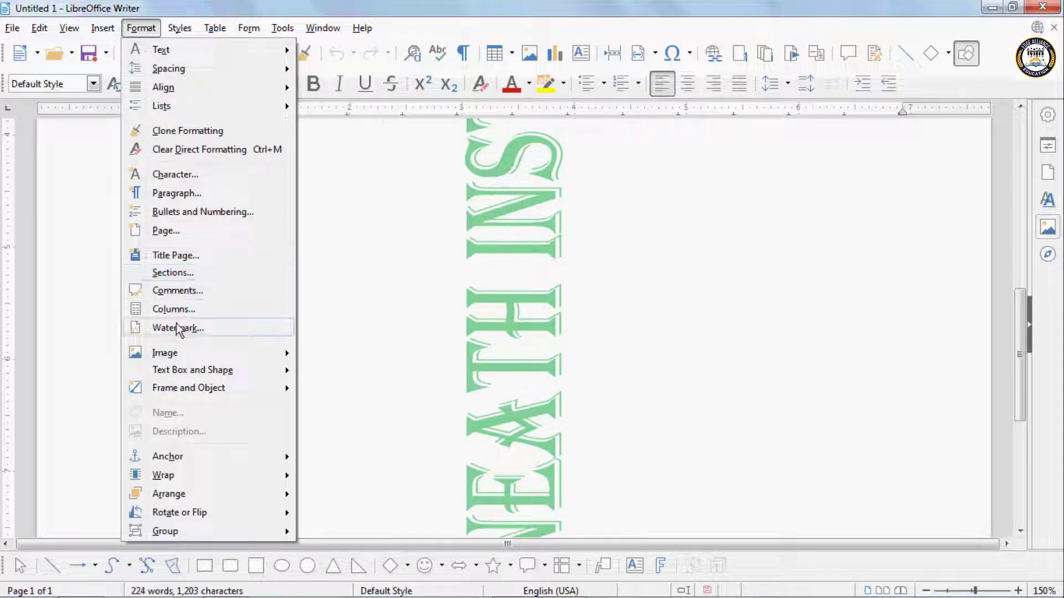
{"action": "left_click", "coordinate": [178, 329]}
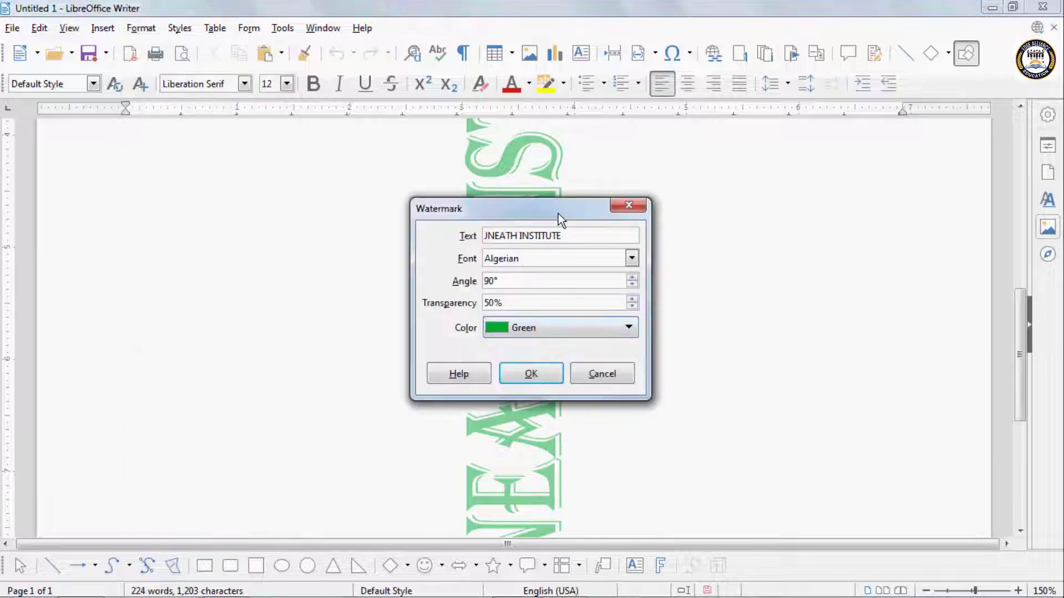
{"action": "left_click_drag", "start_coordinate": [557, 218], "coordinate": [874, 162]}
{"action": "left_click", "coordinate": [938, 247]}
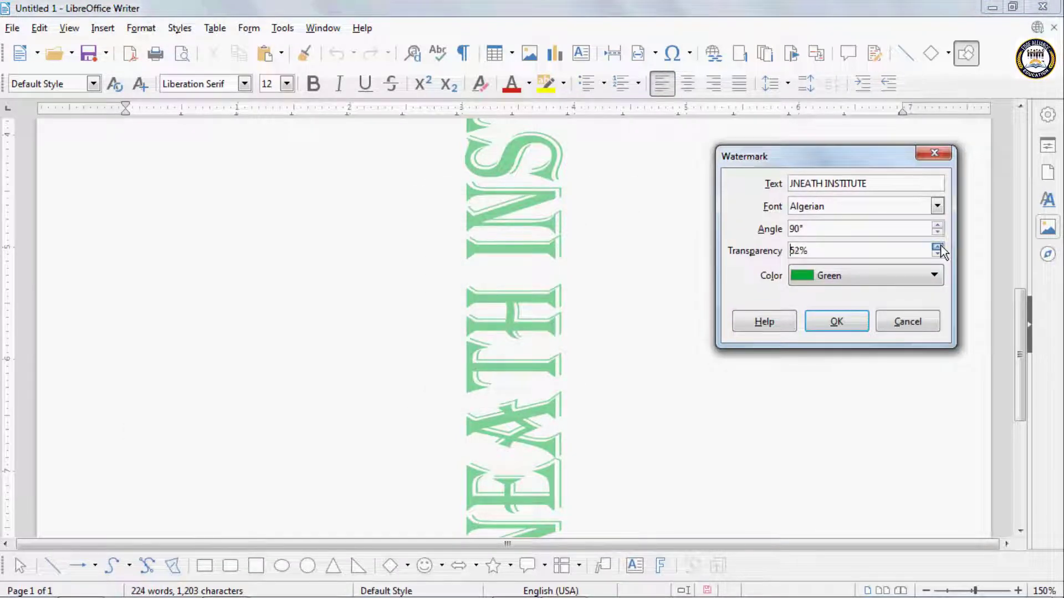
{"action": "left_click", "coordinate": [937, 248]}
{"action": "left_click_drag", "start_coordinate": [938, 248], "coordinate": [937, 248]}
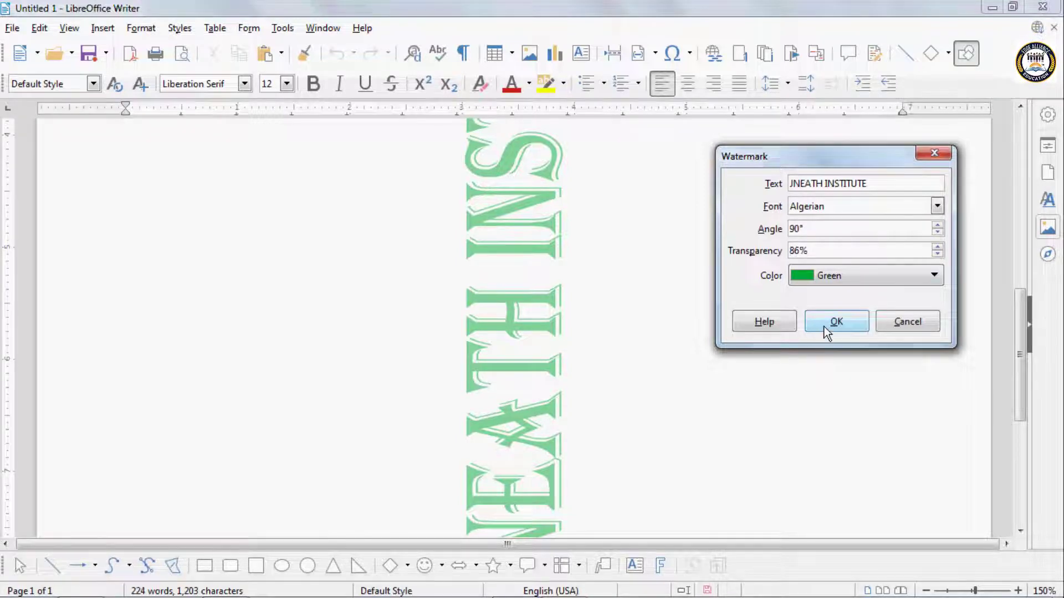
{"action": "left_click", "coordinate": [823, 327]}
Set the watermark's transparency to 45%, apply it and review the page.
{"action": "left_click", "coordinate": [151, 31]}
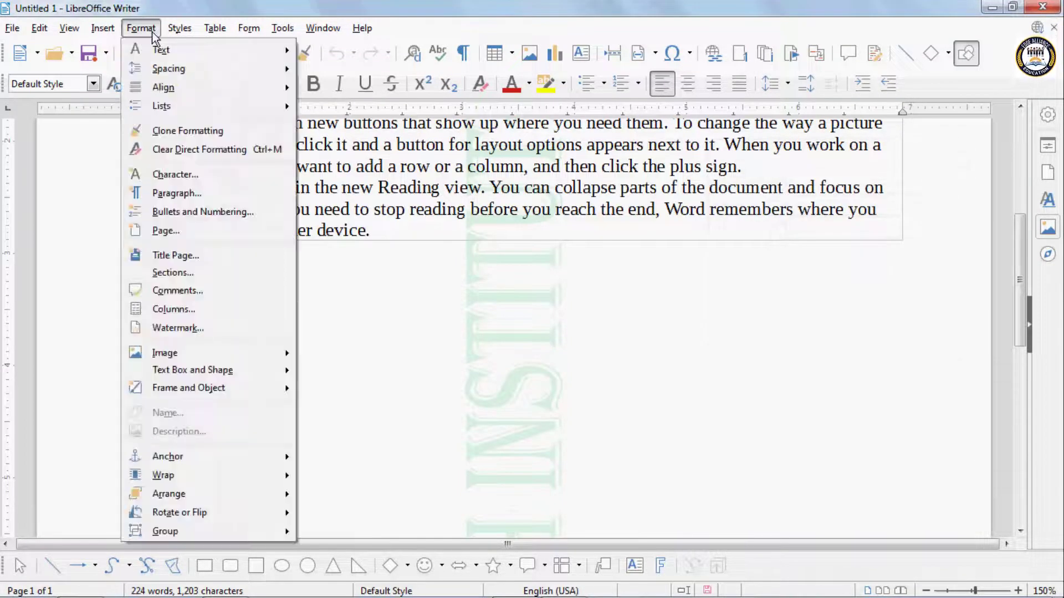
{"action": "left_click", "coordinate": [203, 327]}
{"action": "left_click_drag", "start_coordinate": [572, 213], "coordinate": [579, 177]}
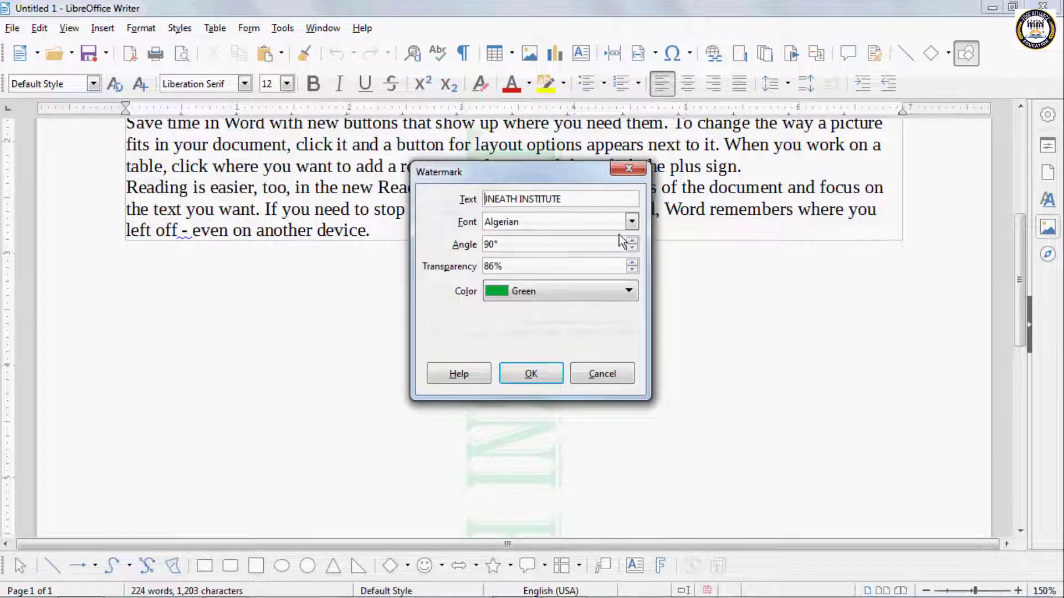
{"action": "left_click", "coordinate": [632, 270]}
{"action": "left_click", "coordinate": [632, 269]}
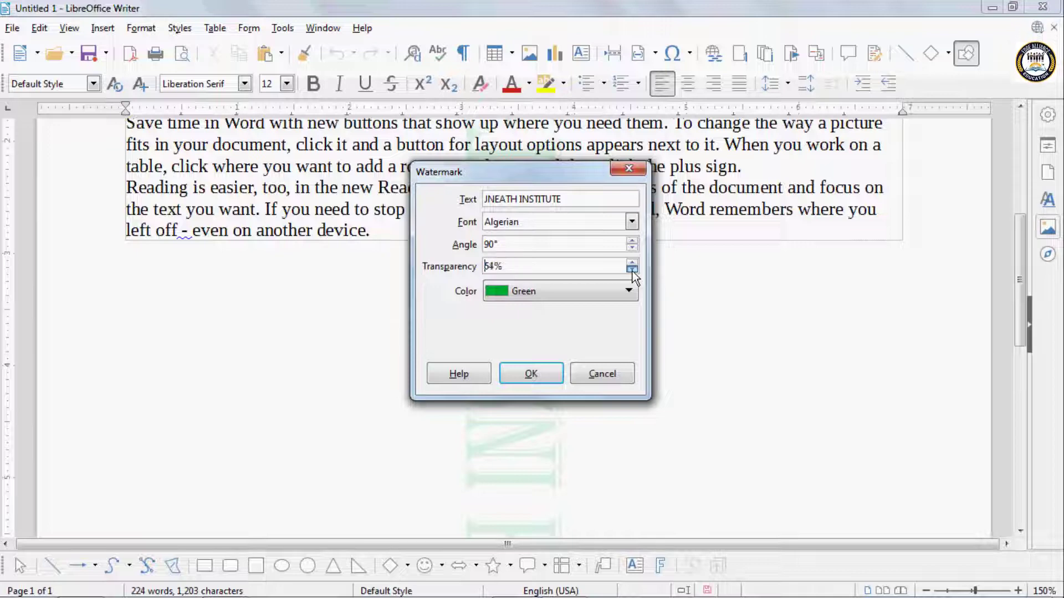
{"action": "left_click", "coordinate": [548, 371]}
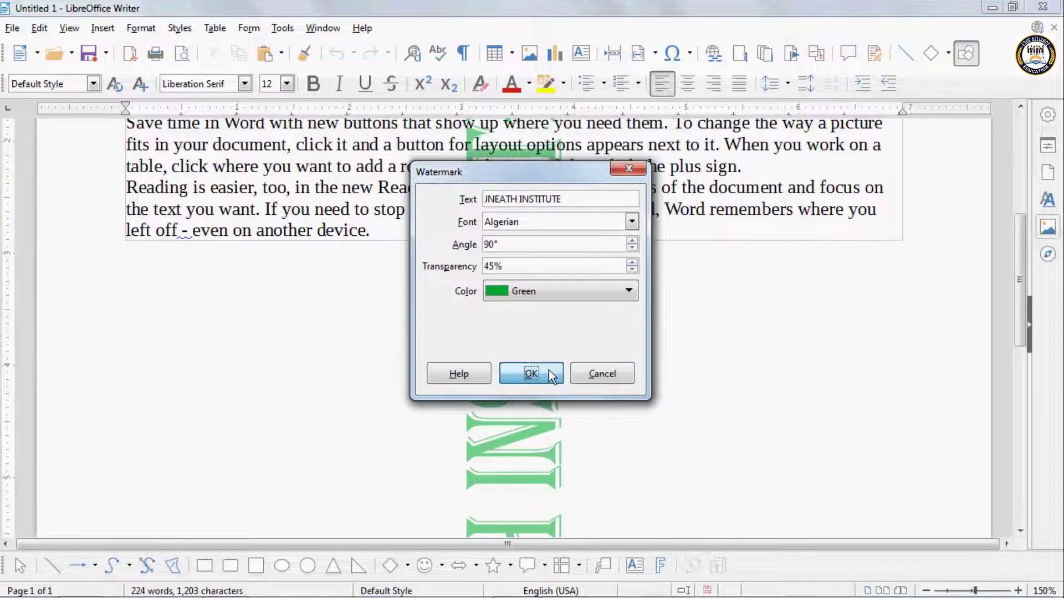
{"action": "scroll", "coordinate": [490, 205], "scroll_direction": "up", "scroll_amount": 1}
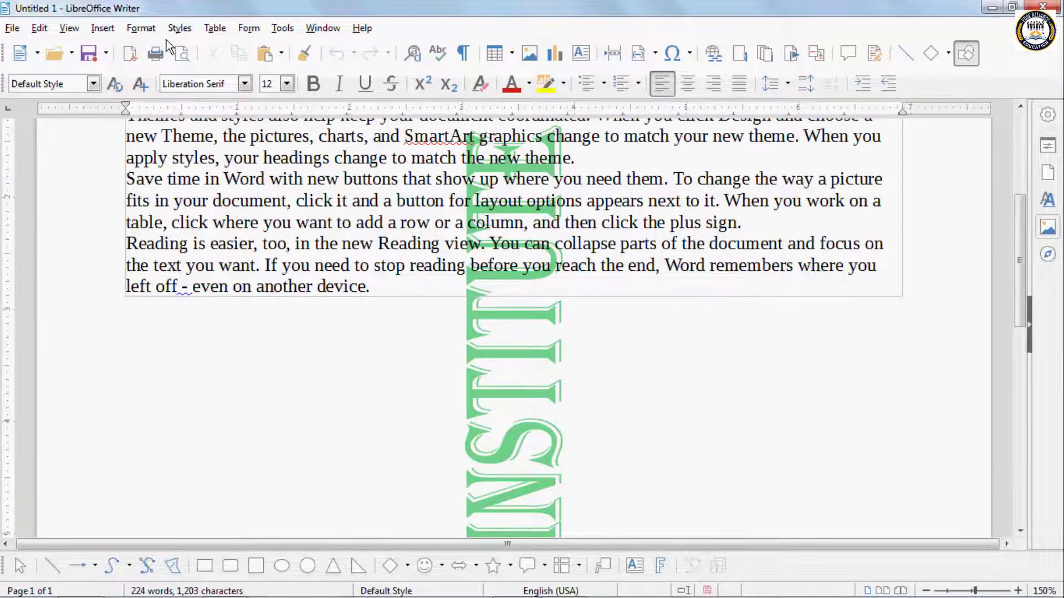
Remove the watermark by clearing its text, apply the change and review the page.
{"action": "left_click", "coordinate": [148, 31]}
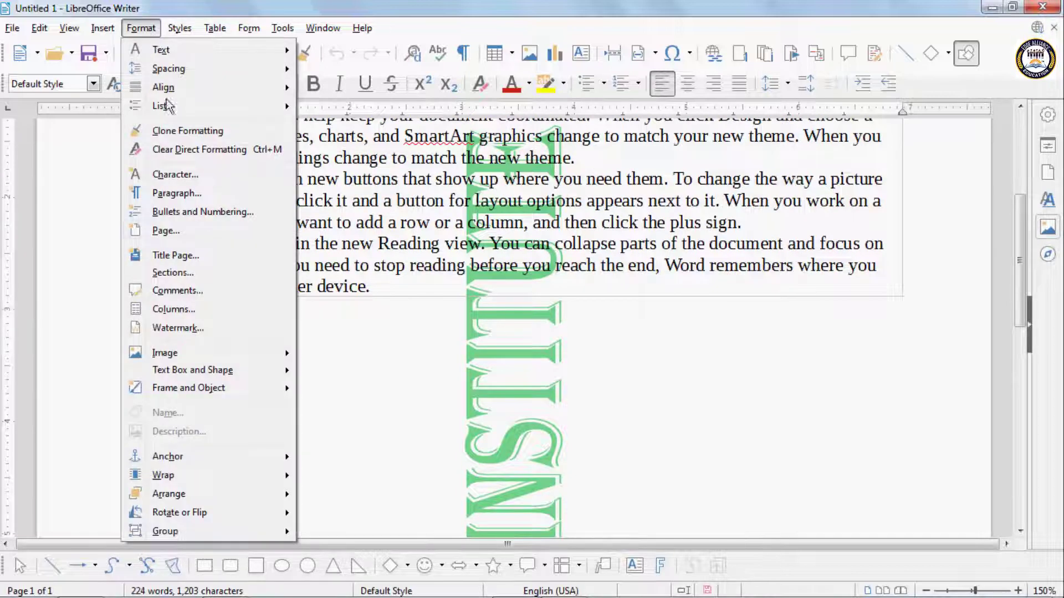
{"action": "left_click", "coordinate": [198, 330]}
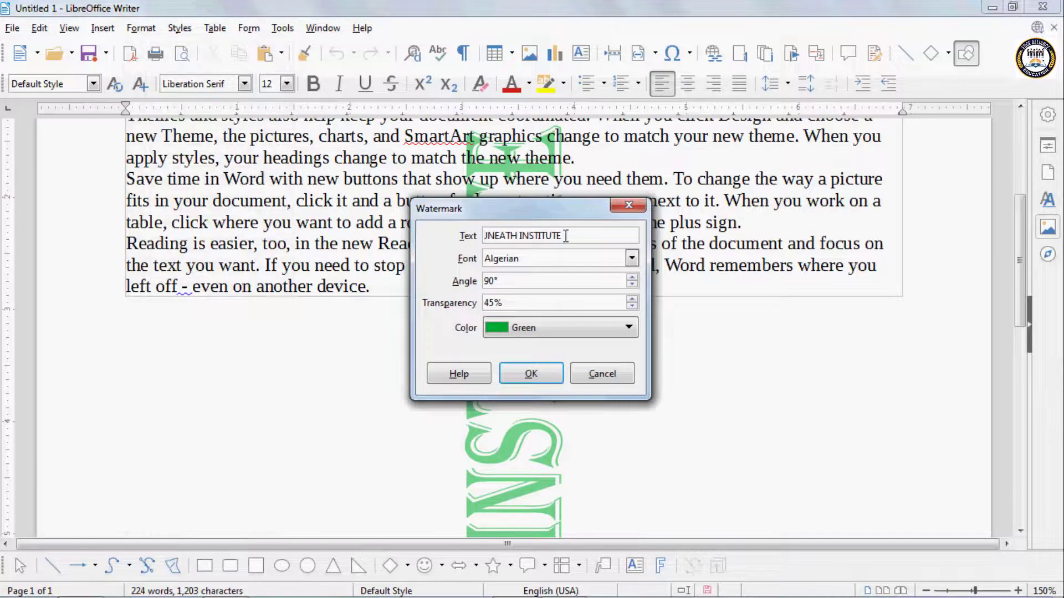
{"action": "left_click_drag", "start_coordinate": [565, 236], "coordinate": [381, 218]}
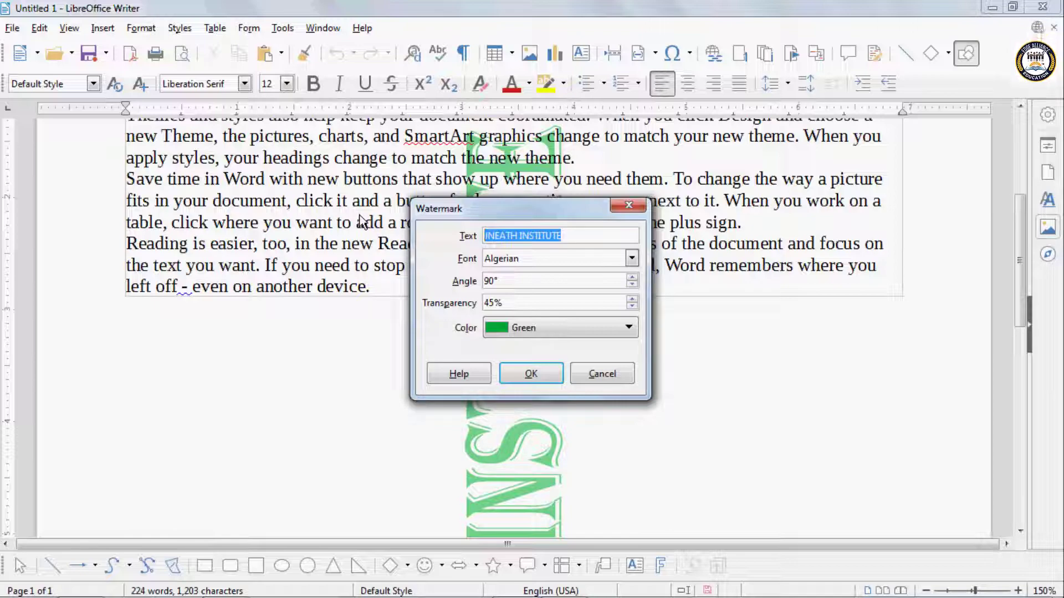
{"action": "key", "text": "BackSpace"}
{"action": "left_click", "coordinate": [539, 380]}
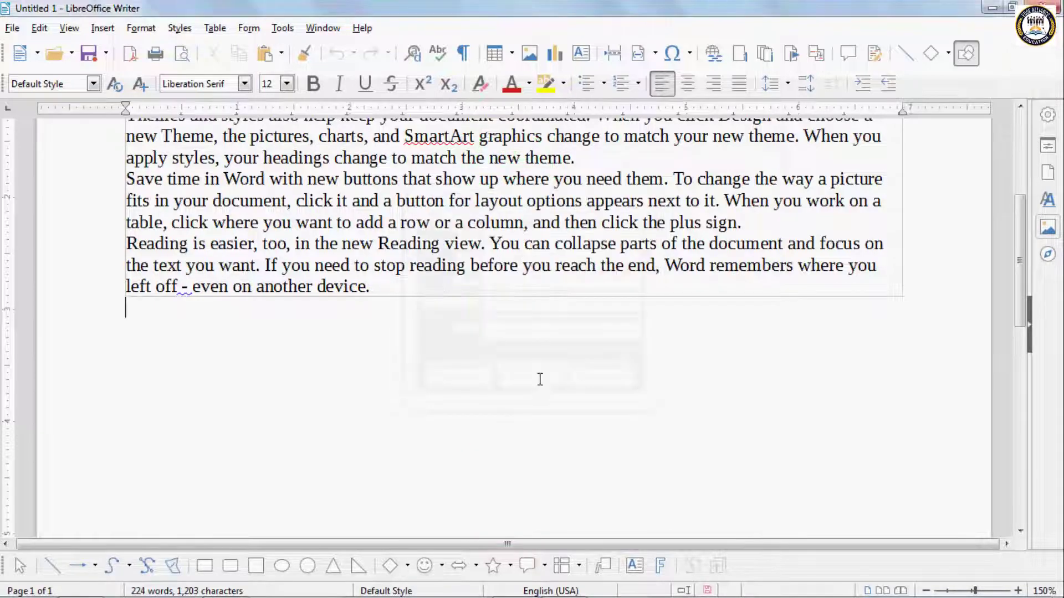
{"action": "scroll", "coordinate": [539, 380], "scroll_direction": "up", "scroll_amount": 5}
{"action": "scroll", "coordinate": [538, 380], "scroll_direction": "down", "scroll_amount": 5}
{"action": "scroll", "coordinate": [539, 377], "scroll_direction": "up", "scroll_amount": 5}
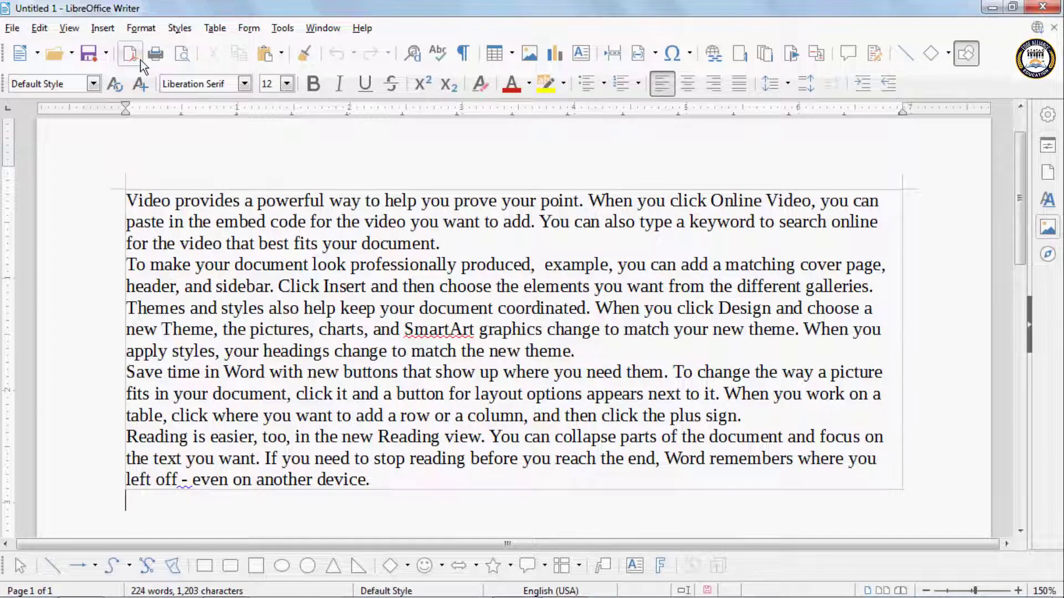
Insert the picture Lighthouse.jpg from the Sample Pictures folder below the text.
{"action": "left_click", "coordinate": [142, 28]}
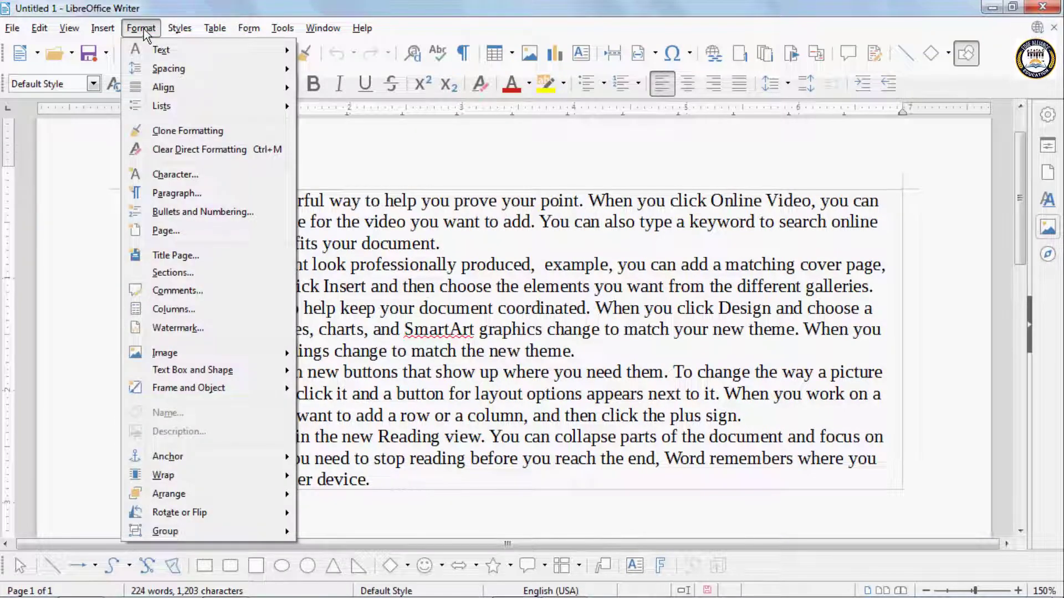
{"action": "mouse_move", "coordinate": [237, 350]}
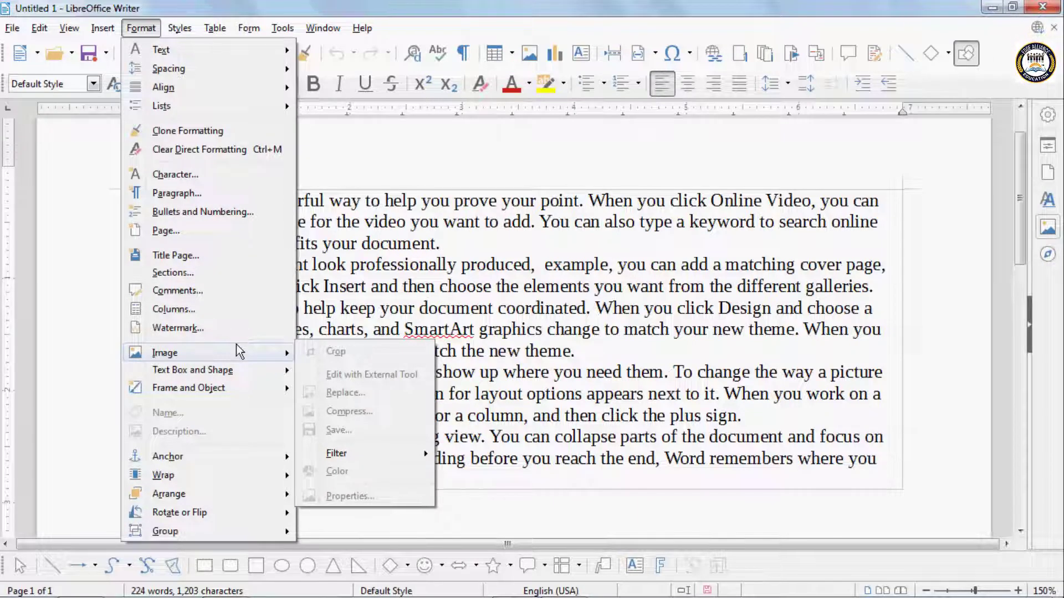
{"action": "left_click", "coordinate": [481, 491]}
{"action": "scroll", "coordinate": [482, 491], "scroll_direction": "down", "scroll_amount": 3}
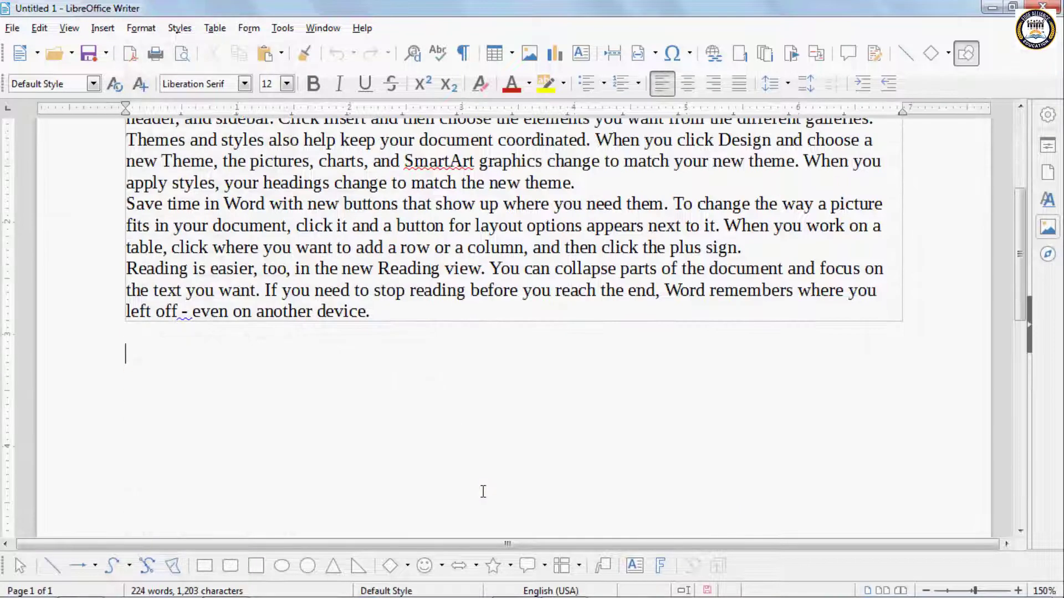
{"action": "left_click", "coordinate": [100, 28]}
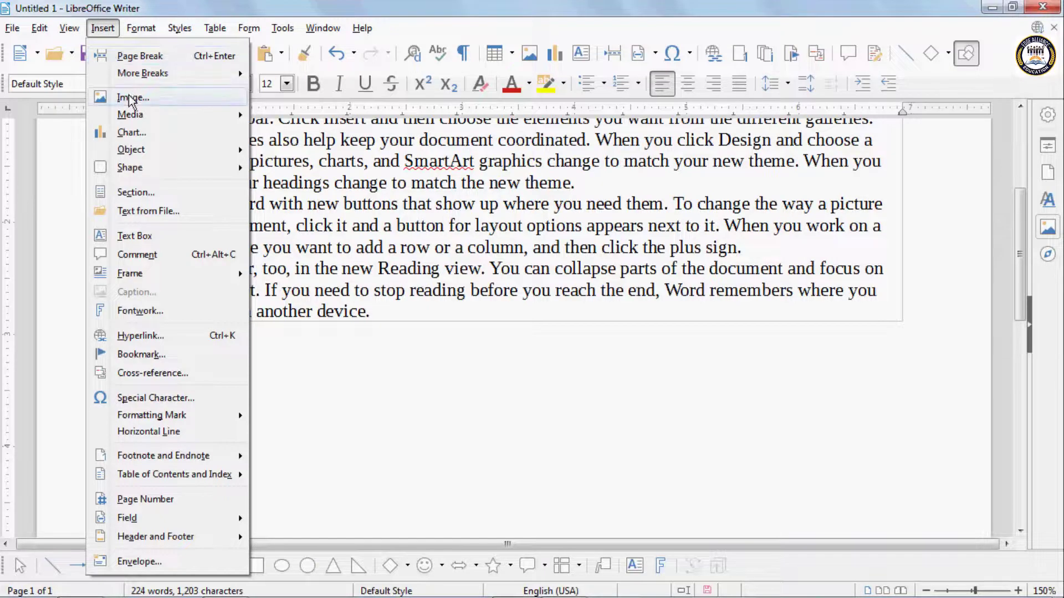
{"action": "left_click", "coordinate": [420, 229]}
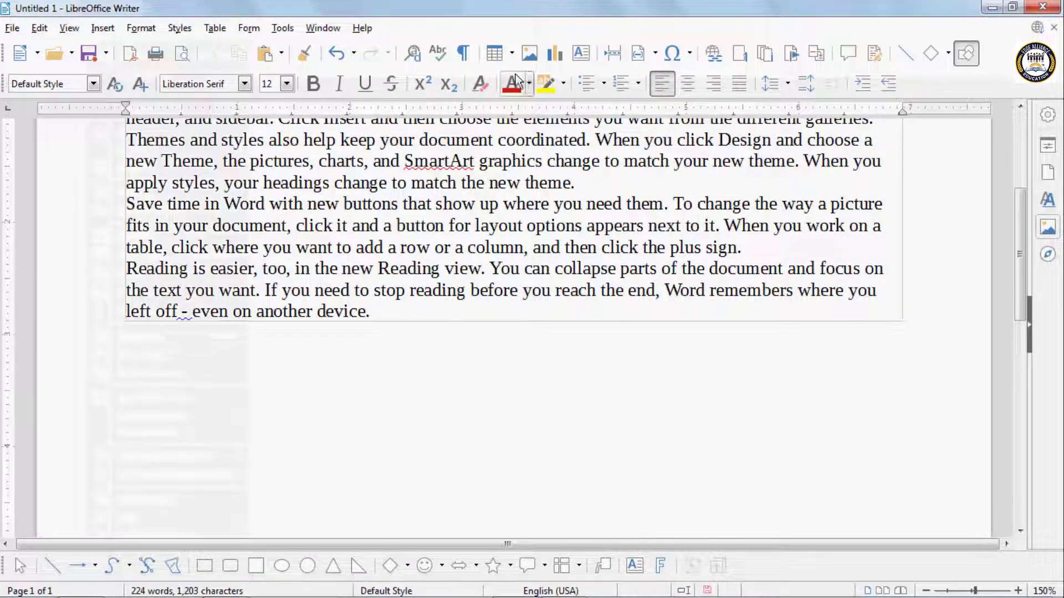
{"action": "left_click", "coordinate": [531, 51]}
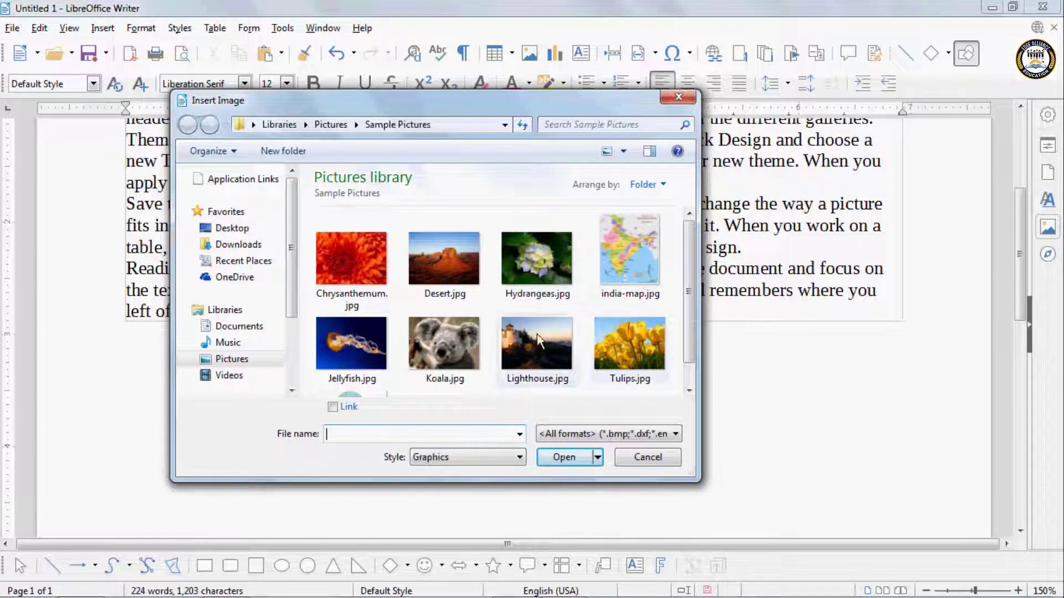
{"action": "left_click", "coordinate": [501, 339]}
{"action": "left_click", "coordinate": [562, 457]}
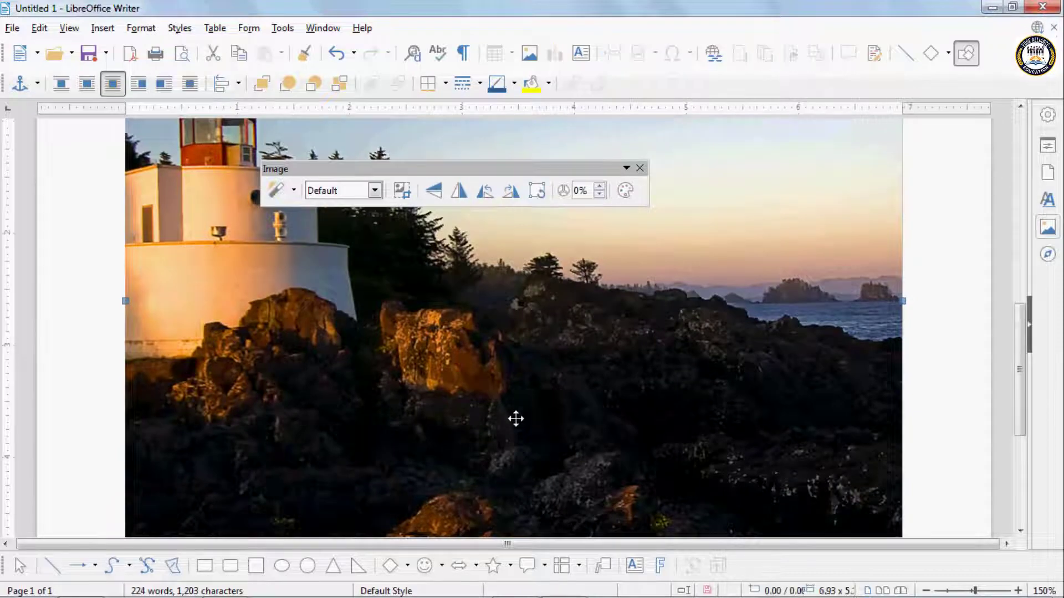
{"action": "scroll", "coordinate": [517, 420], "scroll_direction": "down", "scroll_amount": 2}
{"action": "scroll", "coordinate": [516, 419], "scroll_direction": "up", "scroll_amount": 5}
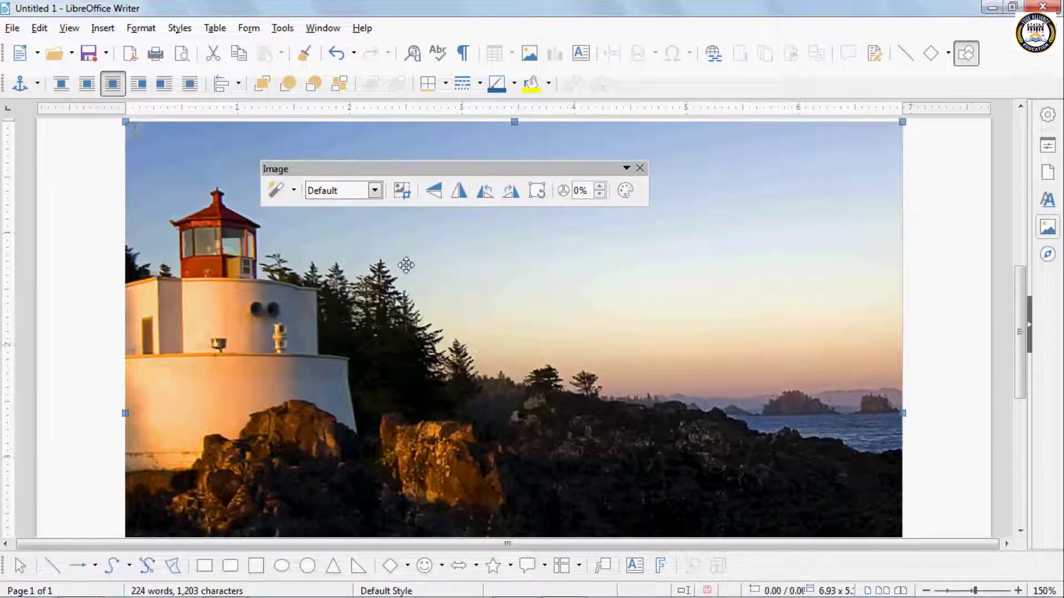
Crop the lighthouse picture from its top, right and bottom edges to about 2.76 inches wide, and move it to the middle of the page.
{"action": "left_click_drag", "start_coordinate": [378, 169], "coordinate": [414, 156]}
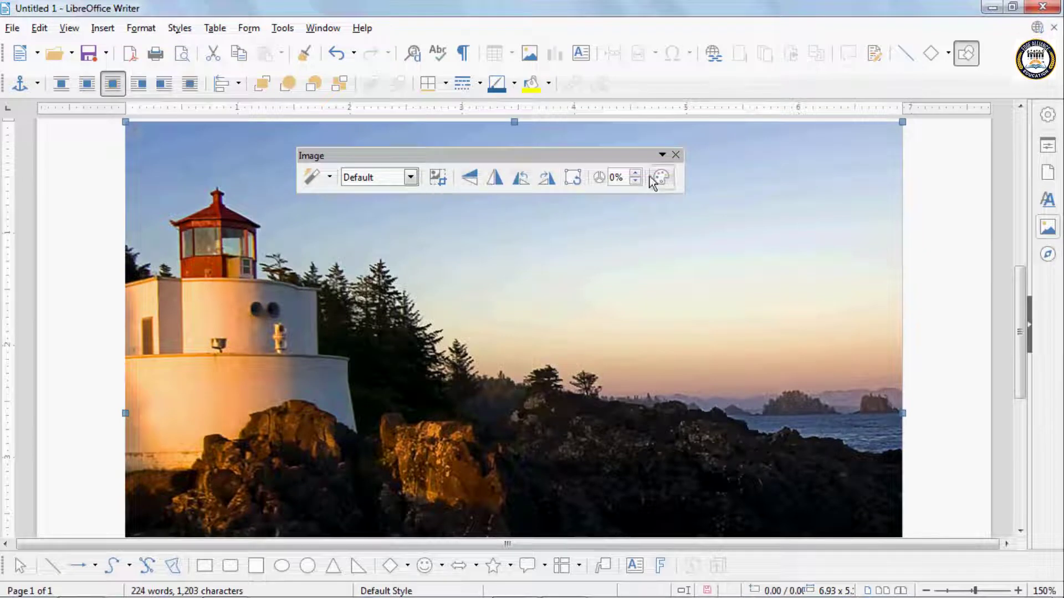
{"action": "left_click", "coordinate": [140, 28]}
{"action": "mouse_move", "coordinate": [183, 355]}
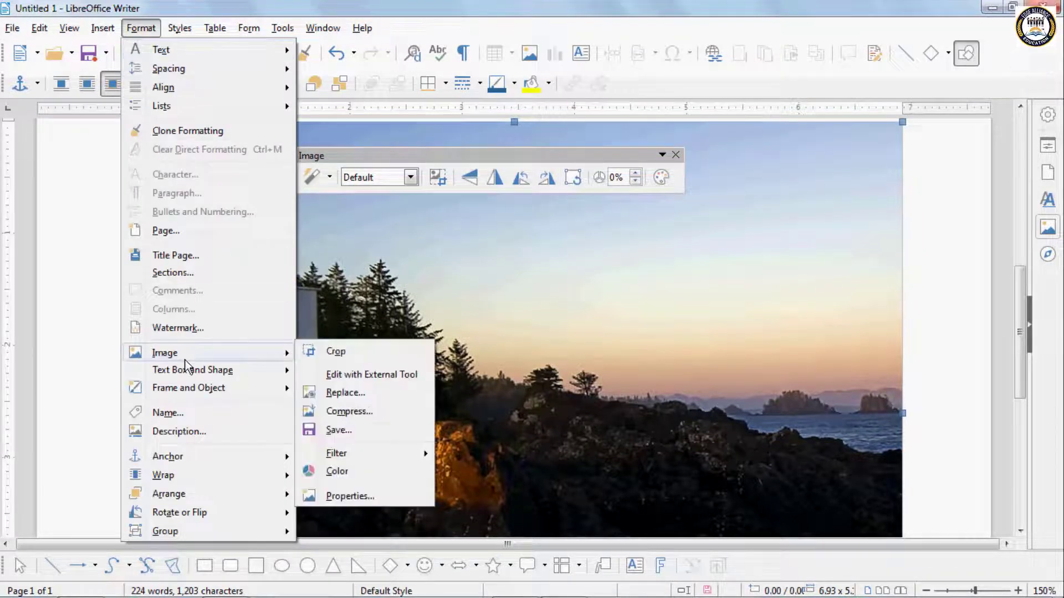
{"action": "left_click", "coordinate": [348, 352]}
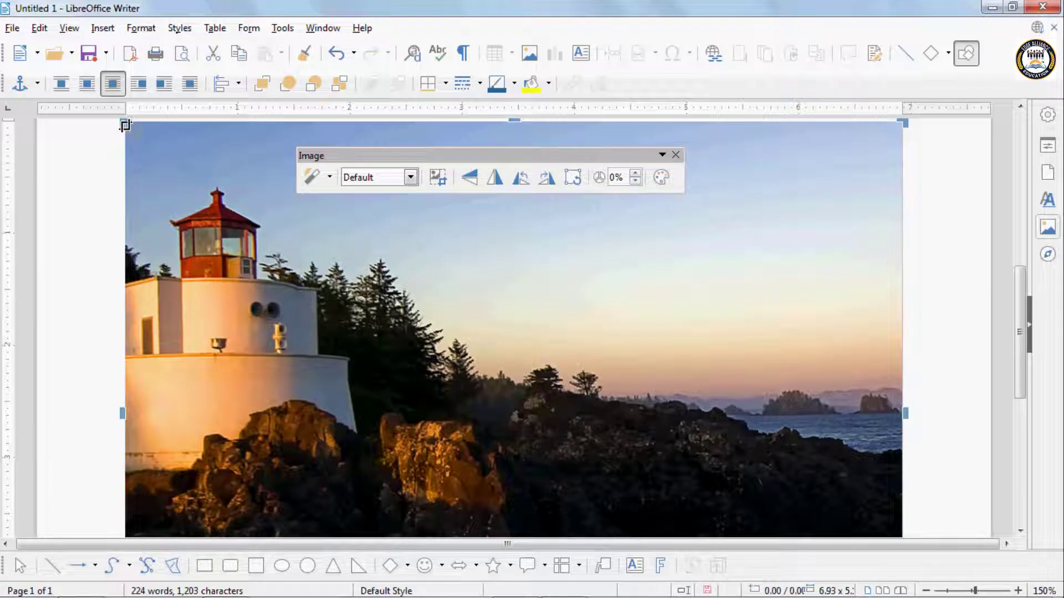
{"action": "left_click_drag", "start_coordinate": [123, 123], "coordinate": [125, 187]}
{"action": "scroll", "coordinate": [650, 445], "scroll_direction": "down", "scroll_amount": 3}
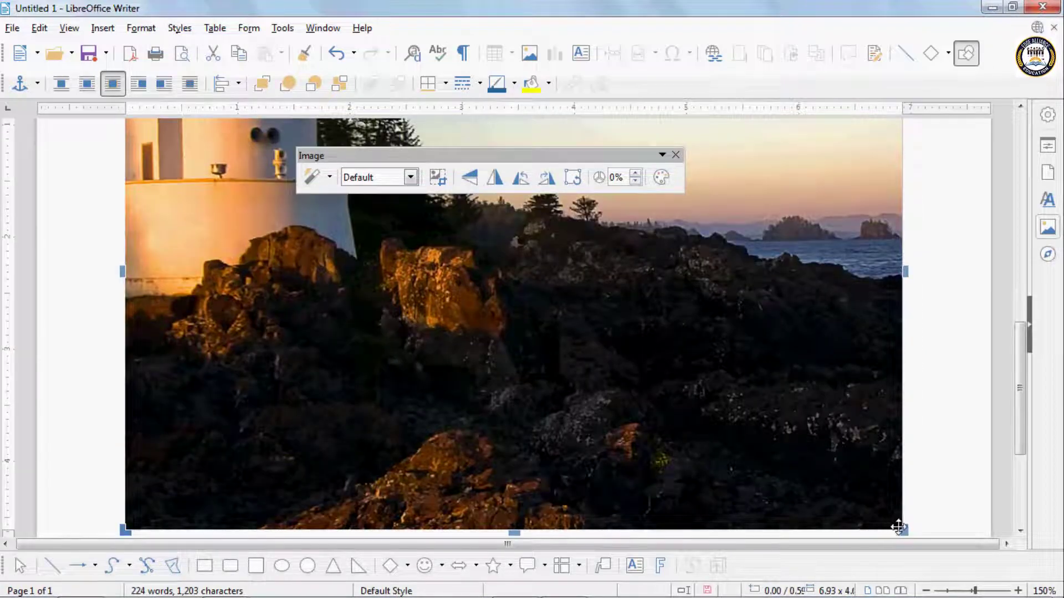
{"action": "left_click_drag", "start_coordinate": [872, 520], "coordinate": [436, 316]}
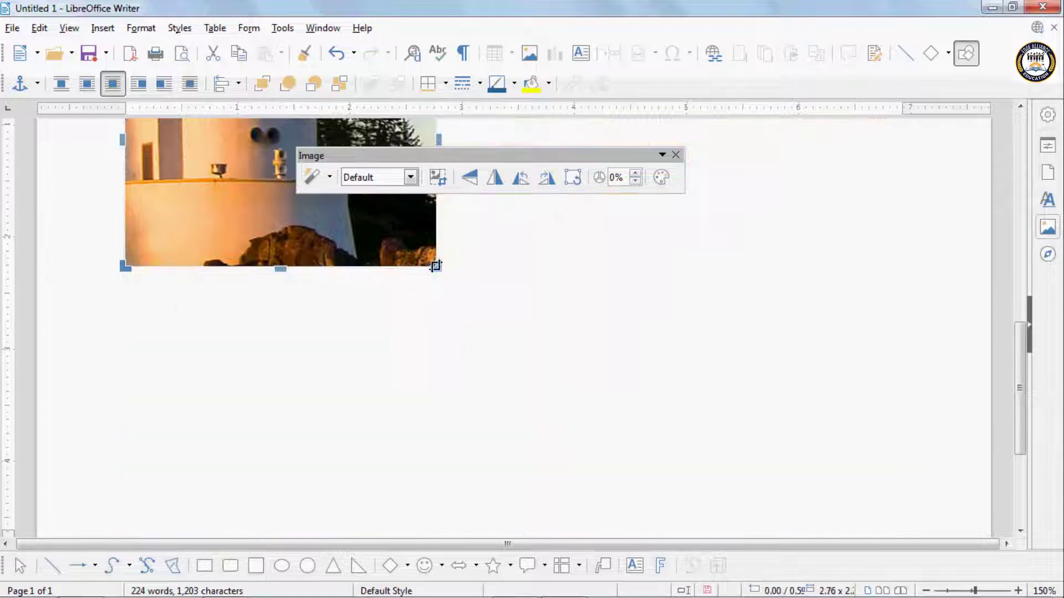
{"action": "left_click_drag", "start_coordinate": [287, 266], "coordinate": [612, 355]}
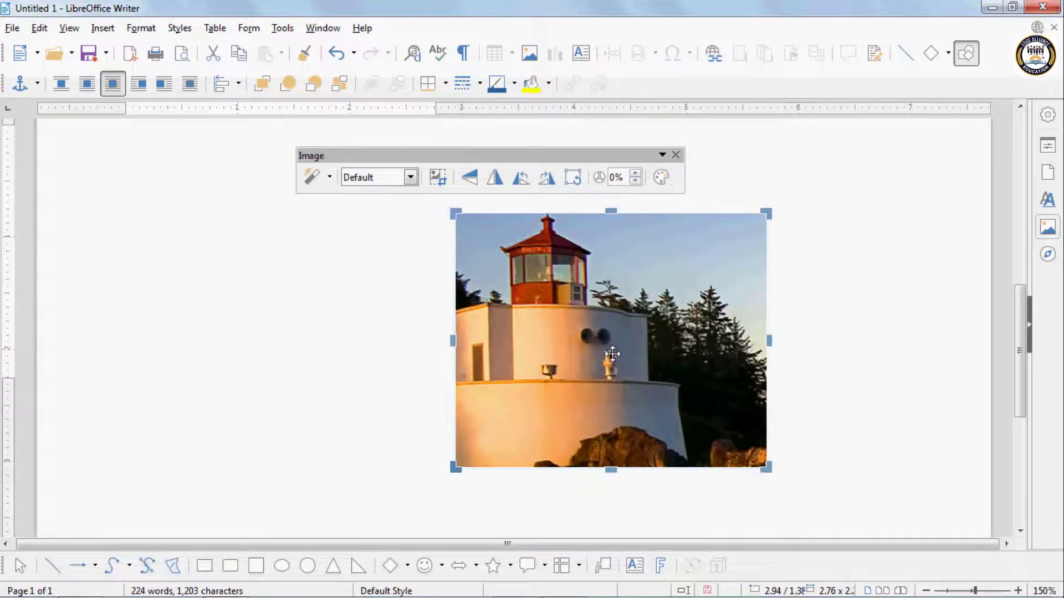
Try replacing the cropped lighthouse picture with Koala.jpg.
{"action": "left_click", "coordinate": [141, 28]}
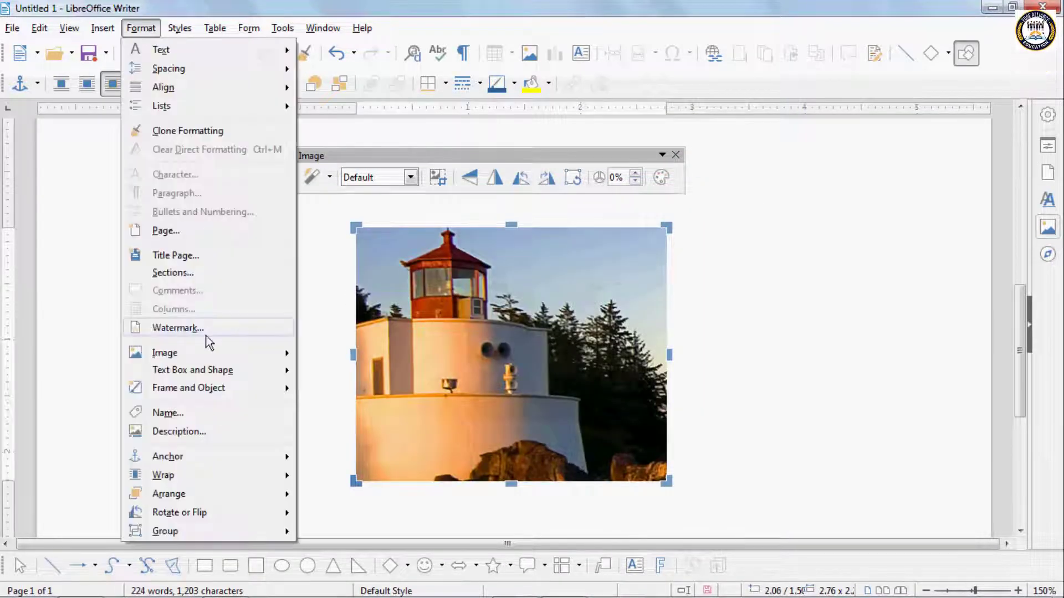
{"action": "mouse_move", "coordinate": [204, 355]}
{"action": "left_click", "coordinate": [345, 393]}
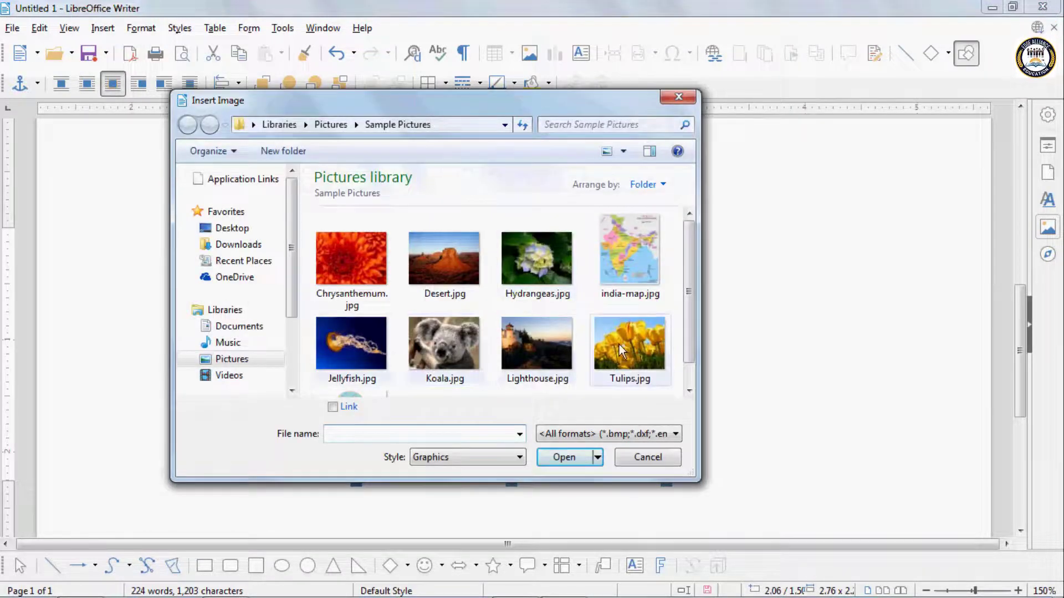
{"action": "left_click", "coordinate": [451, 340]}
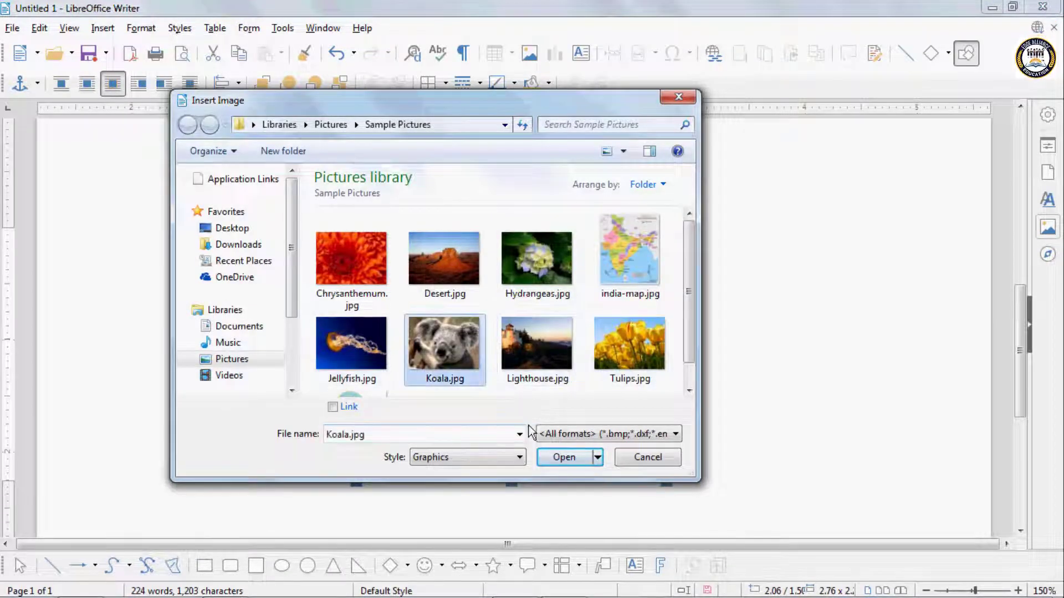
{"action": "left_click", "coordinate": [562, 457]}
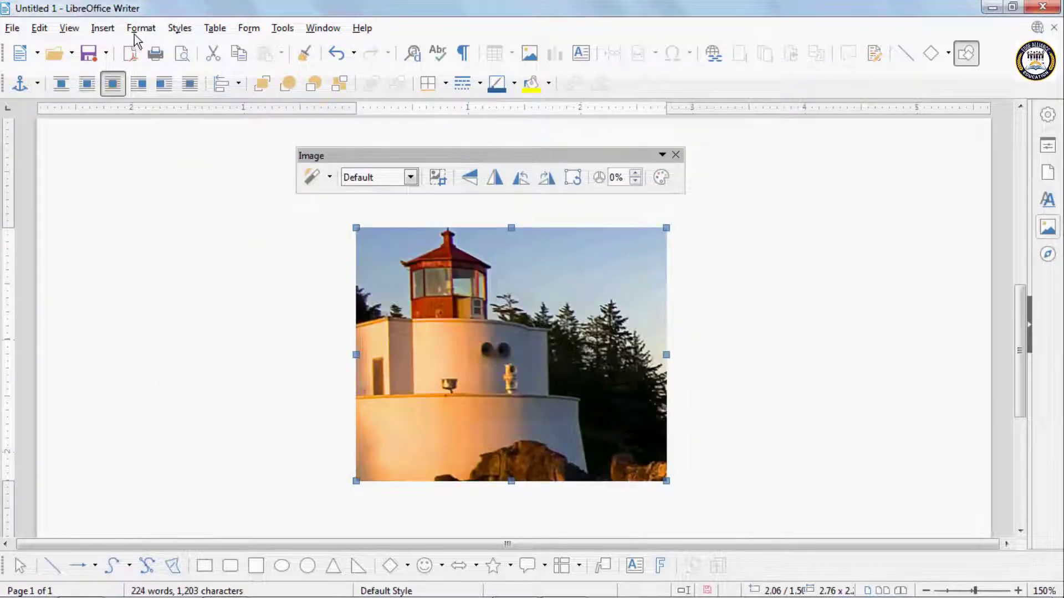
Start exporting the modified version of the lighthouse picture and cancel without saving a file.
{"action": "left_click", "coordinate": [135, 34]}
{"action": "mouse_move", "coordinate": [200, 353]}
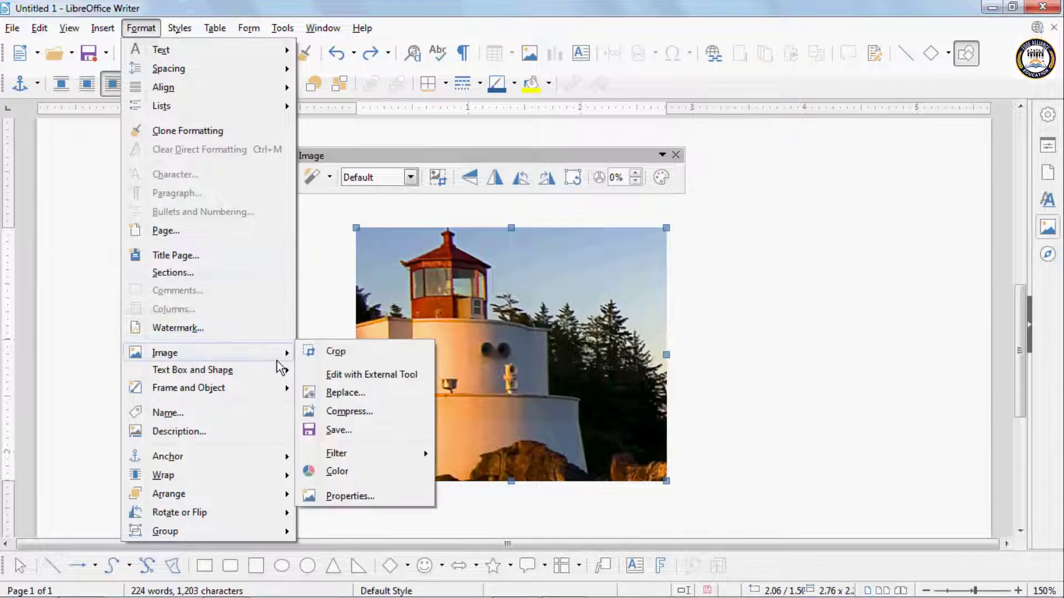
{"action": "left_click", "coordinate": [345, 429]}
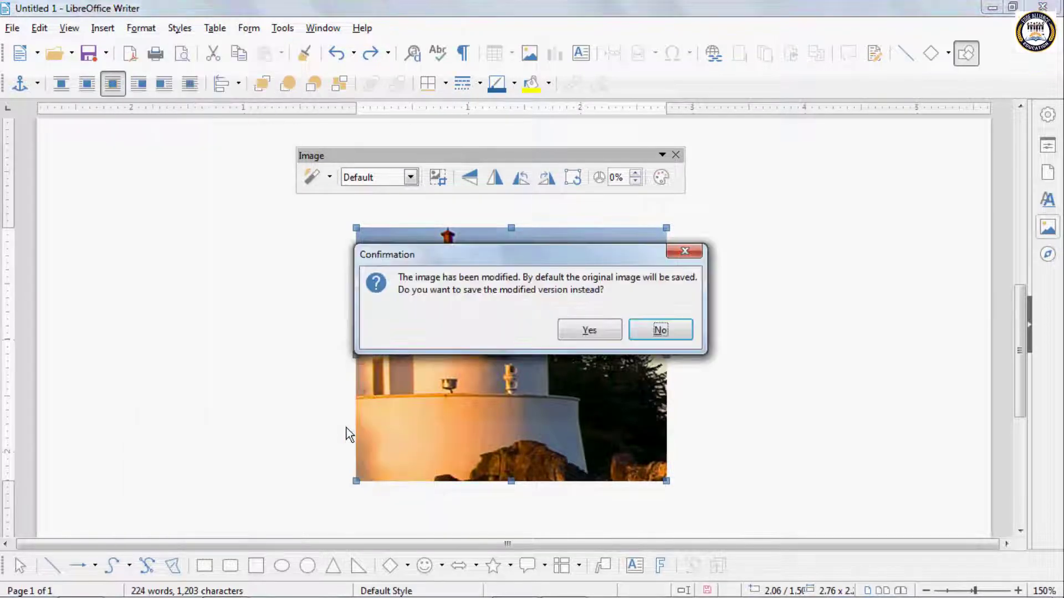
{"action": "left_click", "coordinate": [579, 335]}
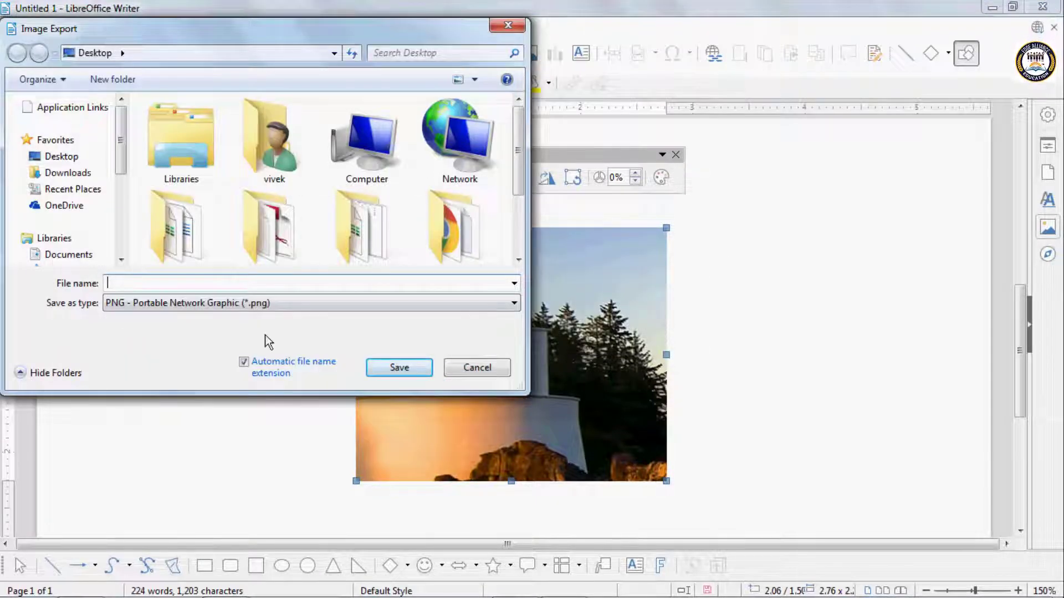
{"action": "left_click", "coordinate": [465, 369]}
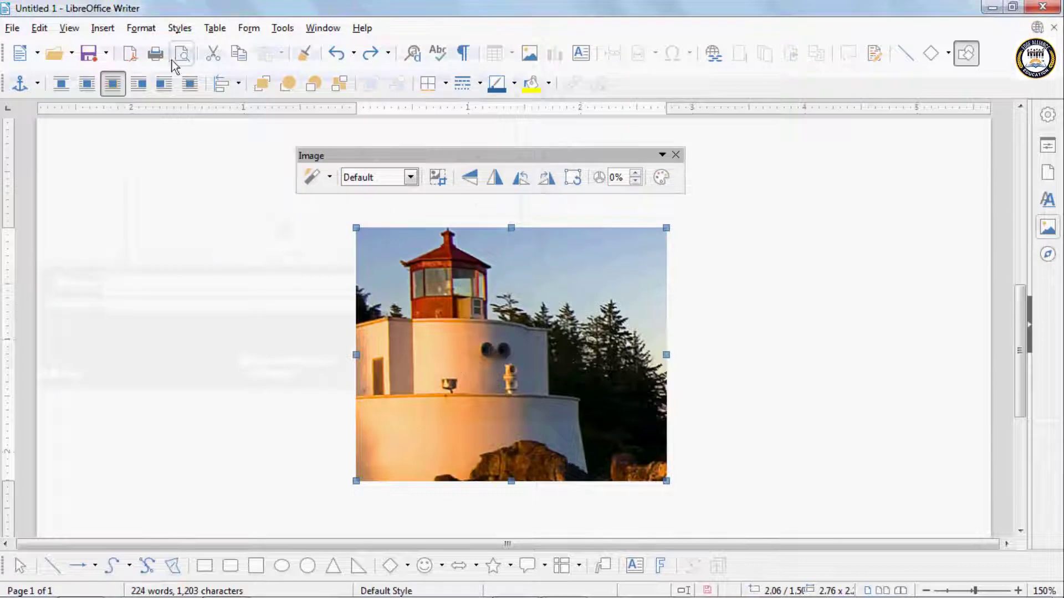
Apply the Posterize filter with 16 poster colors to the lighthouse picture, and undo it.
{"action": "left_click", "coordinate": [141, 28]}
{"action": "mouse_move", "coordinate": [242, 359]}
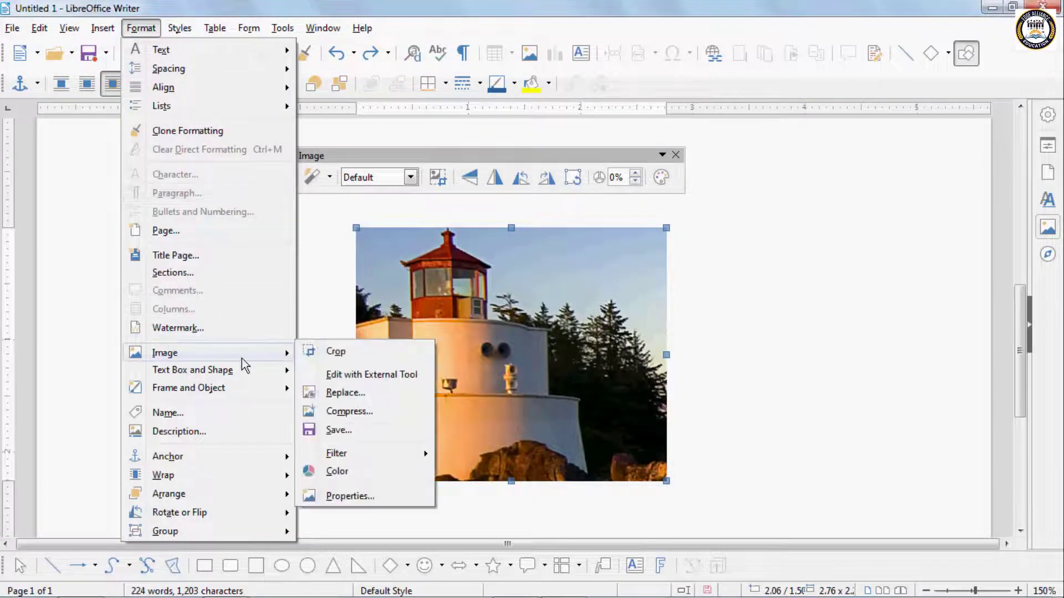
{"action": "mouse_move", "coordinate": [351, 454]}
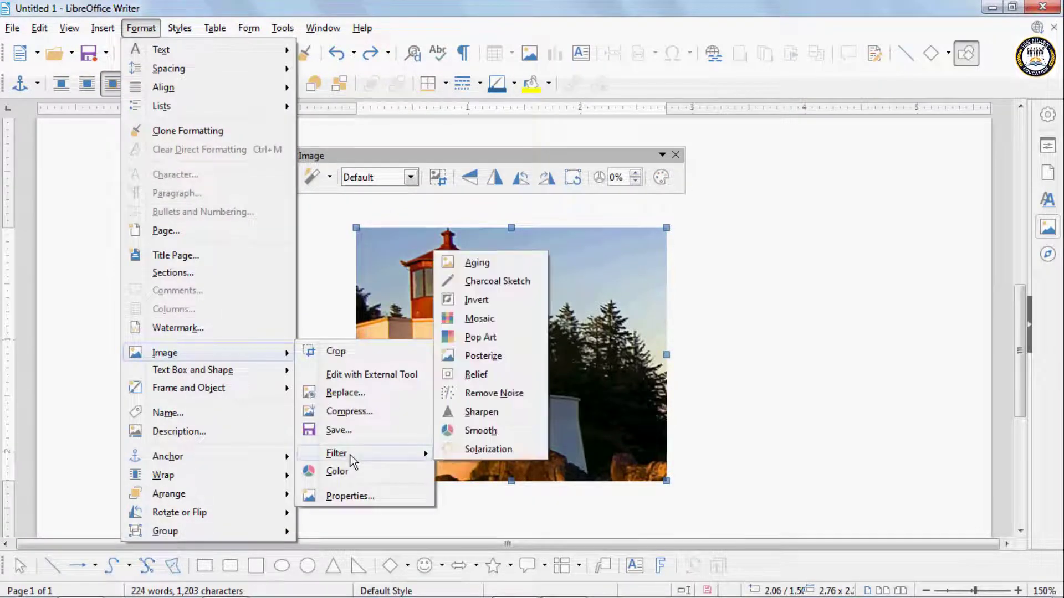
{"action": "left_click", "coordinate": [484, 355]}
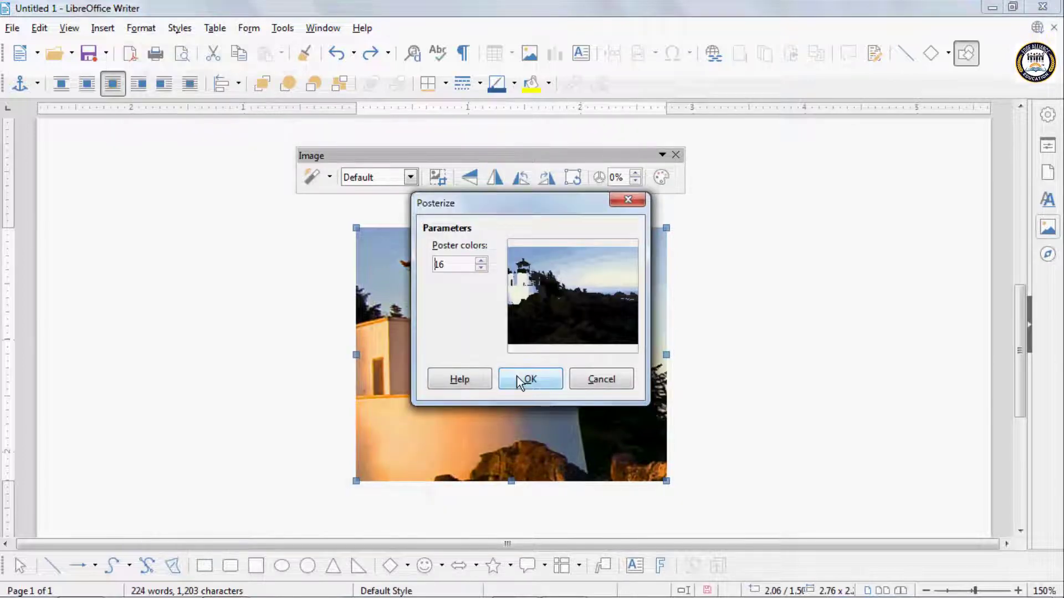
{"action": "left_click", "coordinate": [560, 387]}
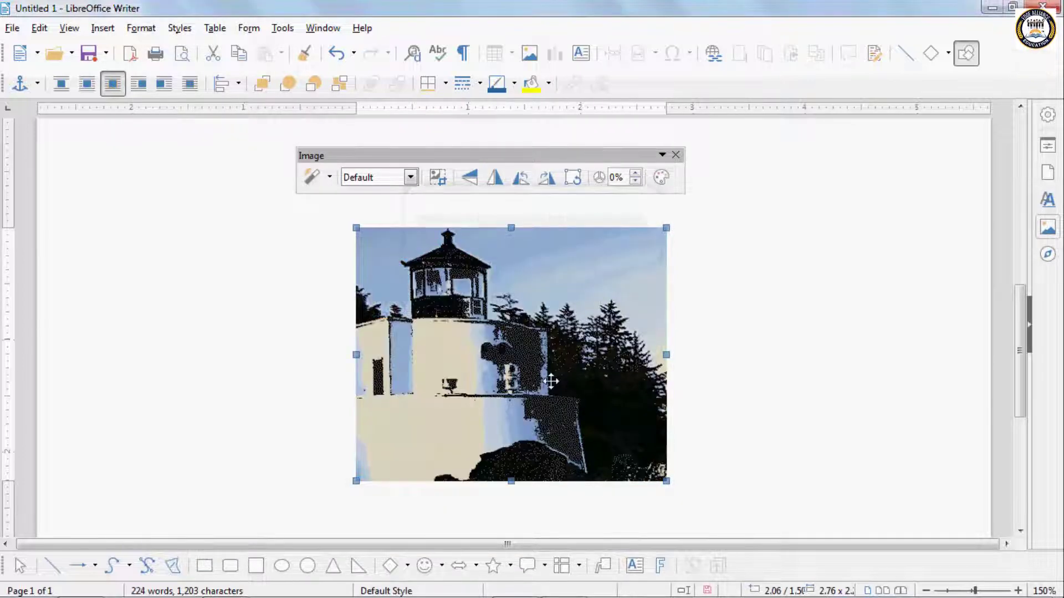
{"action": "key", "text": "ctrl+z"}
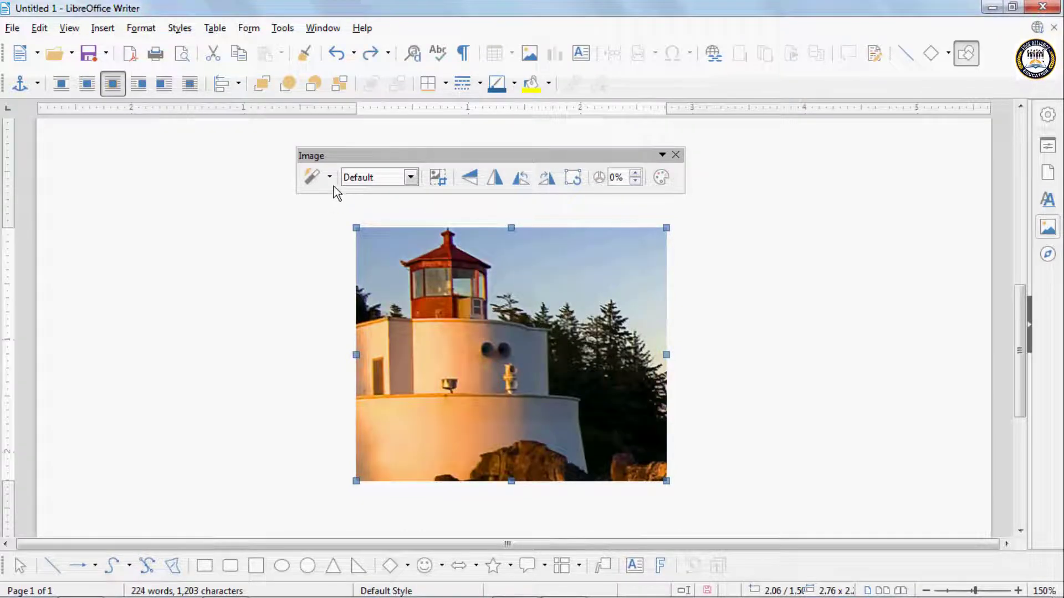
Apply the Pop Art filter to the lighthouse picture, and undo it.
{"action": "left_click", "coordinate": [330, 178]}
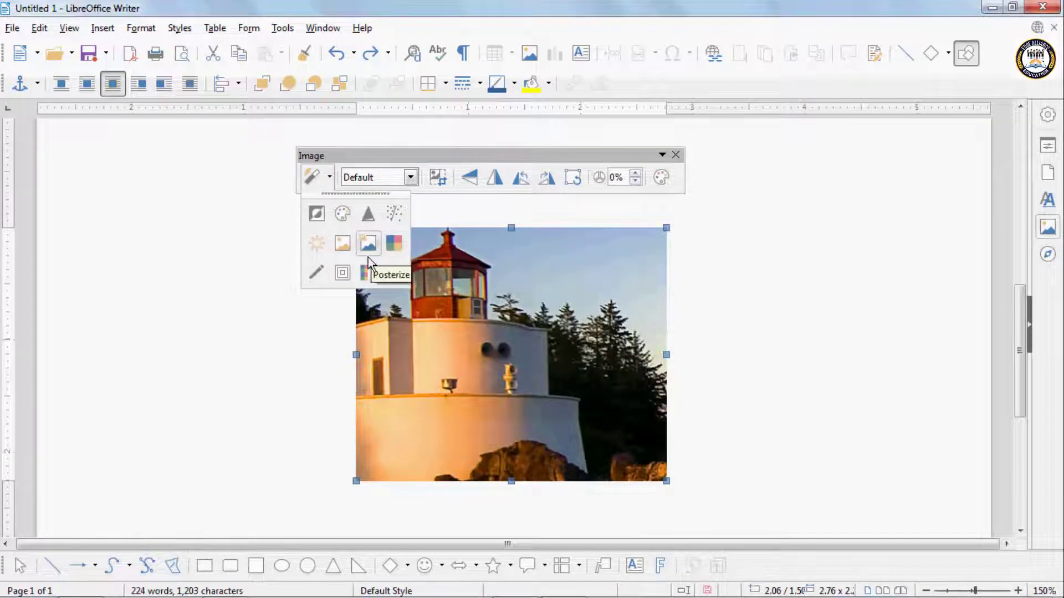
{"action": "left_click", "coordinate": [393, 244]}
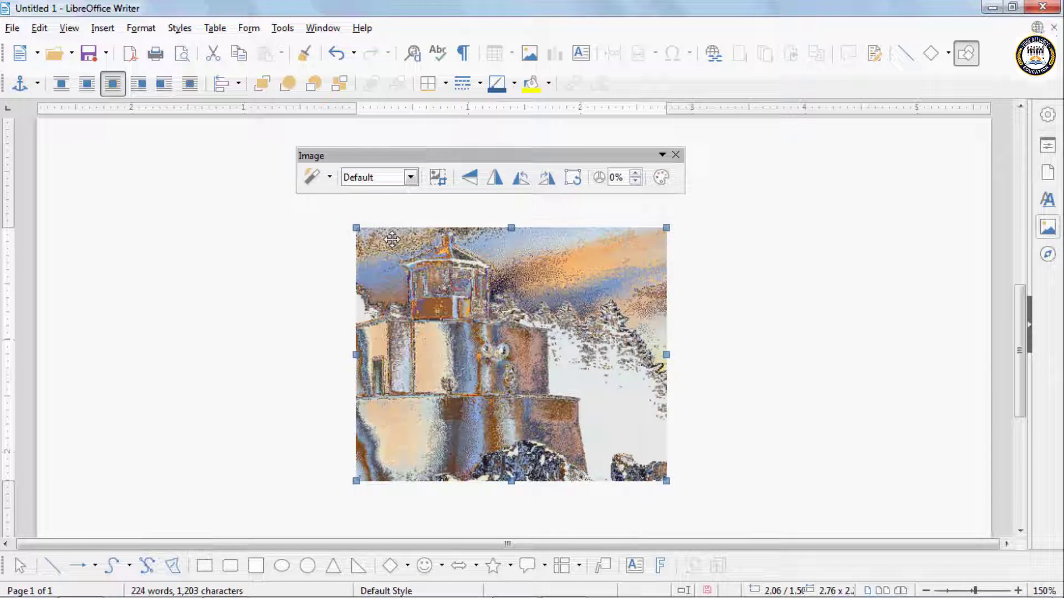
{"action": "key", "text": "ctrl+z"}
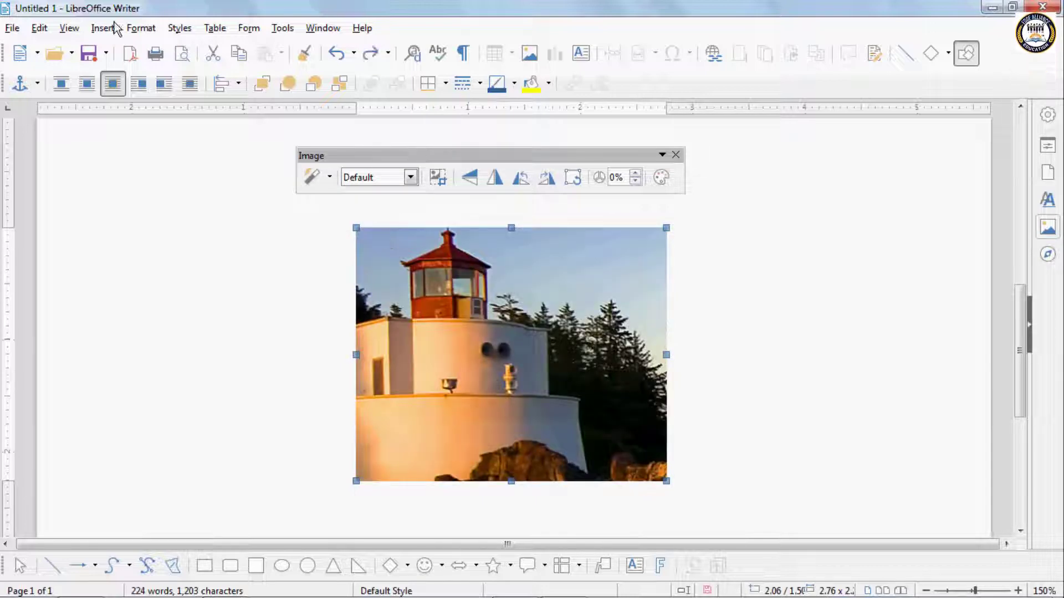
Open the color adjustments for the lighthouse picture and set its red value to 15%.
{"action": "left_click", "coordinate": [149, 29]}
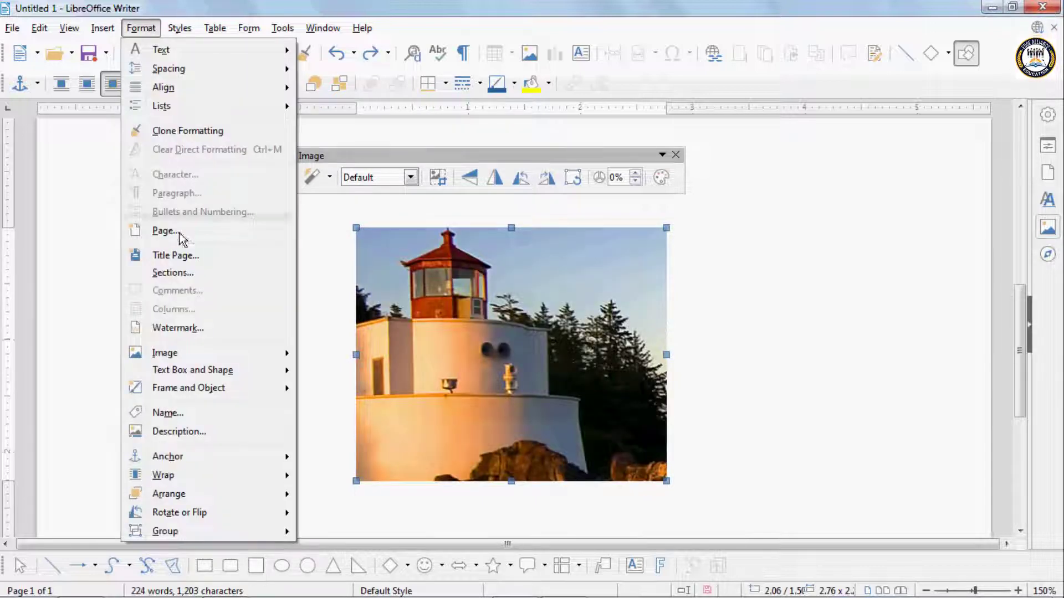
{"action": "mouse_move", "coordinate": [182, 355]}
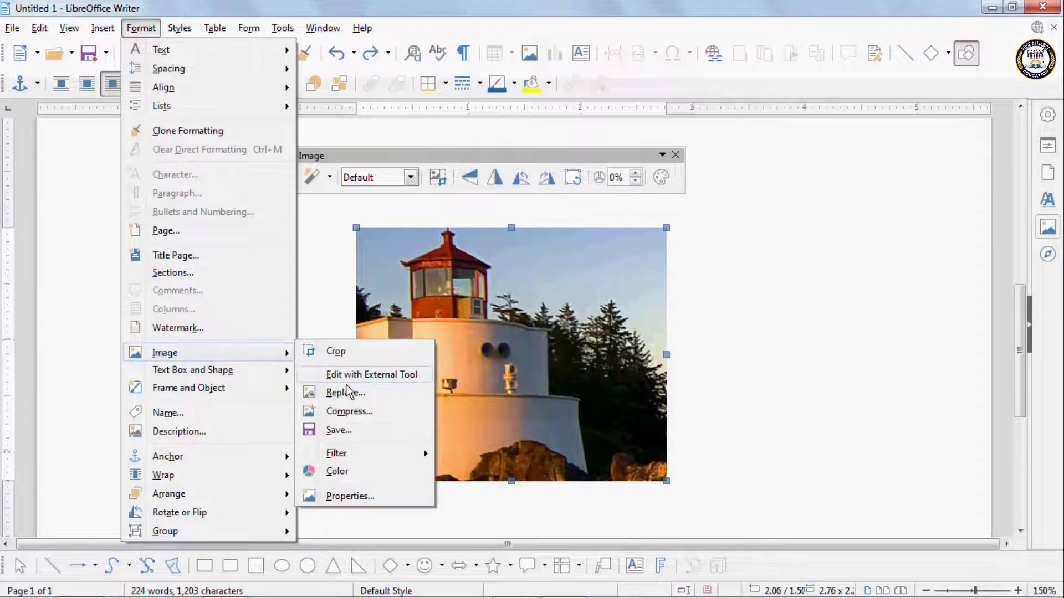
{"action": "left_click", "coordinate": [362, 478]}
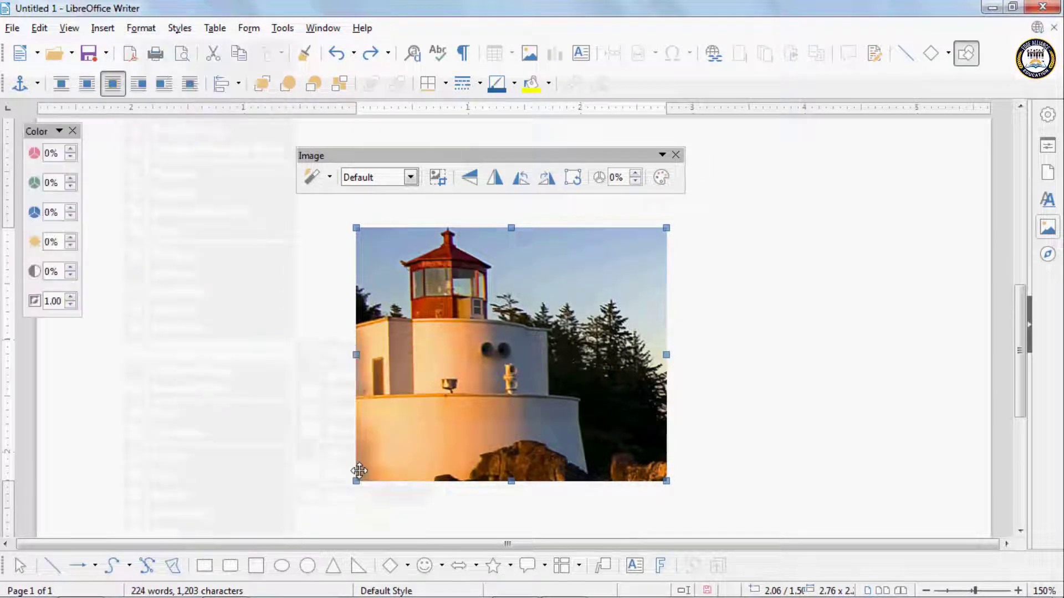
{"action": "left_click", "coordinate": [70, 150]}
{"action": "left_click", "coordinate": [70, 149]}
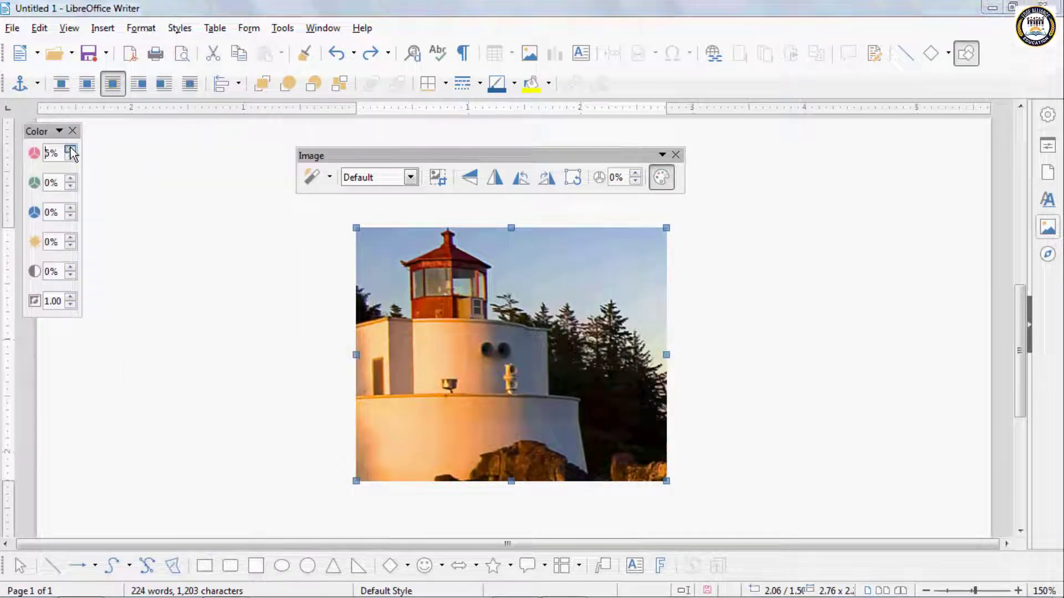
{"action": "left_click", "coordinate": [70, 149]}
{"action": "left_click", "coordinate": [70, 149]}
{"action": "left_click", "coordinate": [70, 150]}
{"action": "left_click", "coordinate": [71, 149]}
{"action": "left_click", "coordinate": [70, 150]}
{"action": "left_click", "coordinate": [70, 149]}
{"action": "left_click", "coordinate": [70, 149]}
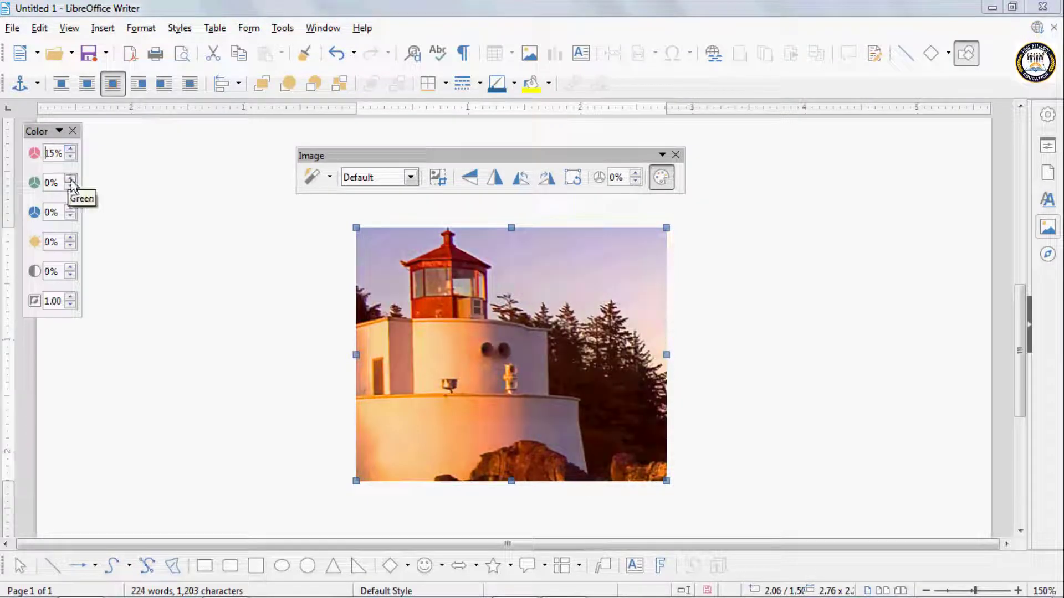
Set the lighthouse picture's green value to 14%.
{"action": "left_click", "coordinate": [70, 179]}
{"action": "left_click", "coordinate": [70, 179]}
{"action": "left_click", "coordinate": [70, 179]}
{"action": "left_click", "coordinate": [70, 179]}
{"action": "left_click", "coordinate": [70, 179]}
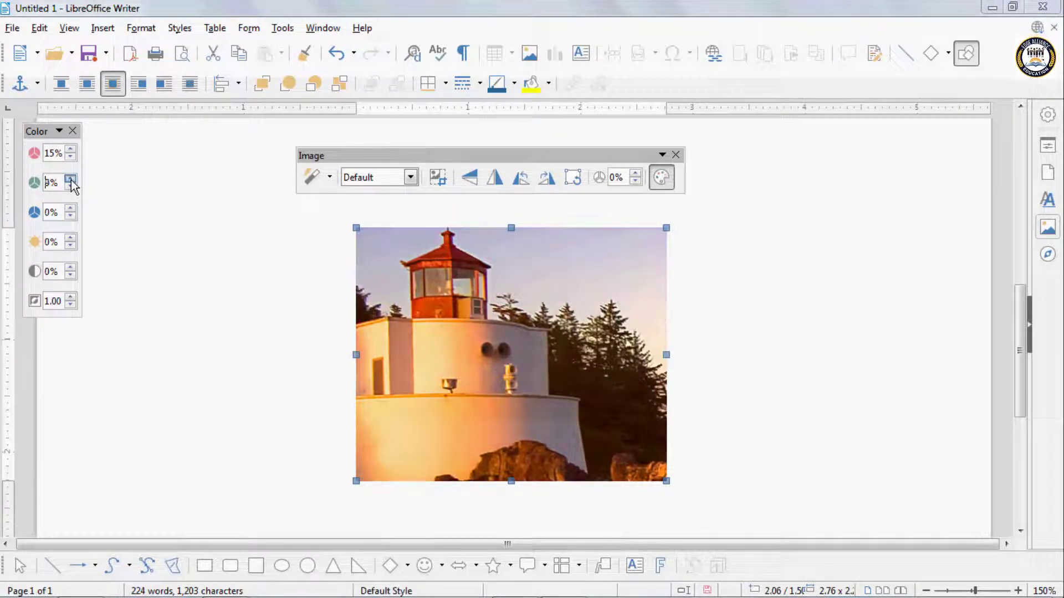
{"action": "left_click", "coordinate": [70, 179]}
{"action": "left_click", "coordinate": [70, 179]}
{"action": "left_click", "coordinate": [71, 179]}
{"action": "left_click", "coordinate": [71, 179]}
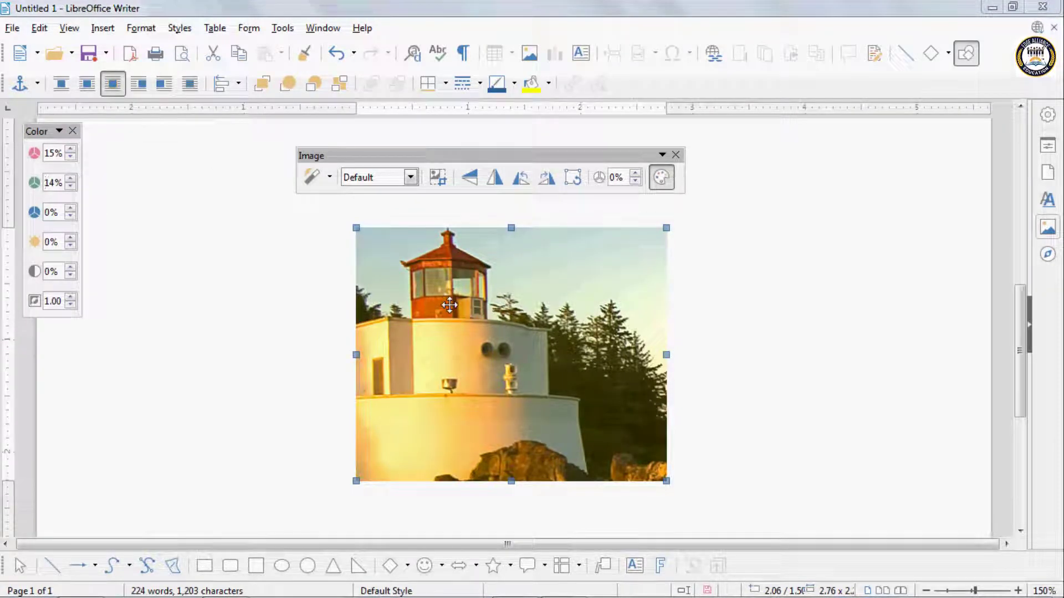
Check the name assigned to the lighthouse picture and accept it without editing.
{"action": "left_click", "coordinate": [134, 32]}
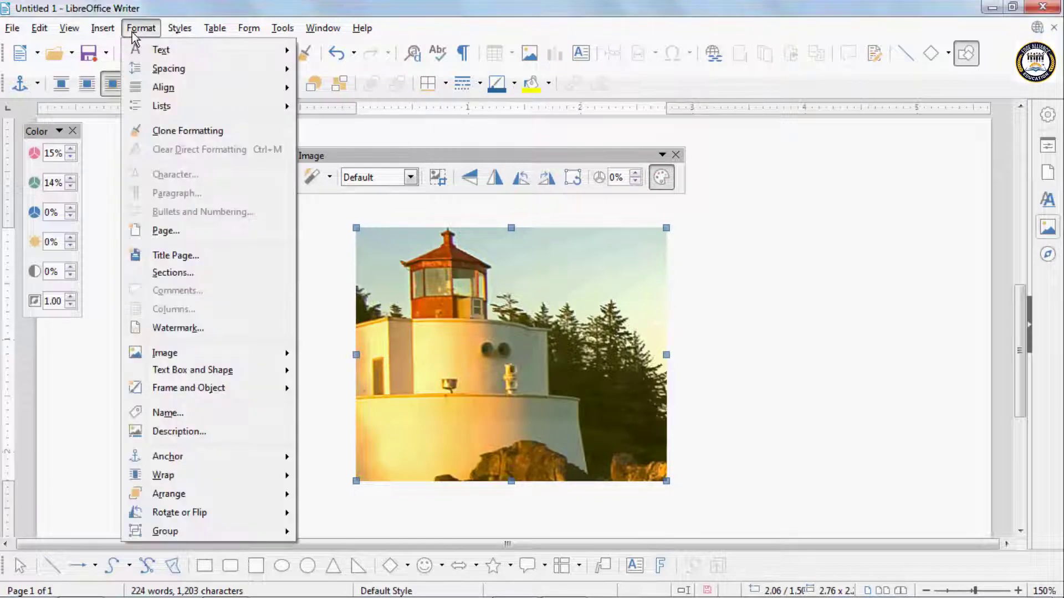
{"action": "left_click", "coordinate": [168, 413]}
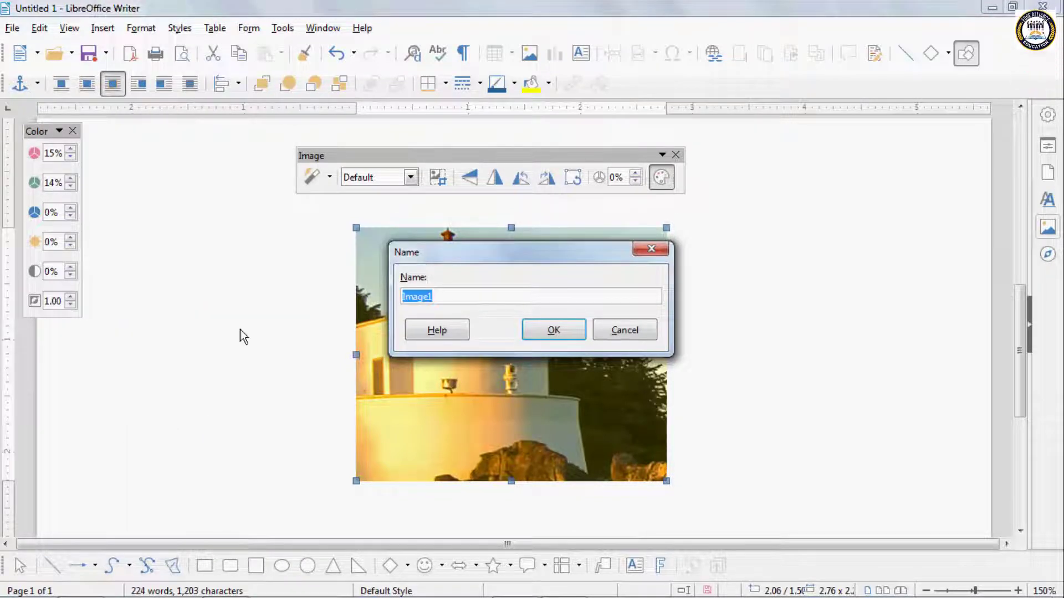
{"action": "left_click", "coordinate": [566, 335]}
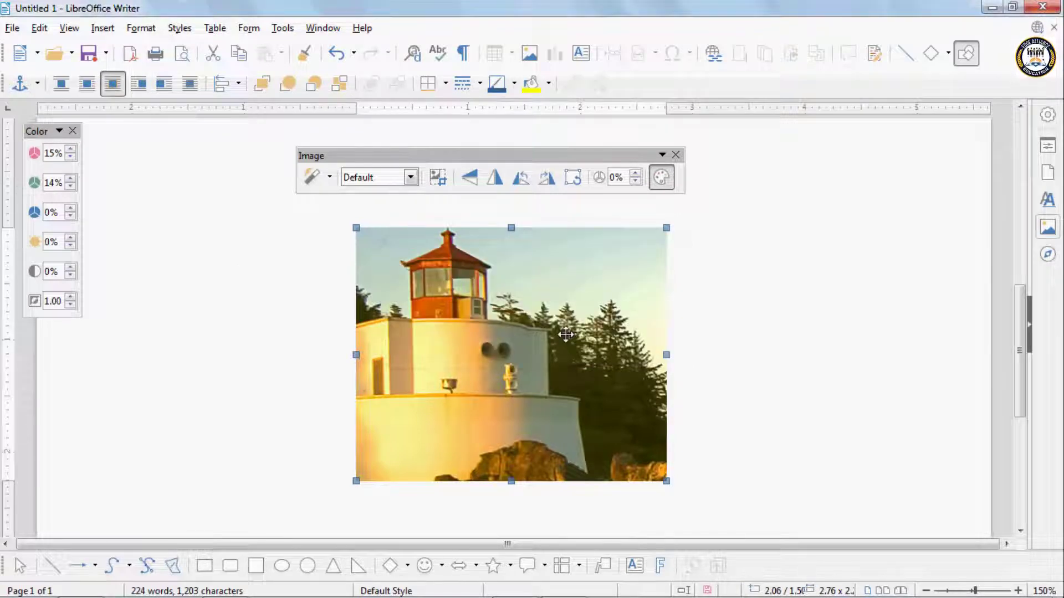
Give the lighthouse picture the title "Wallpaper" and the description "For use".
{"action": "left_click", "coordinate": [148, 31]}
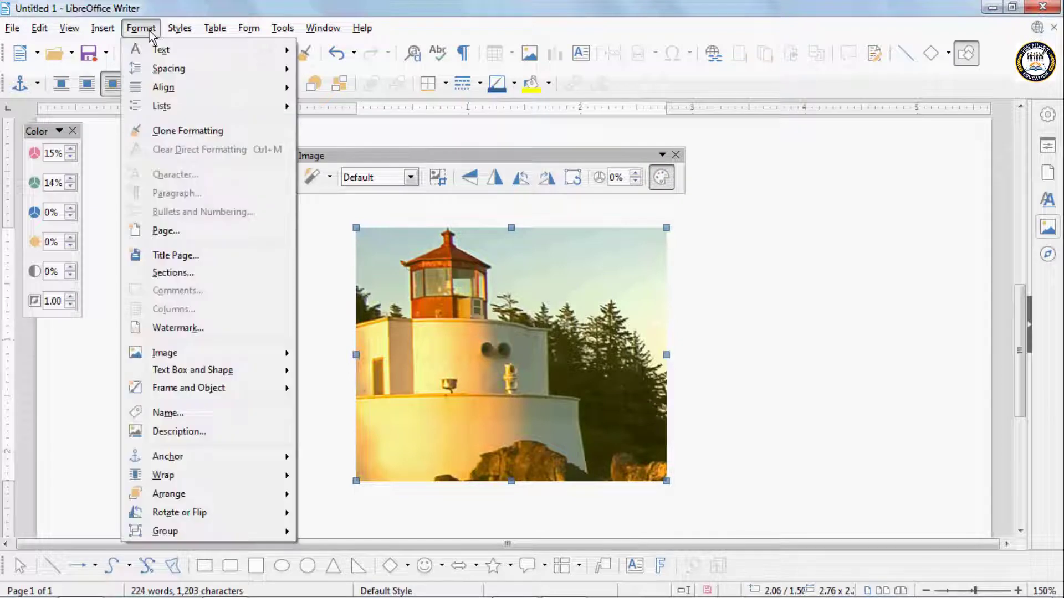
{"action": "left_click", "coordinate": [222, 432]}
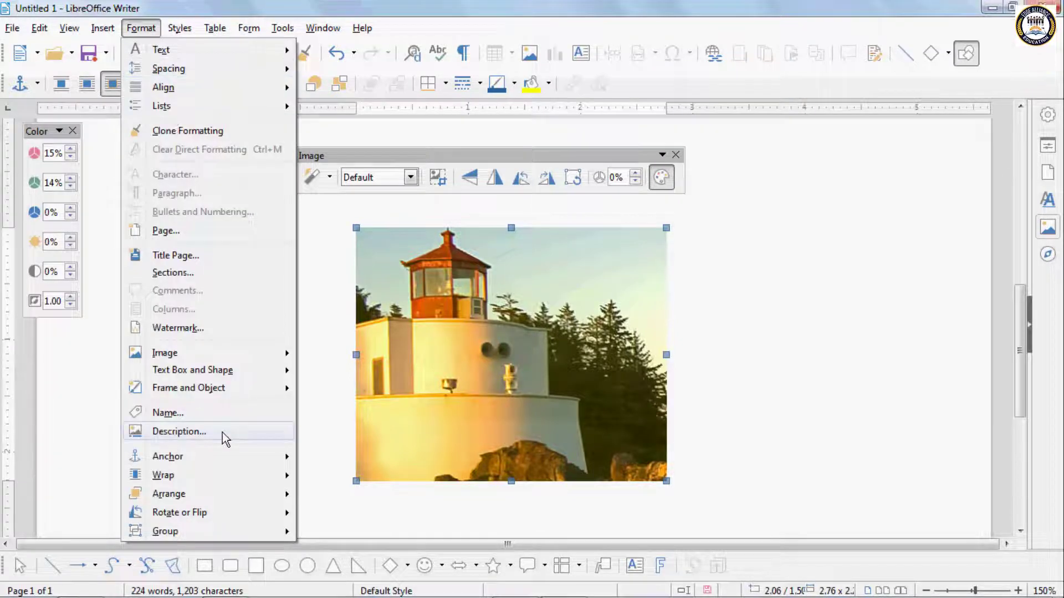
{"action": "left_click_drag", "start_coordinate": [450, 211], "coordinate": [785, 135]}
{"action": "type", "text": "w"}
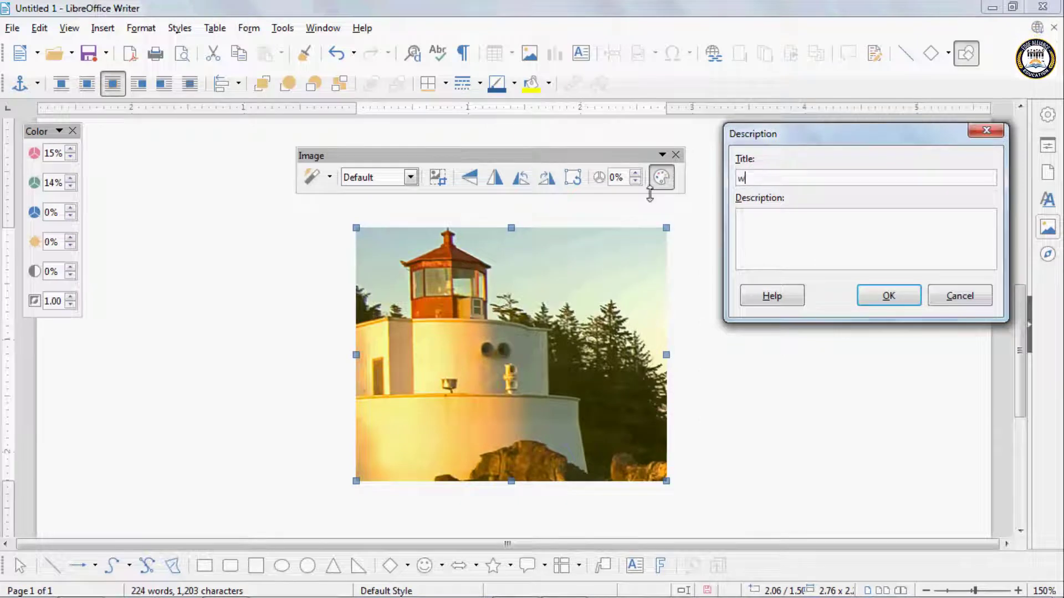
{"action": "type", "text": "ALLPAP"}
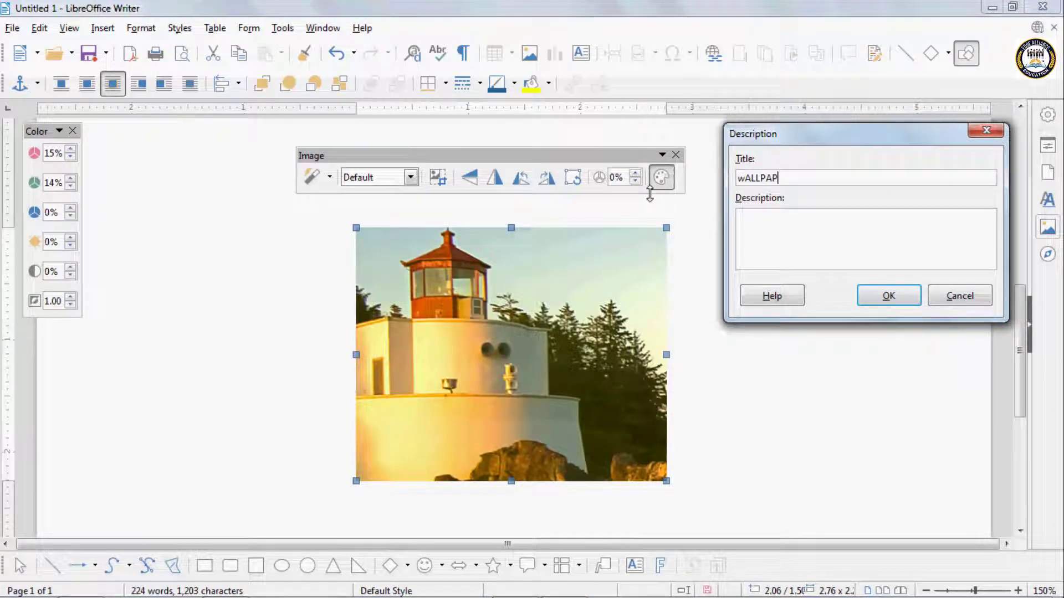
{"action": "key", "text": "BackSpace"}
{"action": "key", "text": "BackSpace"}
{"action": "key", "text": "BackSpace"}
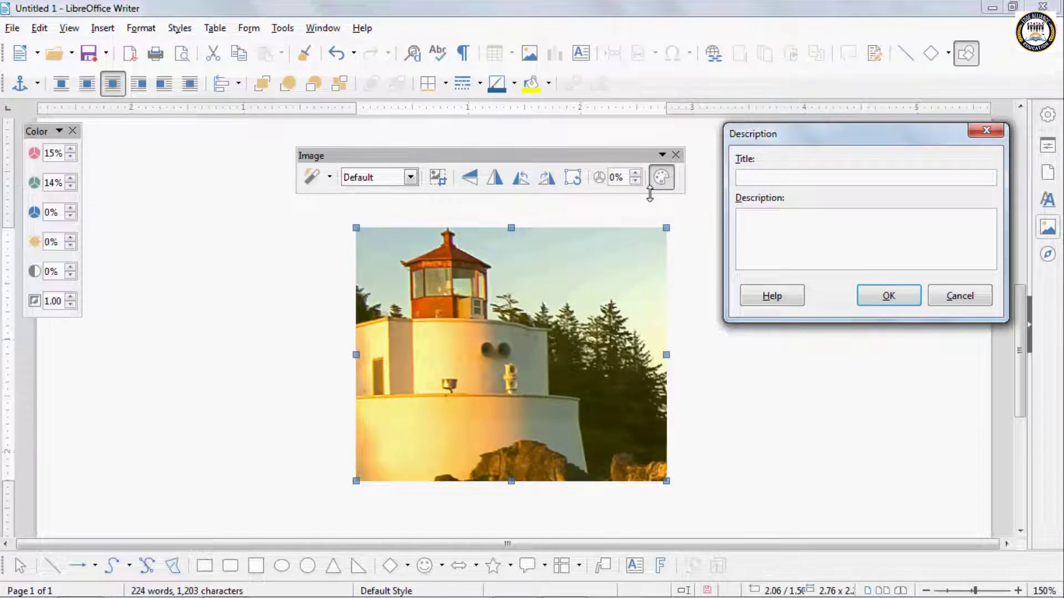
{"action": "type", "text": "Wallp"}
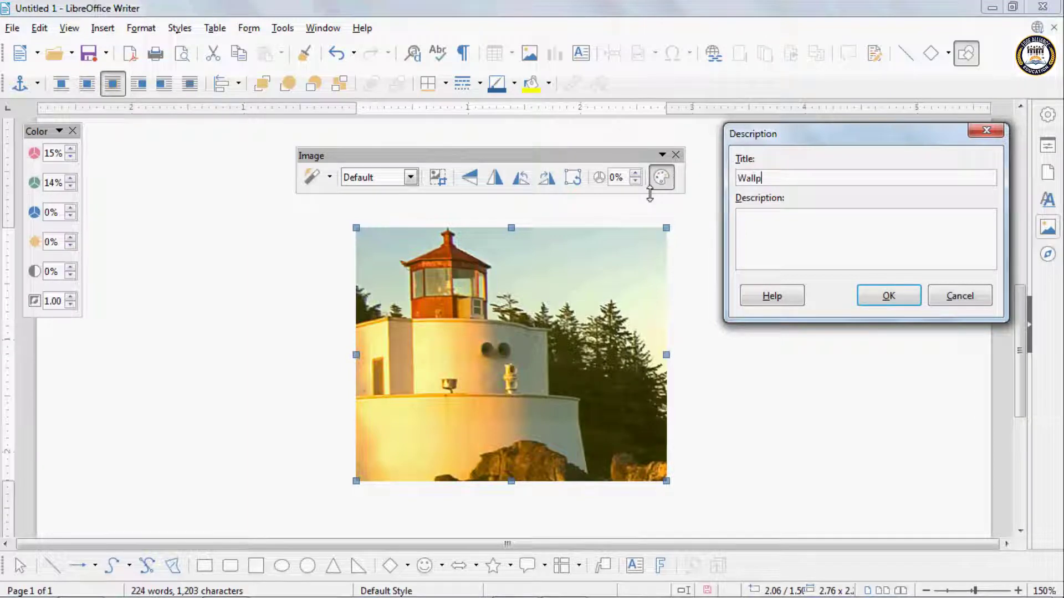
{"action": "type", "text": "aper"}
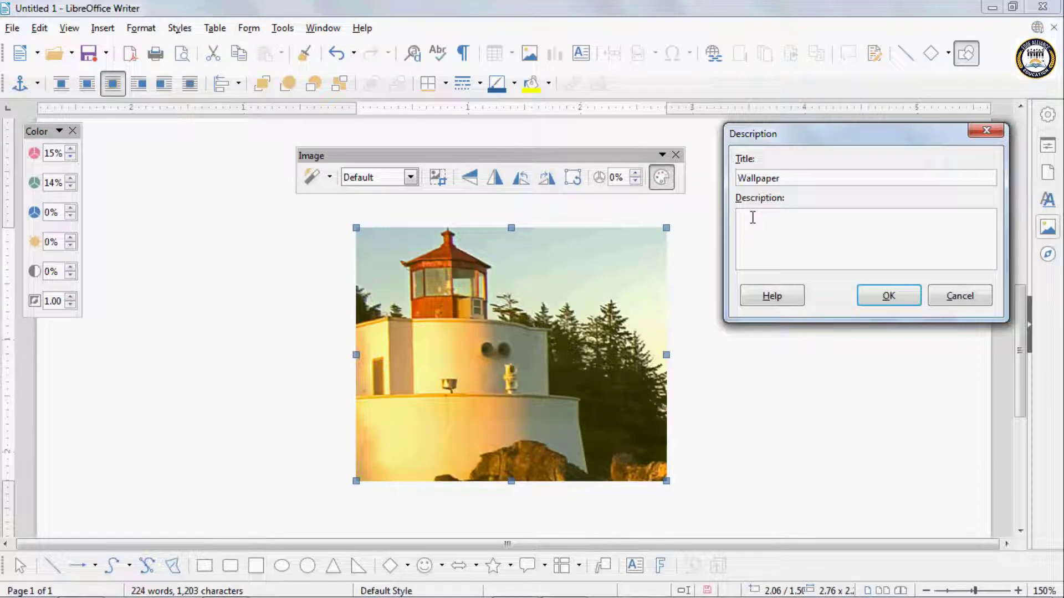
{"action": "type", "text": "F"}
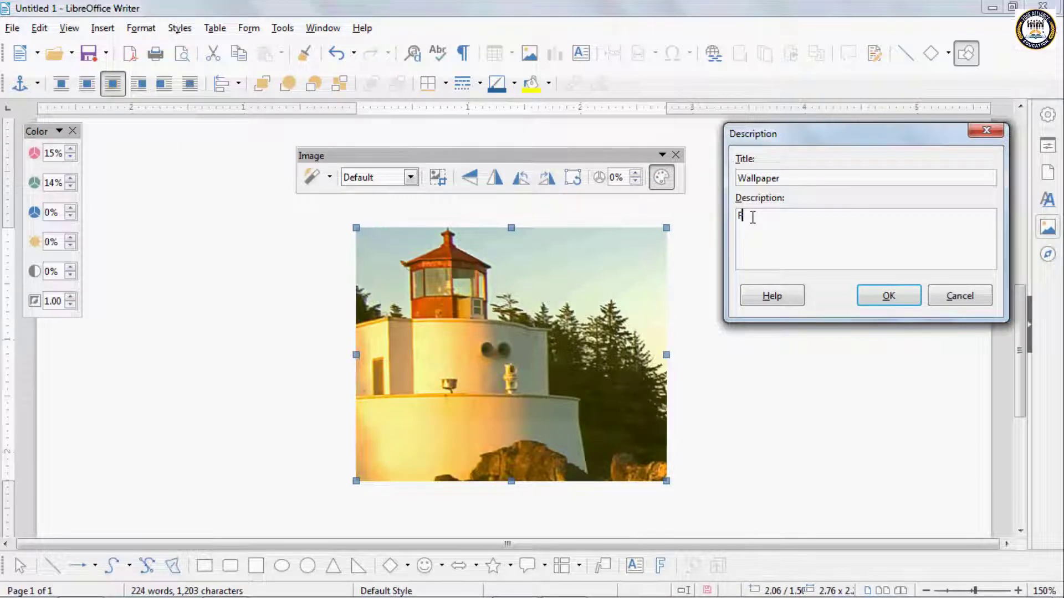
{"action": "type", "text": "or us"}
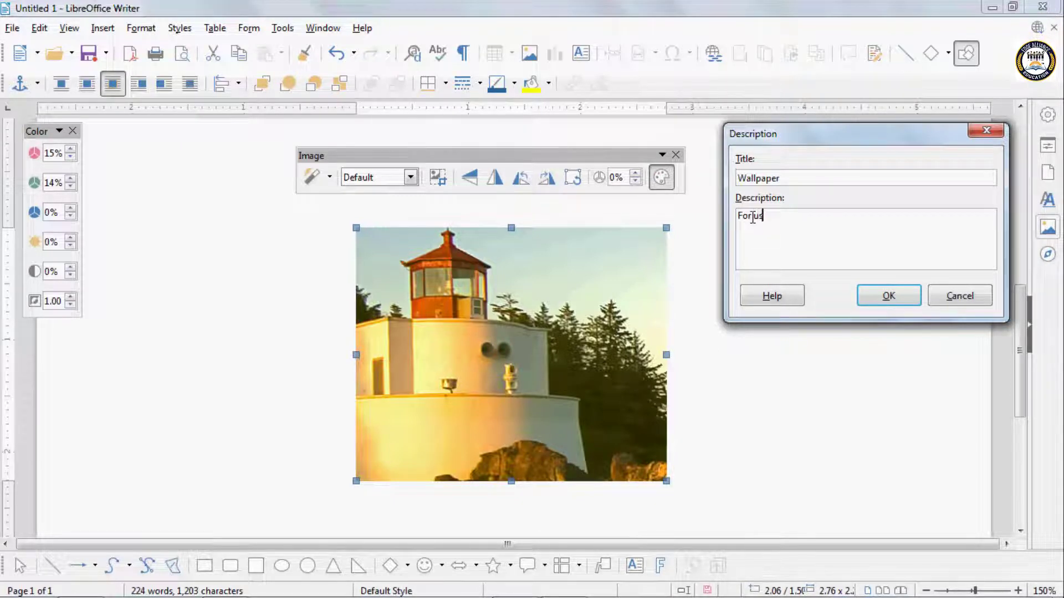
{"action": "type", "text": "e"}
{"action": "left_click", "coordinate": [869, 297]}
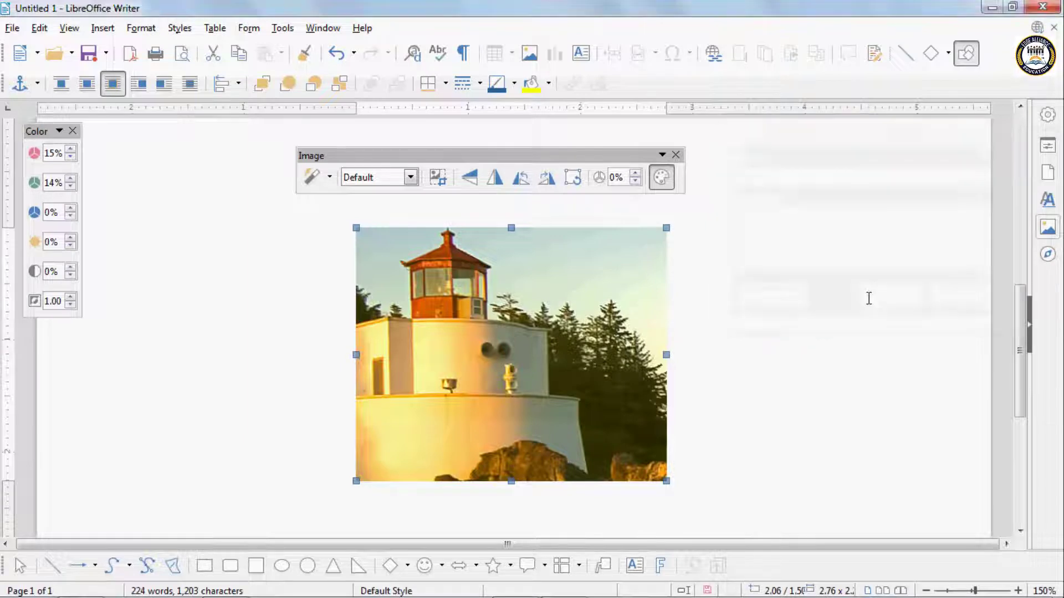
Open the lighthouse picture's properties and review its size, anchor and position settings.
{"action": "left_click", "coordinate": [141, 31]}
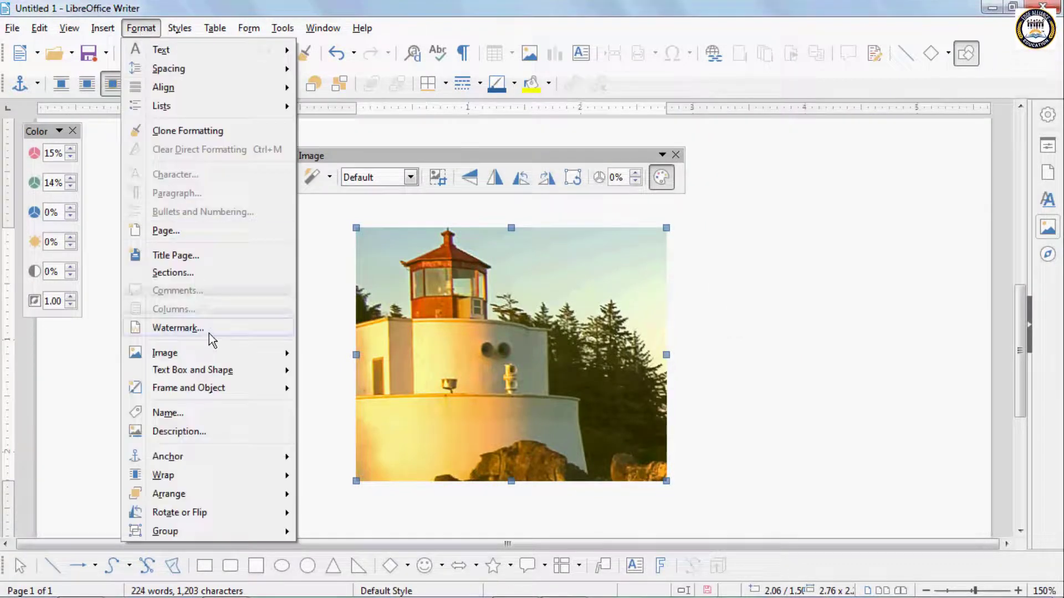
{"action": "mouse_move", "coordinate": [214, 353]}
{"action": "left_click", "coordinate": [364, 494]}
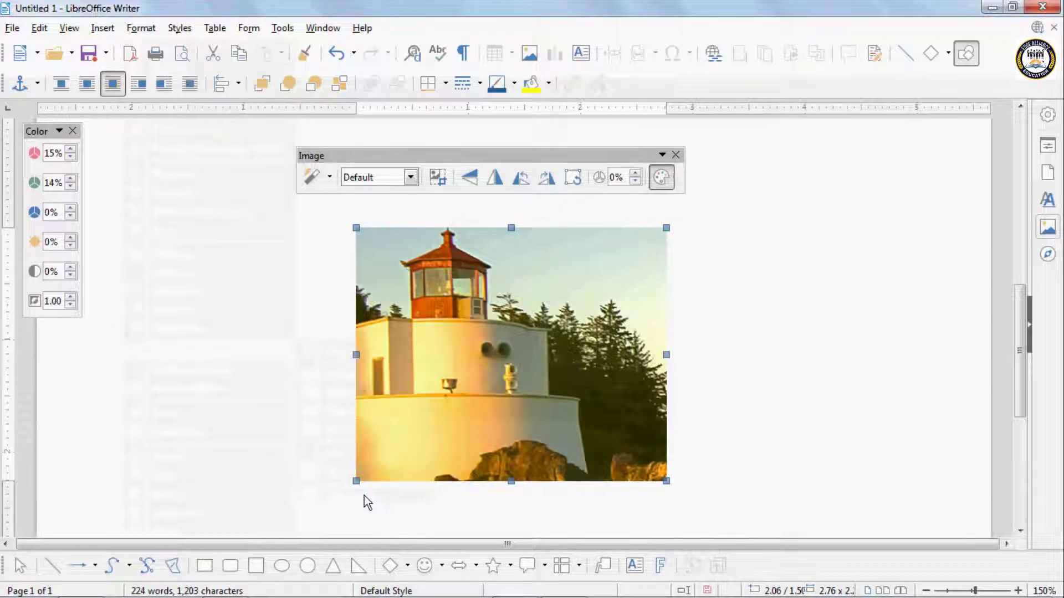
{"action": "left_click", "coordinate": [289, 113]}
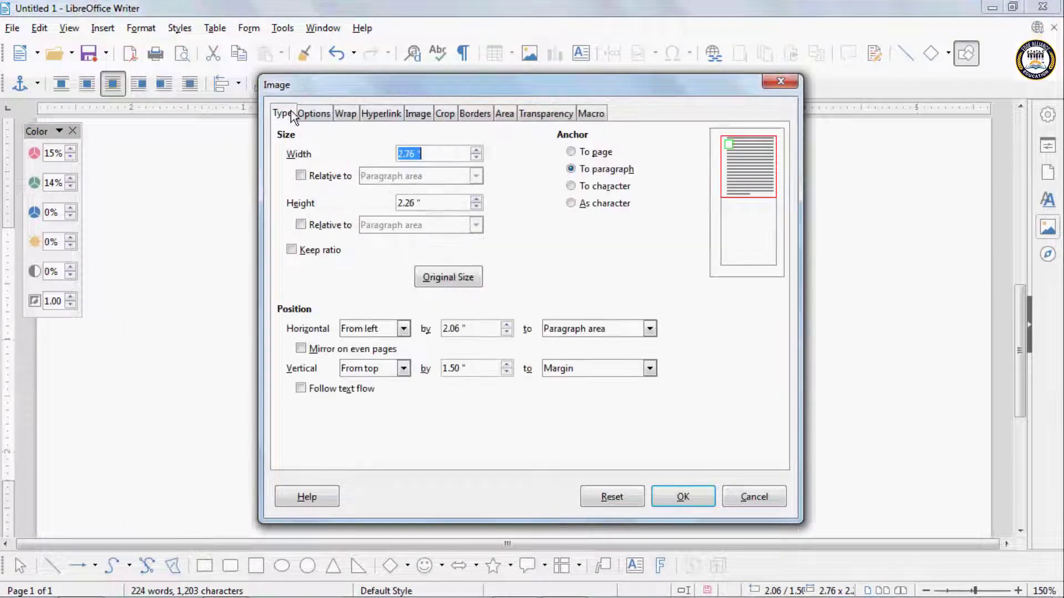
{"action": "left_click_drag", "start_coordinate": [322, 84], "coordinate": [637, 55]}
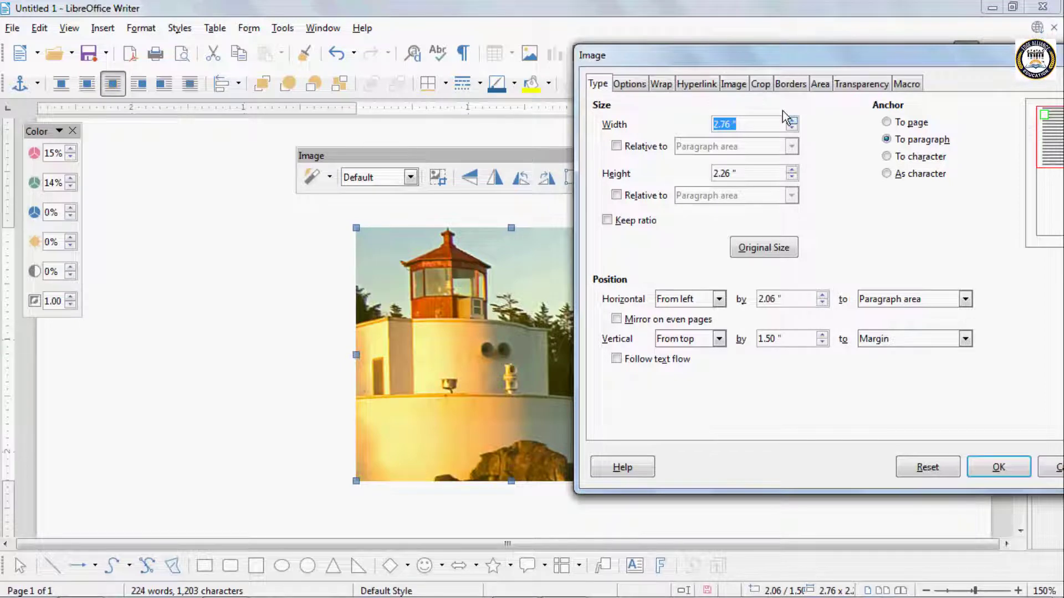
Try the position and size protection options for the lighthouse picture, leaving both cleared.
{"action": "left_click", "coordinate": [622, 82]}
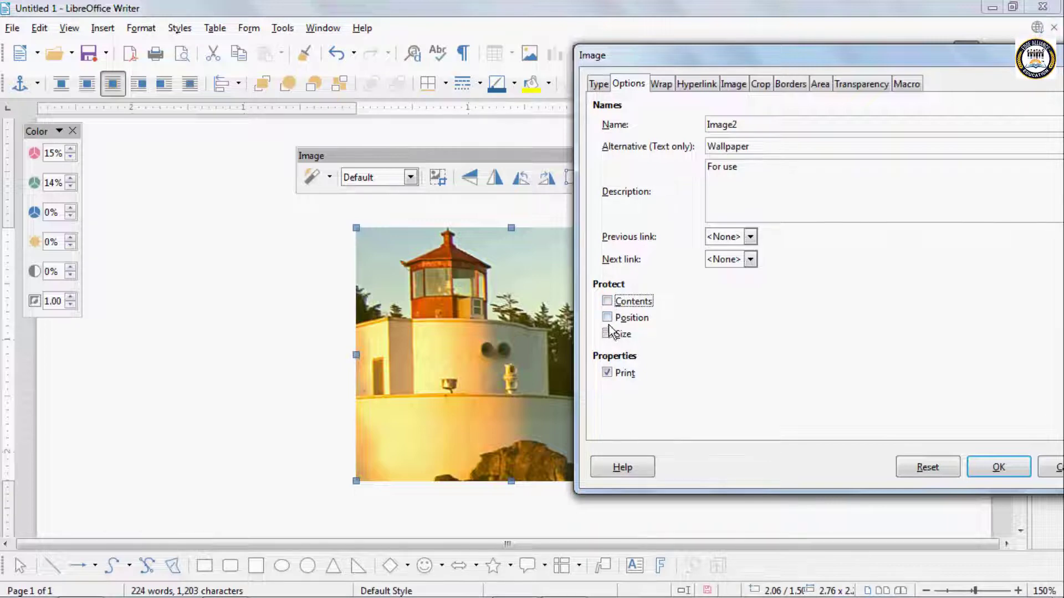
{"action": "left_click", "coordinate": [607, 318]}
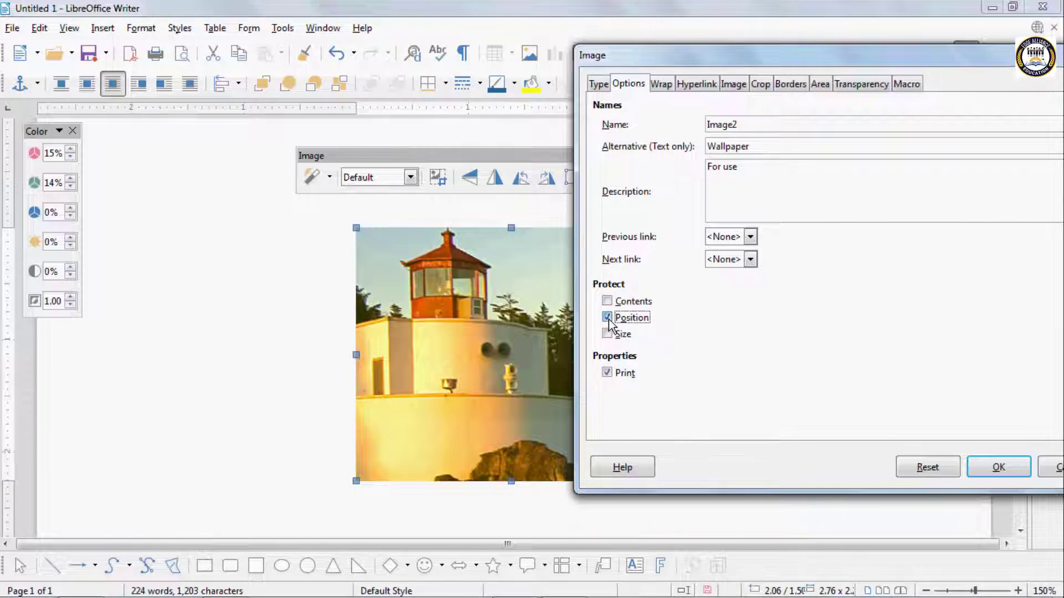
{"action": "left_click", "coordinate": [610, 335]}
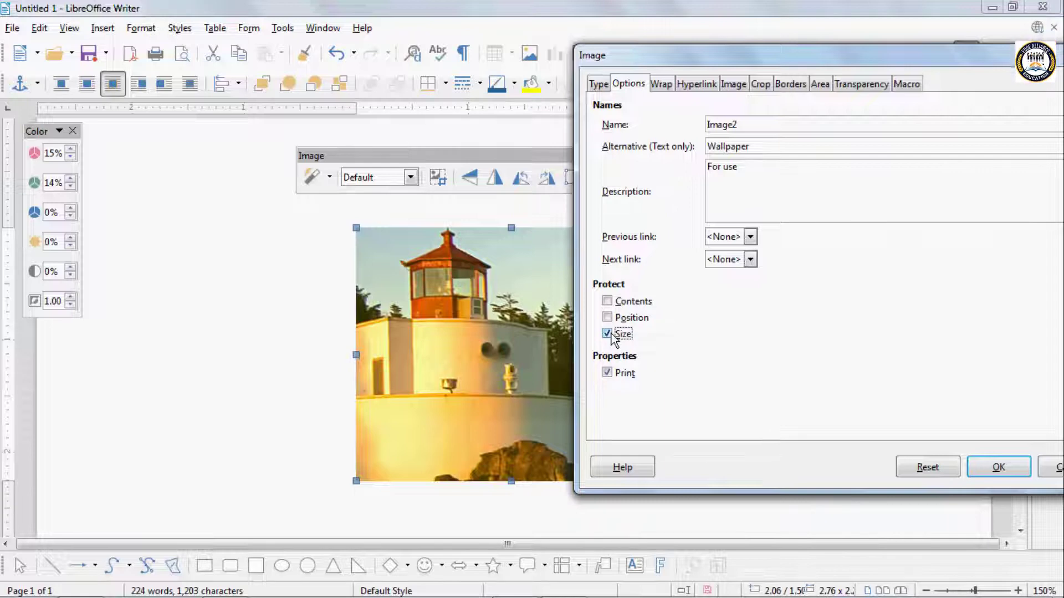
{"action": "left_click", "coordinate": [610, 333]}
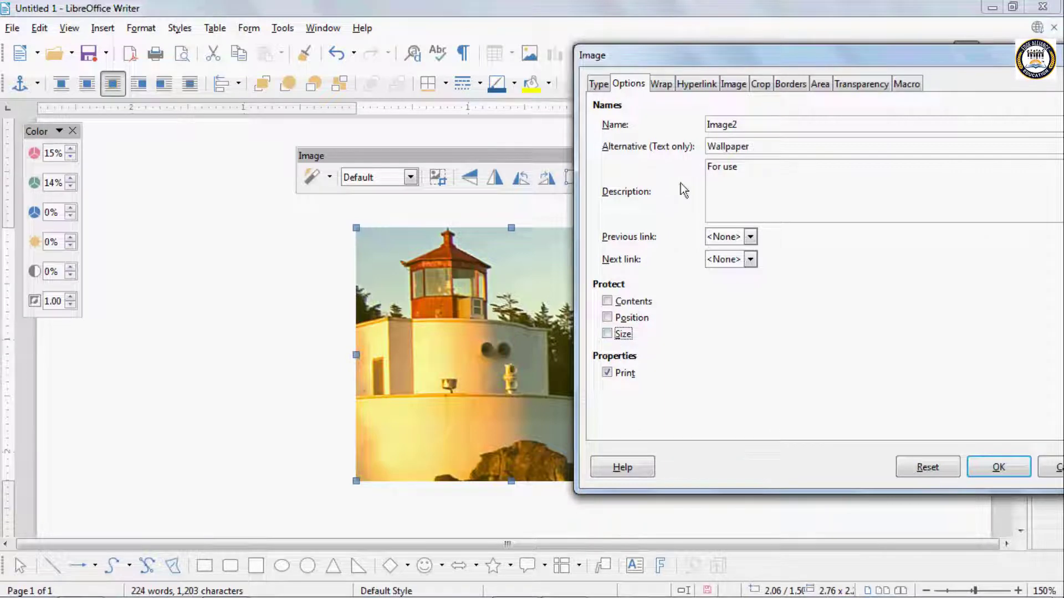
Try the Before, After, Parallel and Through wrap settings for the lighthouse picture, and return to Optimal.
{"action": "left_click", "coordinate": [666, 85]}
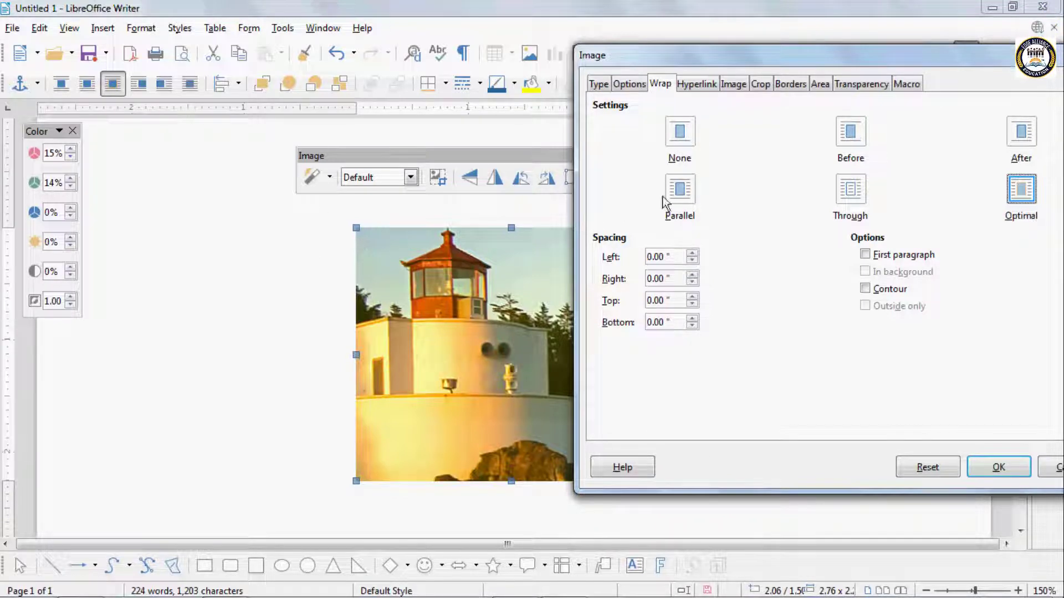
{"action": "left_click_drag", "start_coordinate": [671, 68], "coordinate": [523, 65]}
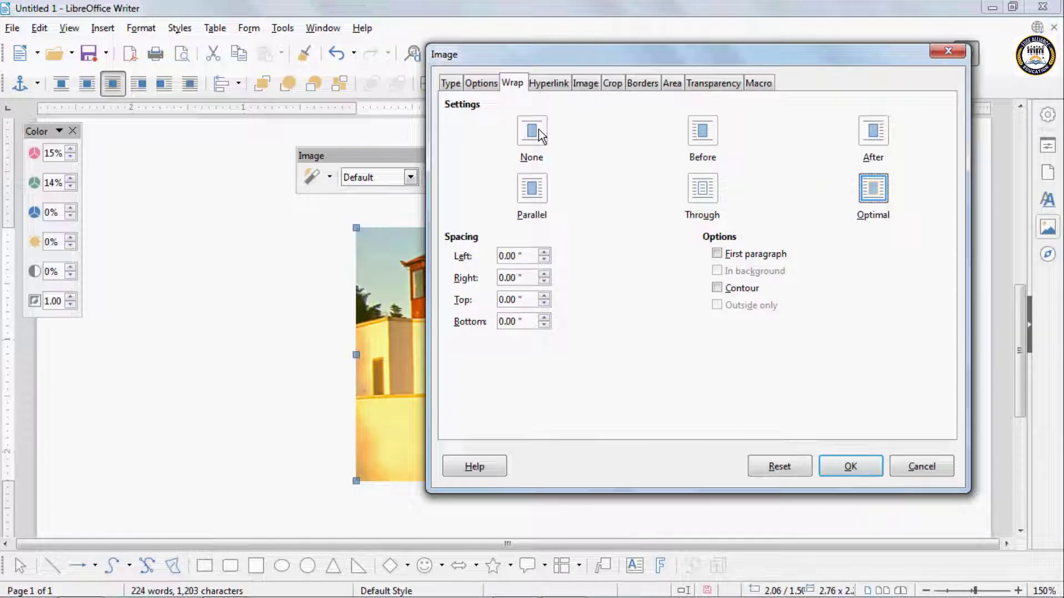
{"action": "left_click", "coordinate": [707, 140]}
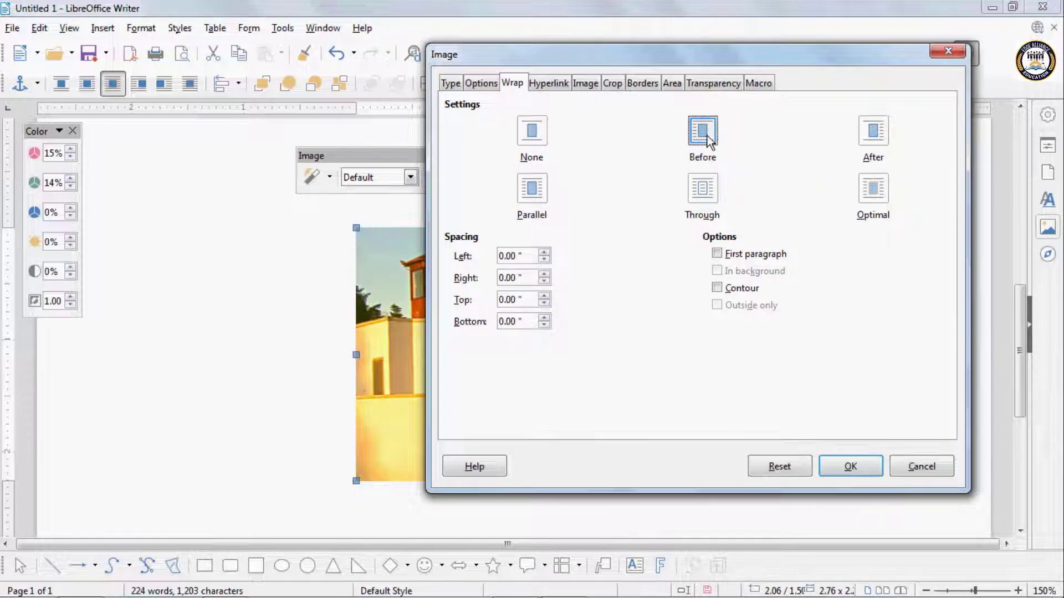
{"action": "left_click", "coordinate": [877, 136]}
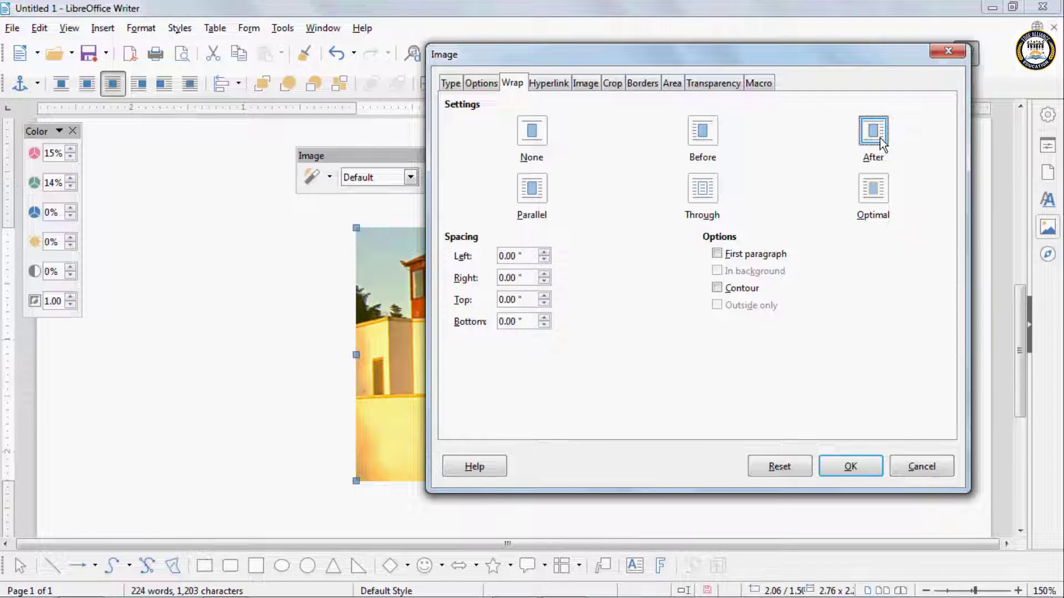
{"action": "left_click", "coordinate": [533, 194]}
{"action": "left_click", "coordinate": [704, 192]}
{"action": "left_click", "coordinate": [867, 197]}
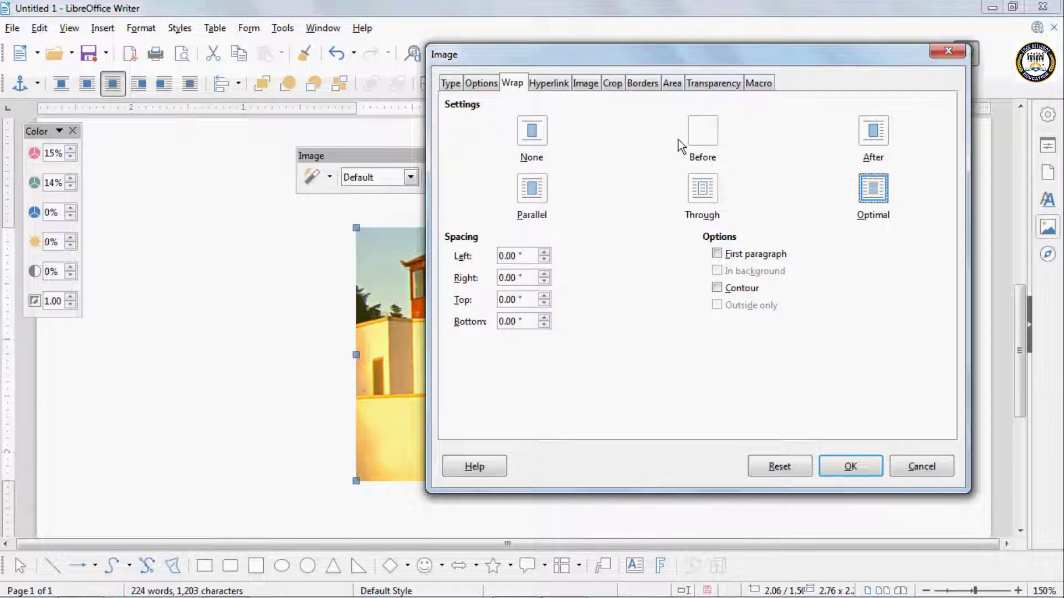
Flip the lighthouse picture vertically through its image properties.
{"action": "left_click", "coordinate": [585, 84]}
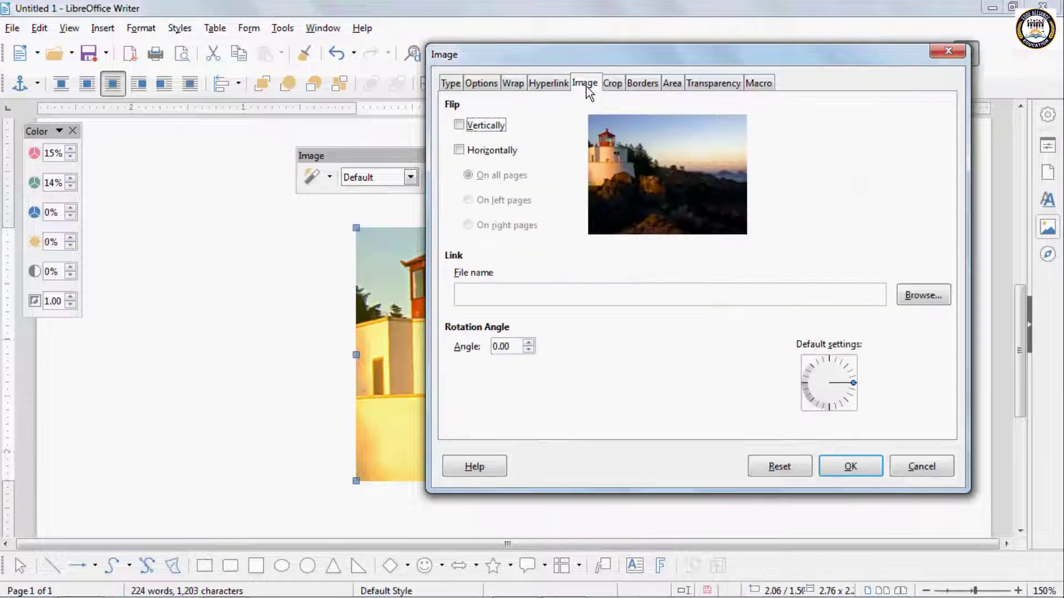
{"action": "left_click", "coordinate": [459, 126]}
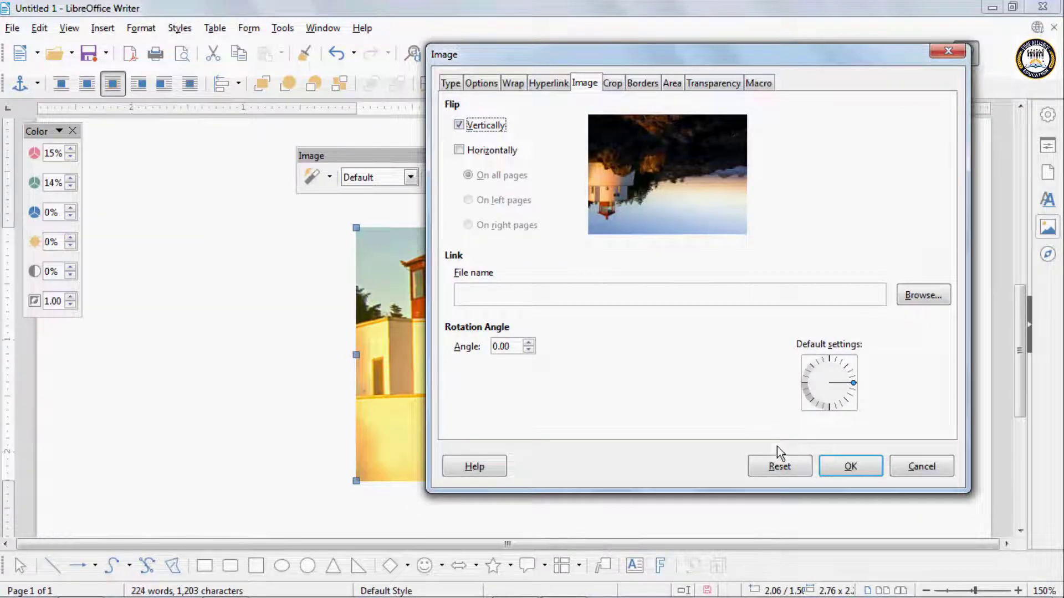
{"action": "left_click", "coordinate": [849, 466]}
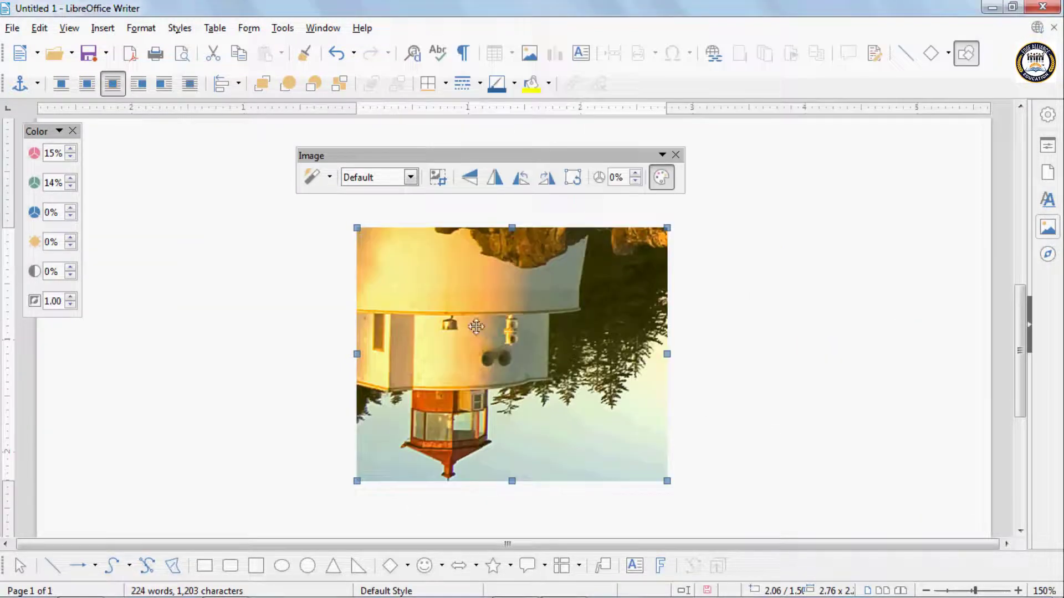
Remove the vertical flip from the lighthouse picture in its image properties.
{"action": "left_click", "coordinate": [142, 27]}
{"action": "mouse_move", "coordinate": [215, 354]}
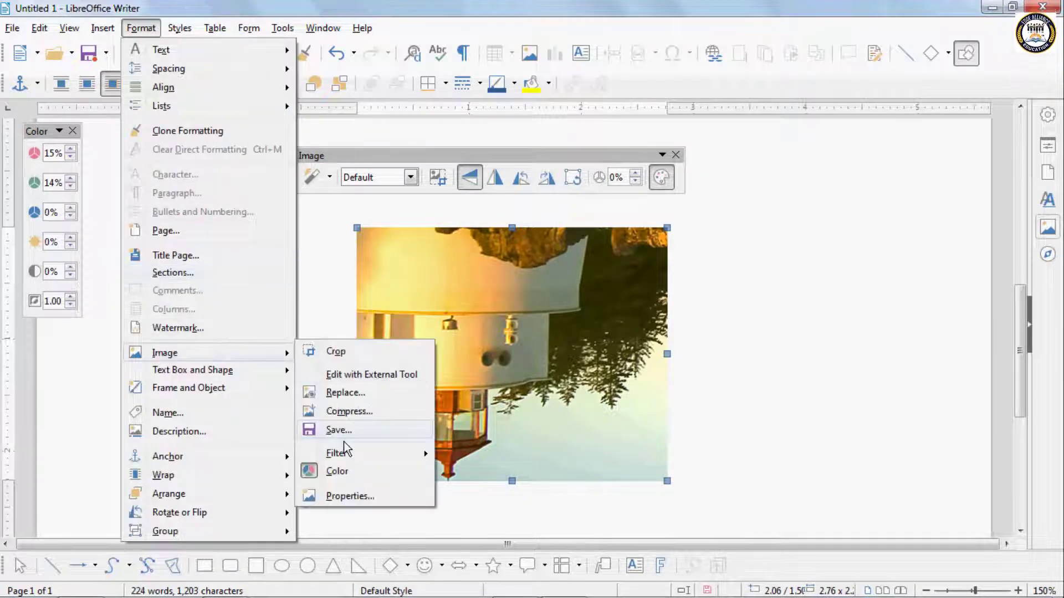
{"action": "left_click", "coordinate": [349, 499]}
{"action": "left_click", "coordinate": [330, 162]}
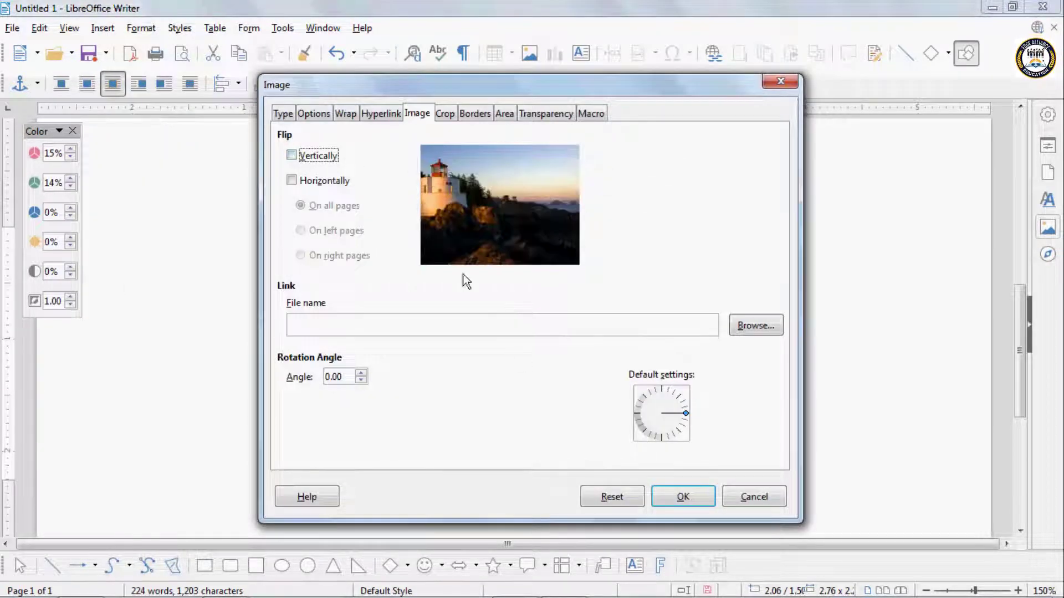
{"action": "left_click", "coordinate": [670, 496]}
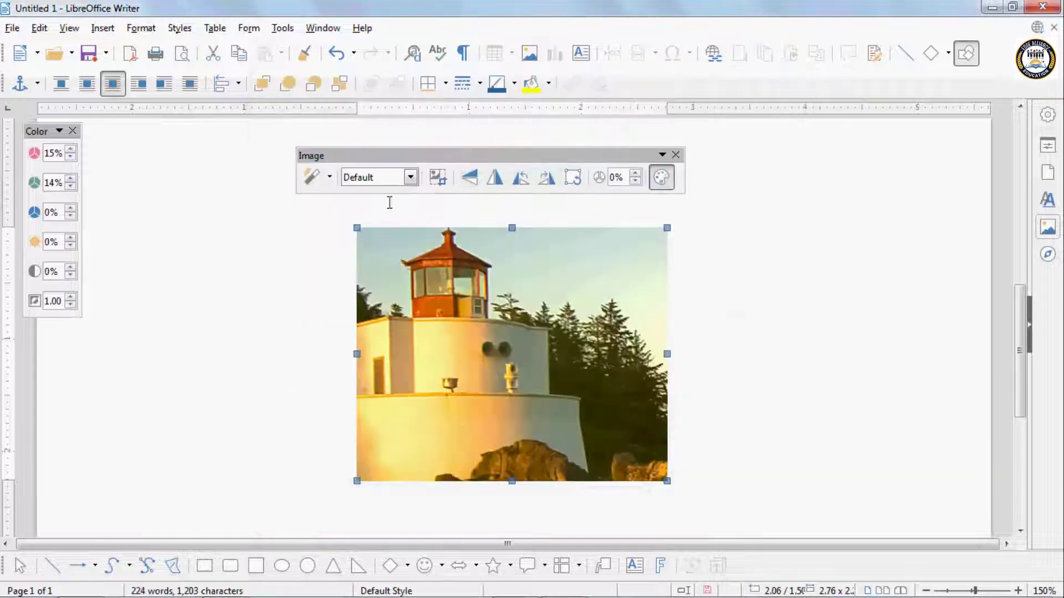
Flip the lighthouse picture horizontally on all pages through its image properties.
{"action": "left_click", "coordinate": [142, 28]}
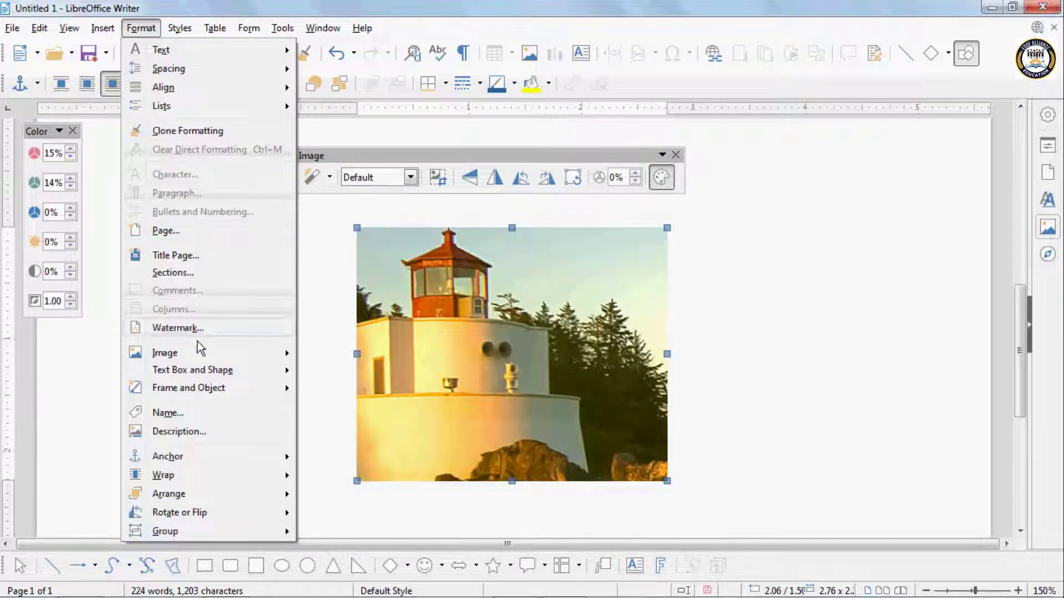
{"action": "mouse_move", "coordinate": [214, 358]}
{"action": "left_click", "coordinate": [347, 497]}
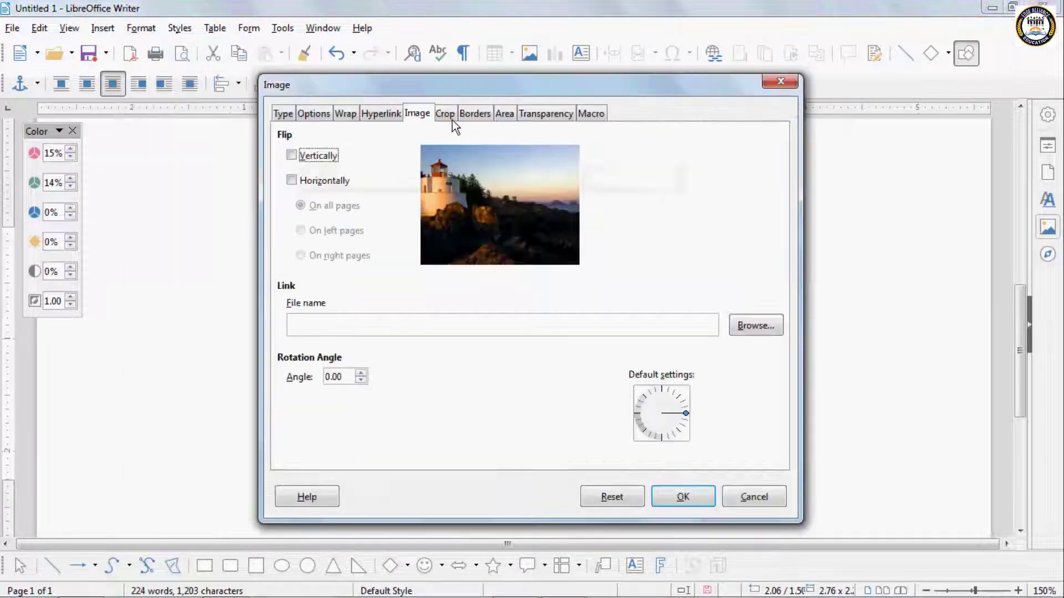
{"action": "left_click_drag", "start_coordinate": [539, 91], "coordinate": [792, 79]}
{"action": "left_click", "coordinate": [648, 169]}
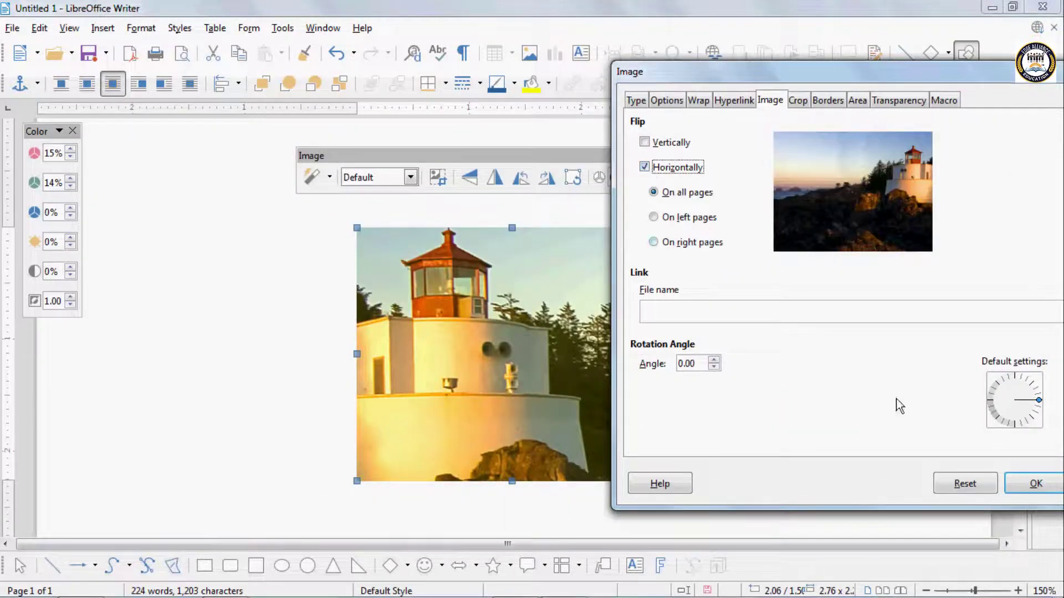
{"action": "left_click", "coordinate": [1014, 476]}
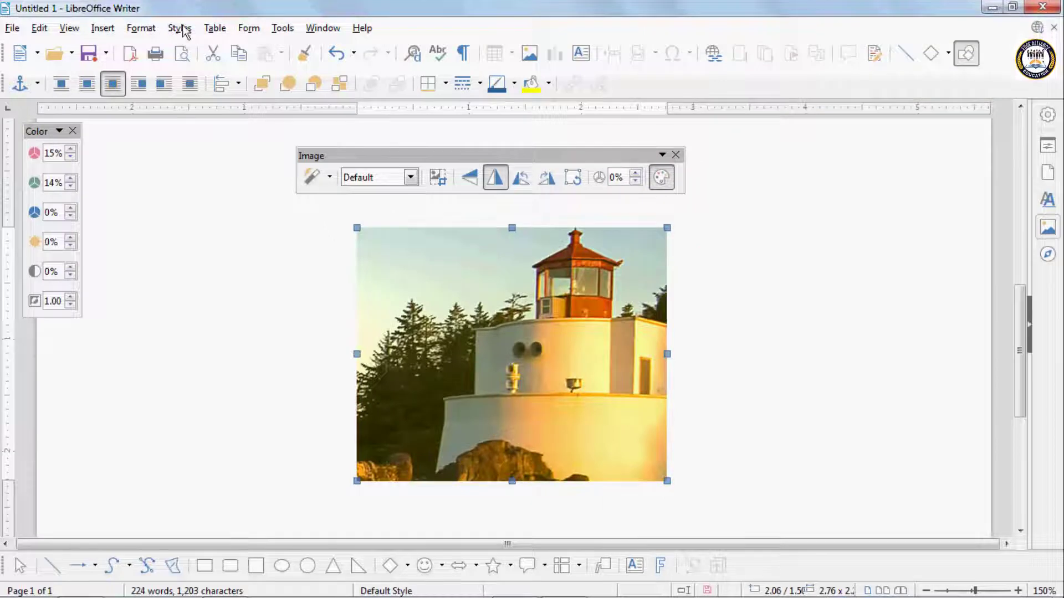
Restrict the lighthouse picture's horizontal flip to left pages only.
{"action": "left_click", "coordinate": [140, 28]}
{"action": "mouse_move", "coordinate": [219, 357]}
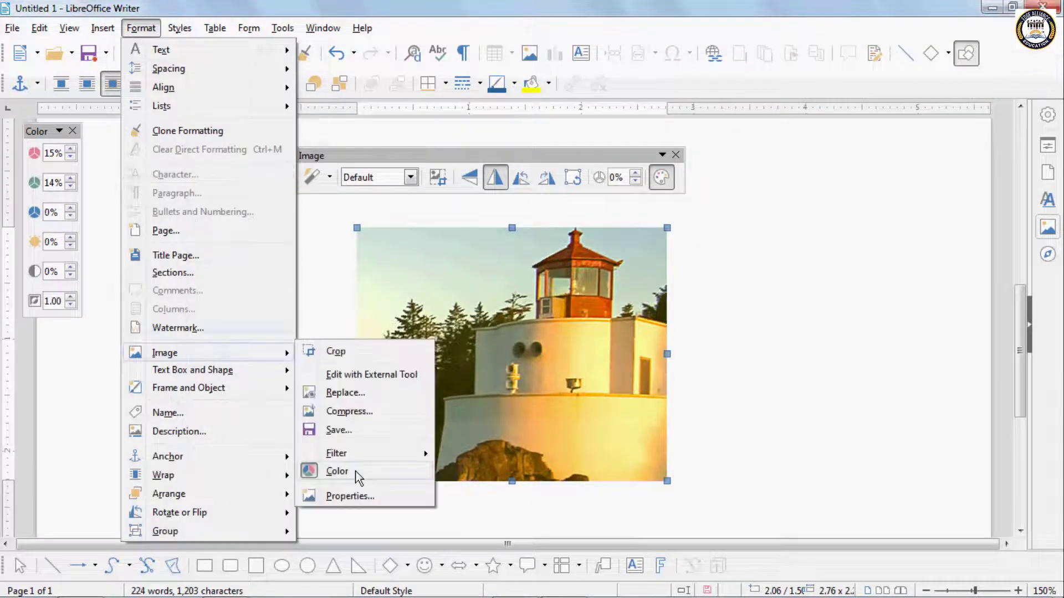
{"action": "left_click", "coordinate": [357, 497]}
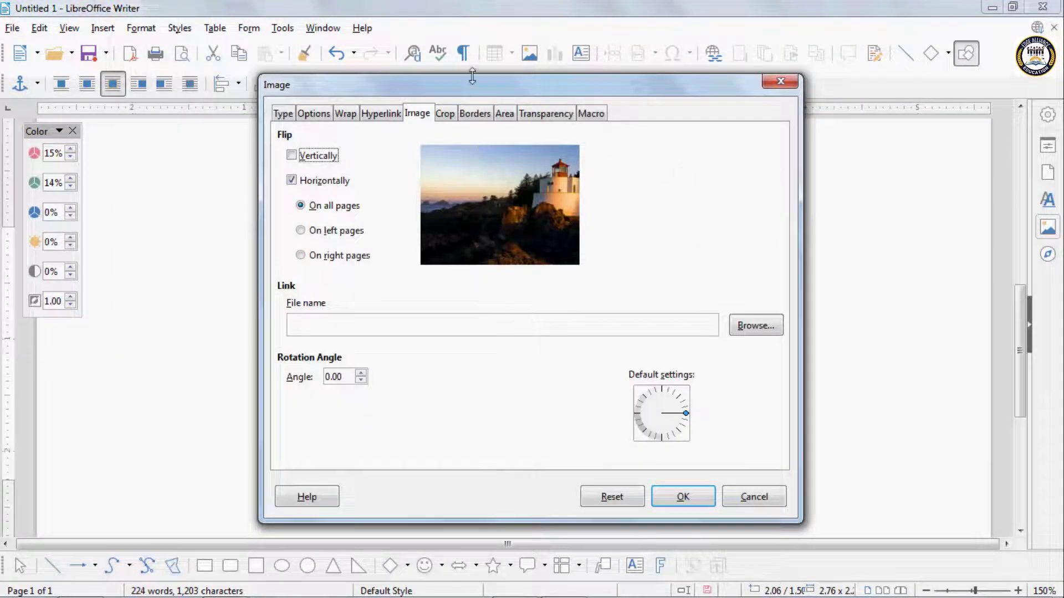
{"action": "left_click_drag", "start_coordinate": [679, 82], "coordinate": [964, 33]}
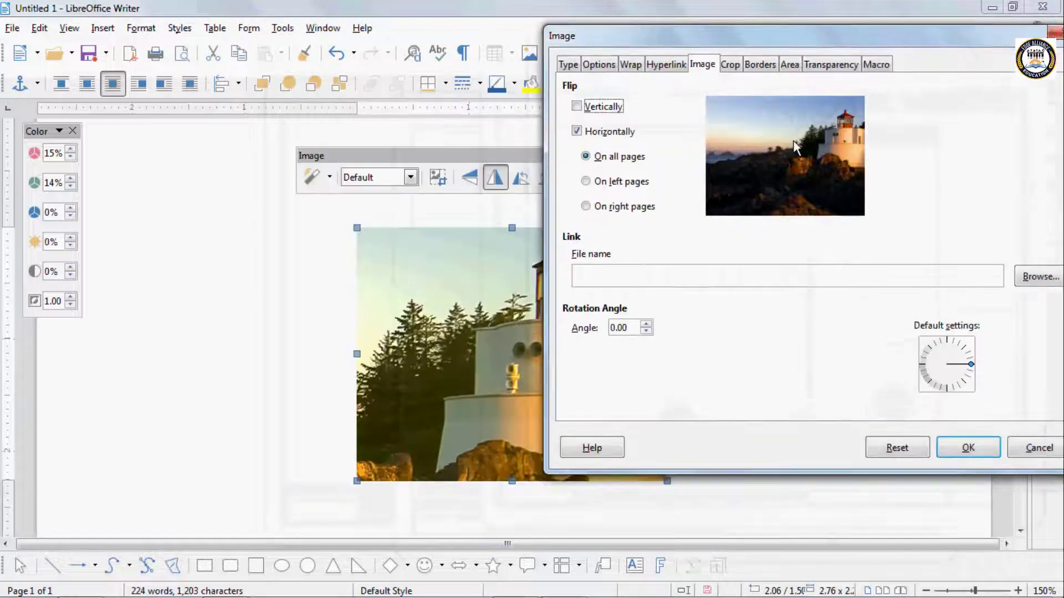
{"action": "left_click", "coordinate": [586, 182]}
{"action": "left_click", "coordinate": [968, 458]}
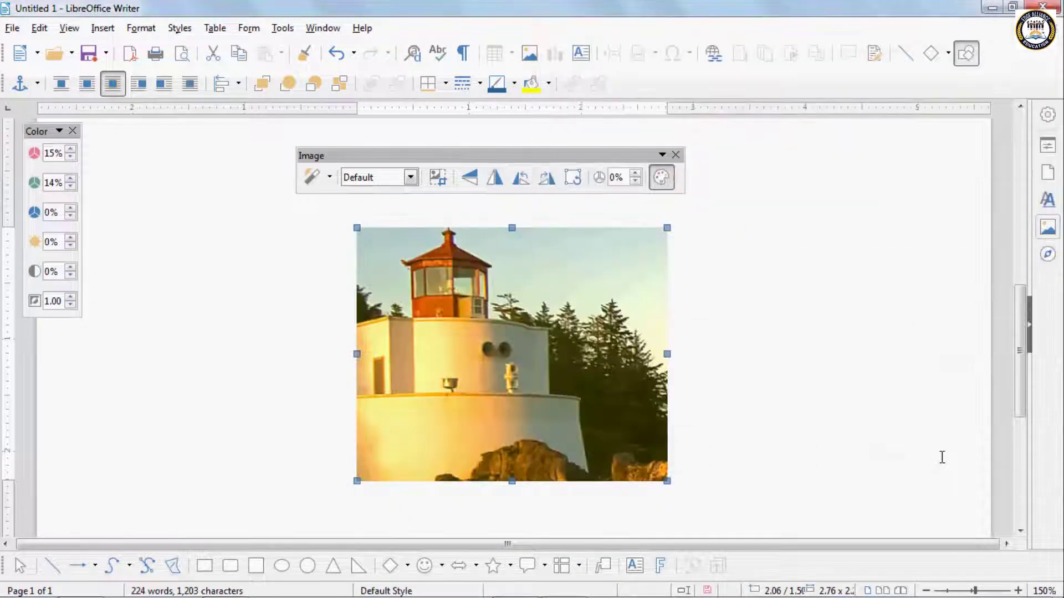
Apply the lighthouse picture's horizontal flip on right pages only, and move the picture up and to the left on the page.
{"action": "left_click", "coordinate": [149, 28]}
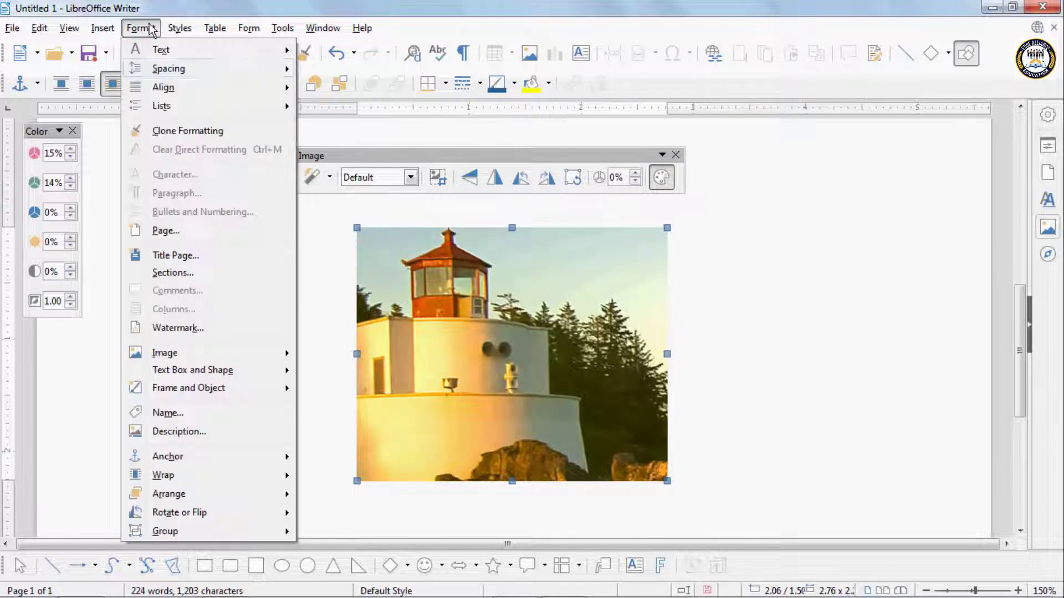
{"action": "mouse_move", "coordinate": [195, 351]}
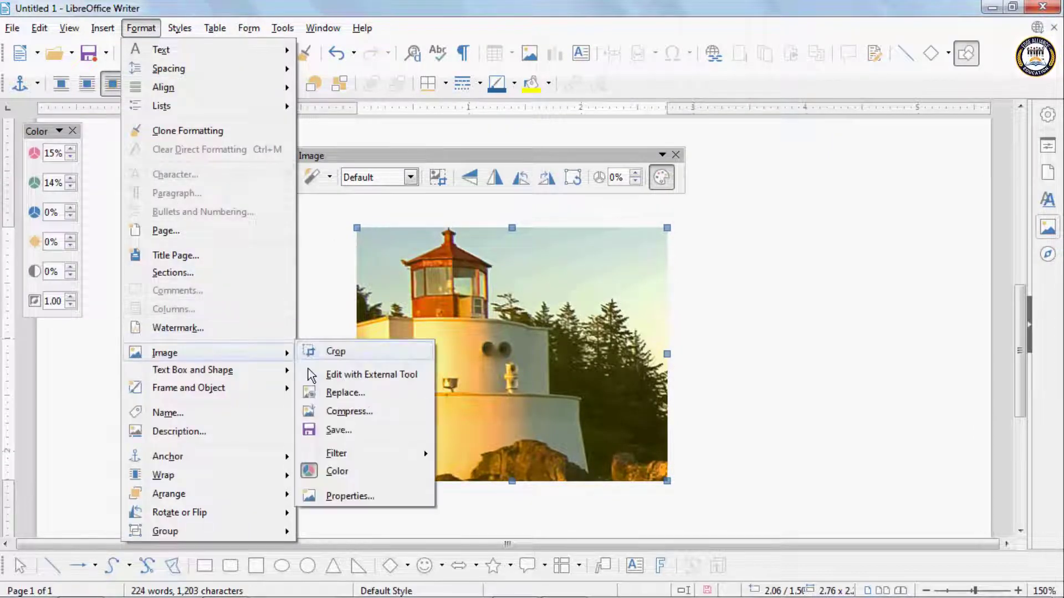
{"action": "left_click", "coordinate": [357, 501]}
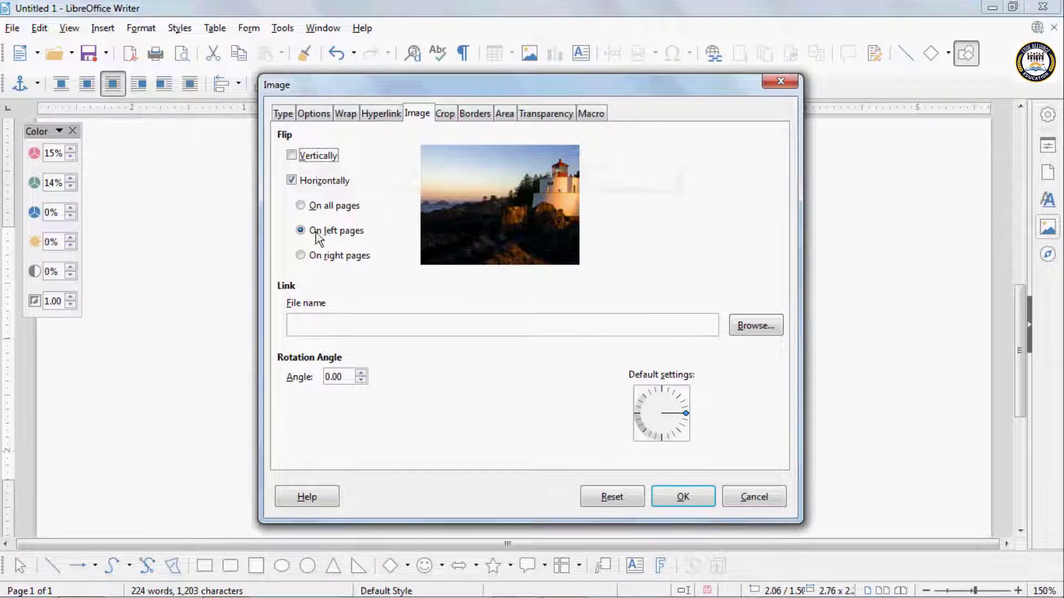
{"action": "left_click", "coordinate": [309, 256]}
{"action": "left_click_drag", "start_coordinate": [540, 119], "coordinate": [867, 162]}
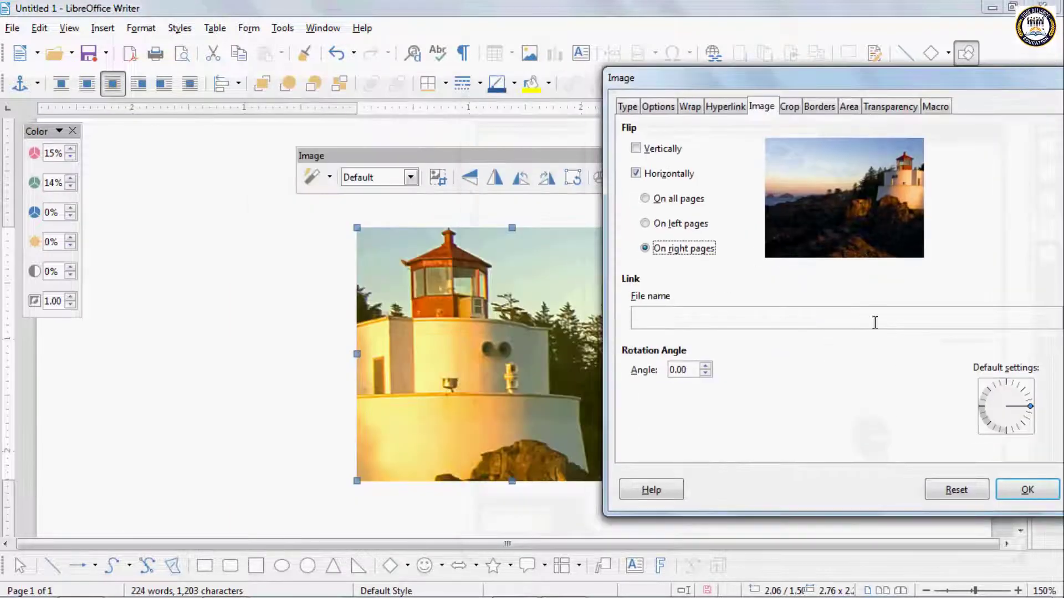
{"action": "left_click", "coordinate": [1015, 488]}
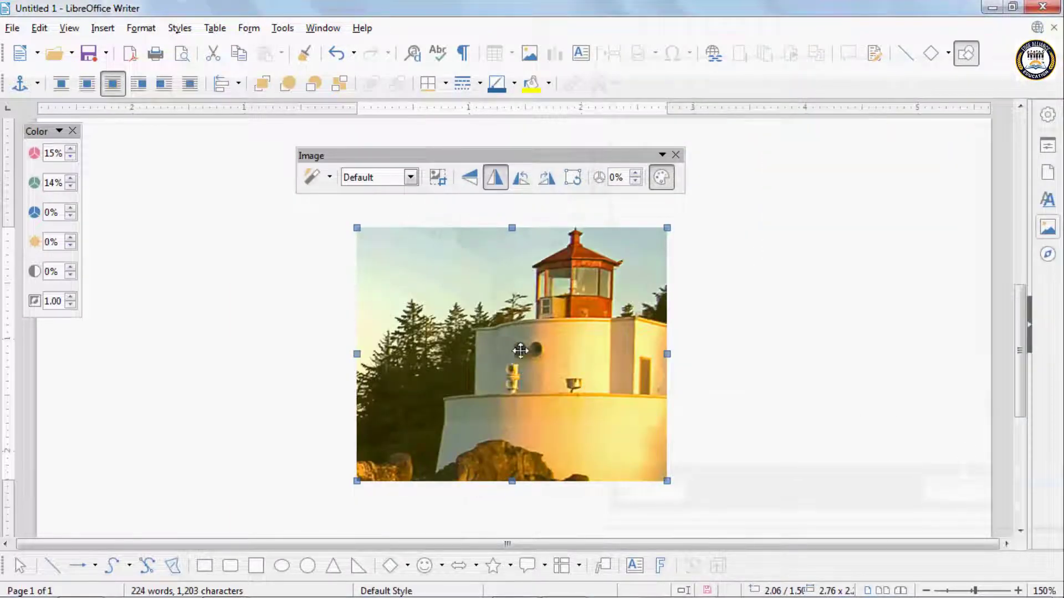
{"action": "left_click_drag", "start_coordinate": [514, 350], "coordinate": [402, 319]}
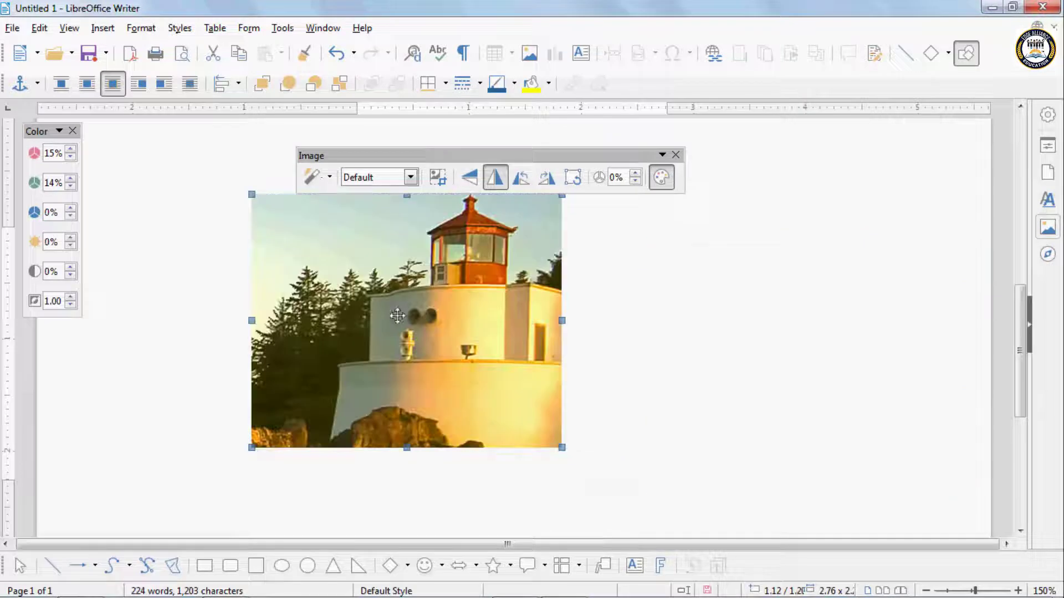
Widen the lighthouse picture to 2.92" in its crop settings, with Keep scale selected.
{"action": "left_click", "coordinate": [140, 27]}
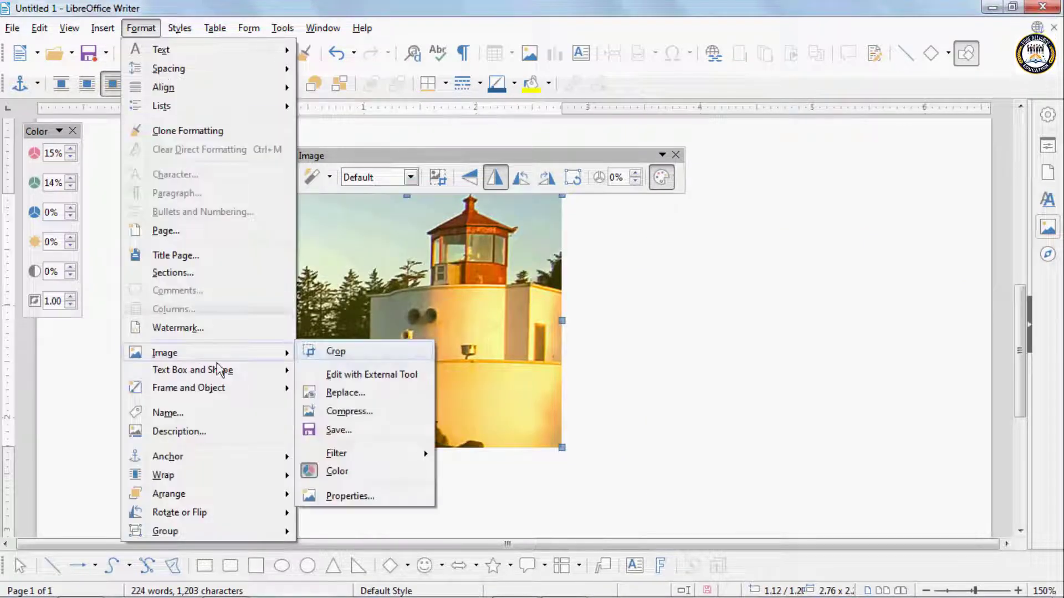
{"action": "left_click", "coordinate": [387, 498]}
{"action": "left_click_drag", "start_coordinate": [453, 97], "coordinate": [752, 101]}
{"action": "left_click", "coordinate": [753, 123]}
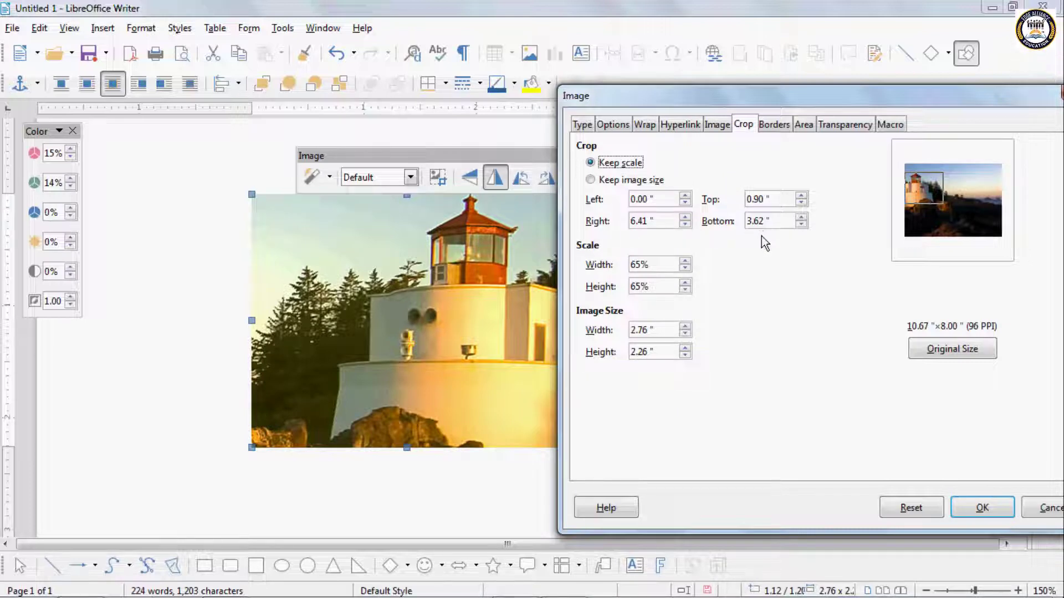
{"action": "left_click", "coordinate": [684, 327]}
{"action": "left_click", "coordinate": [685, 327]}
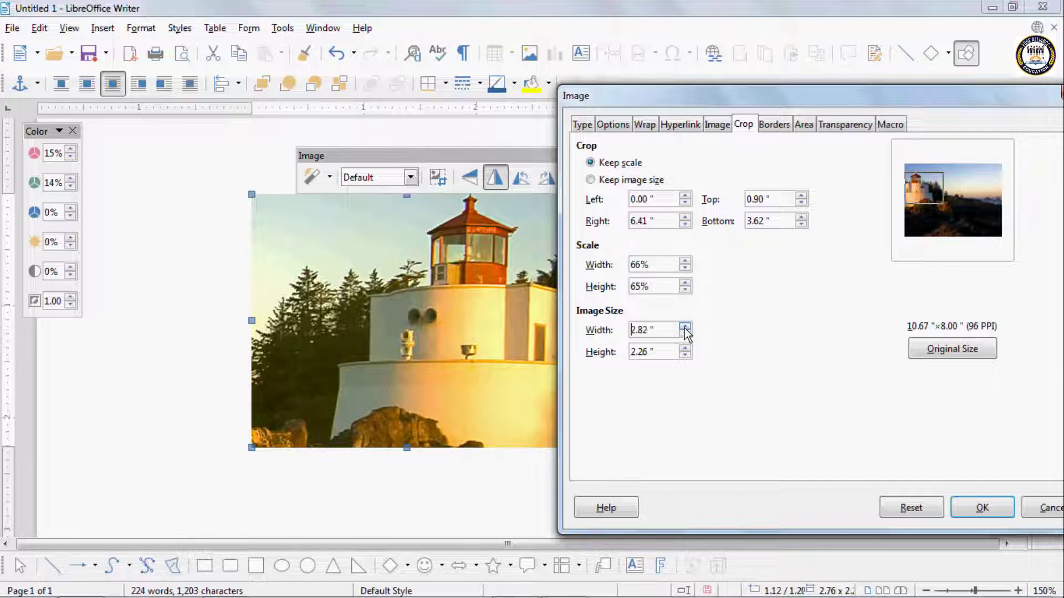
{"action": "left_click", "coordinate": [684, 326]}
{"action": "left_click", "coordinate": [685, 327]}
{"action": "left_click", "coordinate": [973, 502]}
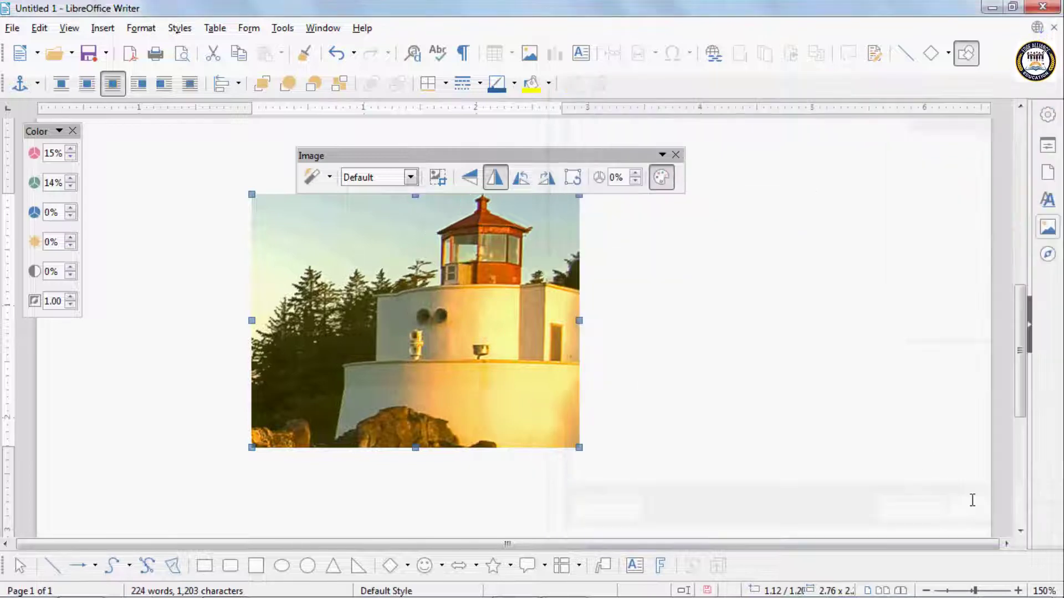
Add a box border on all four sides of the lighthouse picture, using the solid line style.
{"action": "left_click", "coordinate": [141, 28]}
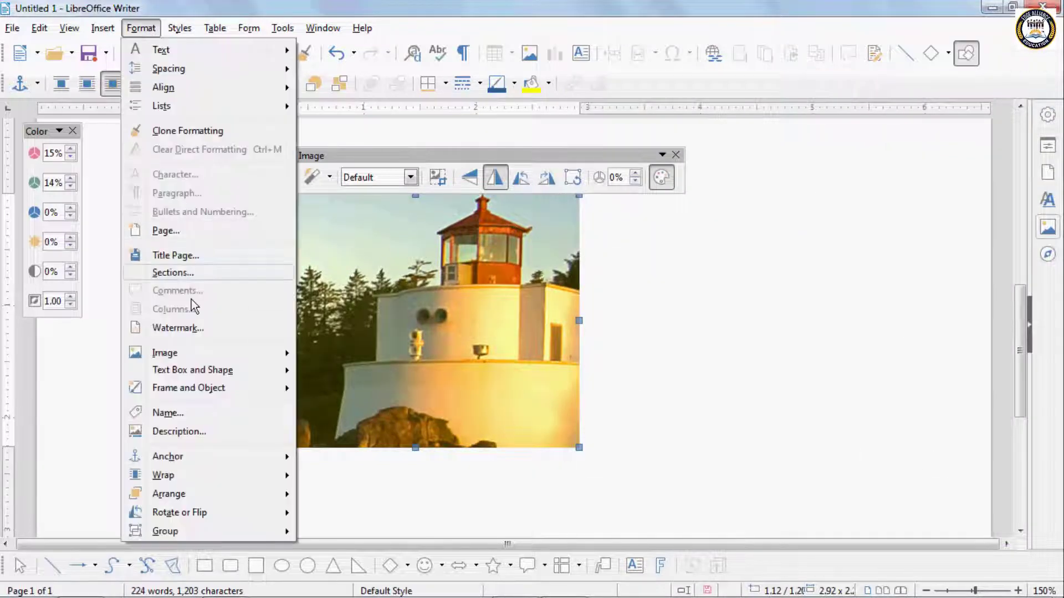
{"action": "mouse_move", "coordinate": [191, 352]}
{"action": "left_click", "coordinate": [333, 495]}
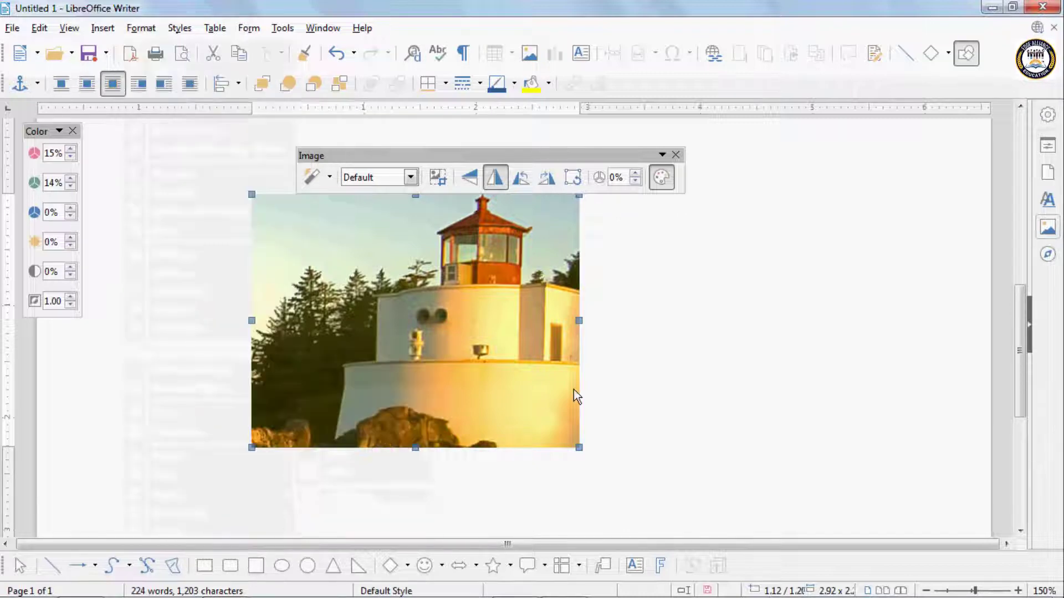
{"action": "left_click_drag", "start_coordinate": [471, 94], "coordinate": [790, 78]}
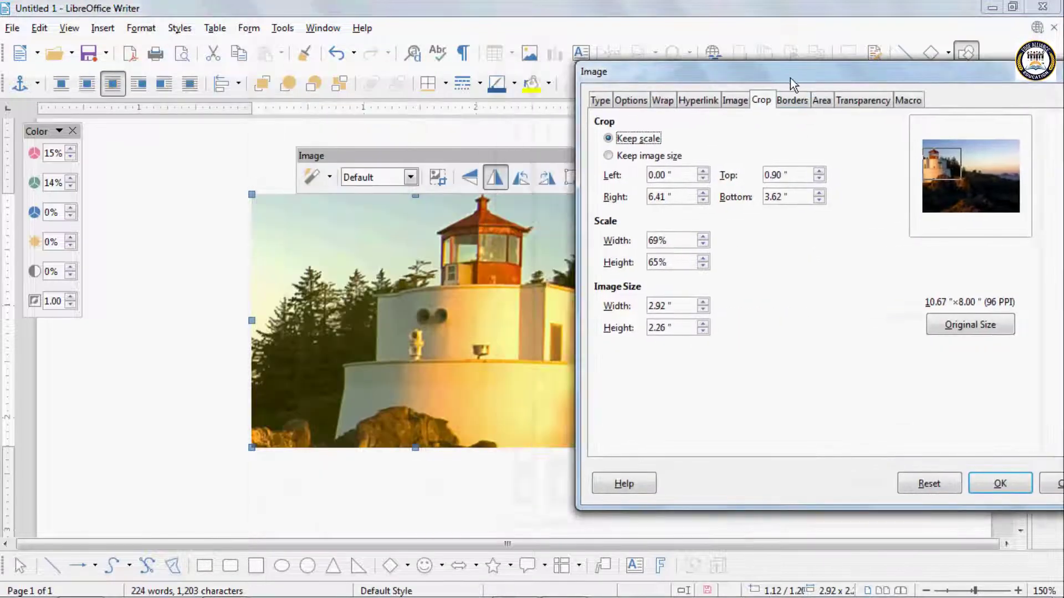
{"action": "left_click", "coordinate": [808, 104]}
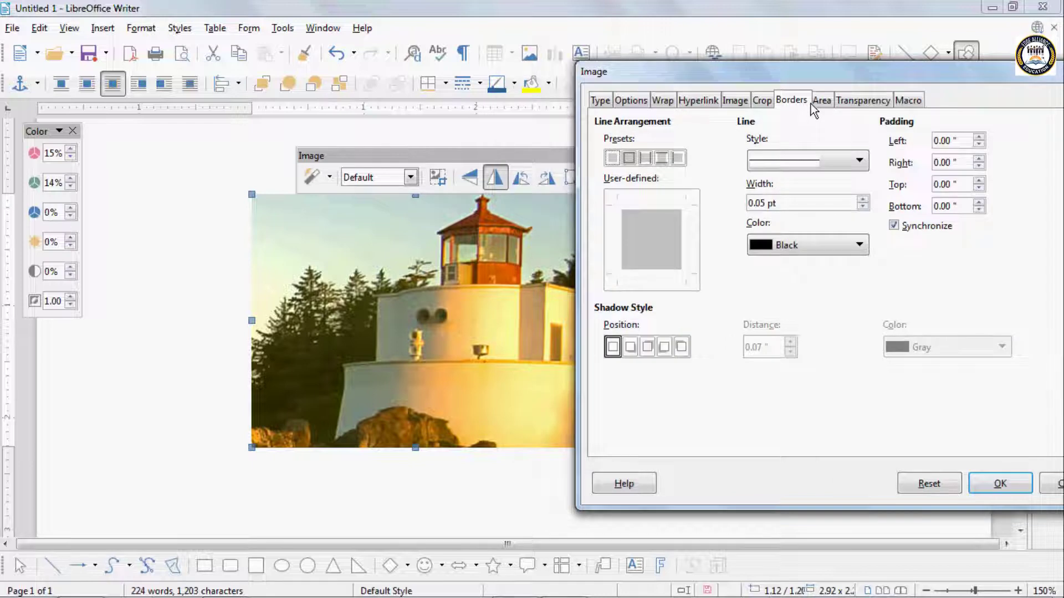
{"action": "left_click", "coordinate": [629, 158]}
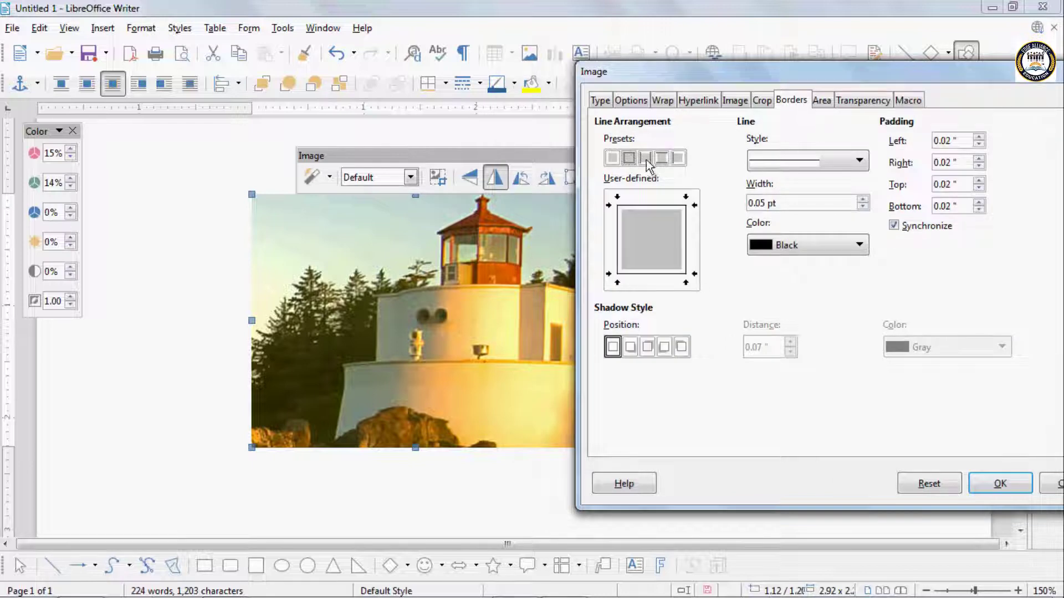
{"action": "left_click", "coordinate": [831, 161]}
{"action": "left_click", "coordinate": [831, 160]}
Set the picture's border width to 2.00 pt and its color to Magenta, and apply the border.
{"action": "left_click", "coordinate": [864, 199]}
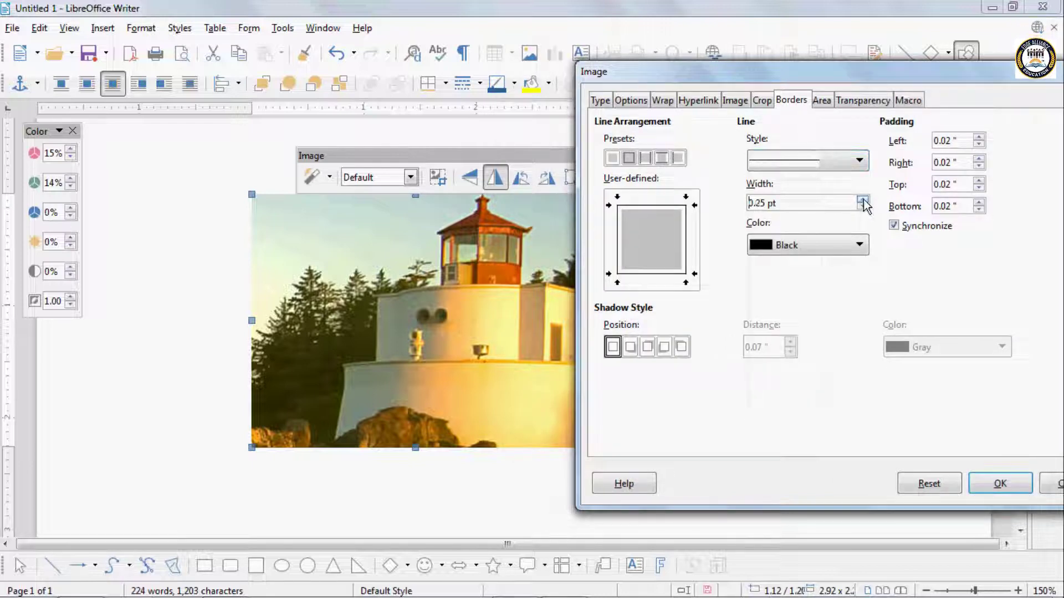
{"action": "left_click", "coordinate": [863, 199]}
{"action": "left_click", "coordinate": [863, 199]}
{"action": "left_click", "coordinate": [863, 201]}
{"action": "left_click", "coordinate": [859, 245]}
{"action": "left_click", "coordinate": [819, 300]}
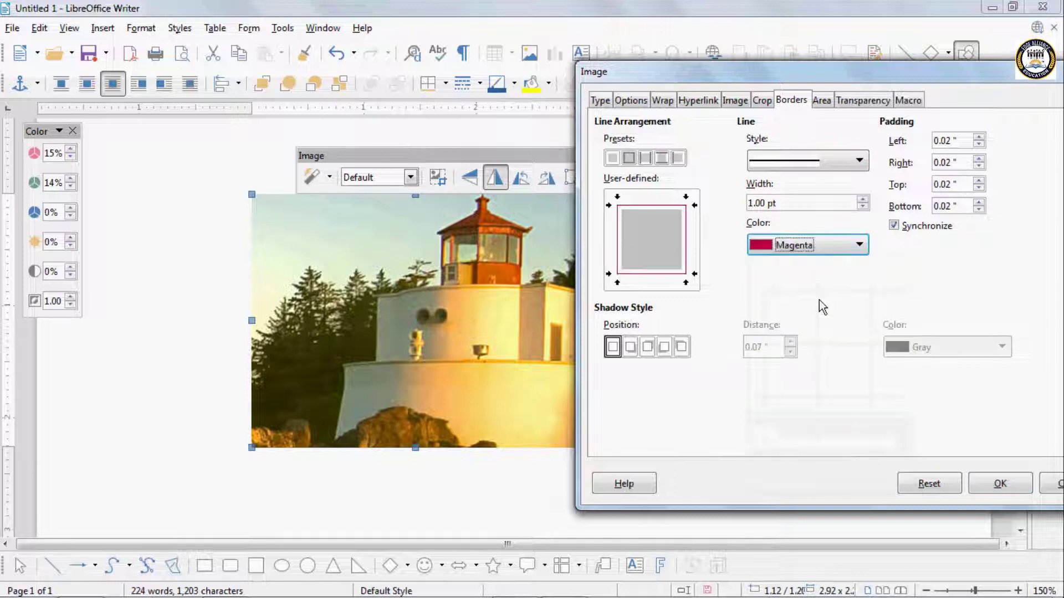
{"action": "left_click", "coordinate": [861, 199]}
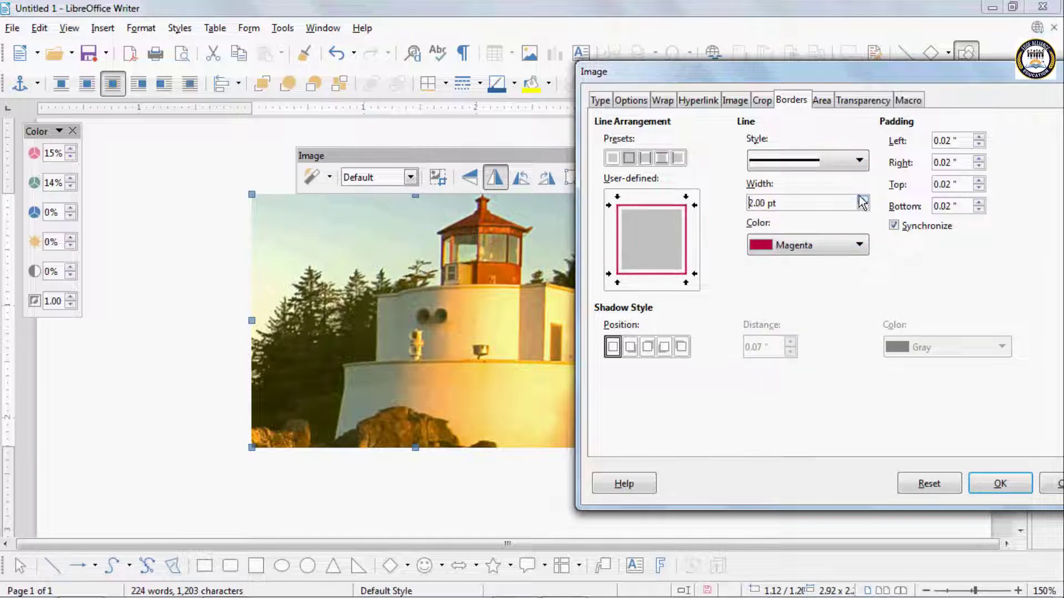
{"action": "left_click", "coordinate": [997, 483]}
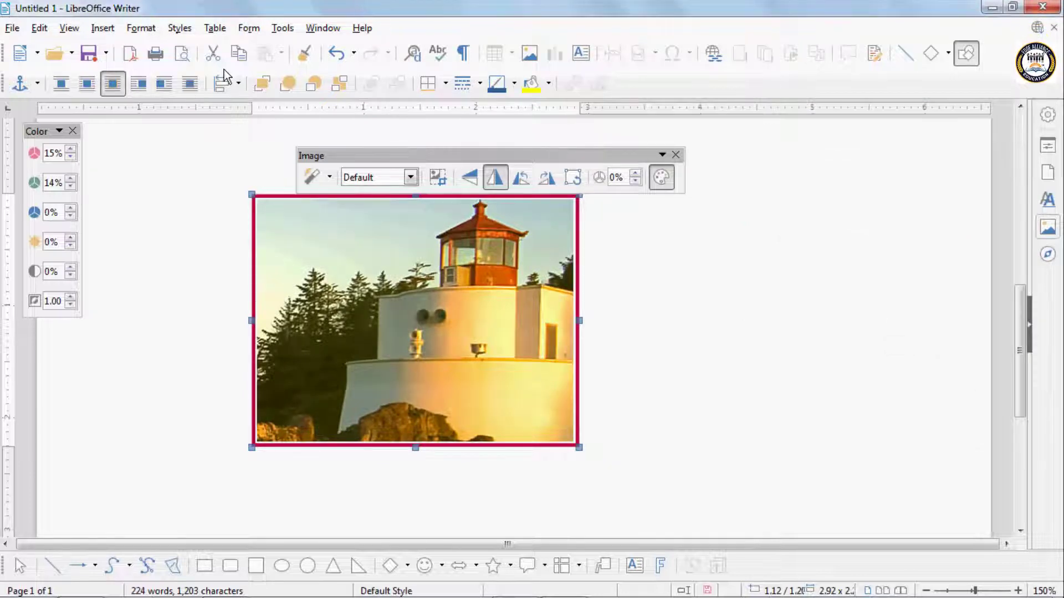
Remove all borders from the lighthouse picture and move it slightly down and to the left on the page.
{"action": "left_click", "coordinate": [140, 28]}
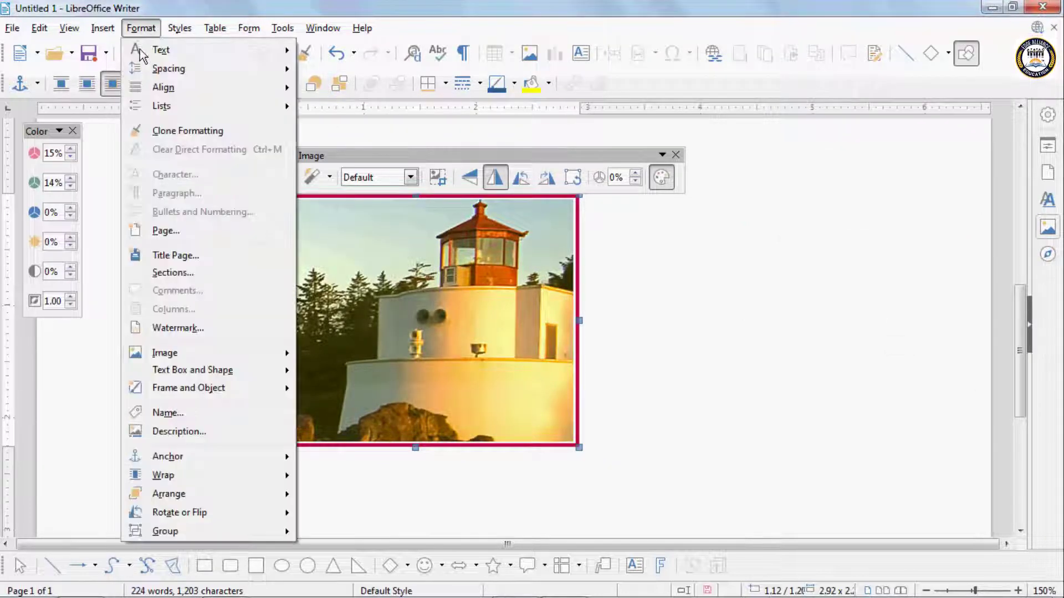
{"action": "mouse_move", "coordinate": [157, 354]}
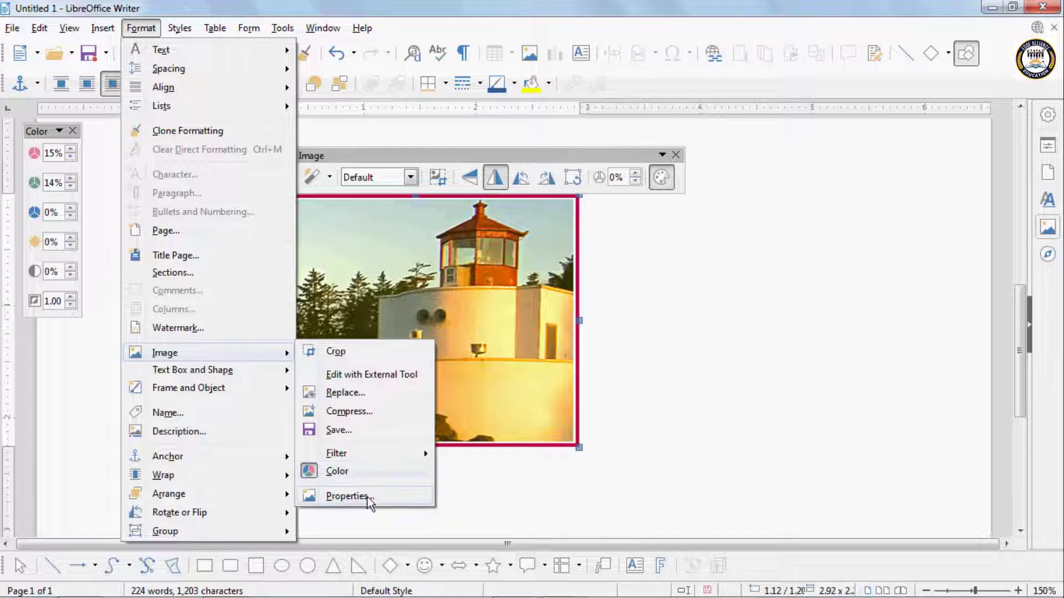
{"action": "left_click", "coordinate": [366, 496]}
{"action": "left_click", "coordinate": [504, 113]}
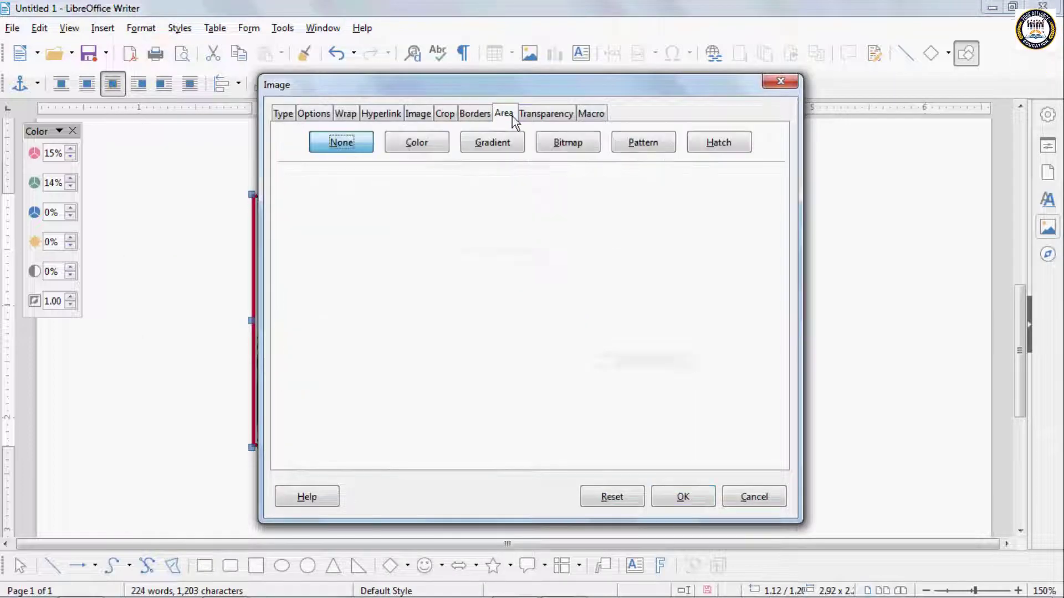
{"action": "left_click_drag", "start_coordinate": [501, 88], "coordinate": [819, 107]}
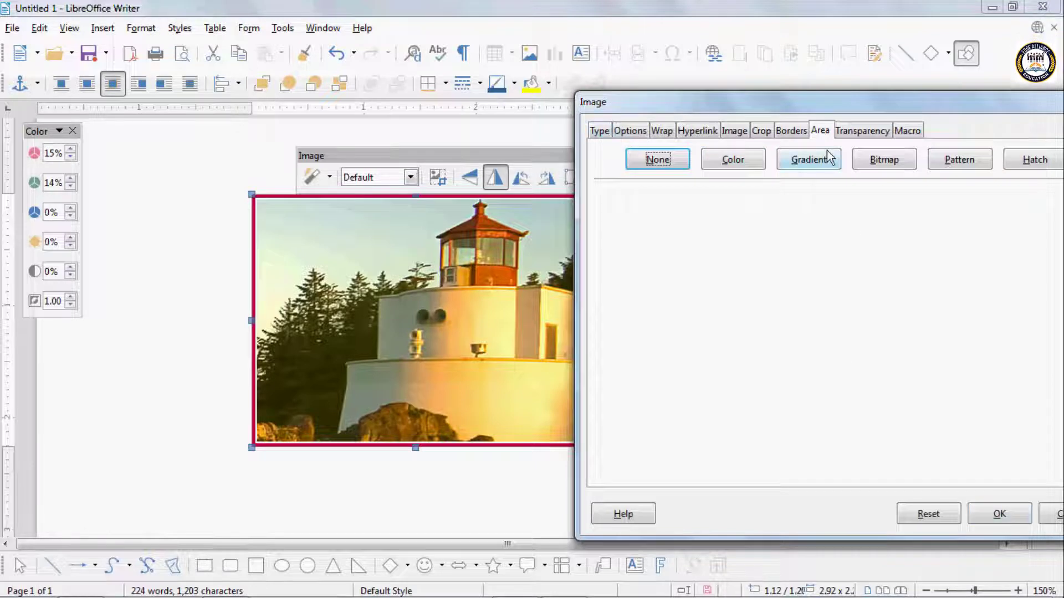
{"action": "left_click", "coordinate": [791, 131]}
{"action": "left_click", "coordinate": [612, 188]}
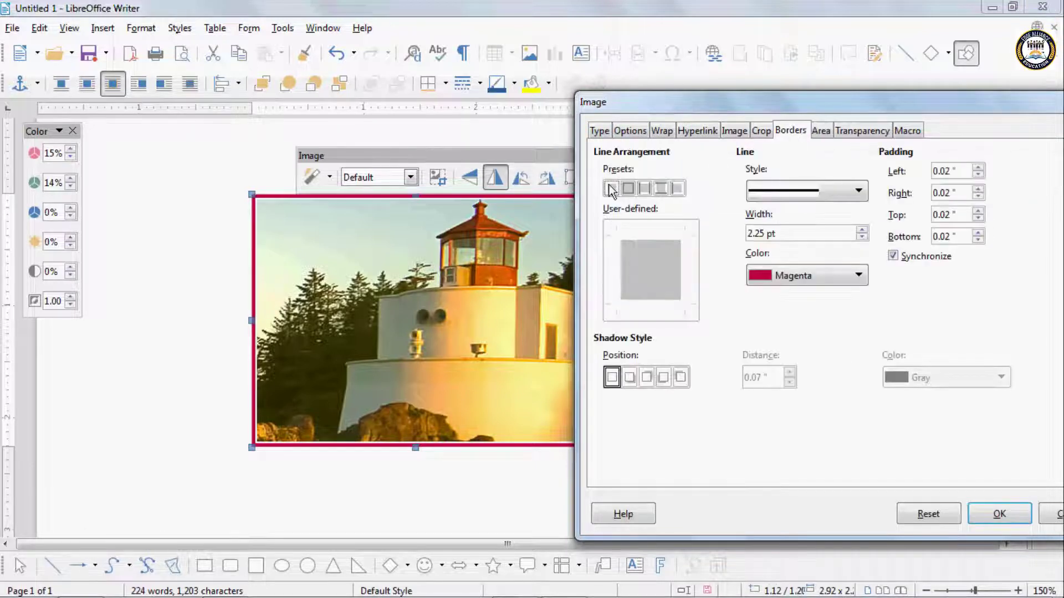
{"action": "left_click", "coordinate": [998, 516]}
{"action": "left_click_drag", "start_coordinate": [470, 327], "coordinate": [456, 350]}
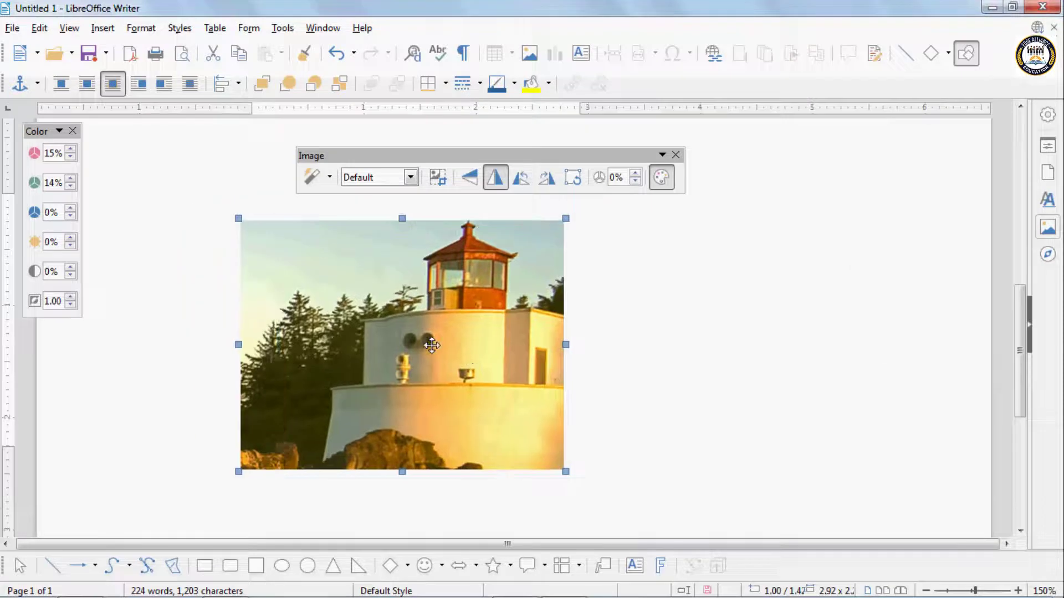
Delete the lighthouse picture from the document and close the floating Color toolbar.
{"action": "left_click", "coordinate": [140, 28]}
{"action": "mouse_move", "coordinate": [183, 354]}
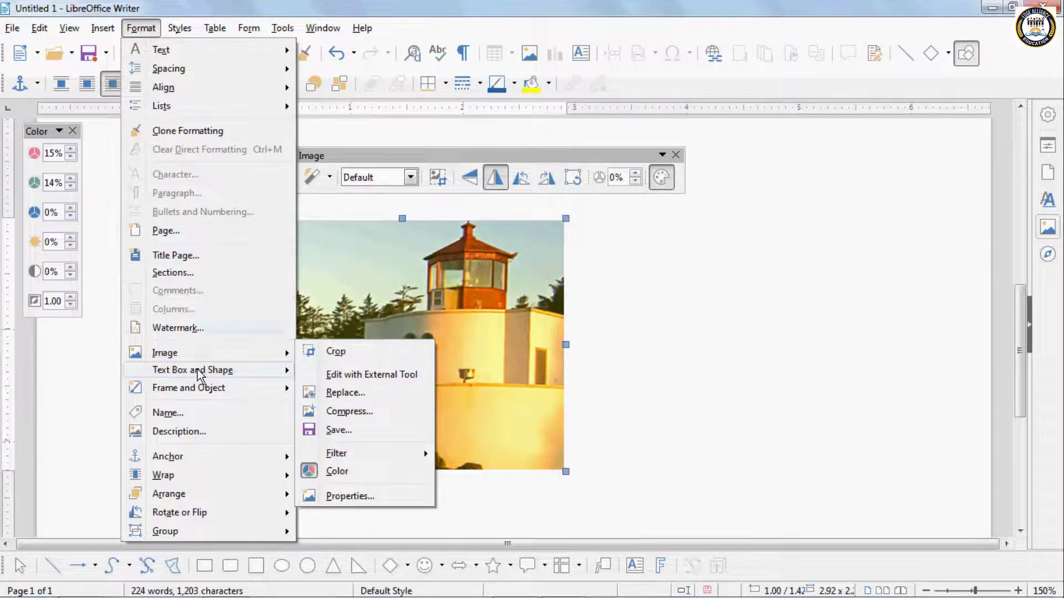
{"action": "left_click", "coordinate": [393, 319]}
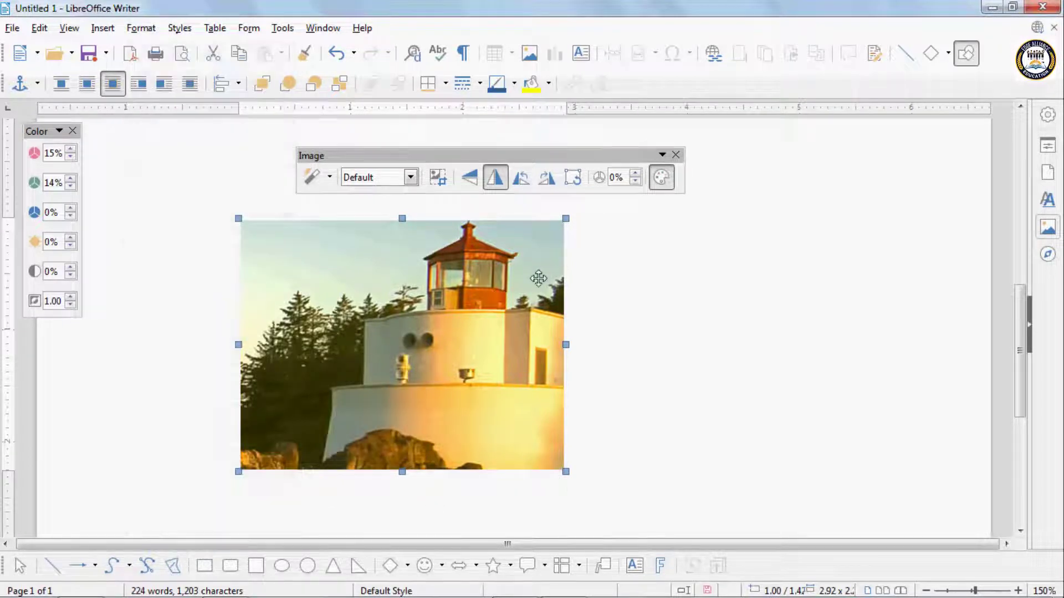
{"action": "key", "text": "Delete"}
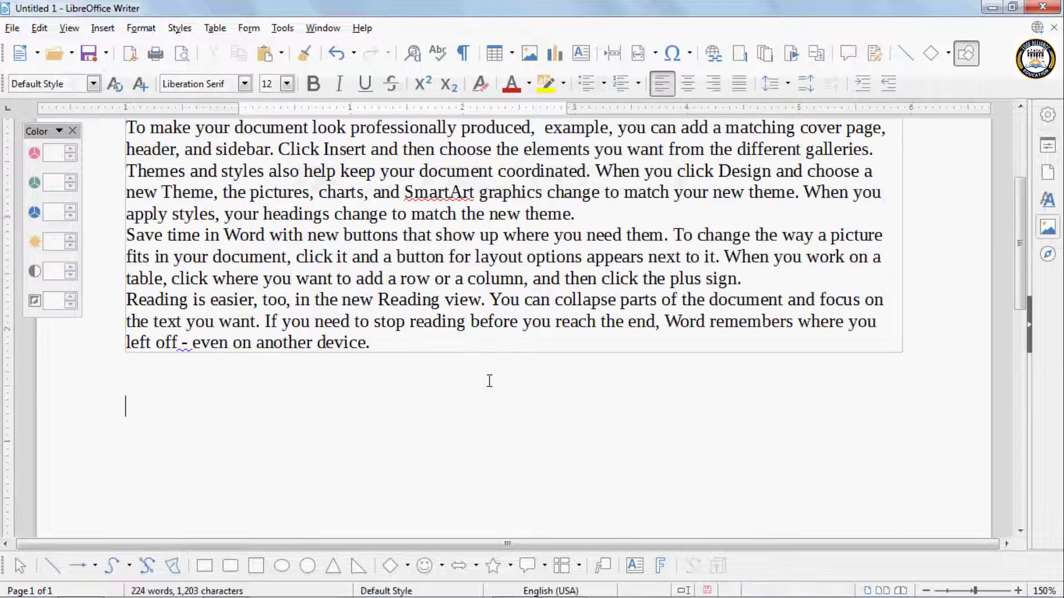
{"action": "scroll", "coordinate": [478, 381], "scroll_direction": "down", "scroll_amount": 5}
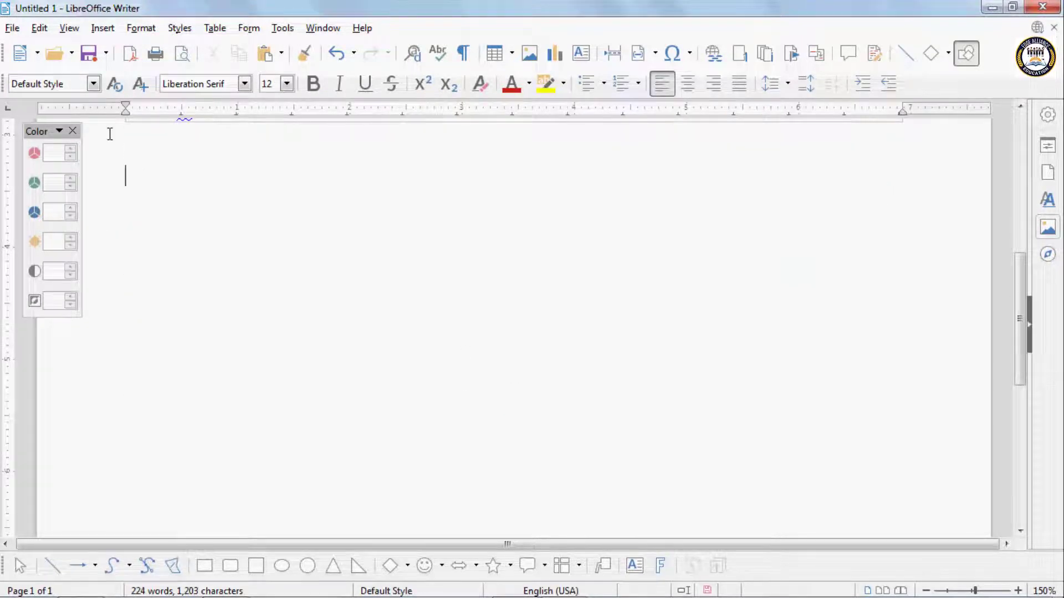
{"action": "left_click", "coordinate": [73, 131]}
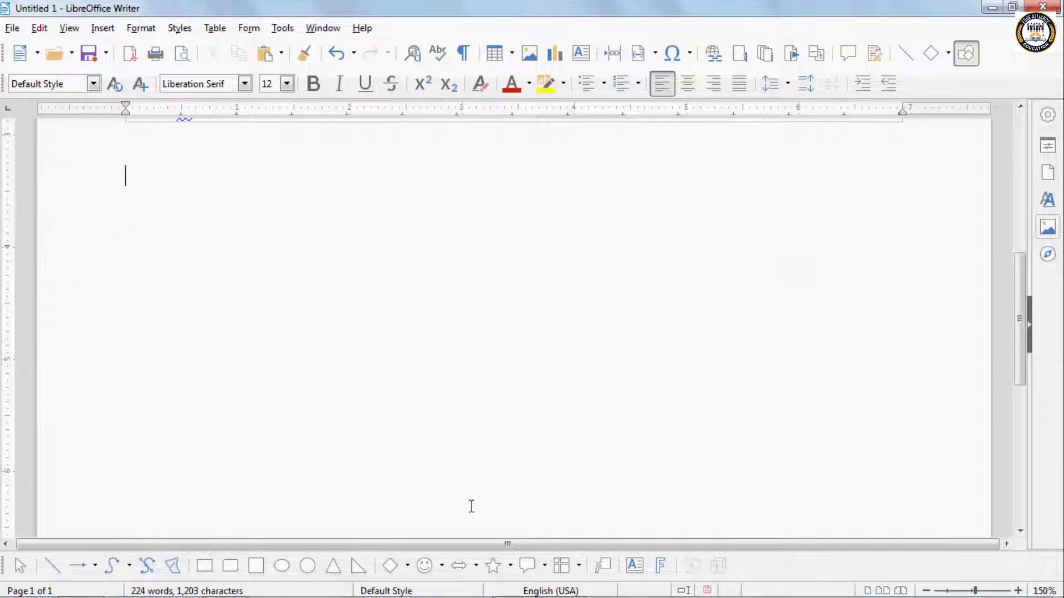
Draw a rectangle about 1.51" wide and 1.34" high below the text, and move it to the page's right side.
{"action": "left_click", "coordinate": [205, 566]}
{"action": "left_click_drag", "start_coordinate": [244, 224], "coordinate": [416, 377]}
{"action": "left_click_drag", "start_coordinate": [311, 290], "coordinate": [666, 317]}
Set the rectangle's width to 1.80" and its height to 1.62" in its position and size settings.
{"action": "left_click", "coordinate": [141, 28]}
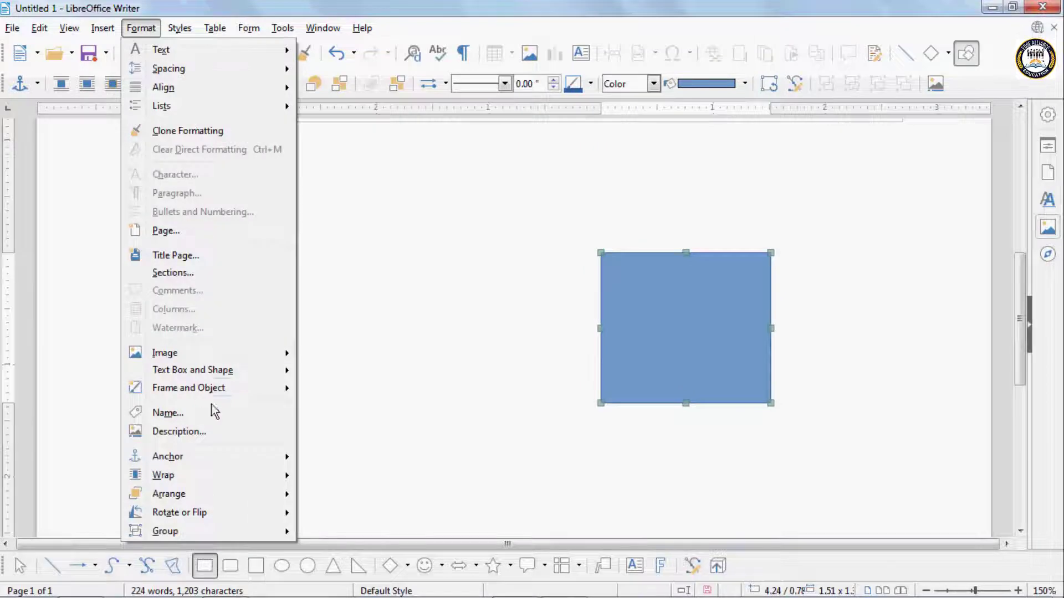
{"action": "mouse_move", "coordinate": [194, 376]}
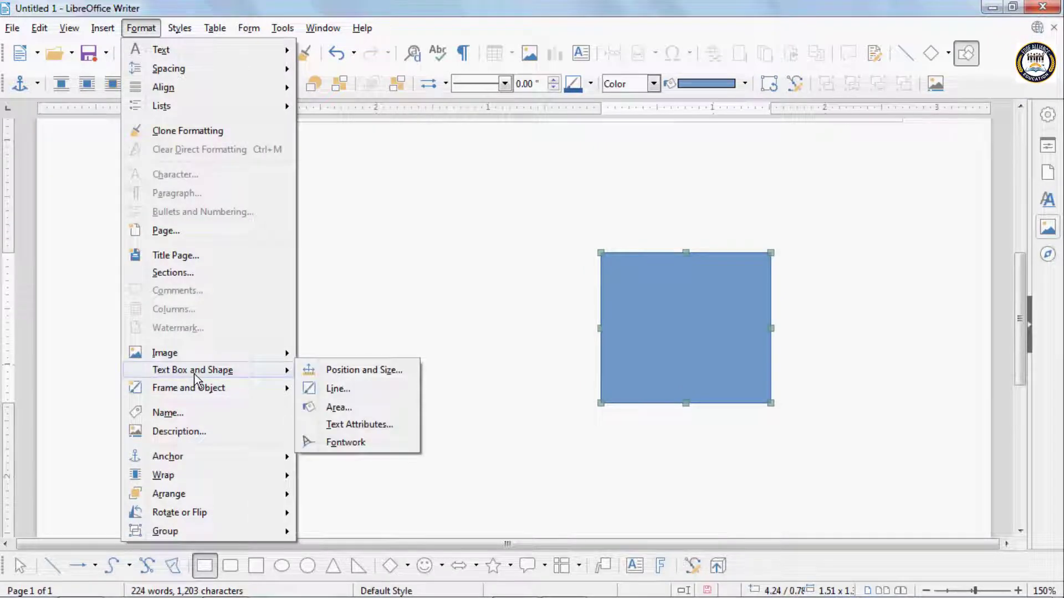
{"action": "left_click", "coordinate": [336, 375]}
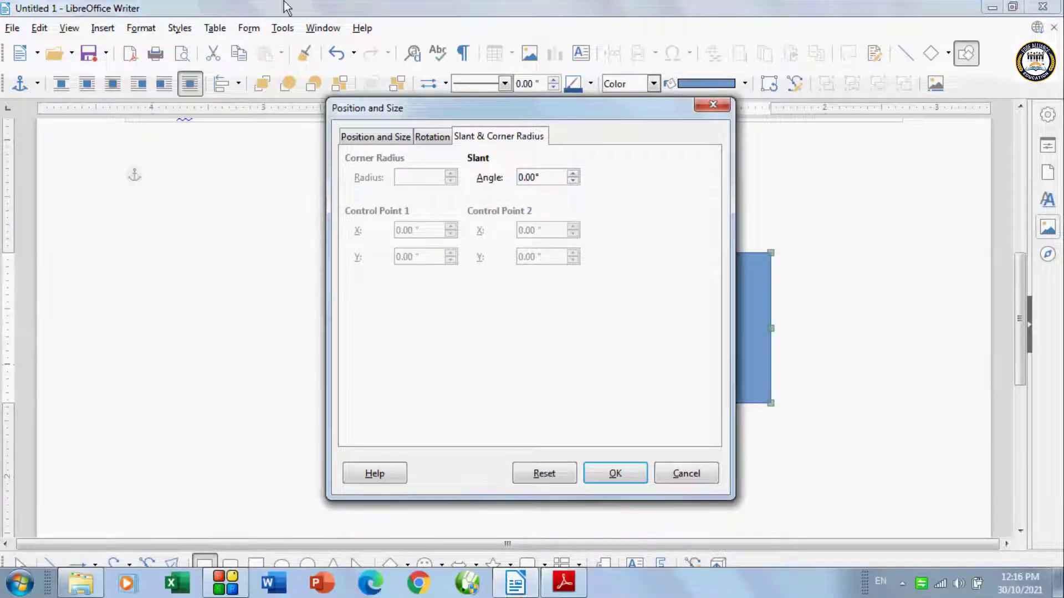
{"action": "left_click", "coordinate": [369, 137]}
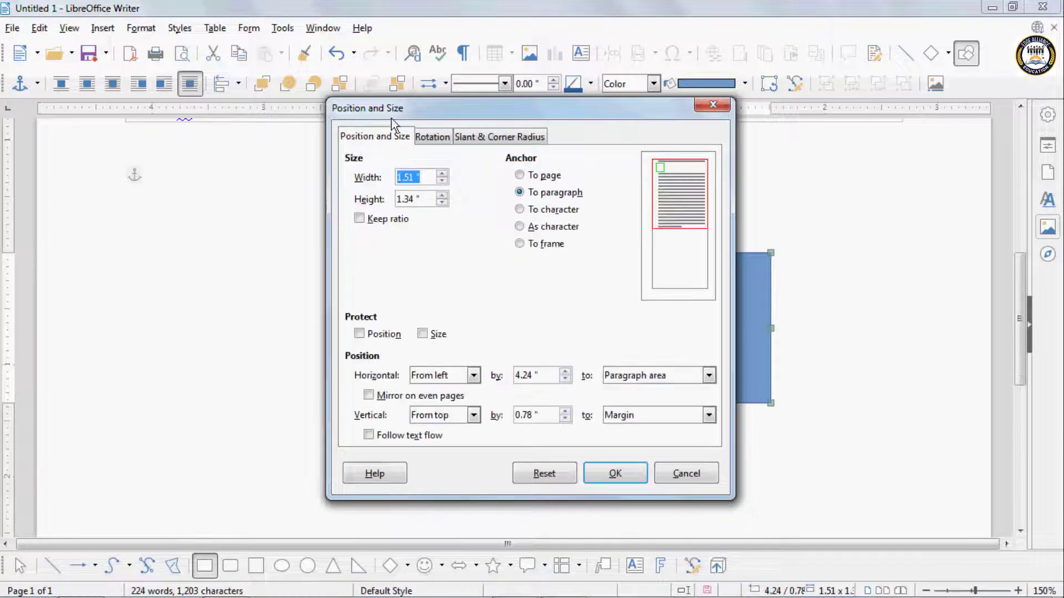
{"action": "left_click_drag", "start_coordinate": [391, 118], "coordinate": [175, 121]}
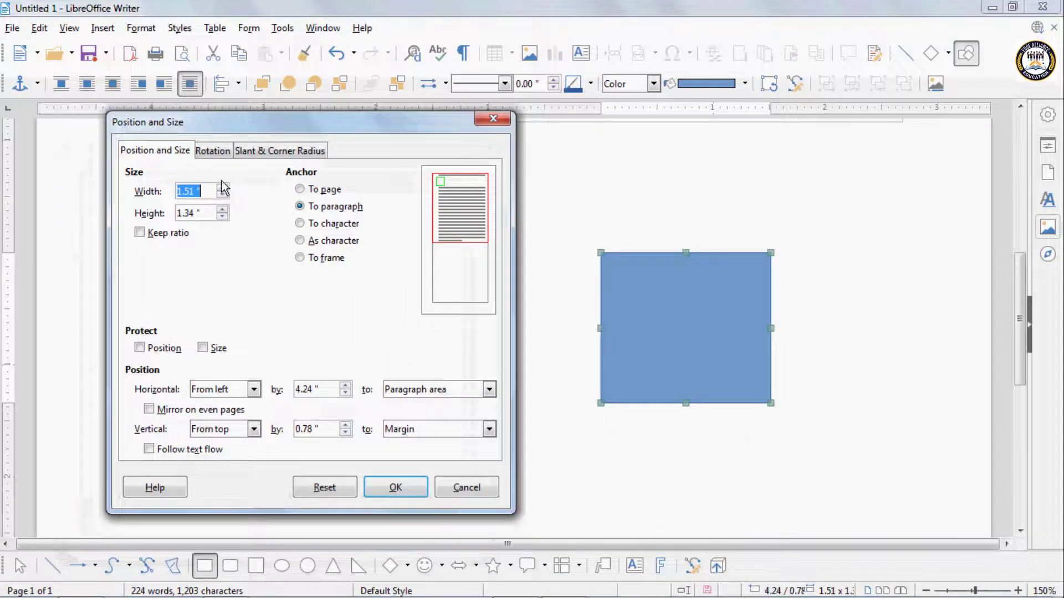
{"action": "left_click", "coordinate": [223, 189]}
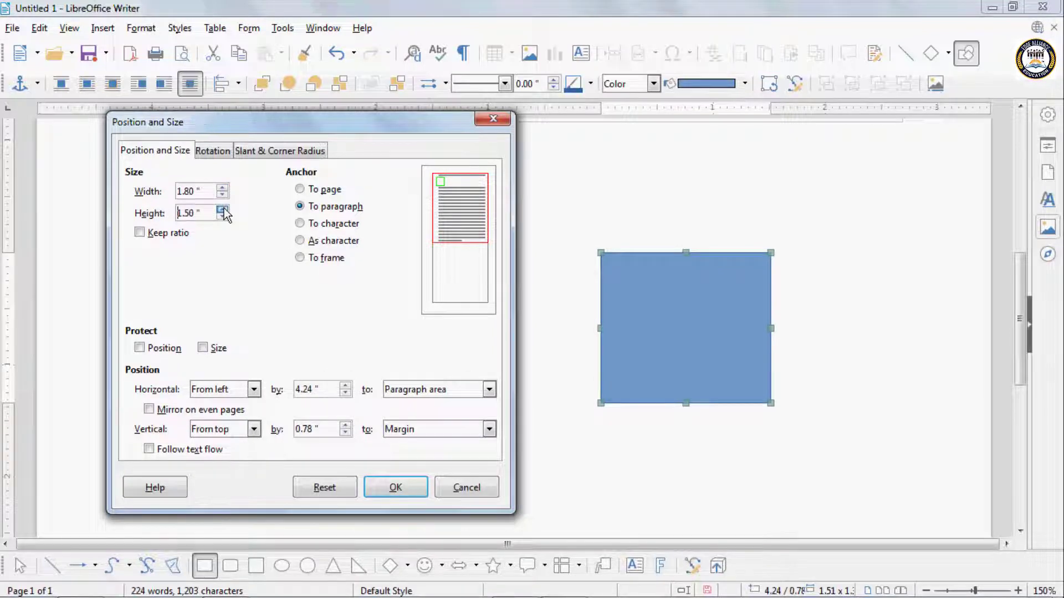
{"action": "left_click", "coordinate": [223, 210]}
Scale the rectangle to 2.36" by 2.12" with Keep ratio selected, and turn Keep ratio off again.
{"action": "left_click", "coordinate": [139, 232]}
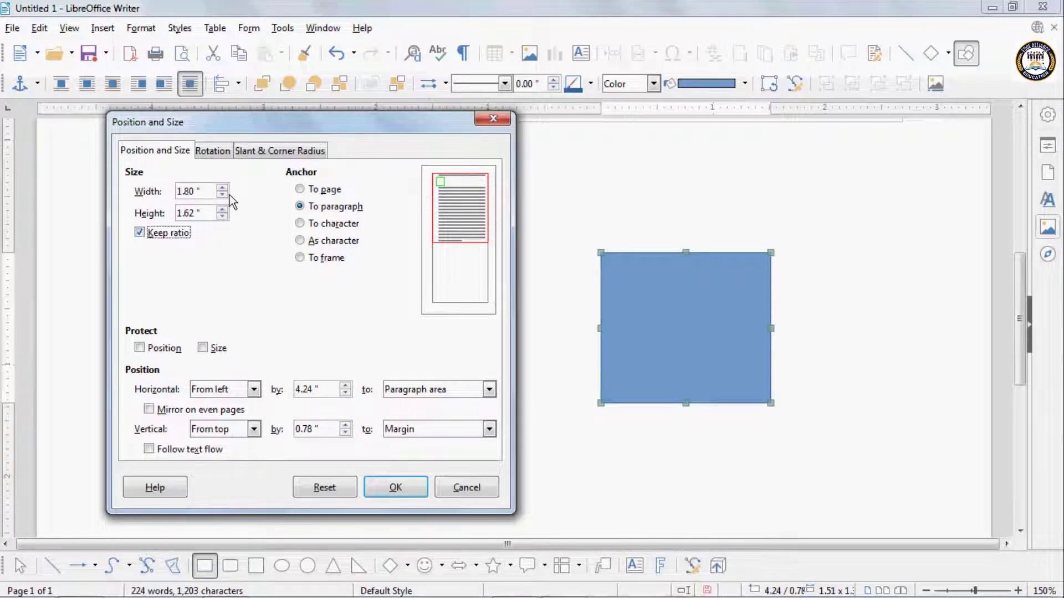
{"action": "left_click", "coordinate": [222, 188]}
{"action": "left_click", "coordinate": [222, 188]}
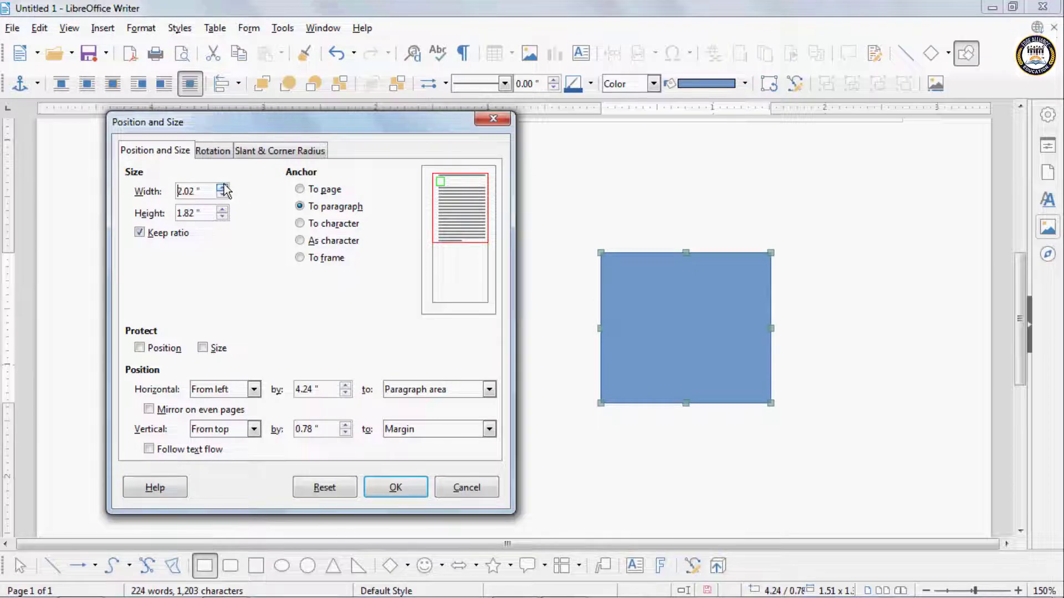
{"action": "left_click", "coordinate": [222, 189]}
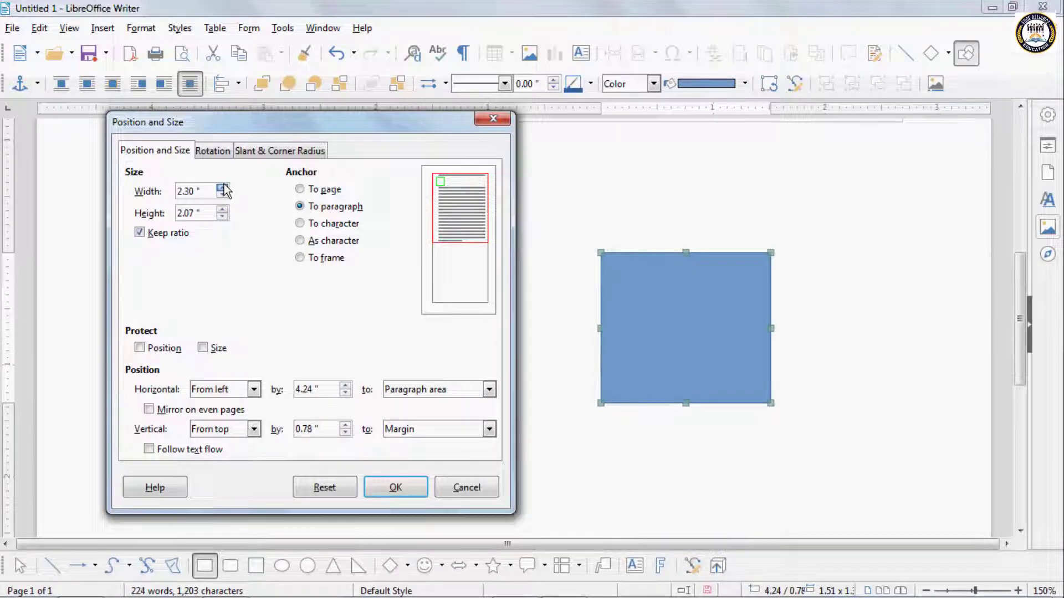
{"action": "left_click", "coordinate": [142, 235]}
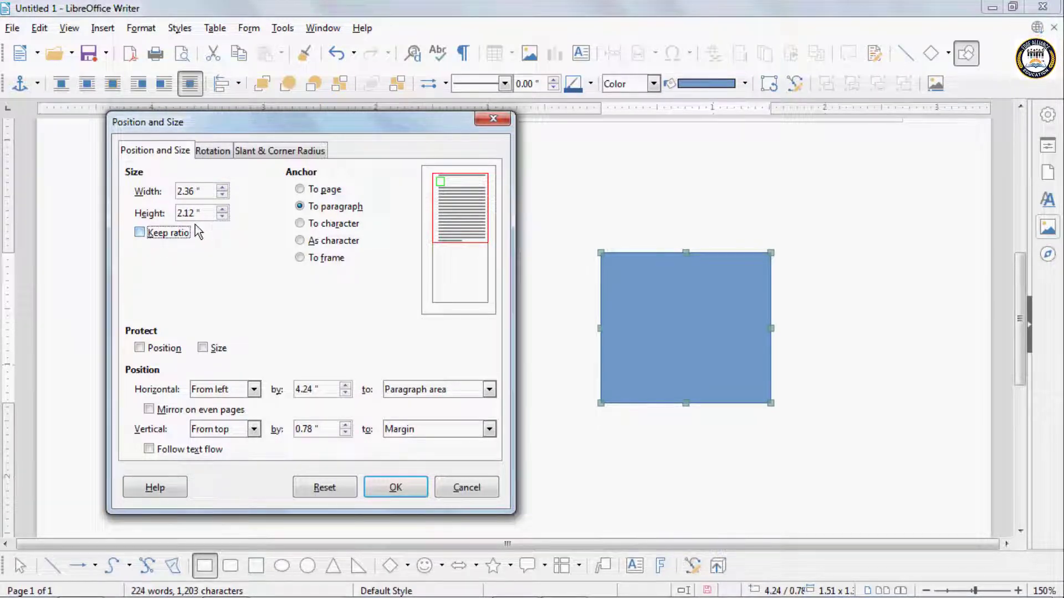
Set the rectangle's width to 2.20" and its height to 2.04" independently, and apply the new size.
{"action": "left_click", "coordinate": [223, 194]}
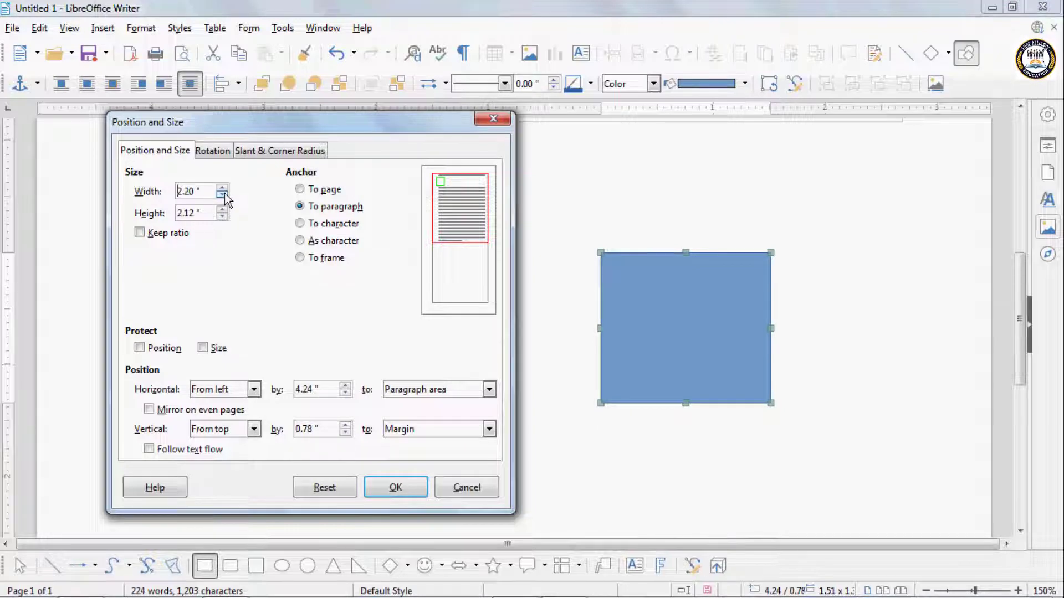
{"action": "left_click", "coordinate": [222, 217]}
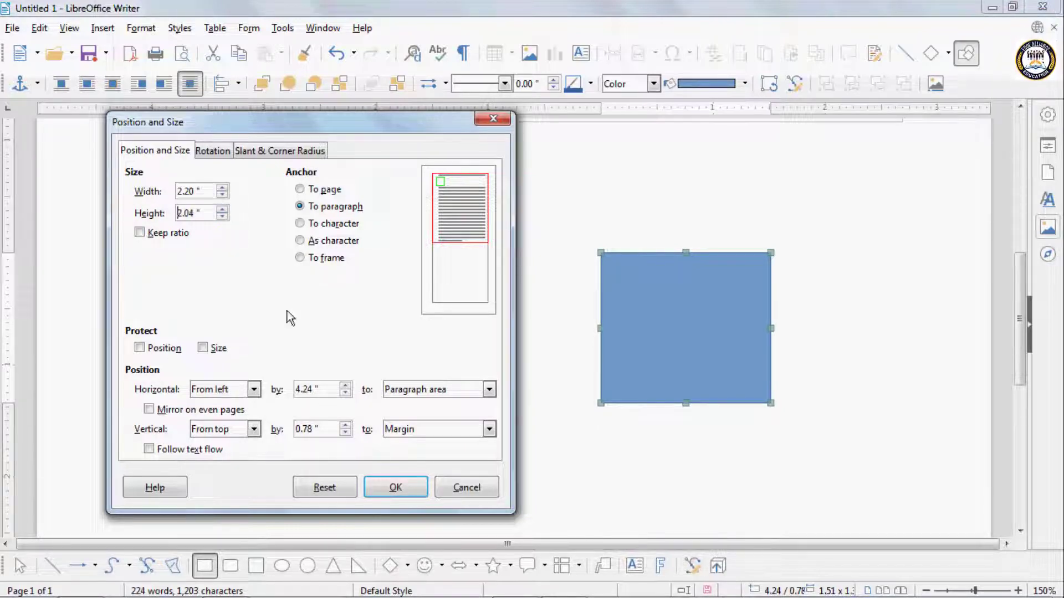
{"action": "left_click", "coordinate": [397, 487]}
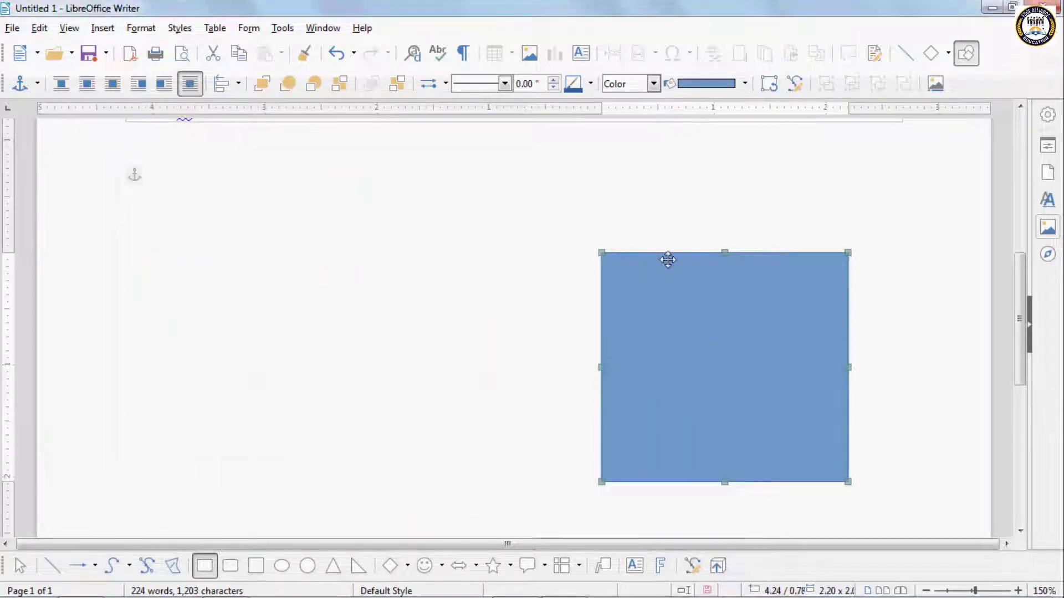
Protect the rectangle's position in its position and size settings, and apply the change.
{"action": "left_click", "coordinate": [135, 29]}
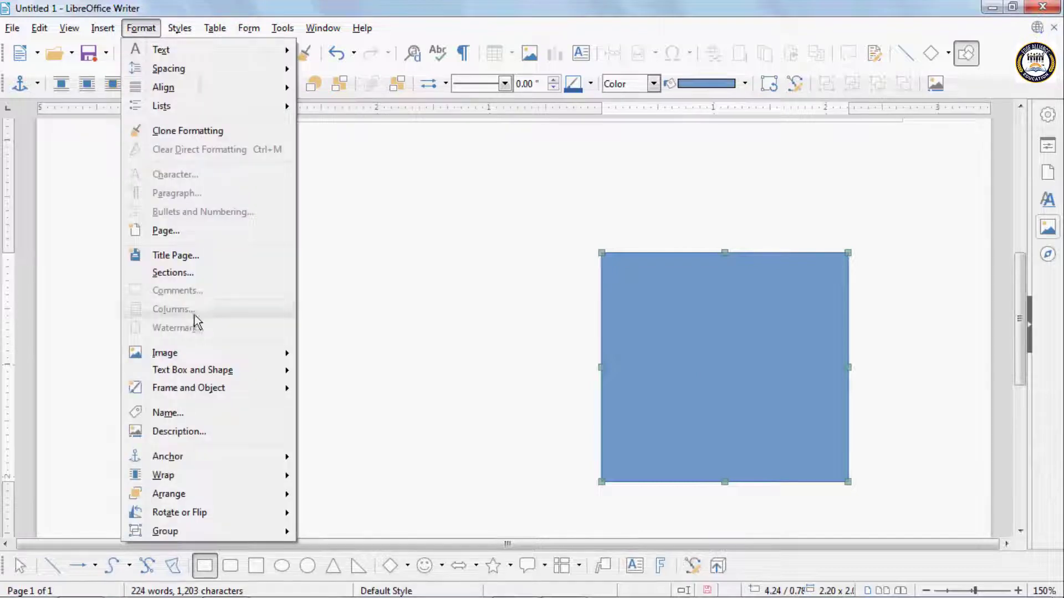
{"action": "mouse_move", "coordinate": [206, 370]}
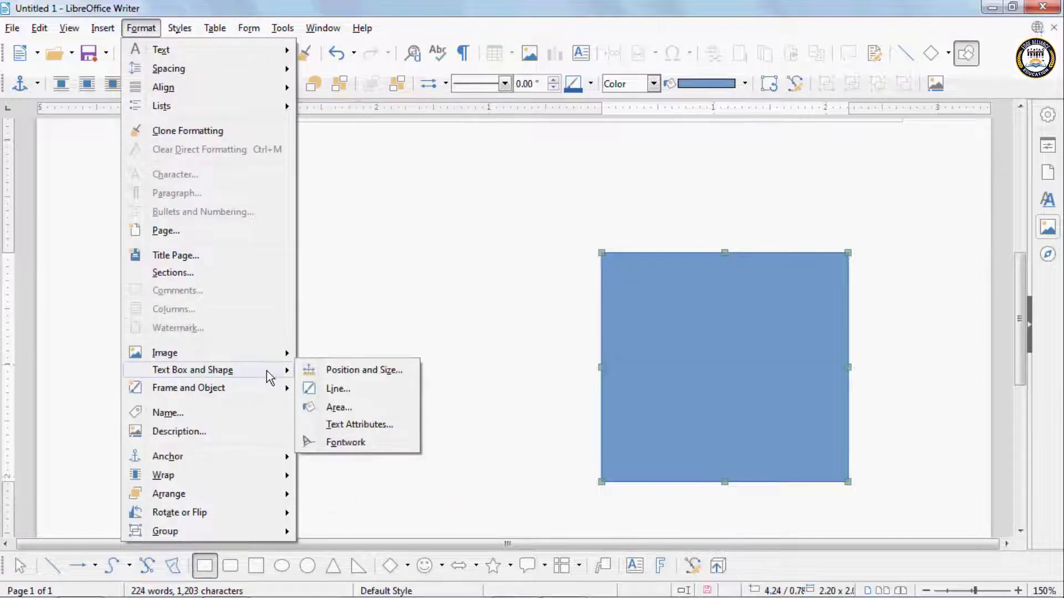
{"action": "left_click", "coordinate": [325, 370]}
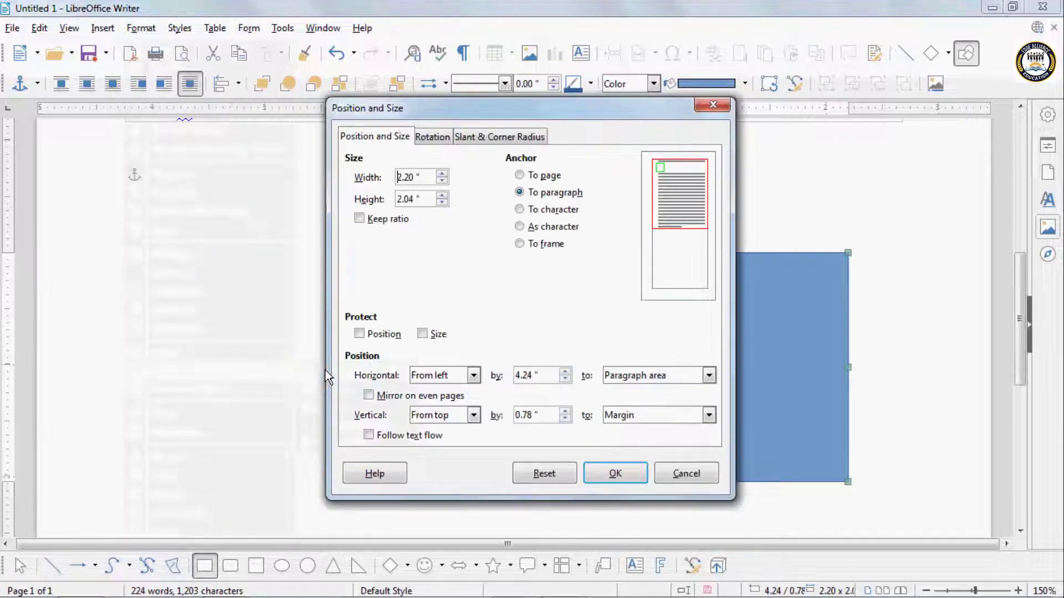
{"action": "left_click", "coordinate": [359, 334]}
{"action": "left_click", "coordinate": [615, 474]}
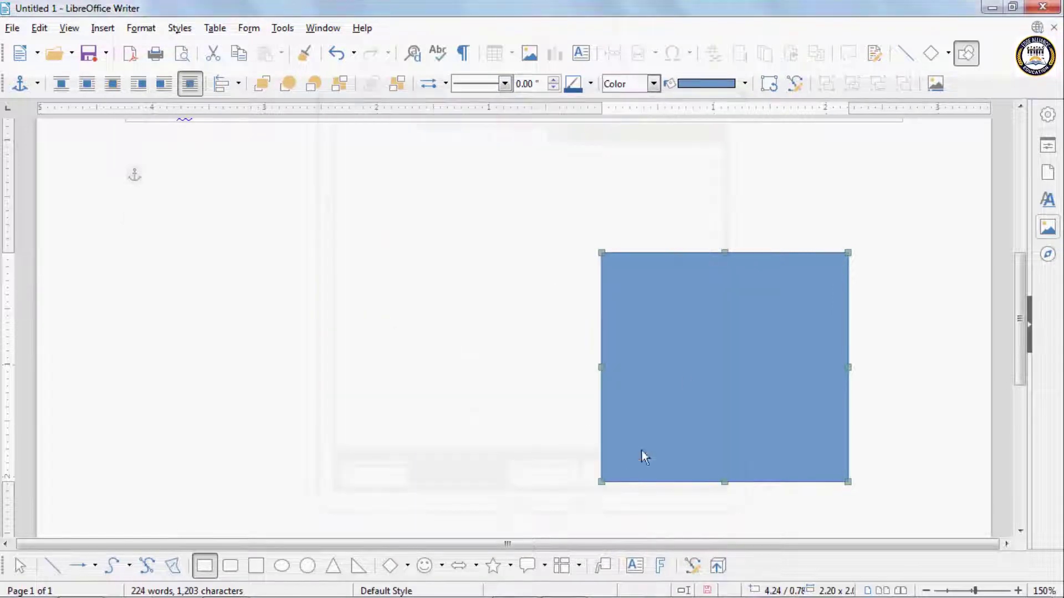
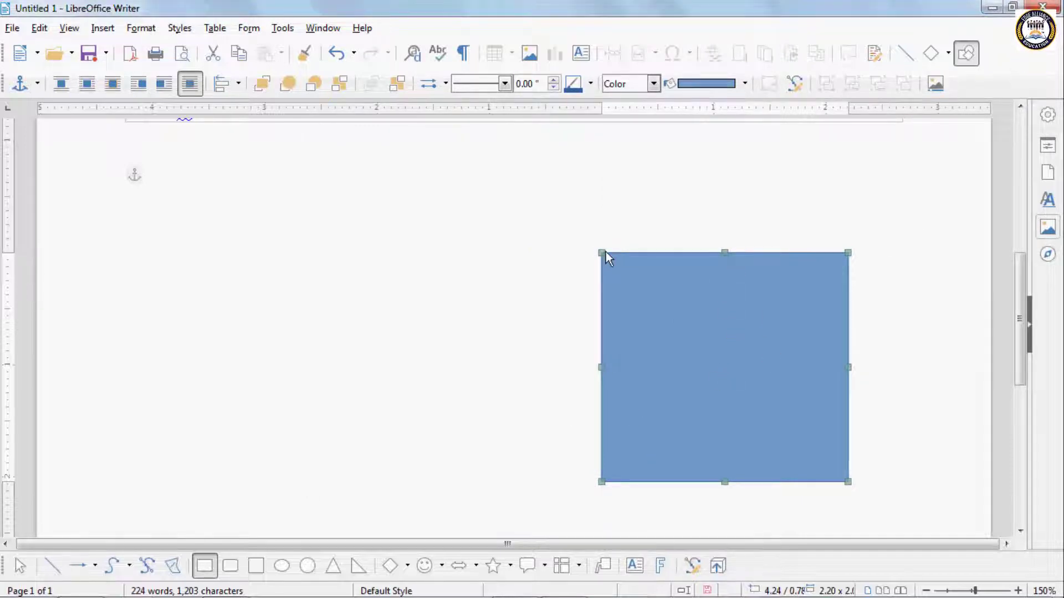
Bring up the Text Box and Shape formatting options for the protected rectangle.
{"action": "left_click", "coordinate": [141, 28]}
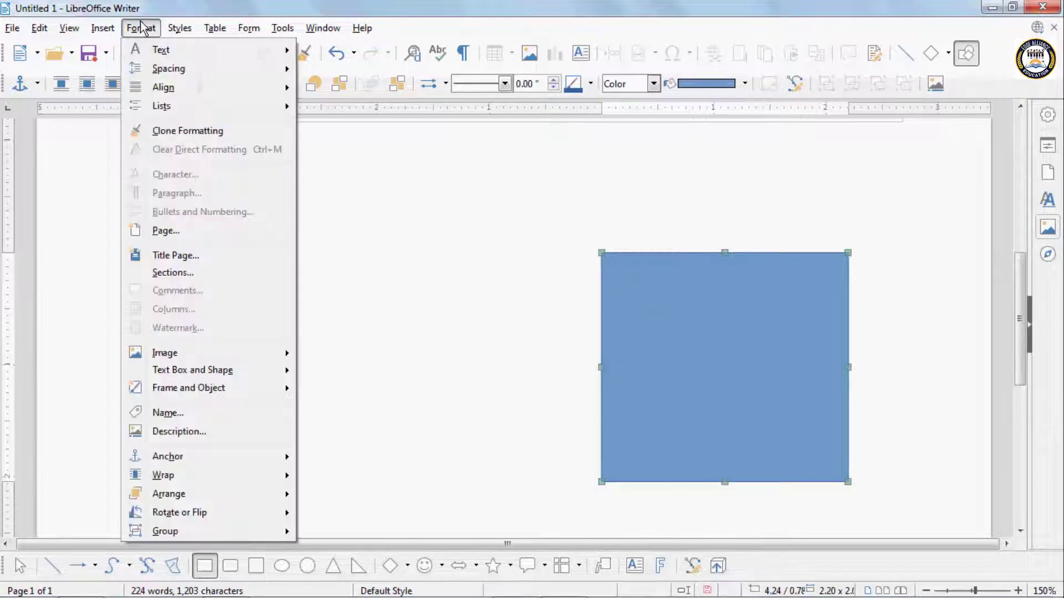
{"action": "mouse_move", "coordinate": [280, 374]}
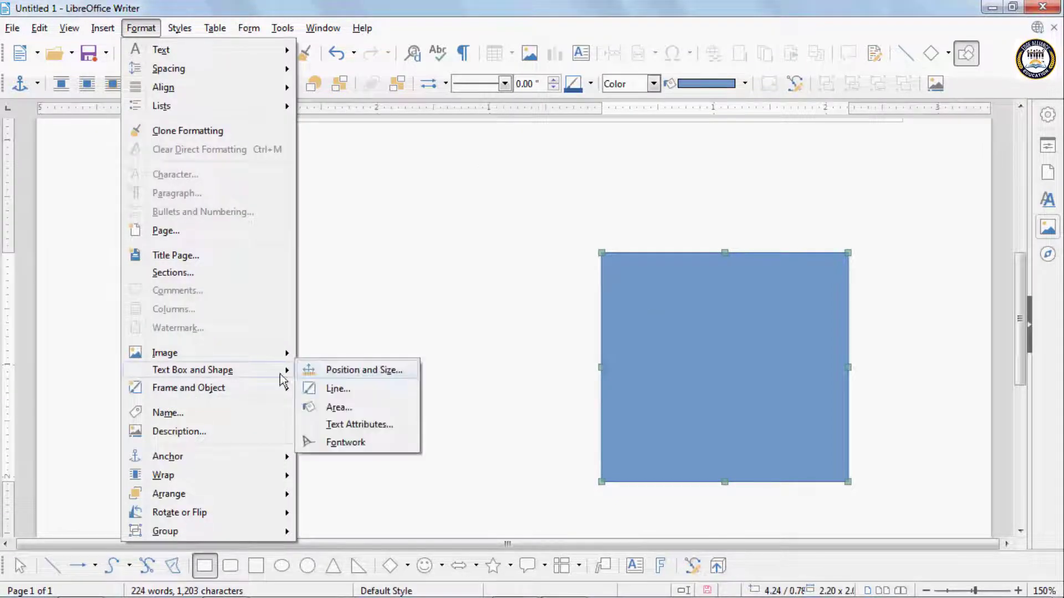
Turn off the blue rectangle's position protection, and move it toward the page's centre, resizing it to about 2.34 × 2.21 inches.
{"action": "left_click", "coordinate": [363, 371]}
{"action": "left_click", "coordinate": [376, 334]}
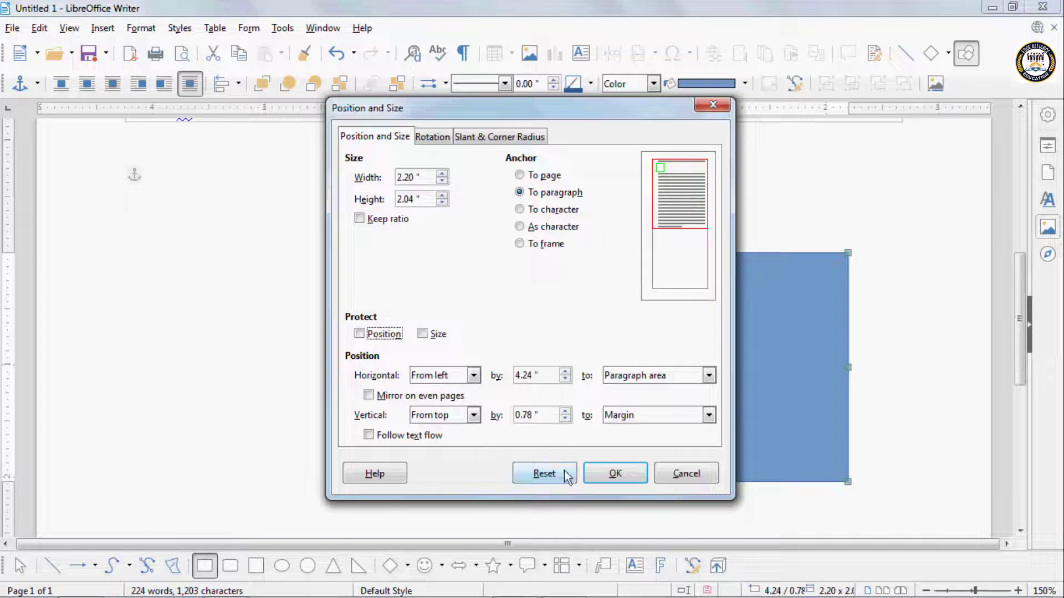
{"action": "left_click", "coordinate": [615, 473]}
{"action": "left_click_drag", "start_coordinate": [594, 355], "coordinate": [392, 297]}
{"action": "left_click_drag", "start_coordinate": [573, 446], "coordinate": [588, 465]}
Protect the rectangle's size and reposition it at about 1.95 inches horizontally and 0.68 inches vertically.
{"action": "left_click", "coordinate": [141, 28]}
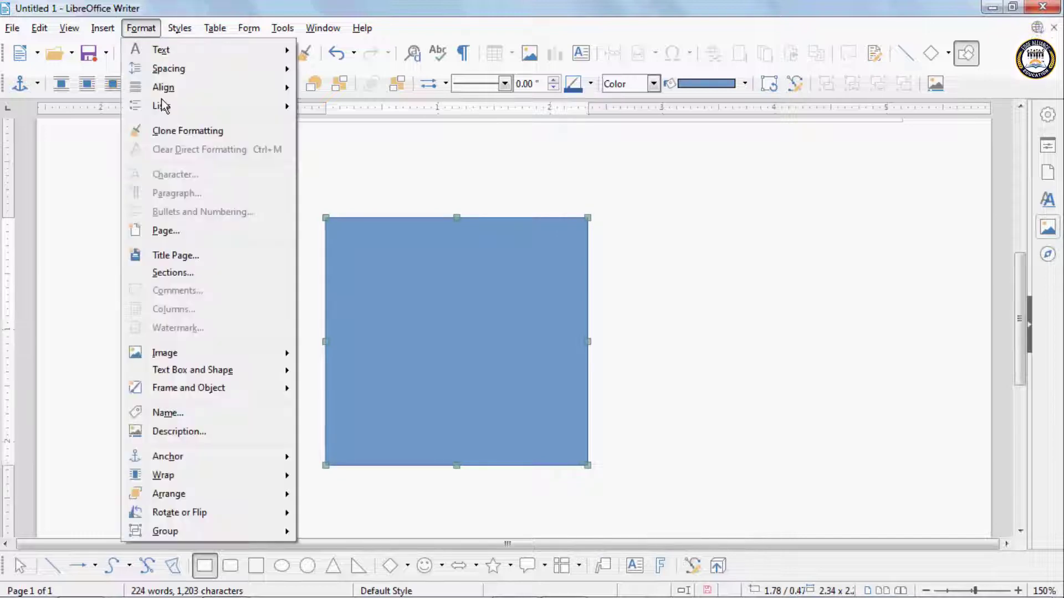
{"action": "mouse_move", "coordinate": [194, 366]}
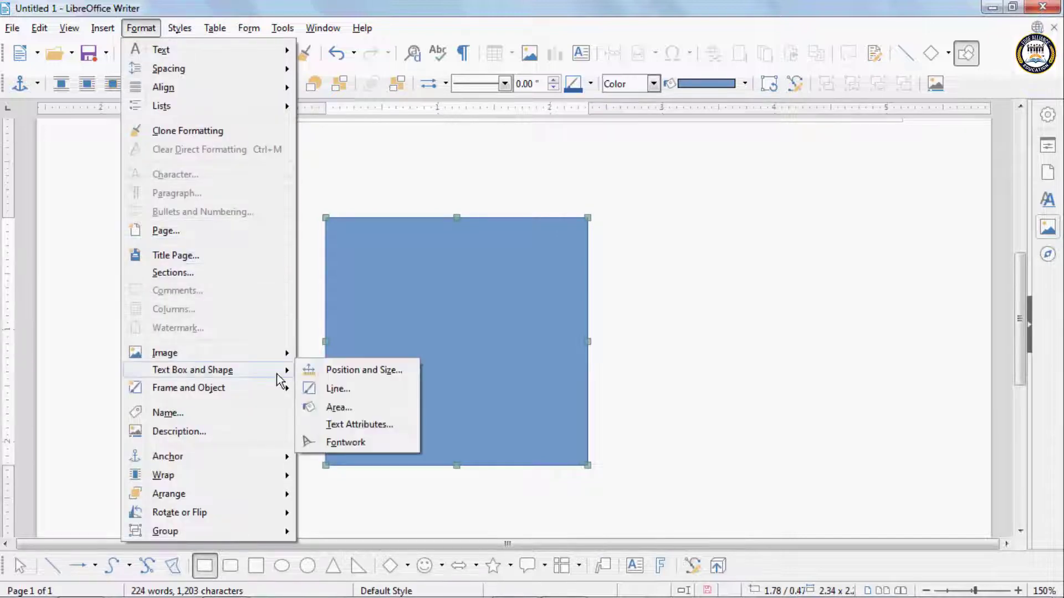
{"action": "left_click", "coordinate": [344, 371]}
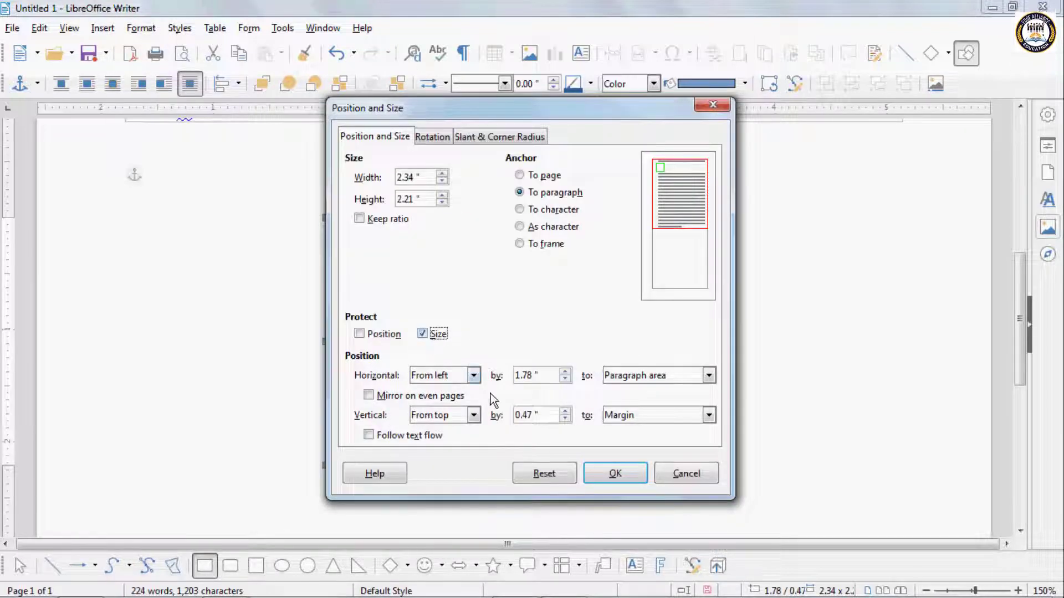
{"action": "left_click", "coordinate": [613, 473]}
{"action": "left_click_drag", "start_coordinate": [433, 349], "coordinate": [286, 332]}
{"action": "left_click_drag", "start_coordinate": [286, 332], "coordinate": [481, 349]}
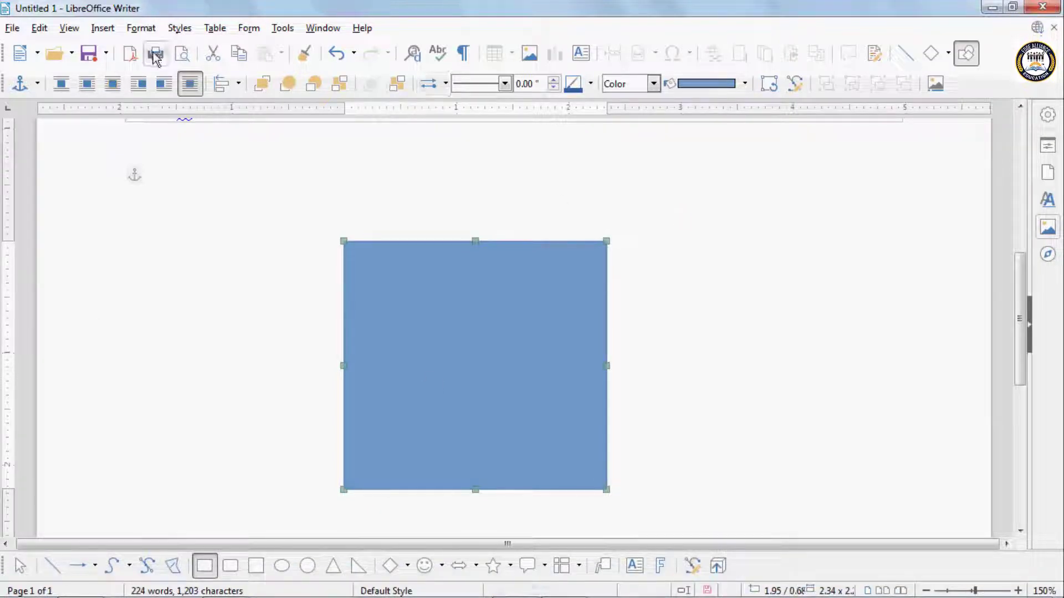
Turn off the rectangle's size protection and shrink it to about 1.97 × 1.79 inches.
{"action": "left_click", "coordinate": [153, 31]}
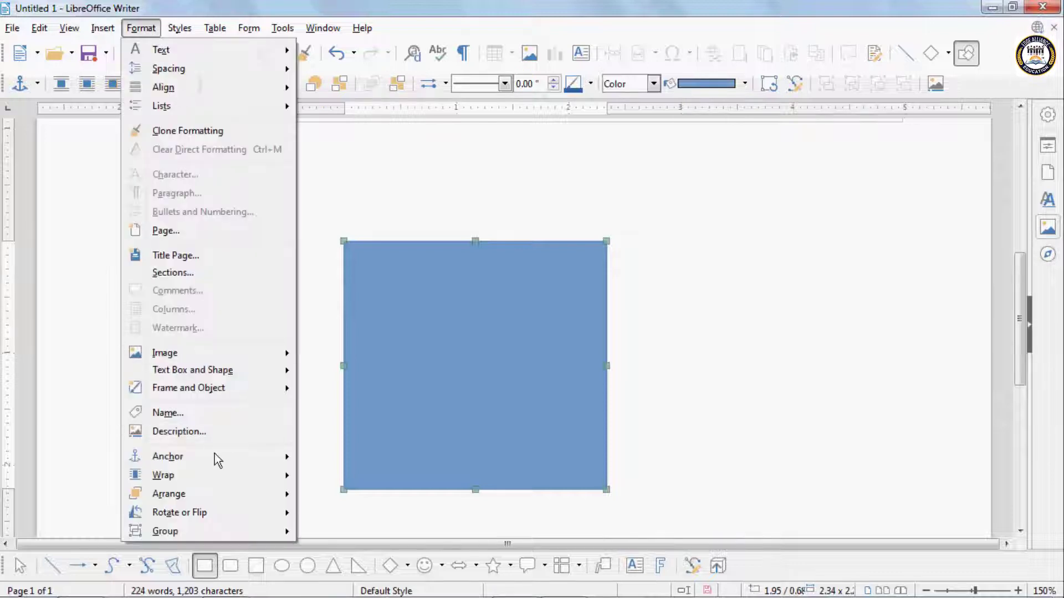
{"action": "mouse_move", "coordinate": [189, 376]}
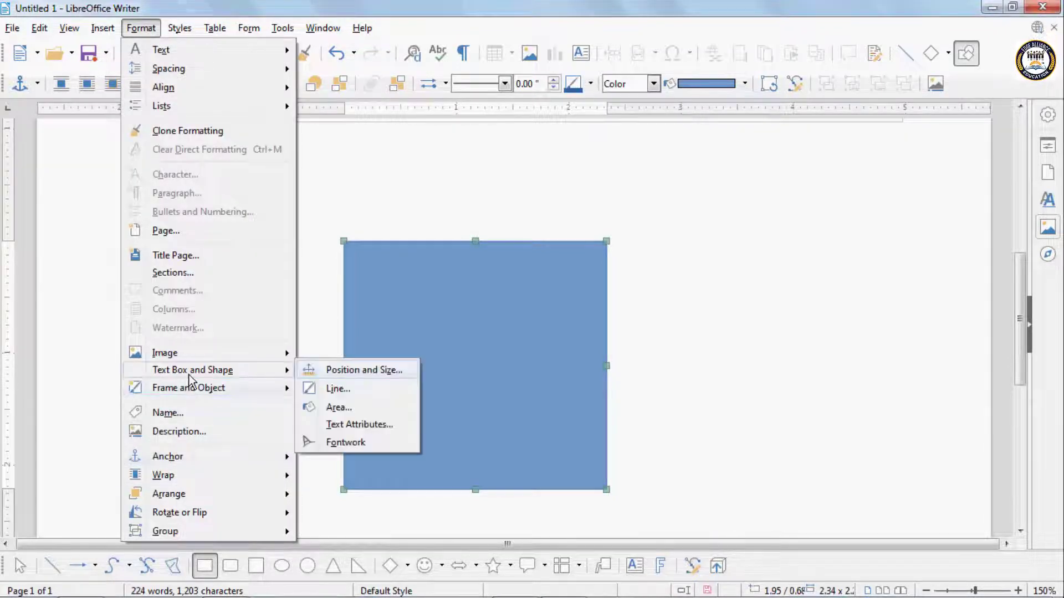
{"action": "left_click", "coordinate": [323, 371]}
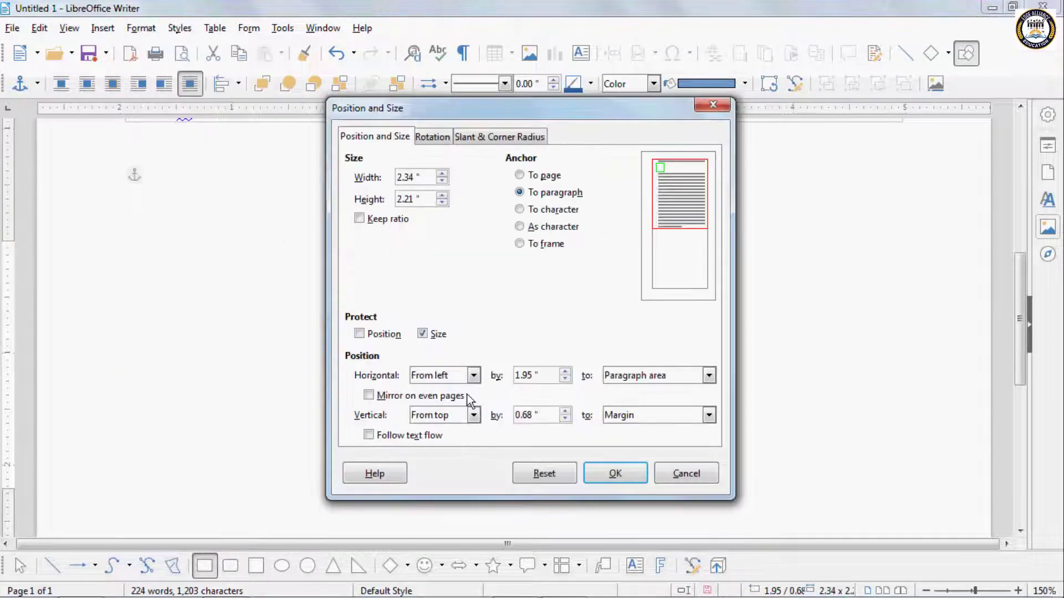
{"action": "left_click", "coordinate": [605, 471]}
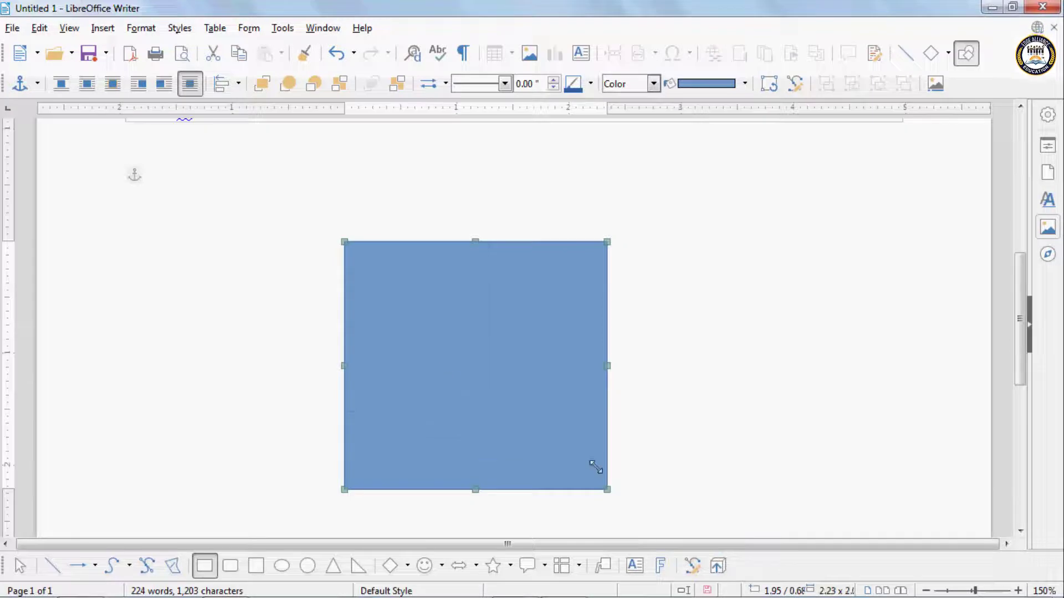
{"action": "left_click_drag", "start_coordinate": [485, 383], "coordinate": [565, 443]}
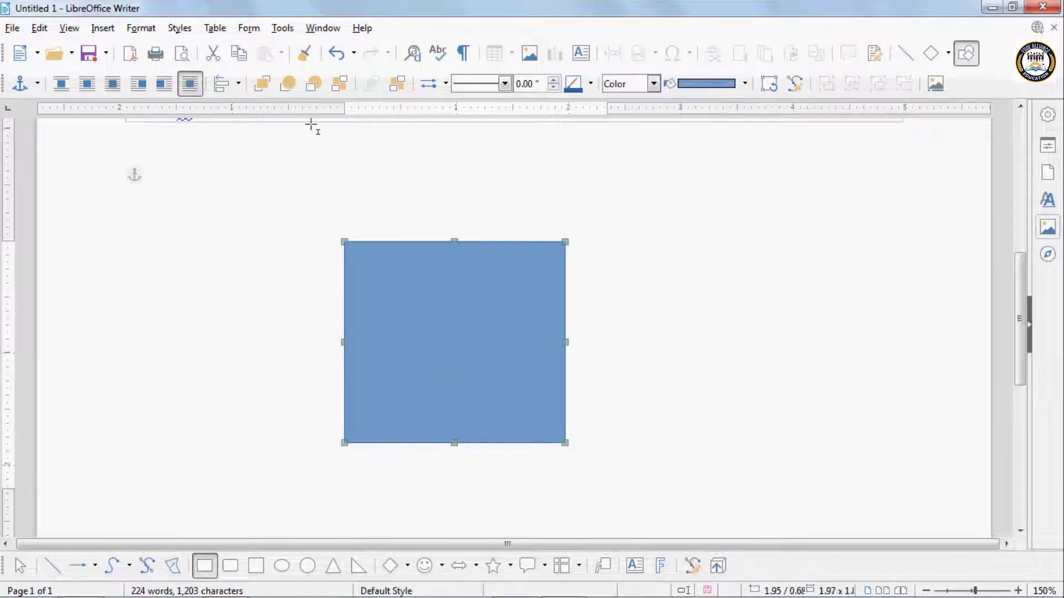
{"action": "left_click", "coordinate": [142, 28]}
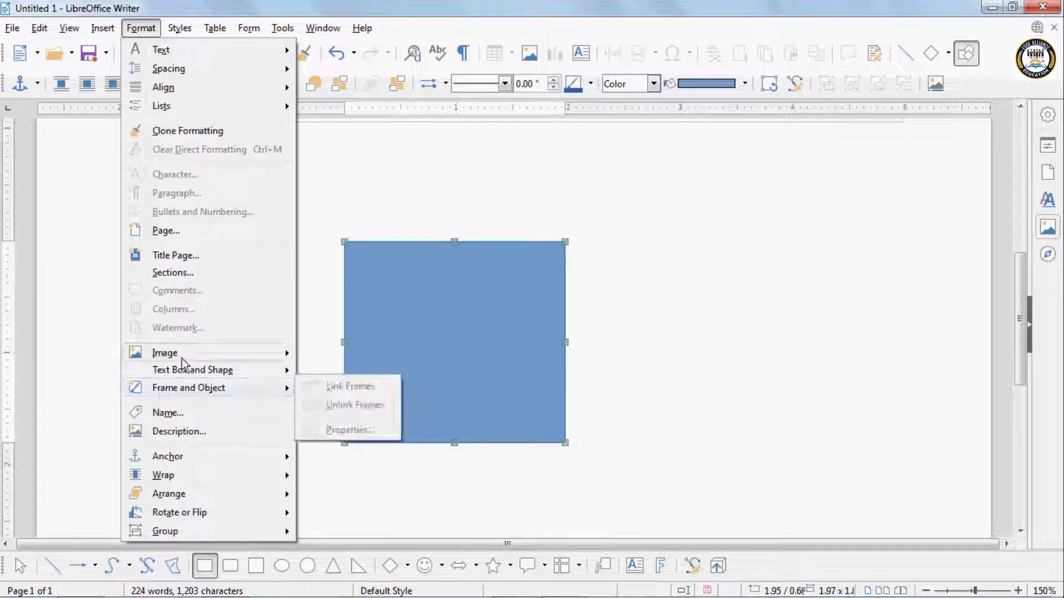
{"action": "mouse_move", "coordinate": [221, 370]}
{"action": "left_click", "coordinate": [357, 370]}
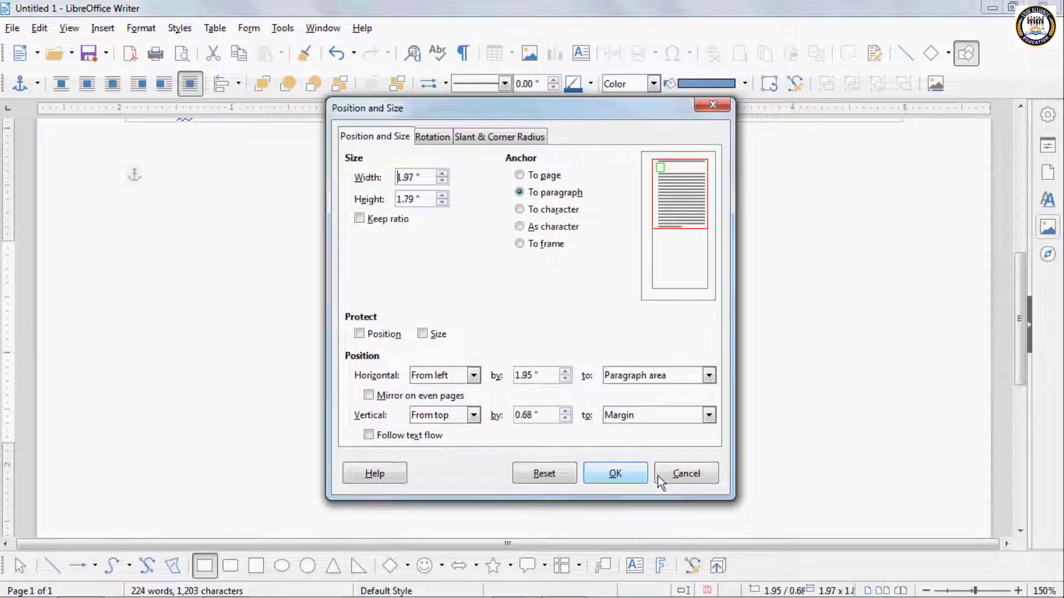
{"action": "left_click", "coordinate": [688, 479]}
Move the rectangle up over the first paragraphs of text and shrink it to about 1.73 × 1.28 inches.
{"action": "scroll", "coordinate": [665, 483], "scroll_direction": "up", "scroll_amount": 2}
{"action": "left_click_drag", "start_coordinate": [456, 470], "coordinate": [421, 314]}
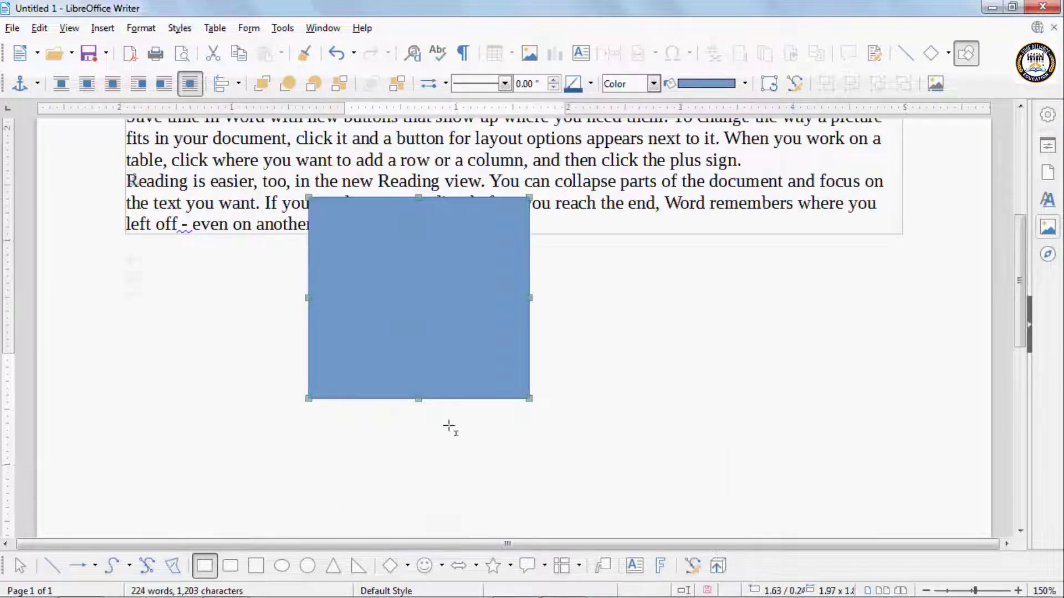
{"action": "scroll", "coordinate": [450, 435], "scroll_direction": "up", "scroll_amount": 3}
{"action": "left_click_drag", "start_coordinate": [451, 454], "coordinate": [416, 290]}
{"action": "scroll", "coordinate": [467, 412], "scroll_direction": "up", "scroll_amount": 3}
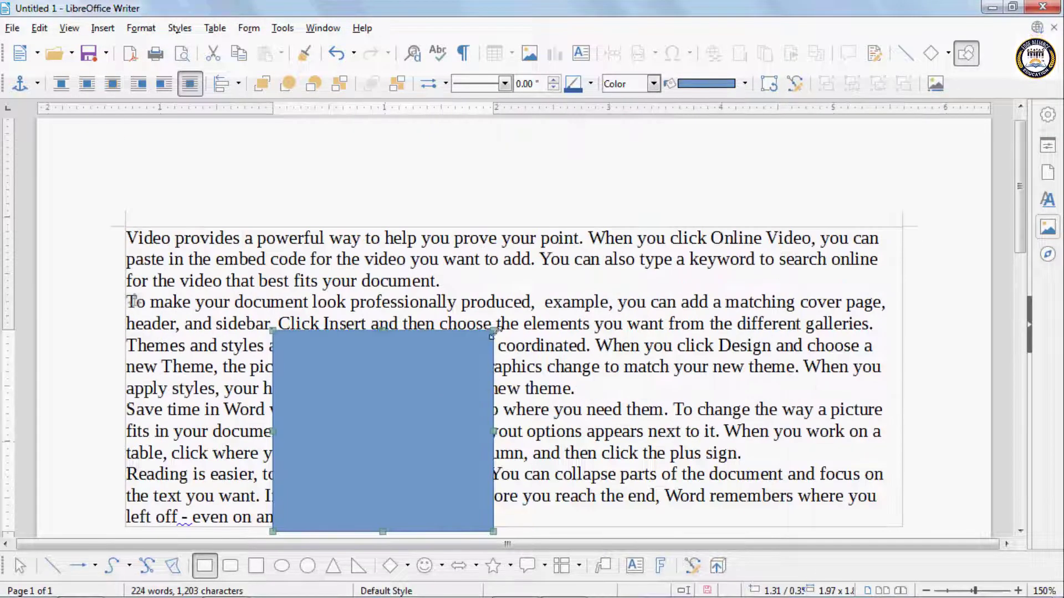
{"action": "left_click_drag", "start_coordinate": [491, 334], "coordinate": [466, 389]}
{"action": "left_click_drag", "start_coordinate": [408, 409], "coordinate": [341, 275]}
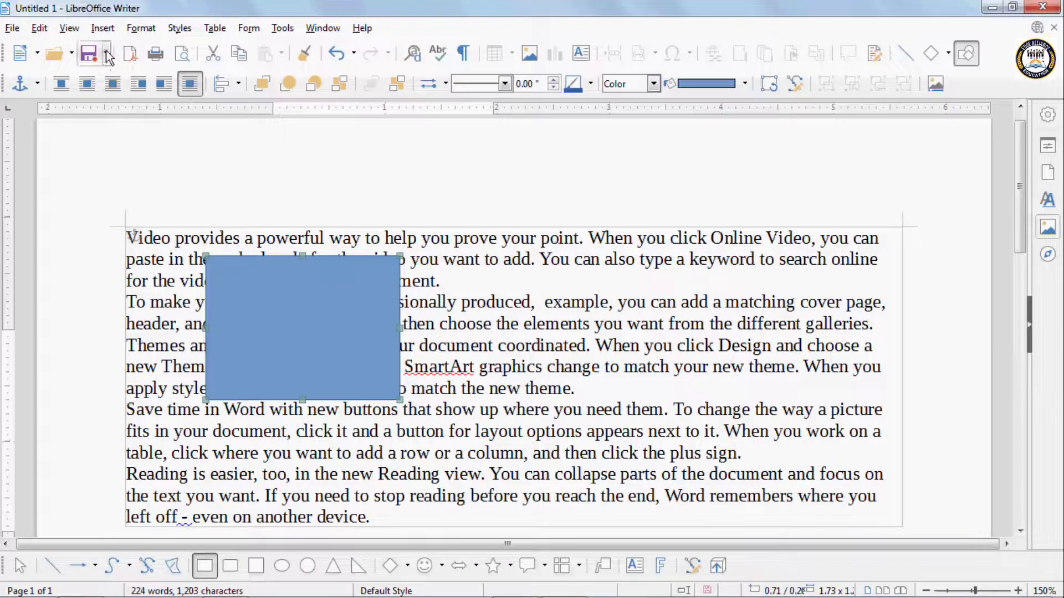
Set the rectangle's horizontal position to Left relative to the paragraph area.
{"action": "left_click", "coordinate": [142, 32]}
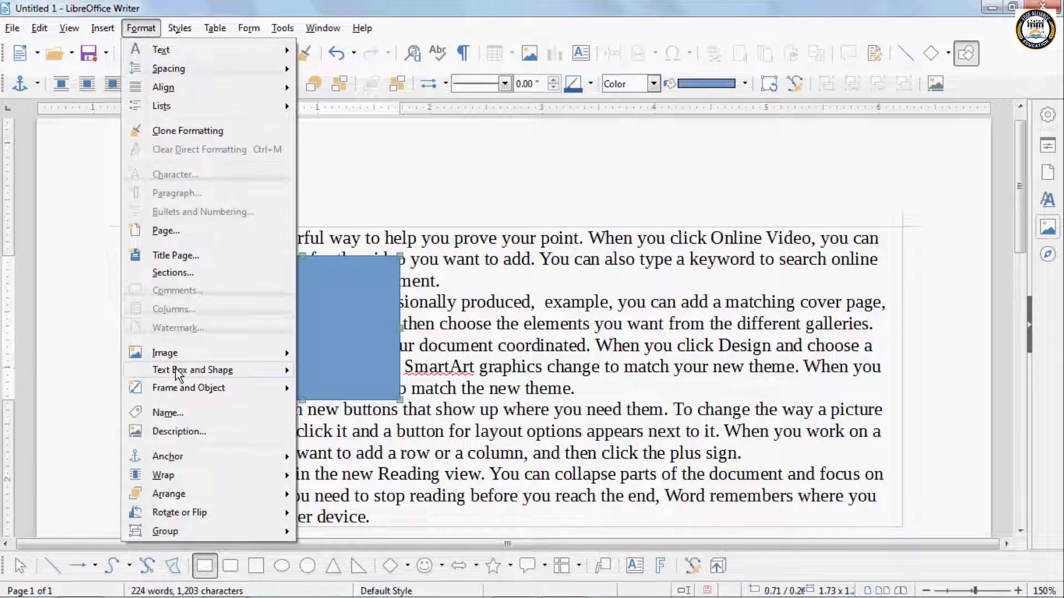
{"action": "mouse_move", "coordinate": [178, 375]}
{"action": "left_click", "coordinate": [349, 370]}
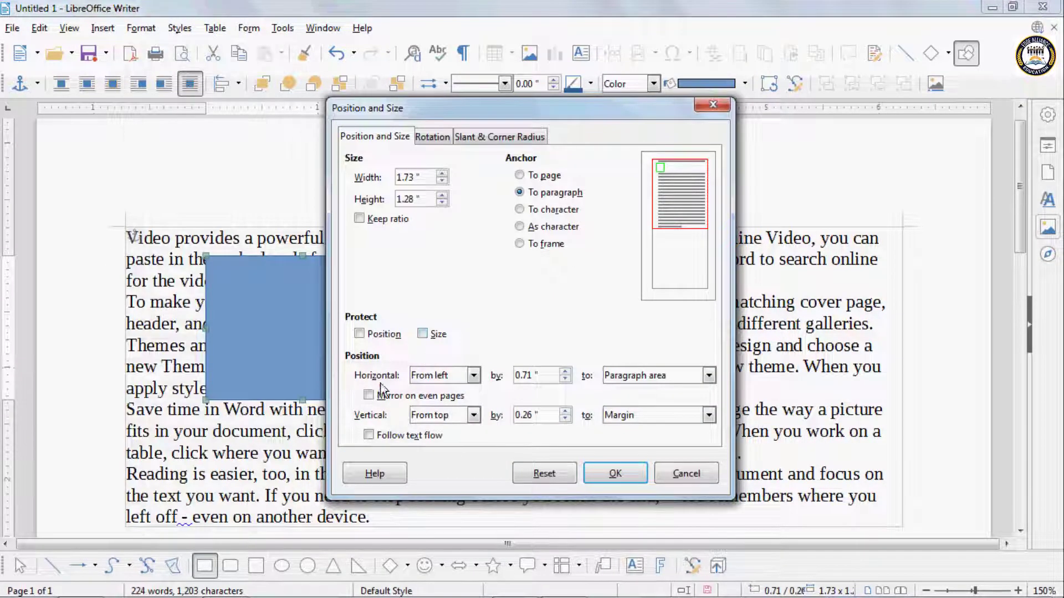
{"action": "left_click", "coordinate": [423, 377]}
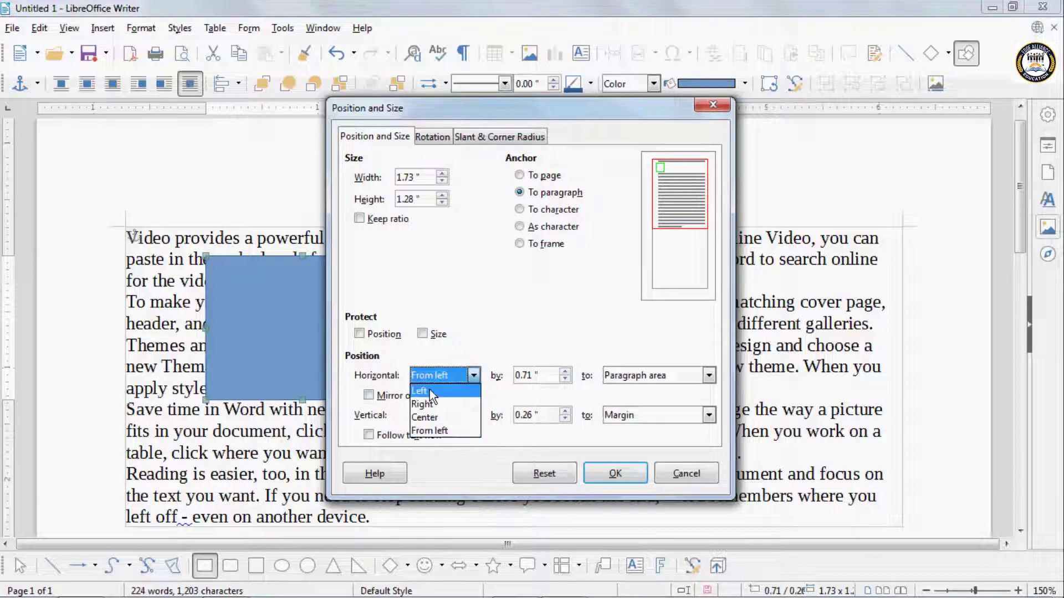
{"action": "left_click", "coordinate": [430, 390]}
{"action": "left_click", "coordinate": [609, 473]}
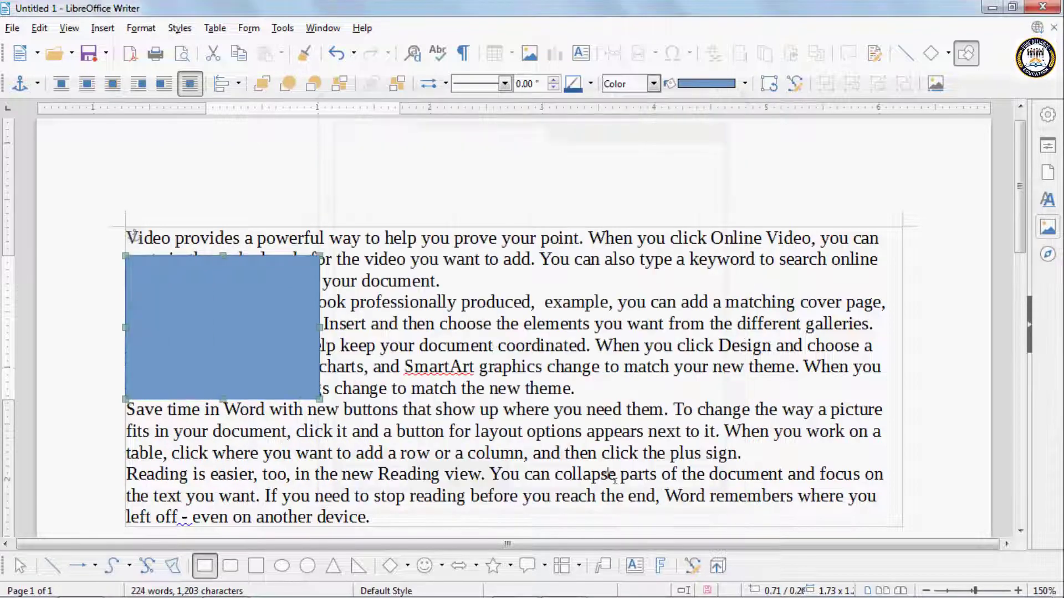
Set the rectangle's horizontal position to Right relative to the paragraph area.
{"action": "left_click", "coordinate": [140, 28]}
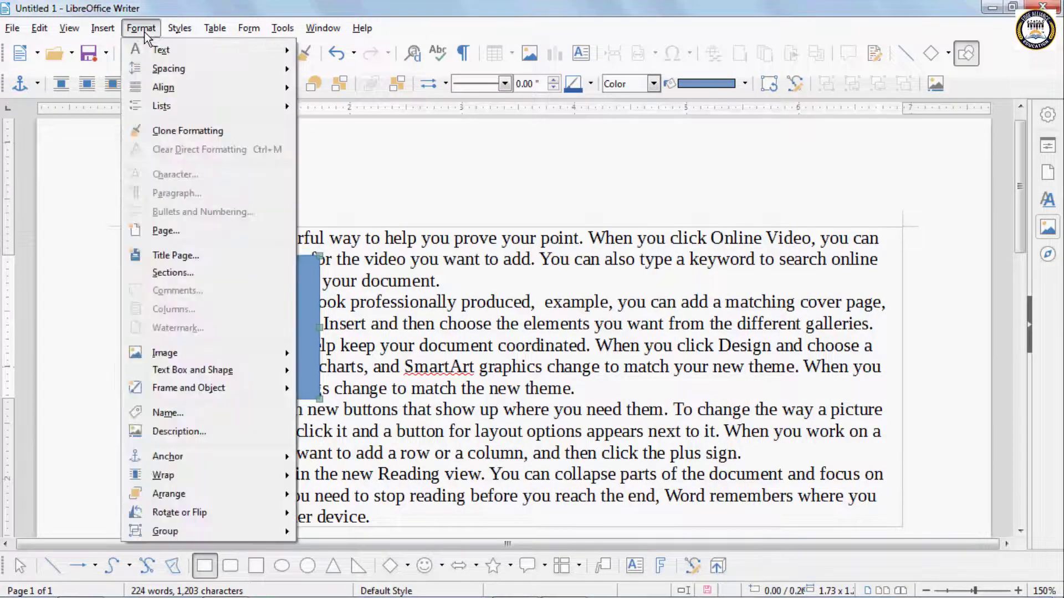
{"action": "mouse_move", "coordinate": [227, 375]}
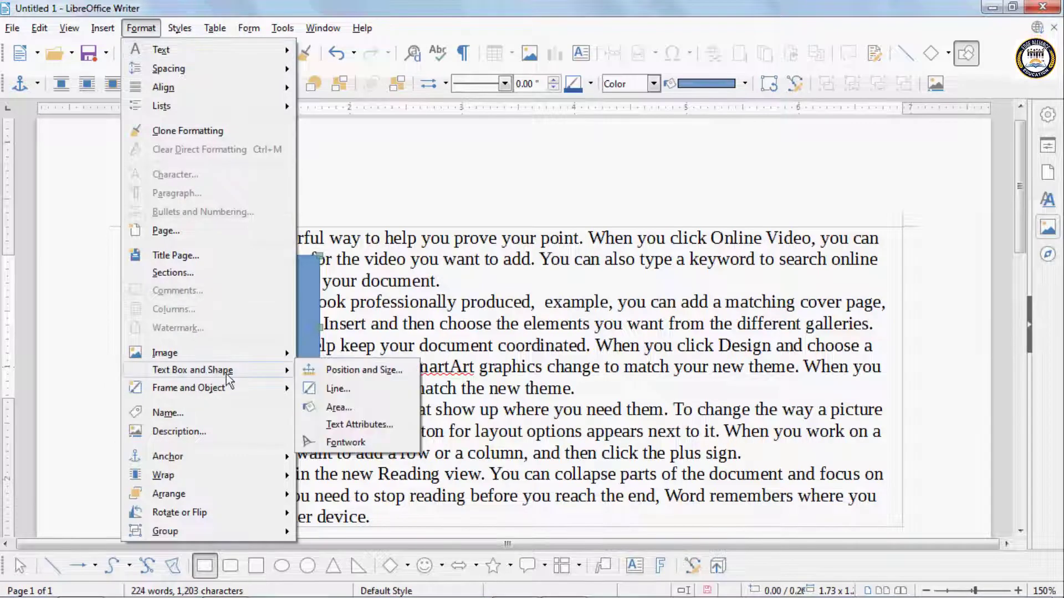
{"action": "left_click", "coordinate": [334, 370]}
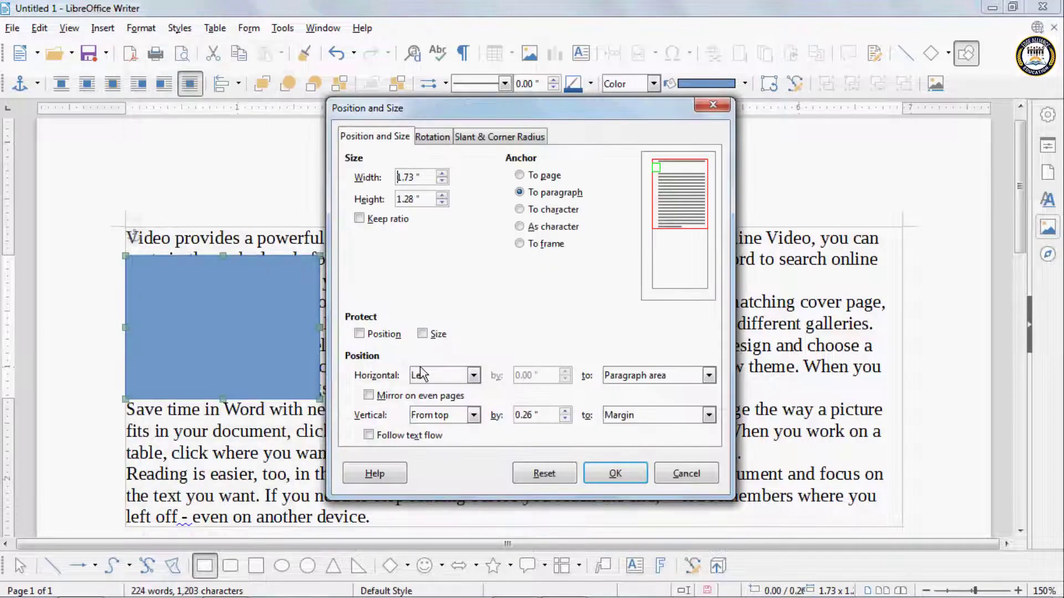
{"action": "left_click", "coordinate": [443, 375]}
{"action": "left_click", "coordinate": [423, 404]}
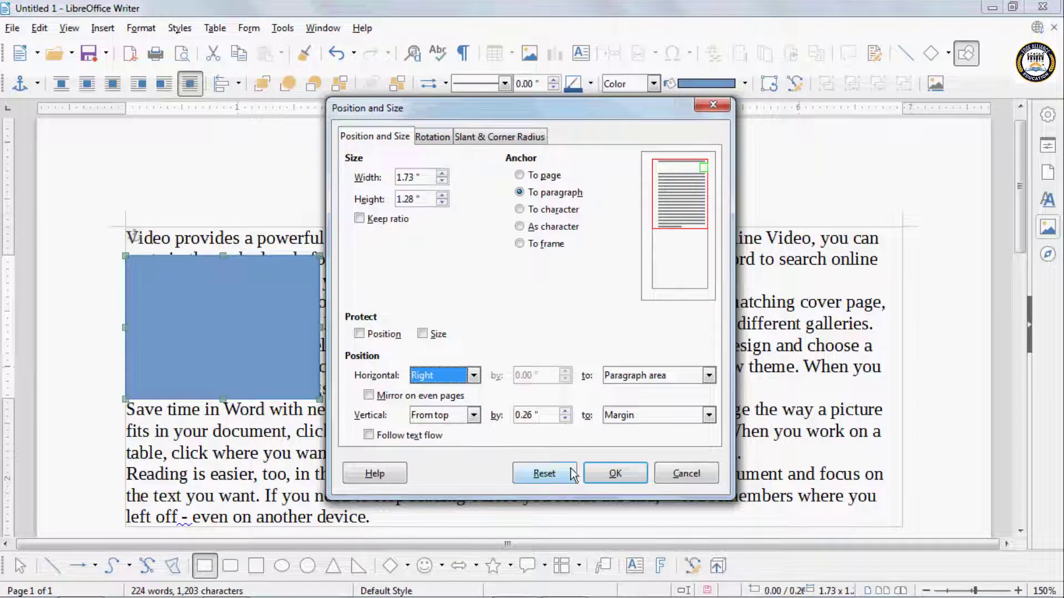
{"action": "left_click", "coordinate": [609, 473]}
Set the rectangle's horizontal position to Center relative to the paragraph area.
{"action": "left_click", "coordinate": [140, 28]}
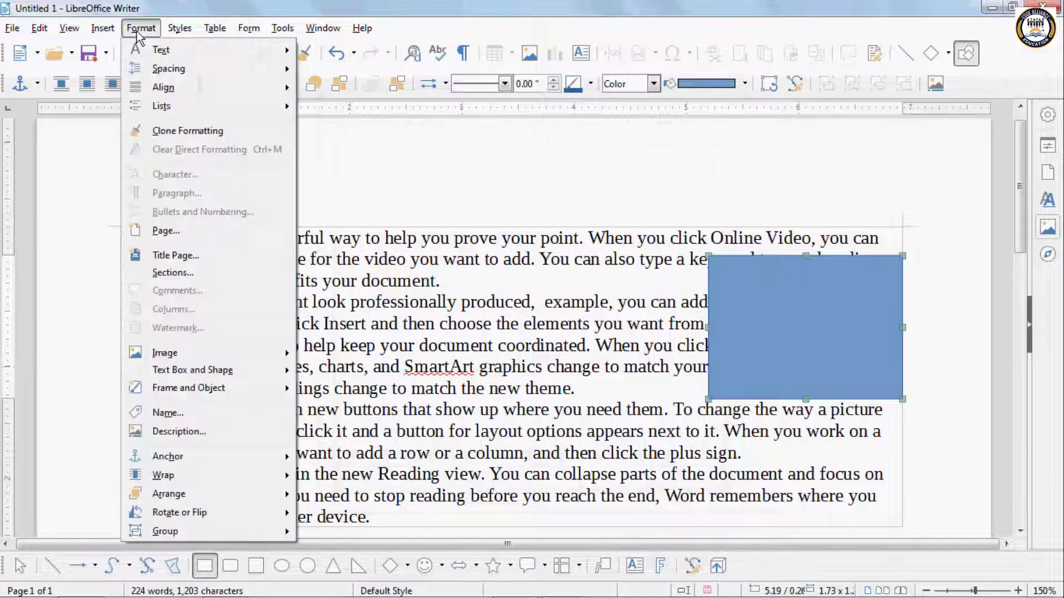
{"action": "mouse_move", "coordinate": [248, 373]}
{"action": "left_click", "coordinate": [349, 371]}
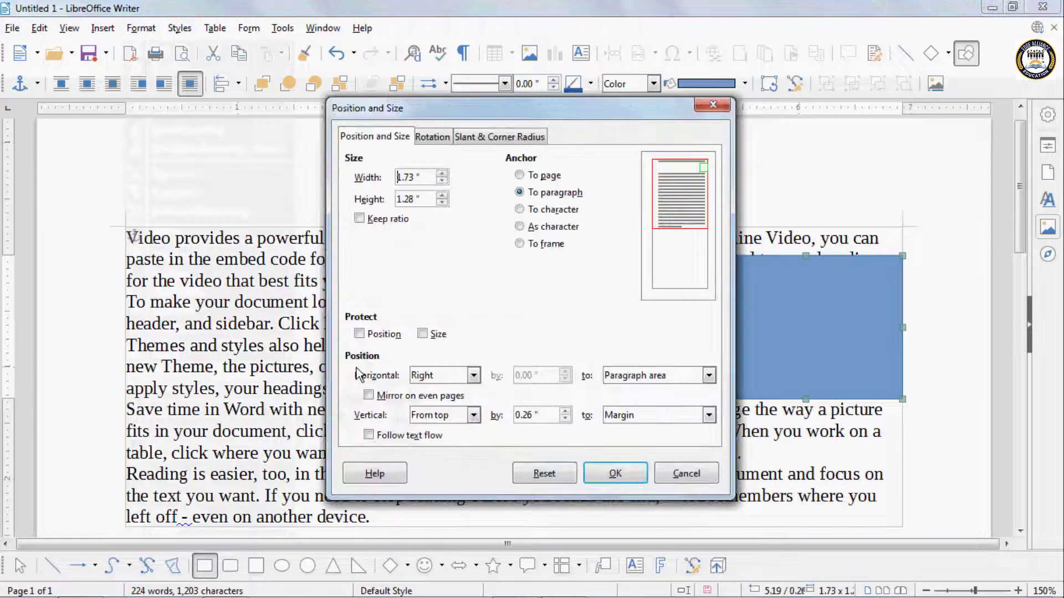
{"action": "left_click", "coordinate": [444, 375]}
{"action": "left_click", "coordinate": [435, 420]}
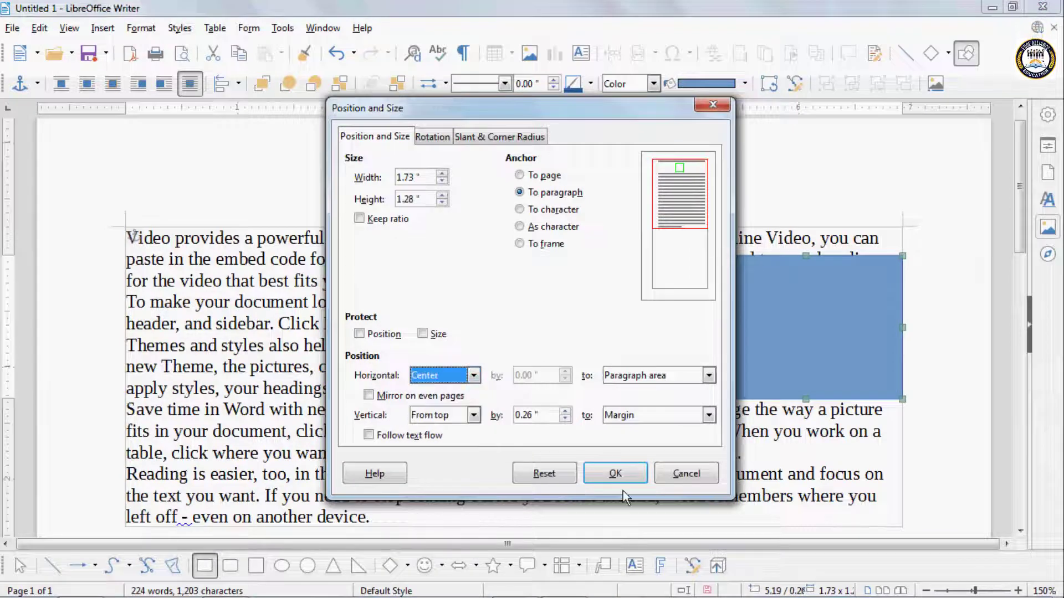
{"action": "left_click", "coordinate": [614, 474]}
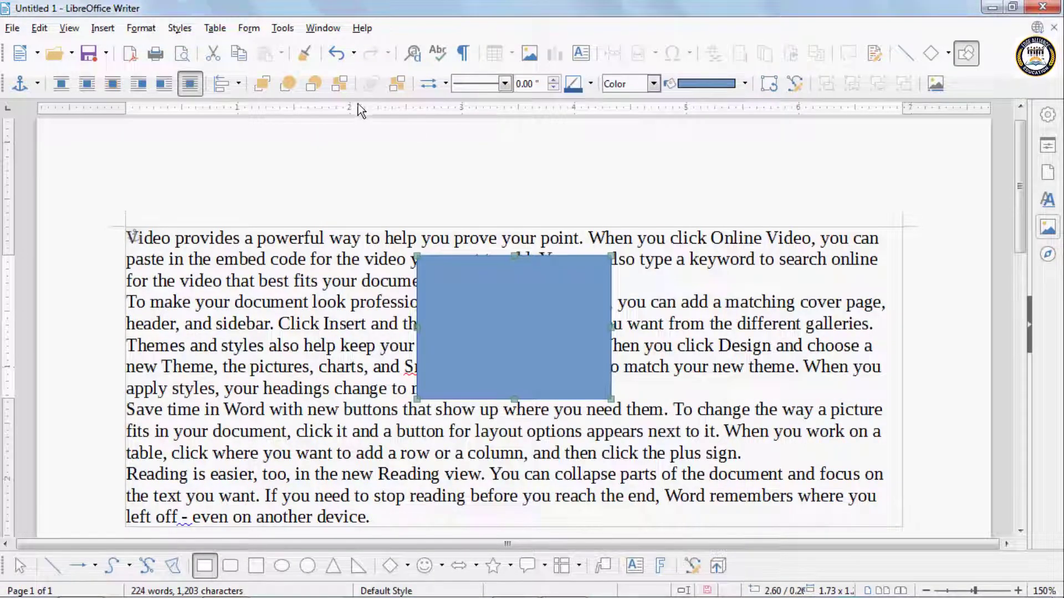
Set the rectangle's horizontal position to From left with a 0.00 inch offset to the paragraph area.
{"action": "left_click", "coordinate": [140, 28]}
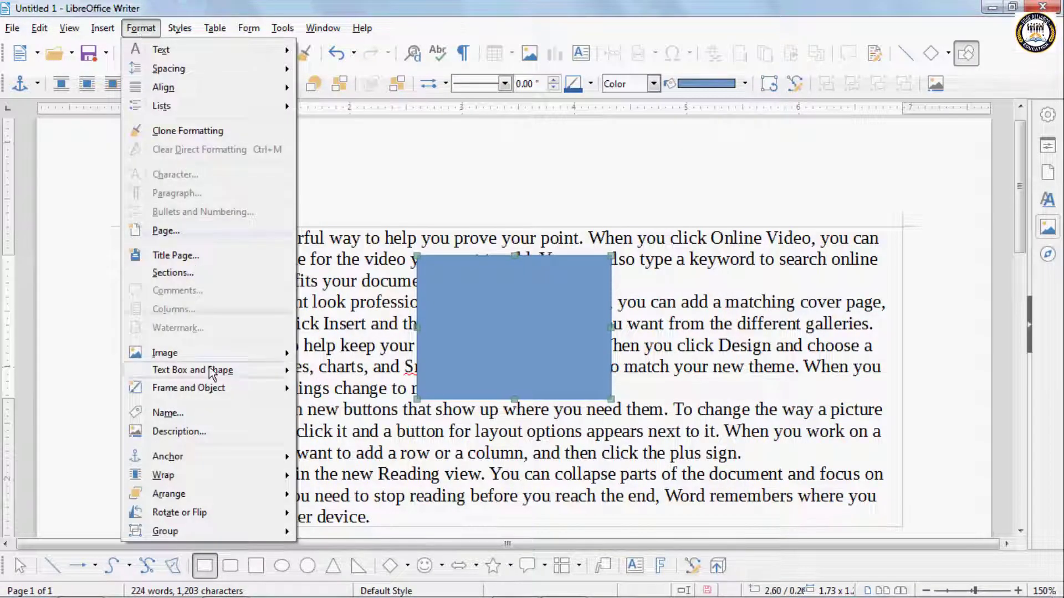
{"action": "mouse_move", "coordinate": [208, 370]}
{"action": "left_click", "coordinate": [339, 369]}
{"action": "left_click", "coordinate": [474, 375]}
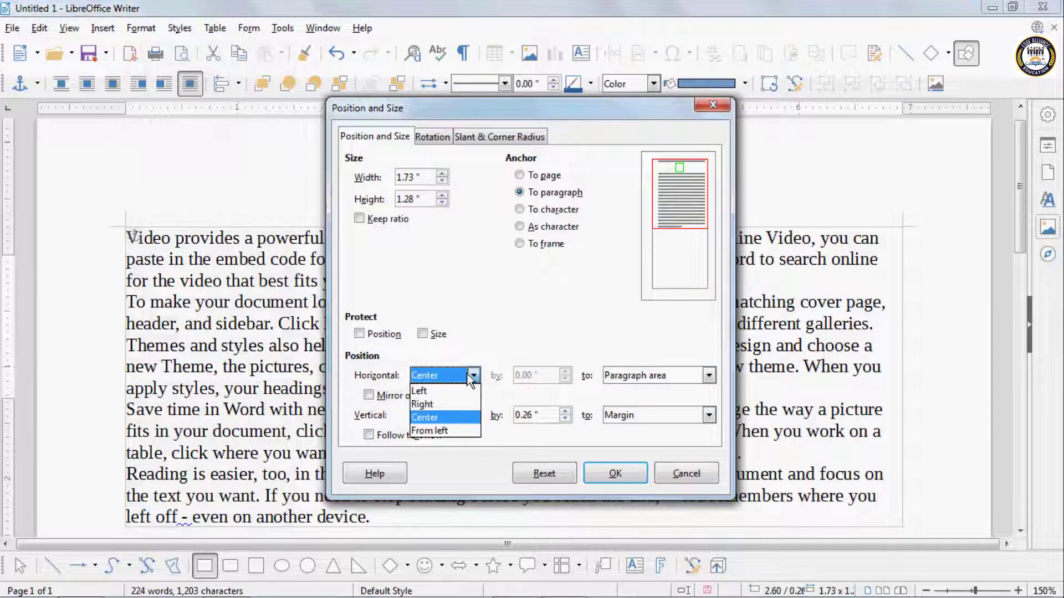
{"action": "left_click", "coordinate": [452, 430]}
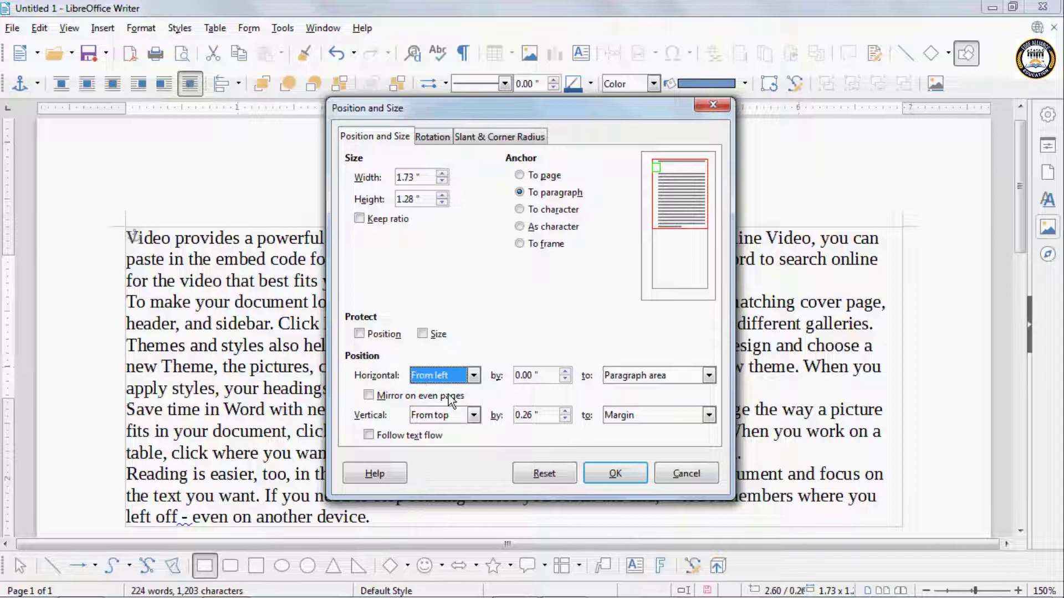
{"action": "left_click", "coordinate": [613, 476]}
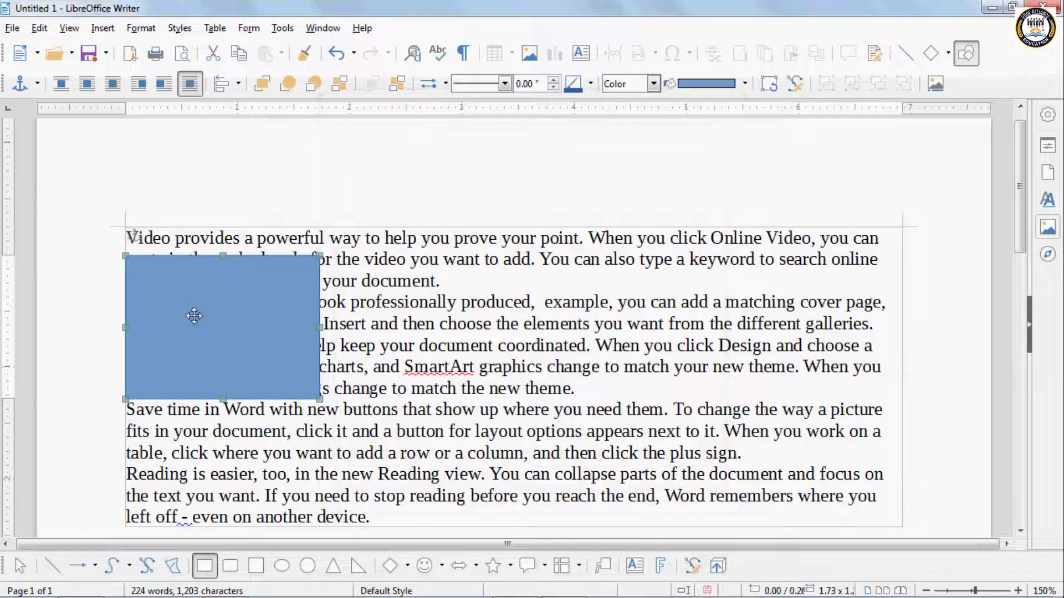
Increase the rectangle's horizontal From left offset to about 0.24 inches from the paragraph area.
{"action": "left_click", "coordinate": [140, 28]}
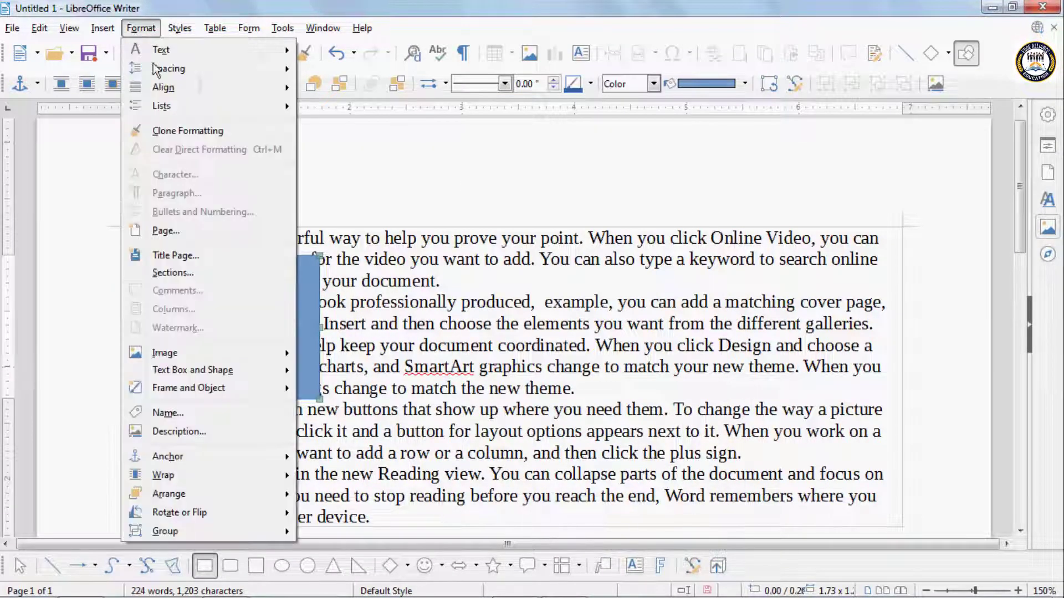
{"action": "mouse_move", "coordinate": [213, 375]}
{"action": "left_click", "coordinate": [364, 370]}
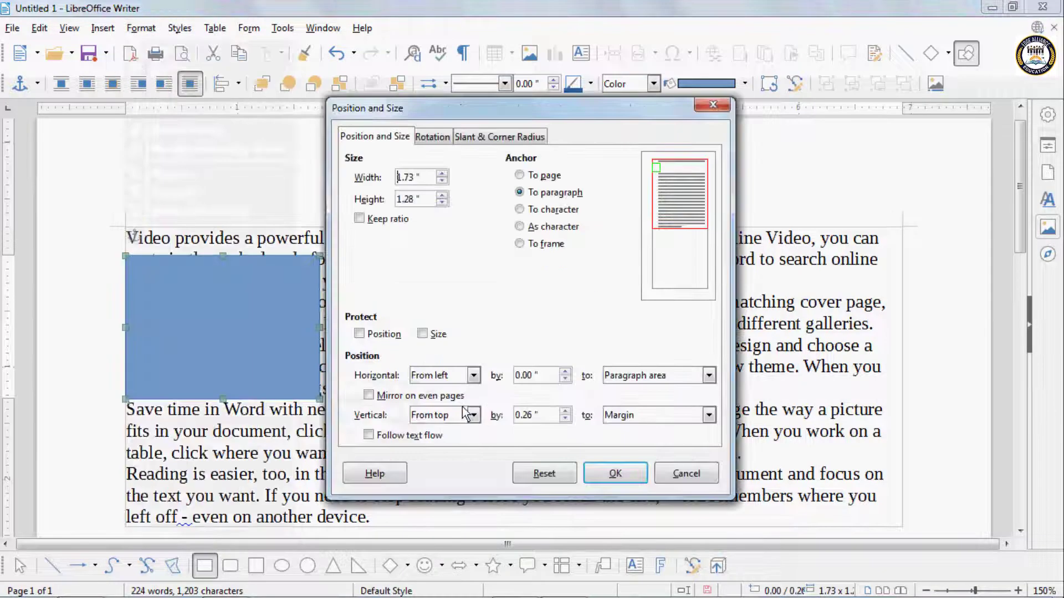
{"action": "left_click", "coordinate": [565, 372]}
{"action": "left_click", "coordinate": [565, 372]}
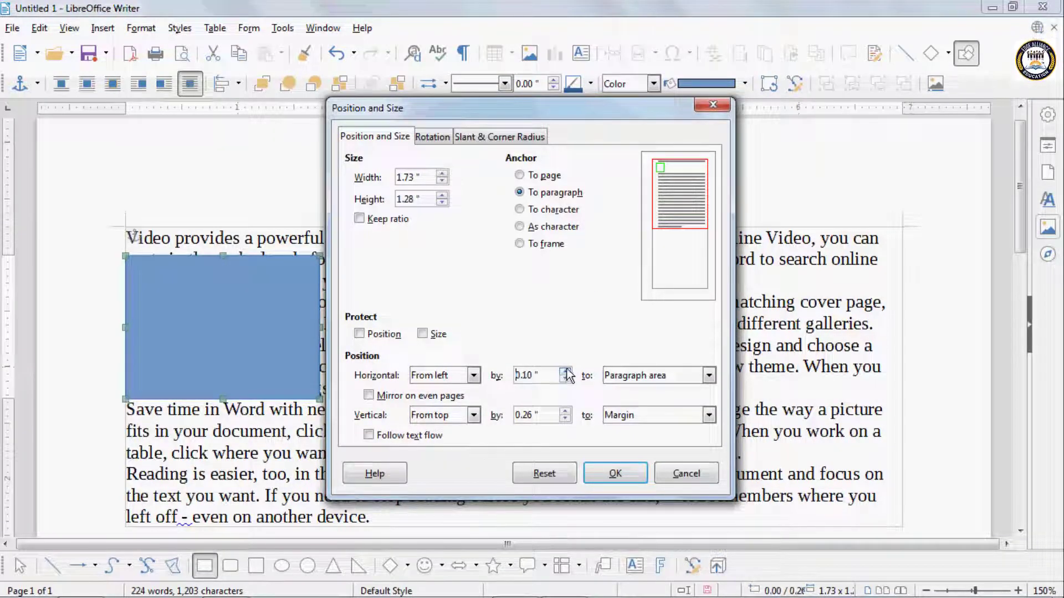
{"action": "left_click", "coordinate": [603, 478]}
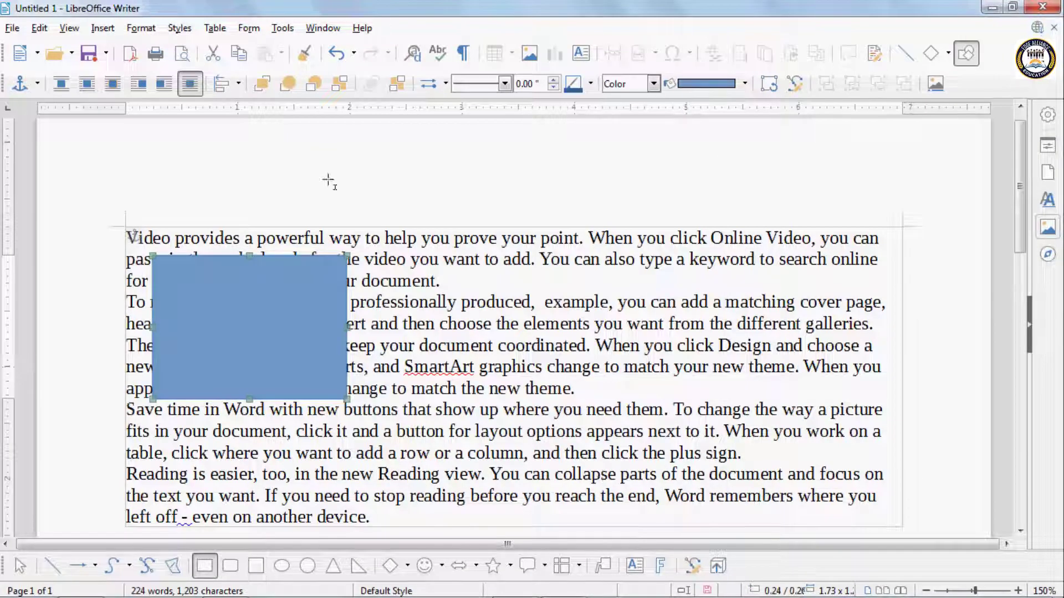
Try Paragraph text area, Left paragraph border and Right paragraph border as the reference for the rectangle's horizontal position.
{"action": "left_click", "coordinate": [141, 29]}
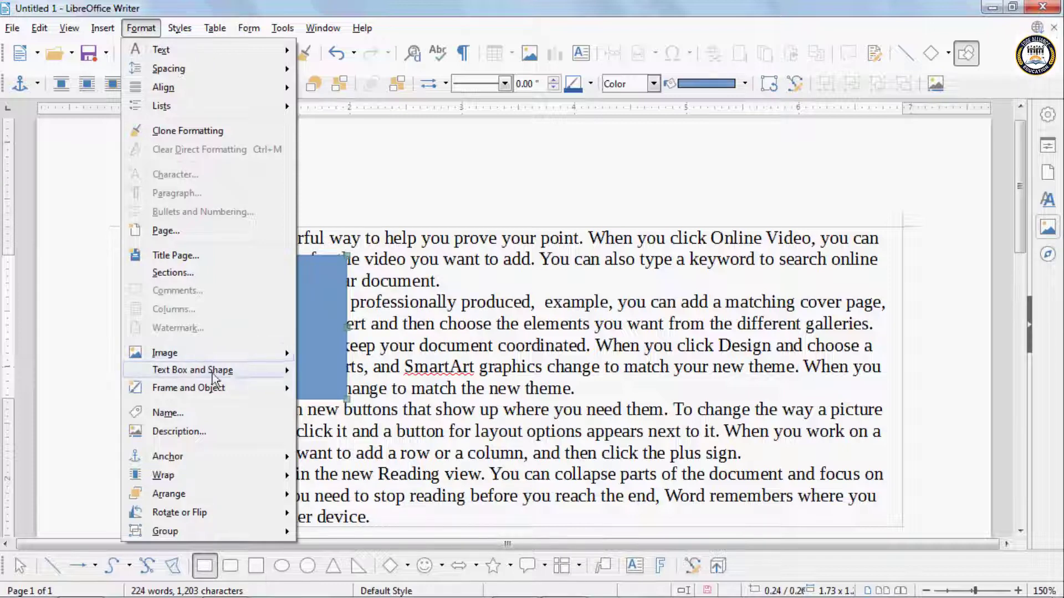
{"action": "mouse_move", "coordinate": [211, 370]}
{"action": "left_click", "coordinate": [333, 370]}
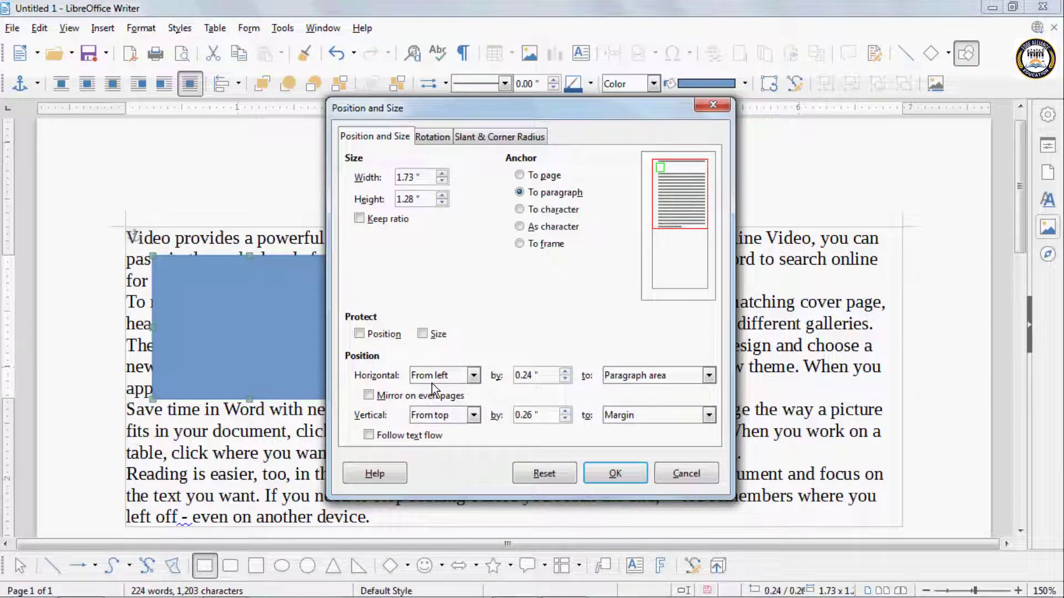
{"action": "left_click", "coordinate": [633, 376]}
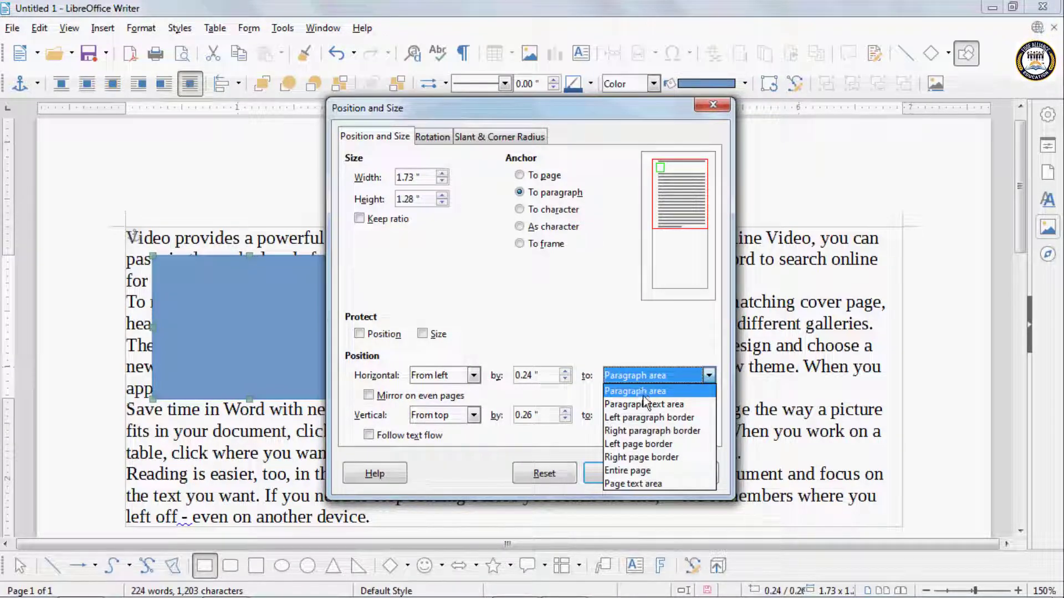
{"action": "left_click", "coordinate": [646, 403]}
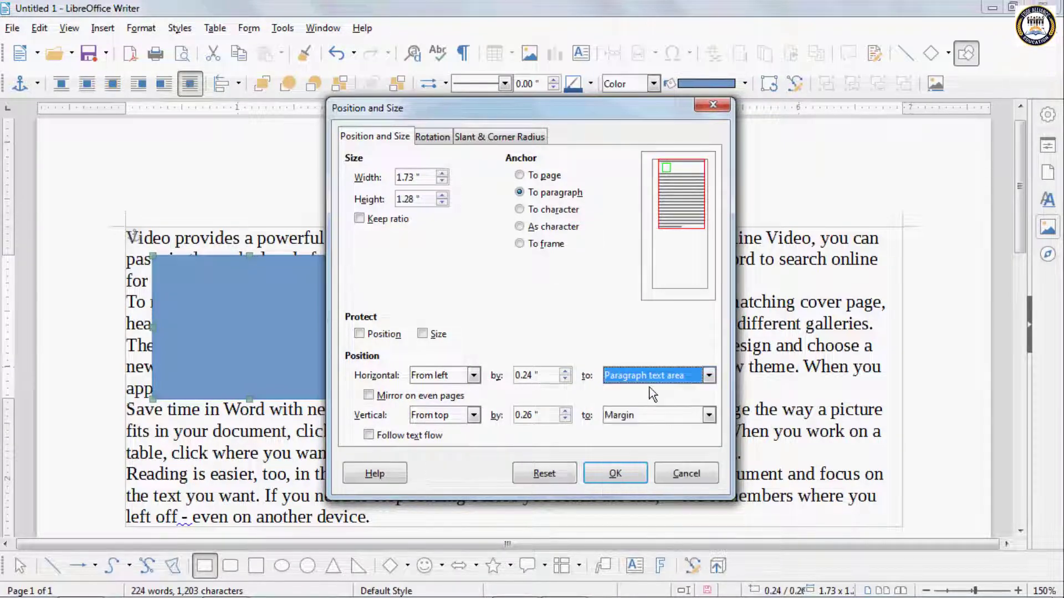
{"action": "left_click", "coordinate": [649, 379]}
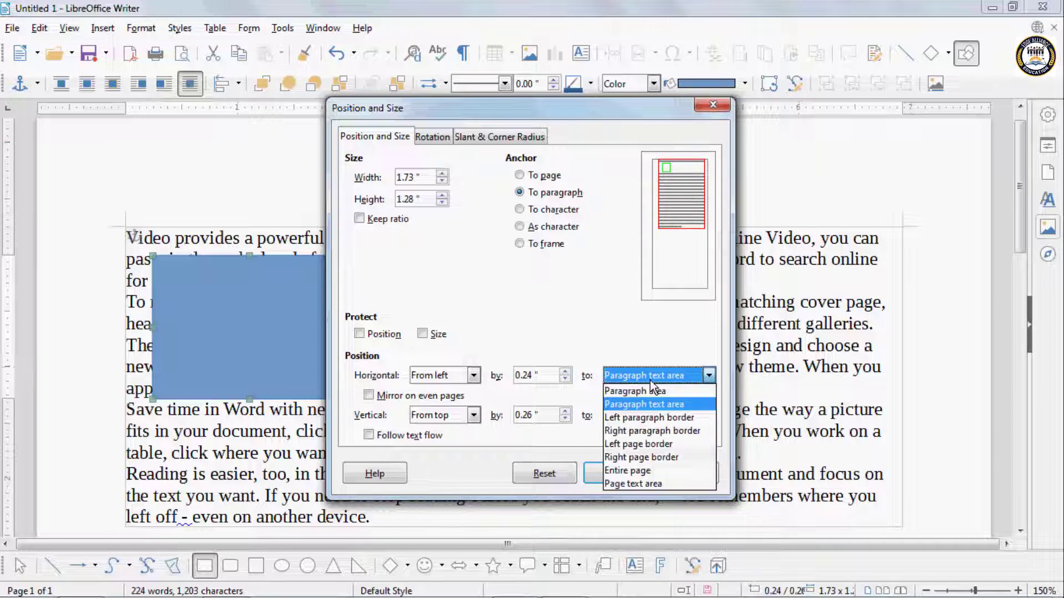
{"action": "left_click", "coordinate": [661, 424]}
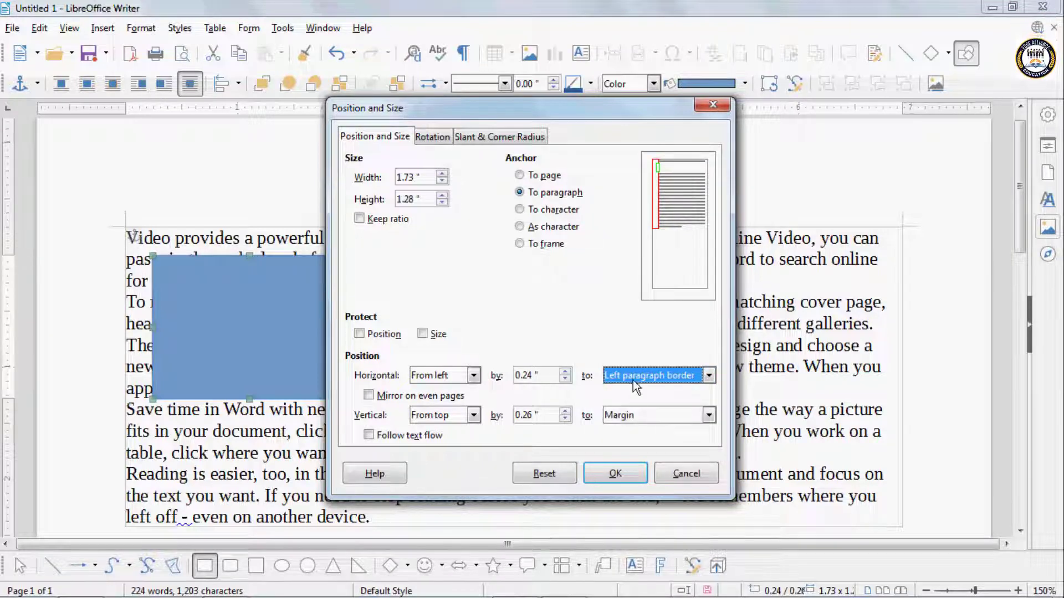
{"action": "left_click", "coordinate": [632, 380]}
{"action": "left_click", "coordinate": [645, 430]}
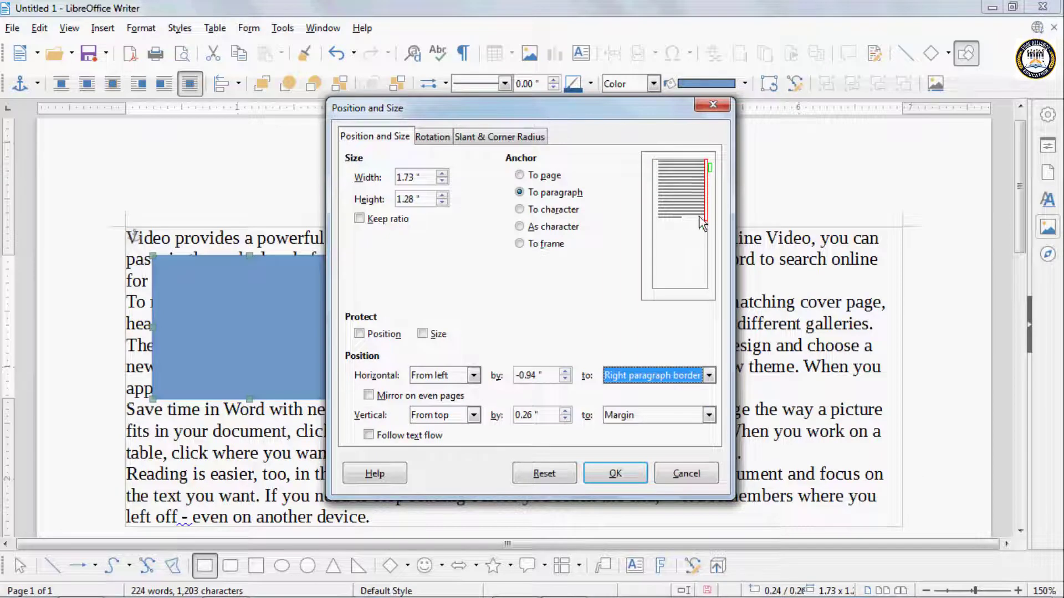
Set the rectangle's horizontal position to Left relative to the Entire page and apply it.
{"action": "left_click", "coordinate": [674, 377]}
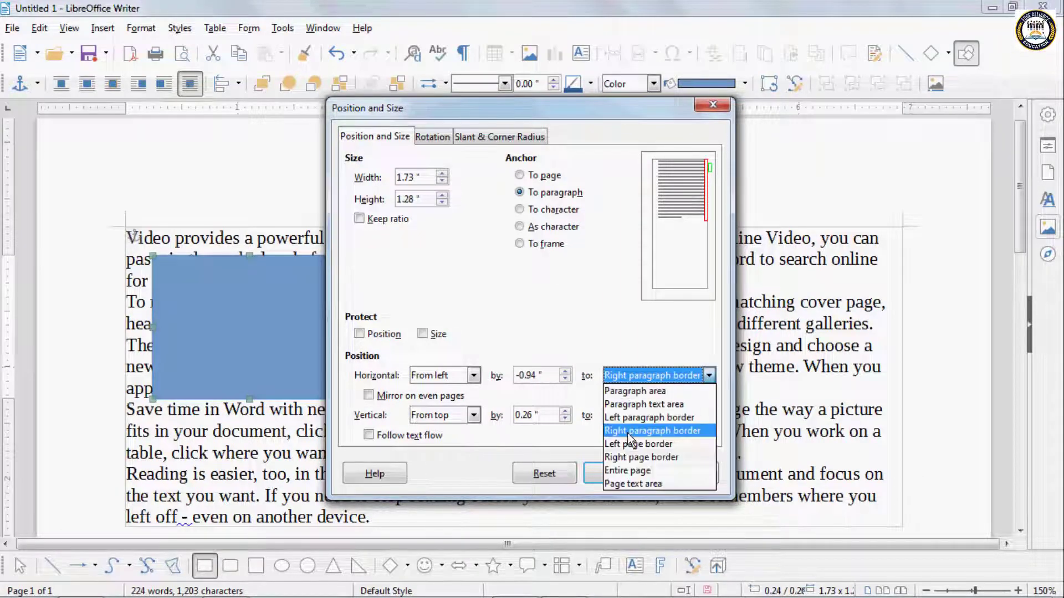
{"action": "left_click", "coordinate": [628, 469]}
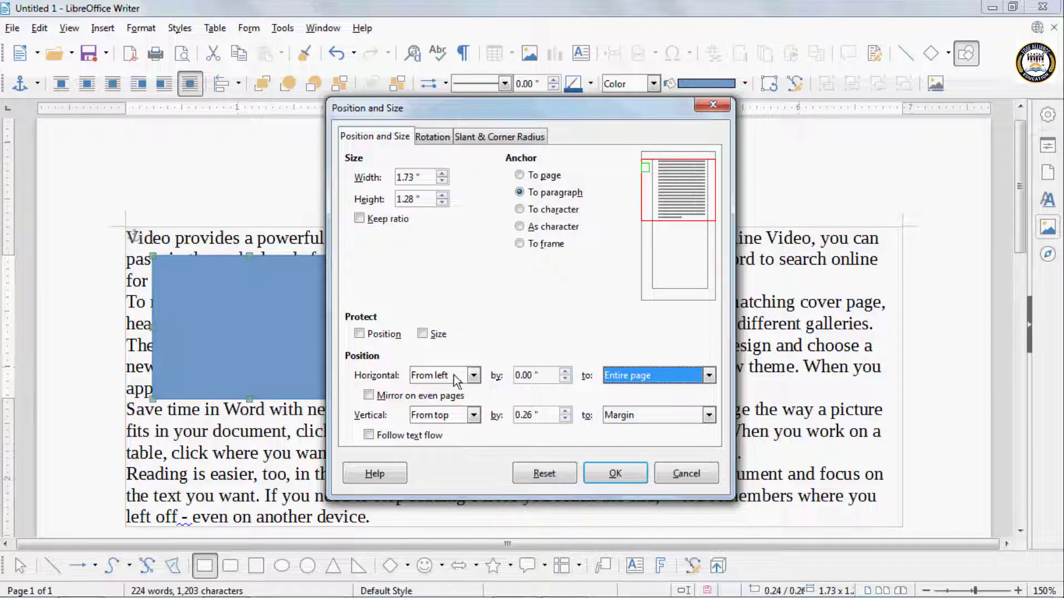
{"action": "left_click", "coordinate": [454, 374]}
{"action": "left_click", "coordinate": [438, 387]}
{"action": "left_click", "coordinate": [614, 473]}
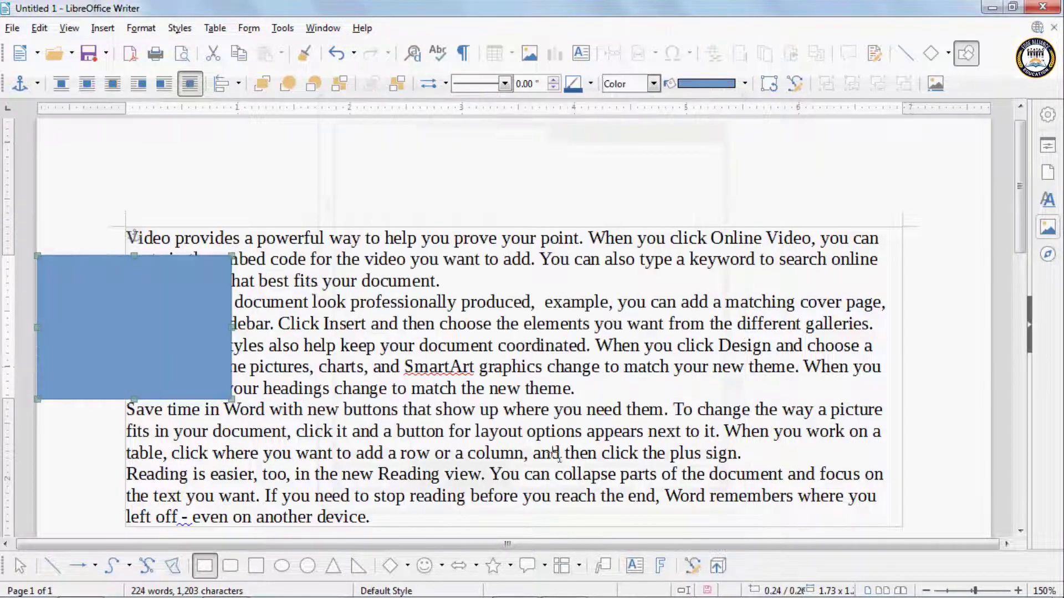
Set the rectangle's horizontal position to Right relative to the Entire page.
{"action": "left_click", "coordinate": [142, 27]}
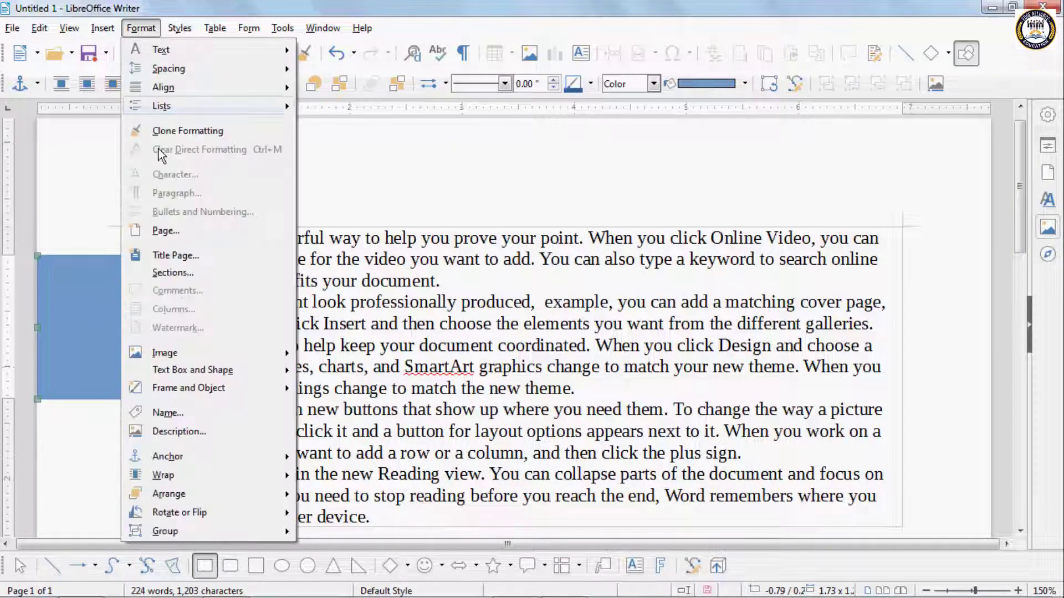
{"action": "mouse_move", "coordinate": [187, 362]}
{"action": "left_click", "coordinate": [321, 370]}
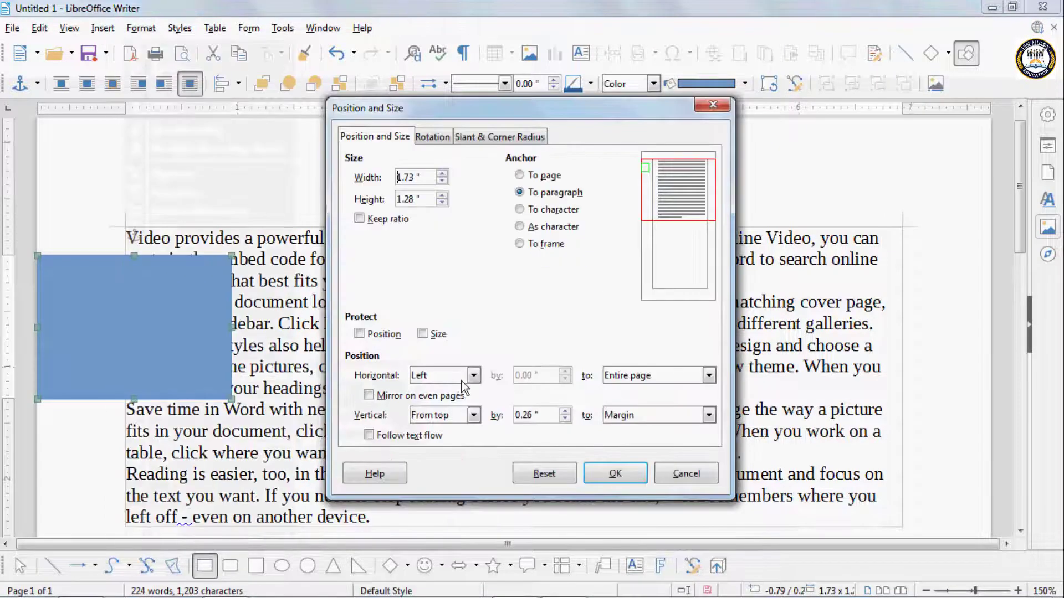
{"action": "left_click", "coordinate": [461, 379]}
{"action": "left_click", "coordinate": [447, 404]}
{"action": "left_click", "coordinate": [615, 476]}
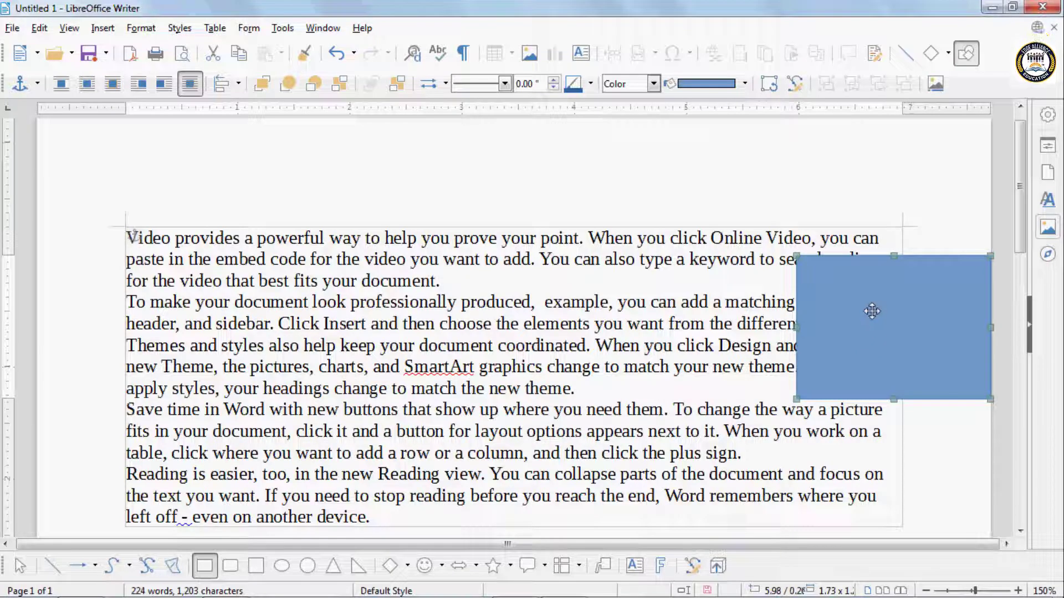
Move the rectangle back to the middle of the text and set its vertical position to Top relative to the Margin.
{"action": "left_click_drag", "start_coordinate": [872, 309], "coordinate": [442, 362]}
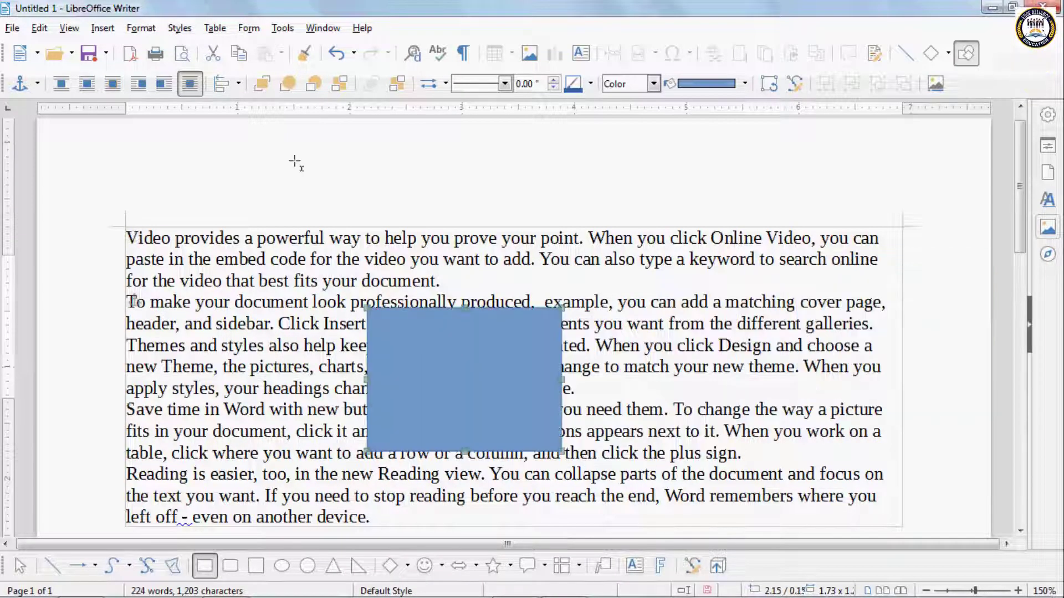
{"action": "left_click", "coordinate": [142, 28]}
{"action": "mouse_move", "coordinate": [228, 370]}
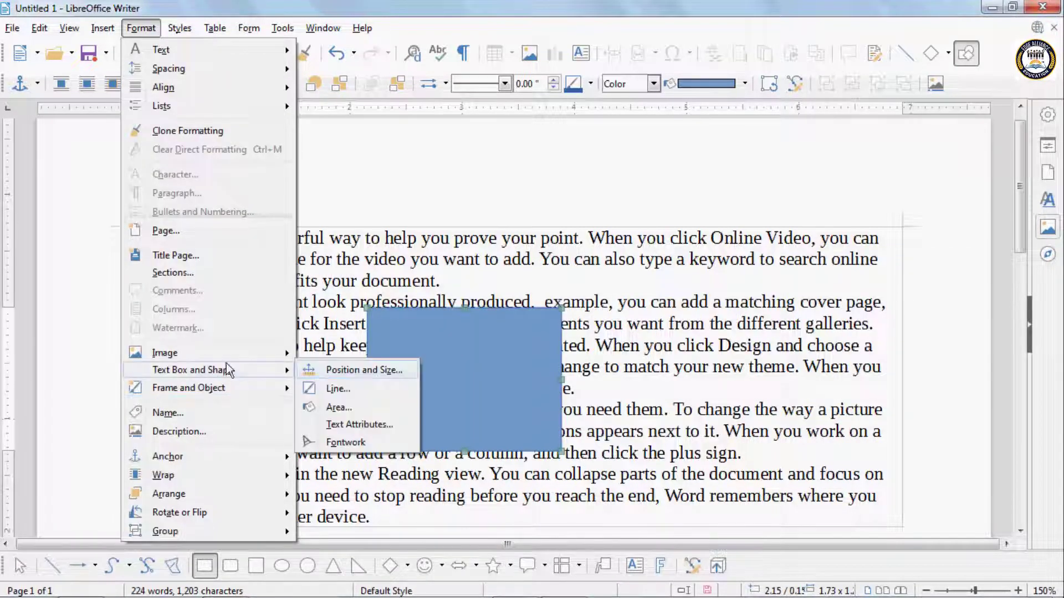
{"action": "left_click", "coordinate": [313, 368]}
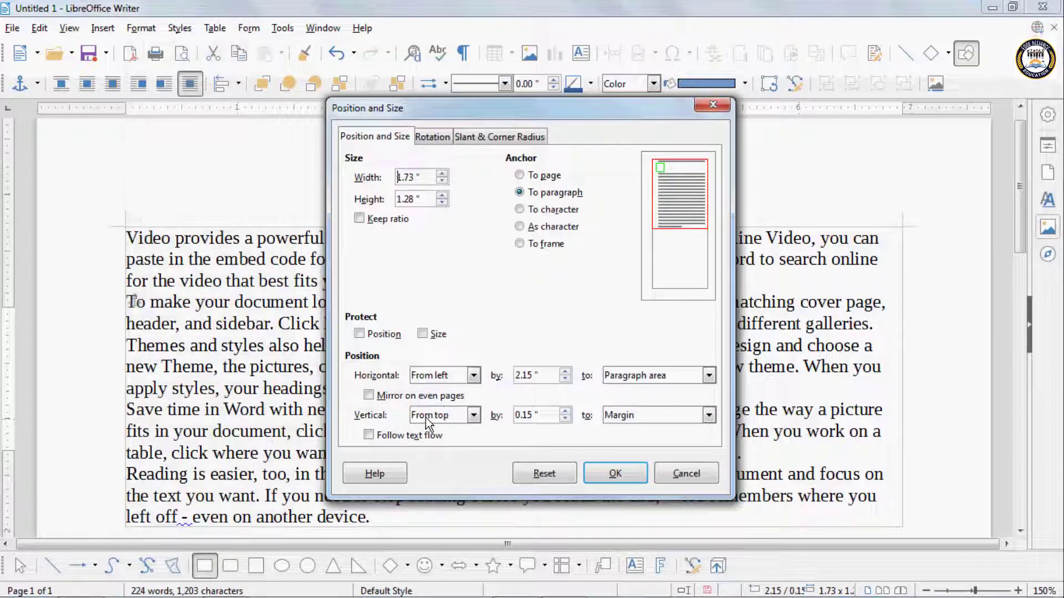
{"action": "left_click", "coordinate": [425, 417]}
{"action": "left_click", "coordinate": [430, 429]}
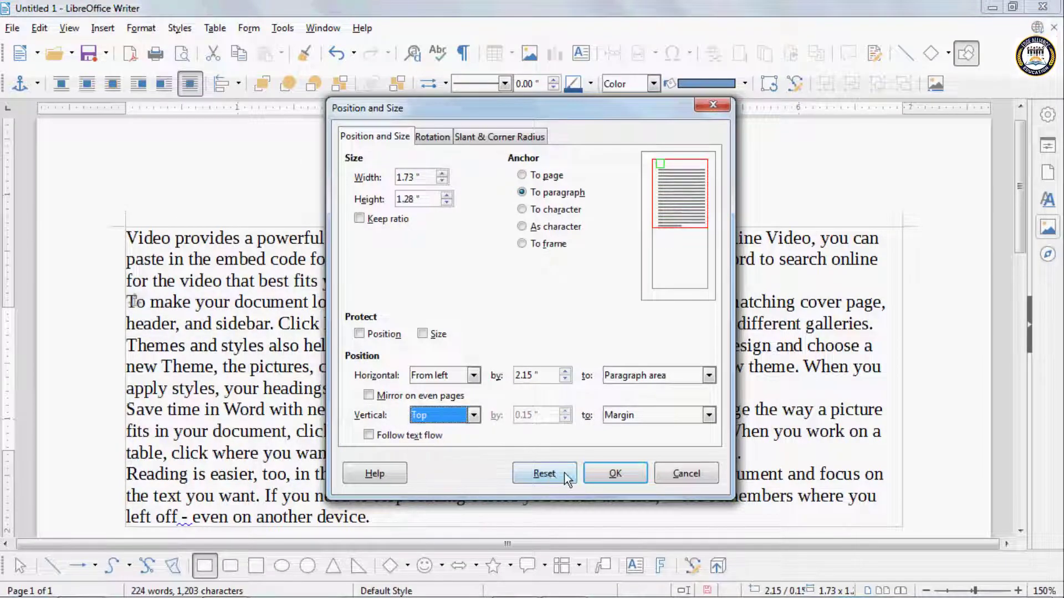
{"action": "left_click", "coordinate": [613, 473]}
Try Paragraph text area and Entire page as the reference for the rectangle's Top vertical position.
{"action": "left_click", "coordinate": [141, 27]}
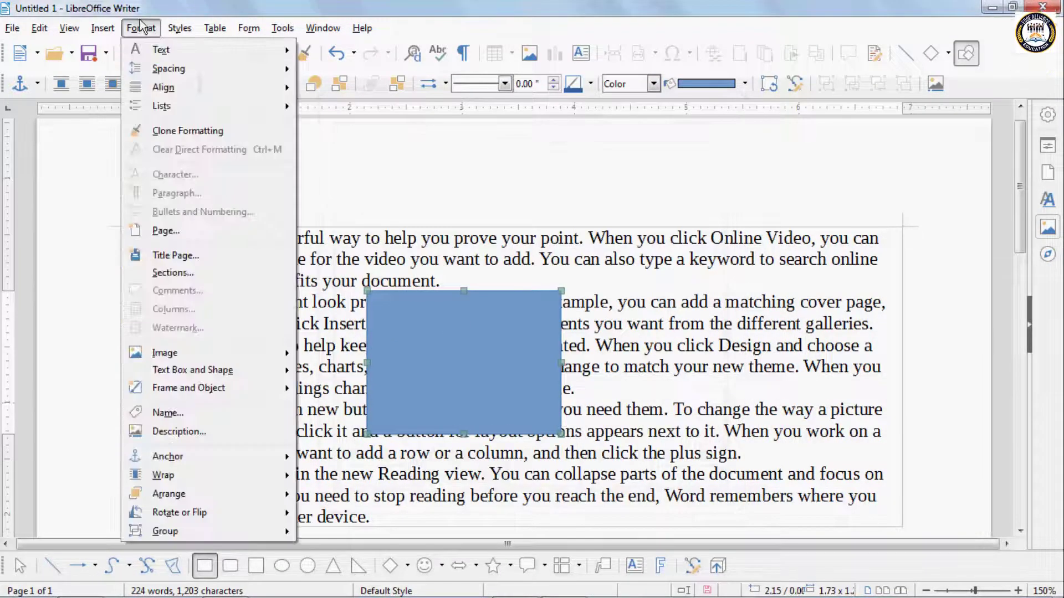
{"action": "mouse_move", "coordinate": [176, 376]}
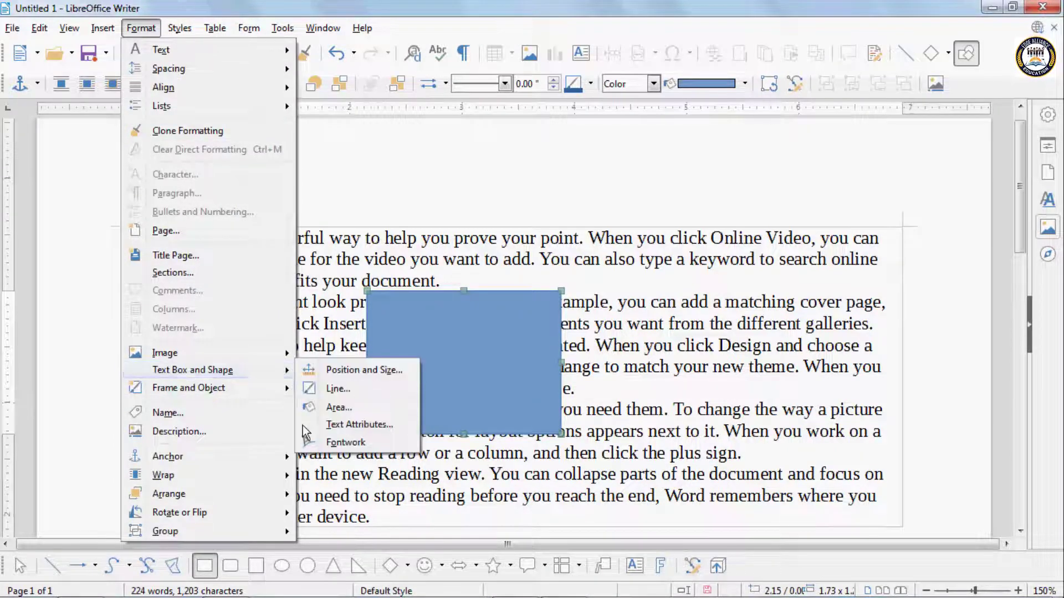
{"action": "left_click", "coordinate": [343, 372]}
{"action": "left_click", "coordinate": [454, 420]}
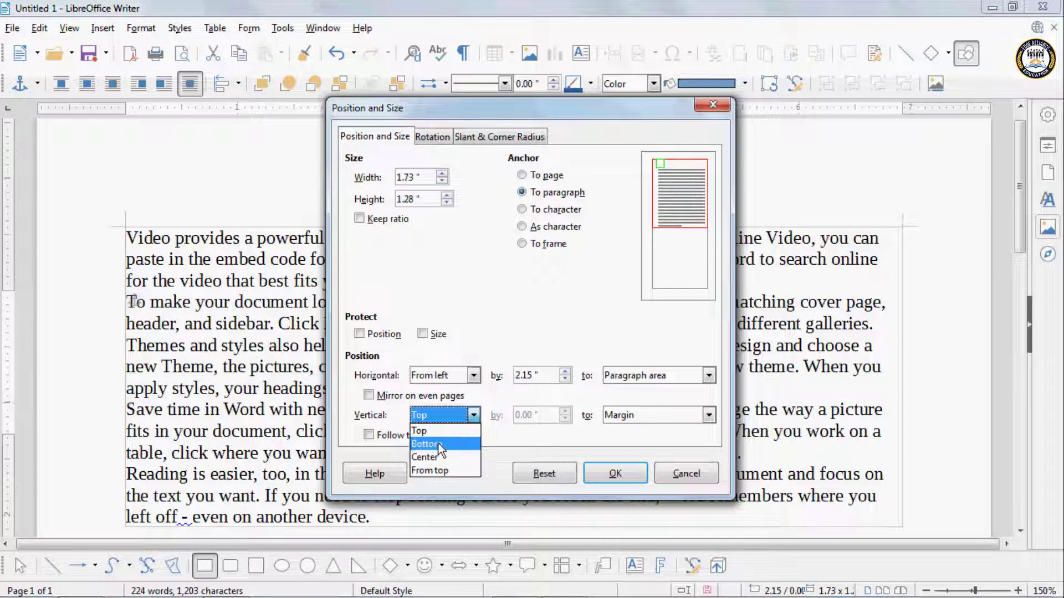
{"action": "left_click", "coordinate": [607, 414]}
{"action": "left_click", "coordinate": [608, 415]}
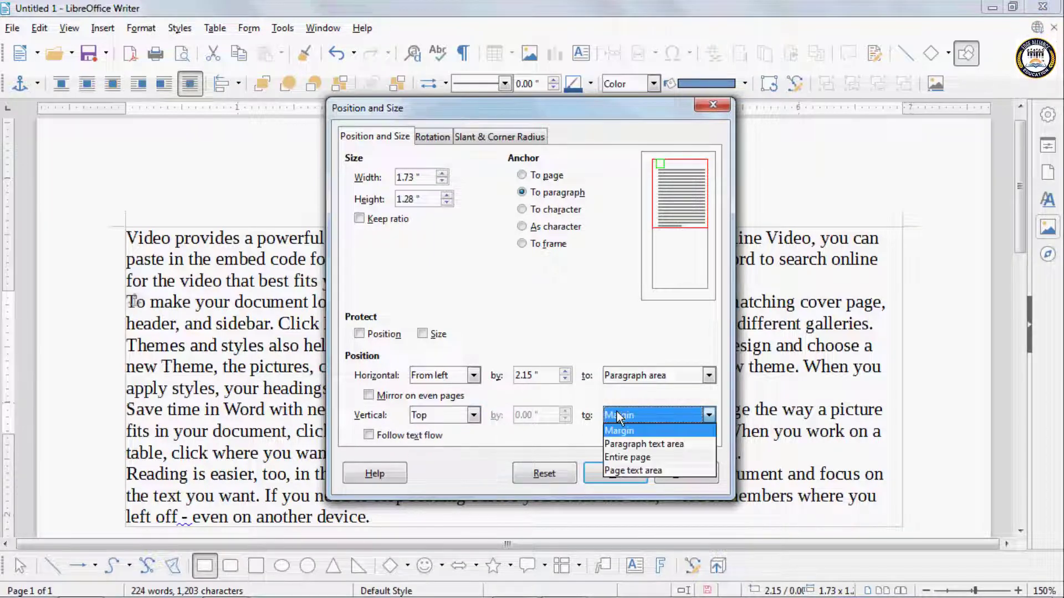
{"action": "left_click", "coordinate": [626, 444]}
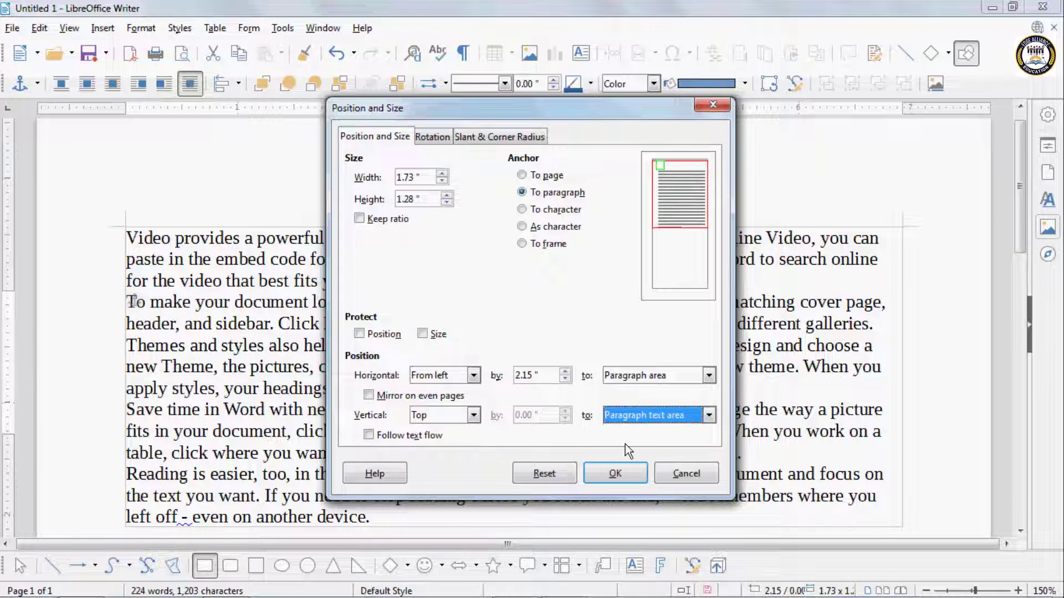
{"action": "left_click", "coordinate": [625, 413]}
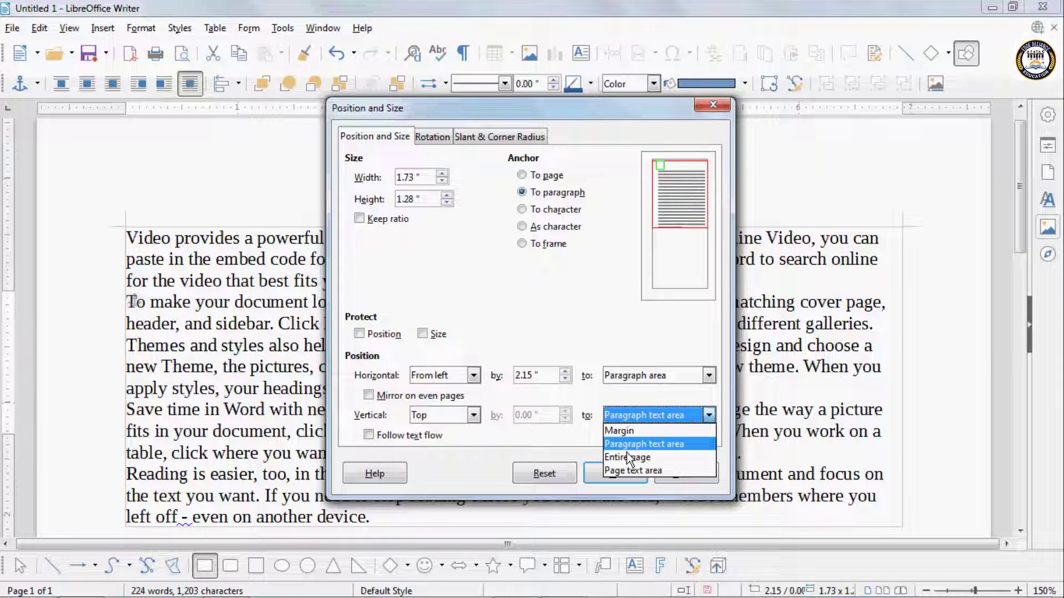
{"action": "left_click", "coordinate": [630, 458]}
Set the rectangle's vertical position to Center relative to the Page text area and apply it.
{"action": "left_click", "coordinate": [630, 419]}
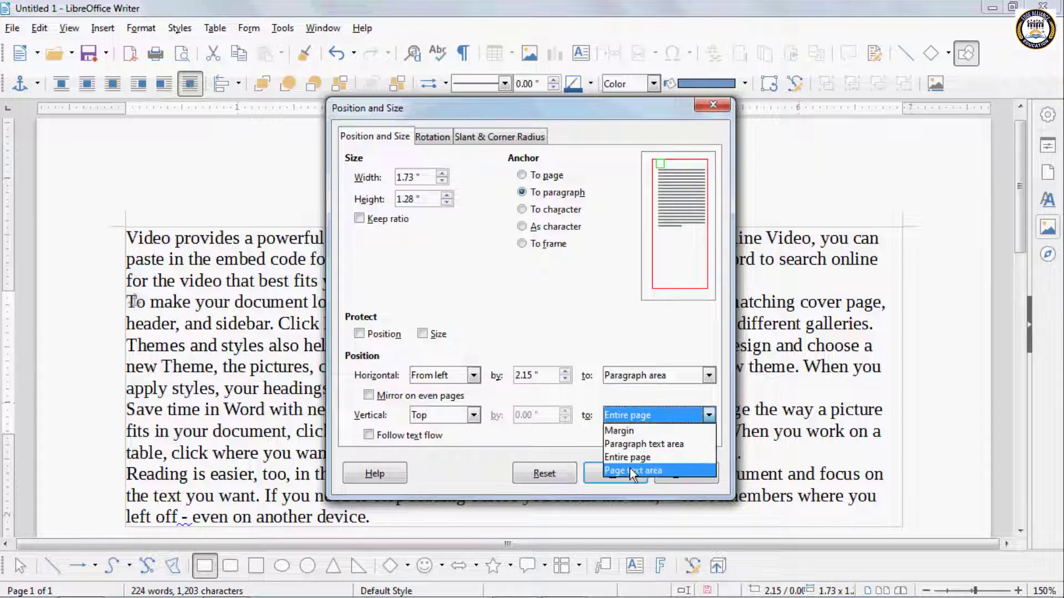
{"action": "left_click", "coordinate": [630, 468]}
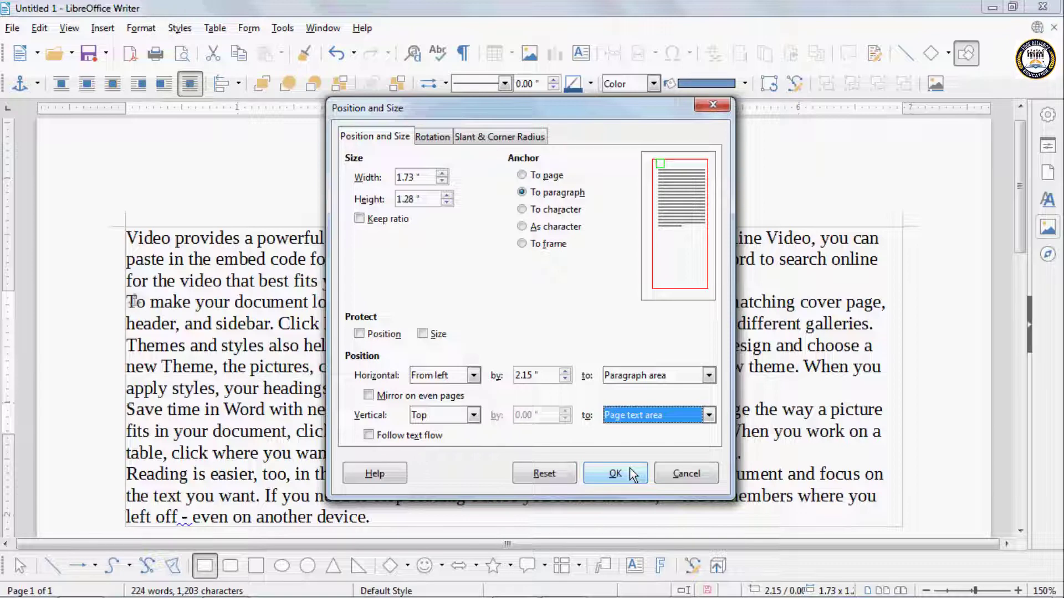
{"action": "left_click", "coordinate": [460, 420]}
{"action": "left_click", "coordinate": [444, 457]}
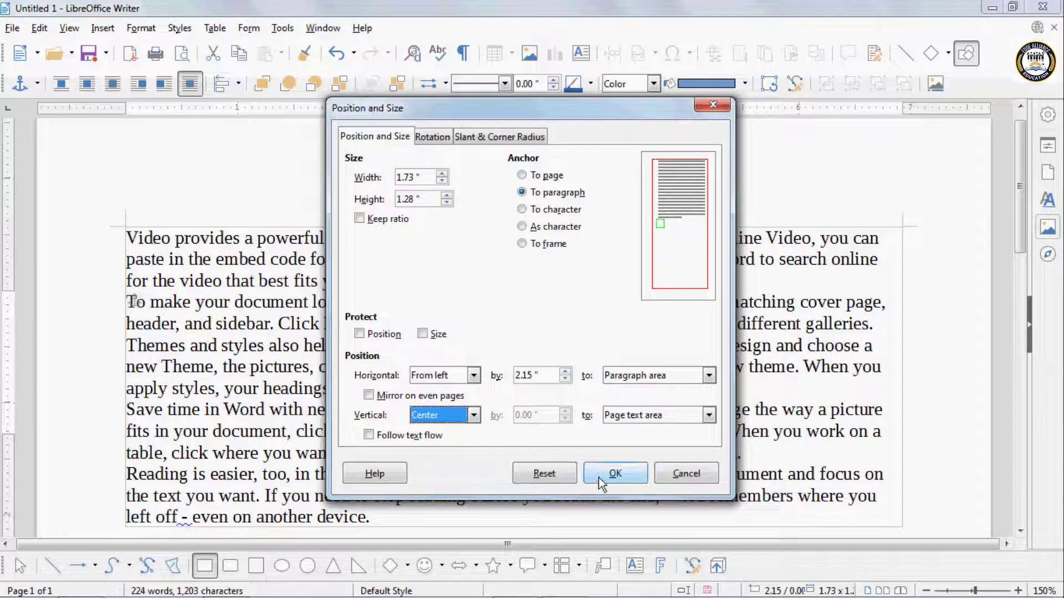
{"action": "left_click", "coordinate": [600, 478]}
Move the rectangle from lower on the page back up over the first paragraphs of text.
{"action": "scroll", "coordinate": [532, 448], "scroll_direction": "down", "scroll_amount": 2}
{"action": "scroll", "coordinate": [407, 404], "scroll_direction": "up", "scroll_amount": 7}
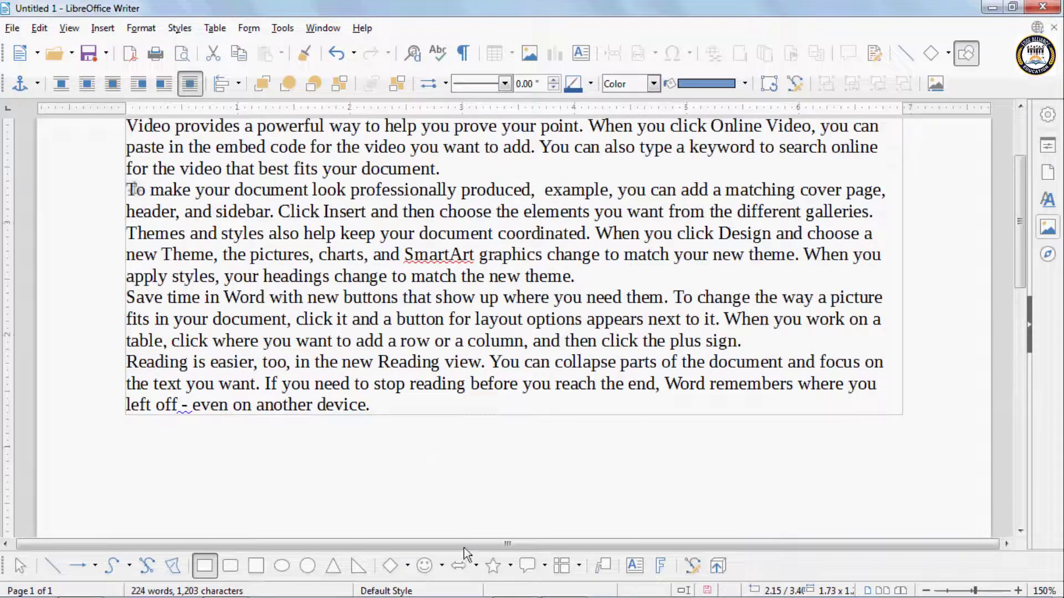
{"action": "scroll", "coordinate": [453, 491], "scroll_direction": "down", "scroll_amount": 3}
{"action": "left_click_drag", "start_coordinate": [453, 491], "coordinate": [381, 201]}
{"action": "scroll", "coordinate": [385, 221], "scroll_direction": "up", "scroll_amount": 3}
{"action": "left_click_drag", "start_coordinate": [406, 365], "coordinate": [409, 145]}
Rotate the rectangle counterclockwise by slightly more than 11 degrees through its Position and Size options.
{"action": "left_click", "coordinate": [145, 28]}
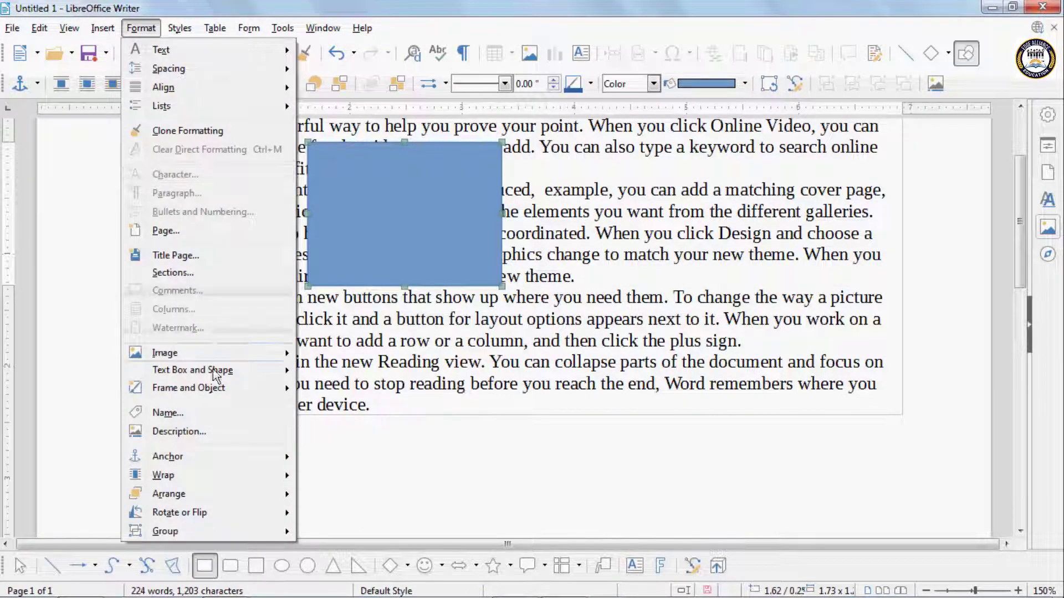
{"action": "mouse_move", "coordinate": [213, 369]}
{"action": "left_click", "coordinate": [350, 368]}
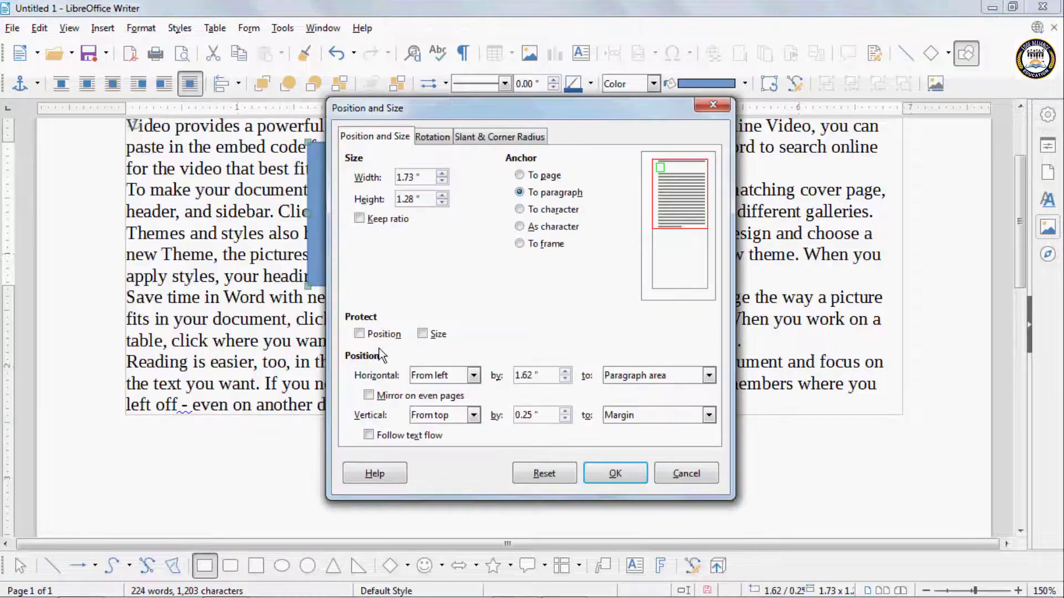
{"action": "left_click", "coordinate": [431, 137]}
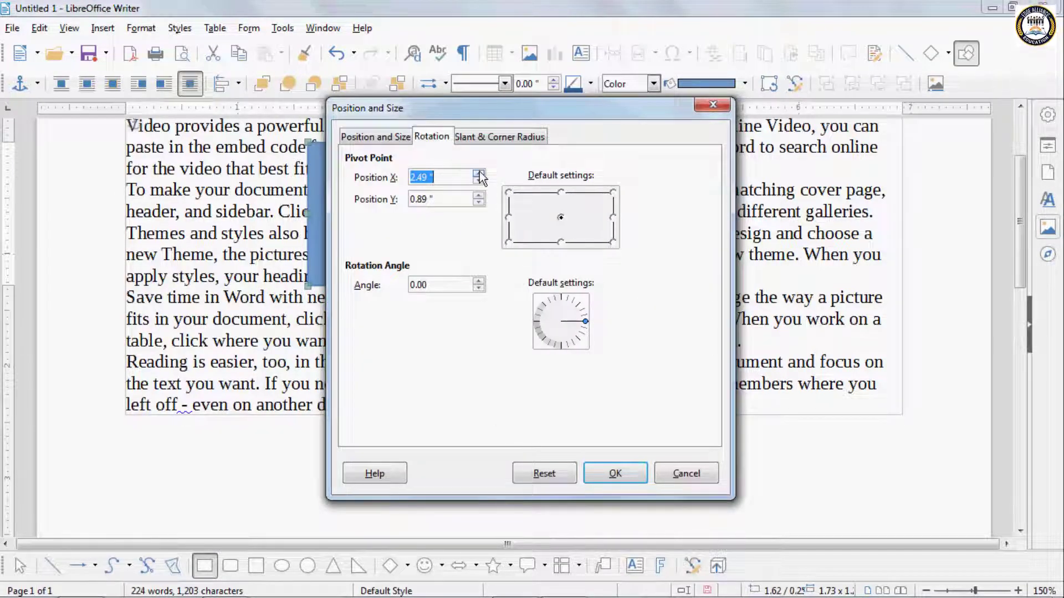
{"action": "left_click", "coordinate": [478, 283]}
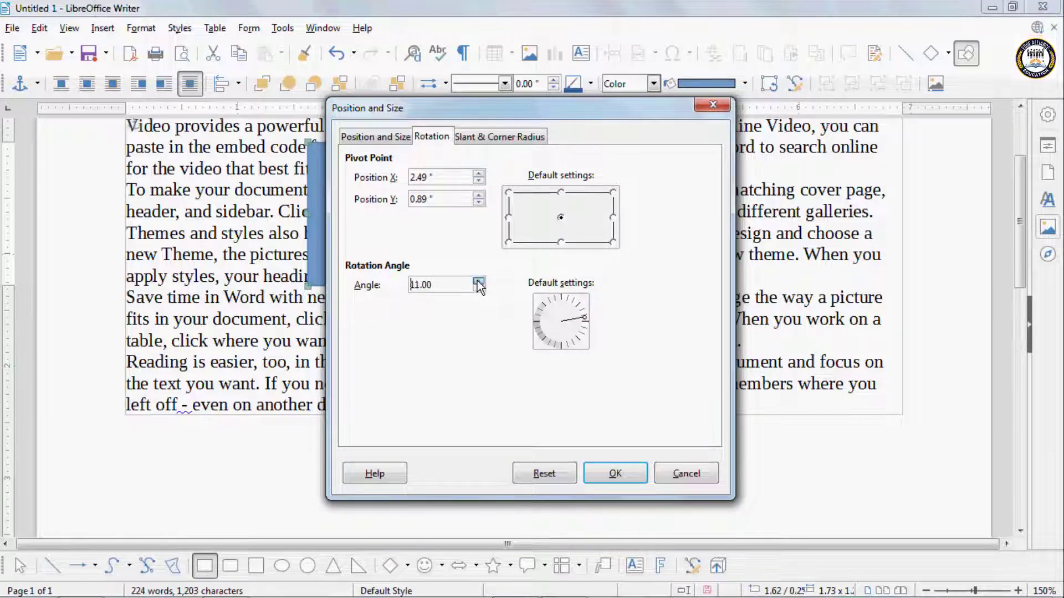
{"action": "left_click", "coordinate": [614, 472]}
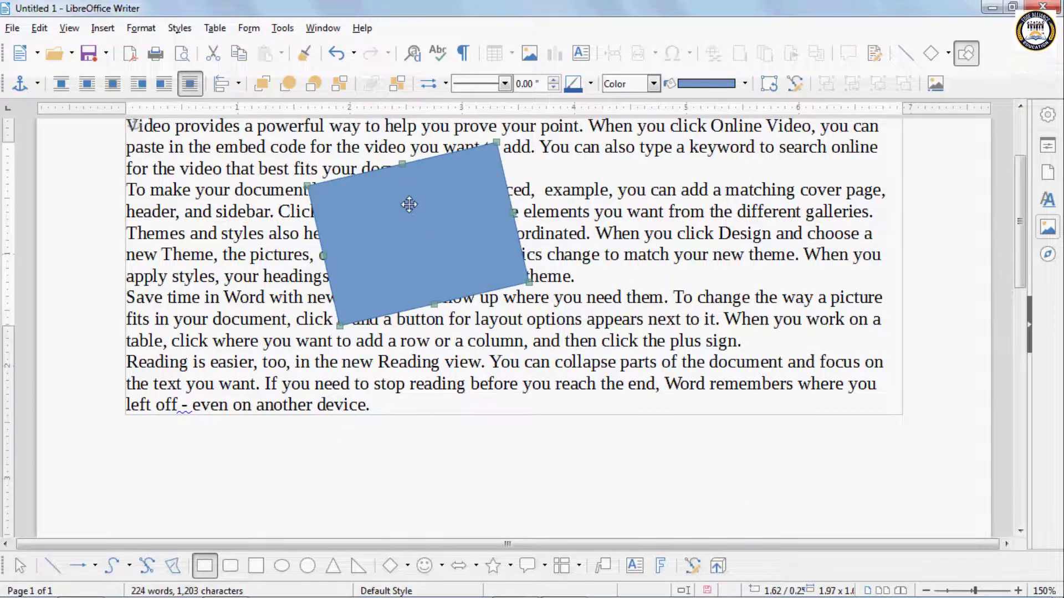
Undo the rectangle's rotation.
{"action": "key", "text": "ctrl+z"}
{"action": "left_click", "coordinate": [185, 25]}
{"action": "mouse_move", "coordinate": [149, 32]}
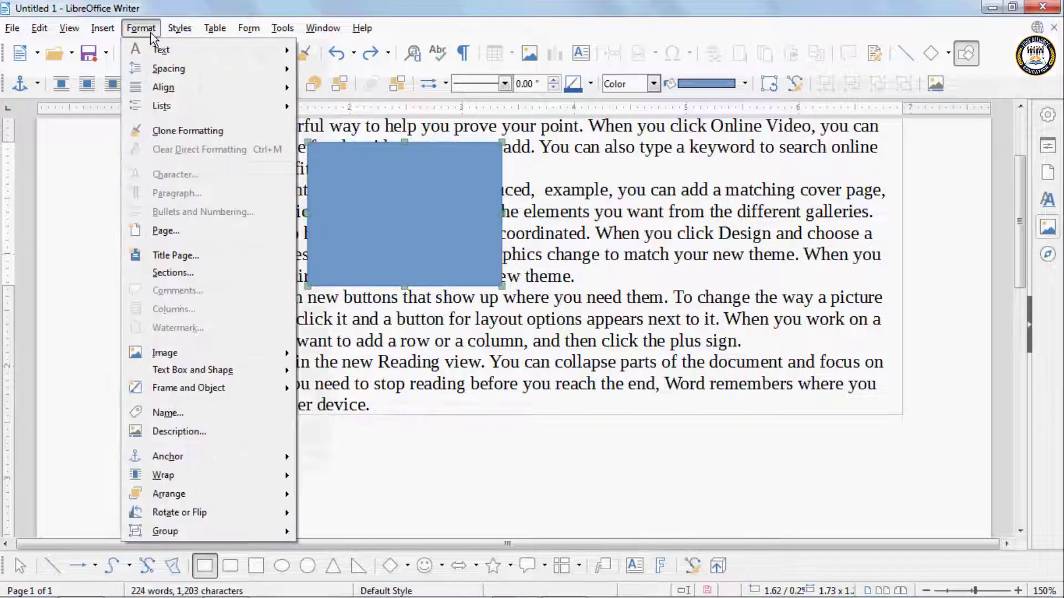
{"action": "left_click", "coordinate": [354, 199]}
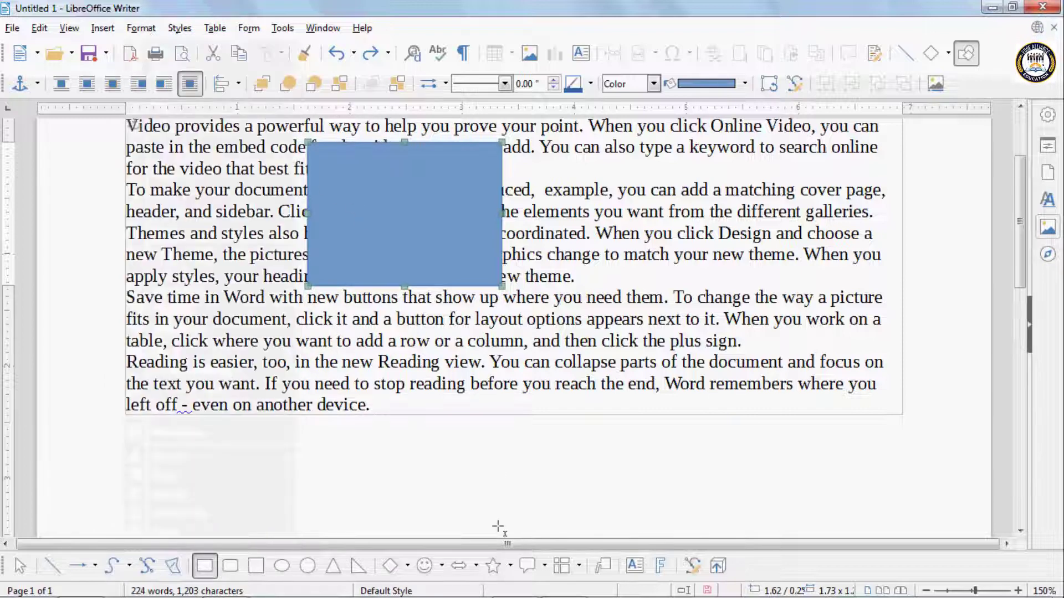
Draw a diamond shape about 0.84 inches wide in the text to the right of the rectangle.
{"action": "left_click", "coordinate": [390, 566]}
{"action": "left_click_drag", "start_coordinate": [574, 220], "coordinate": [673, 315]}
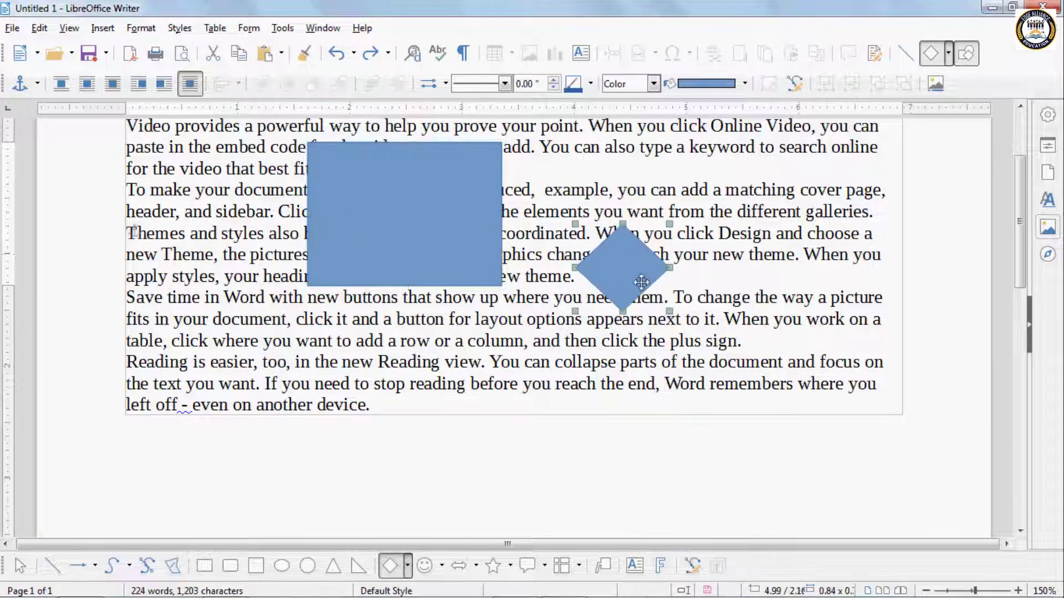
Move the diamond over the blue rectangle, filled with orange-red and enlarged to about 0.95 inches wide.
{"action": "mouse_move", "coordinate": [623, 258]}
{"action": "left_mouse_down"}
{"action": "mouse_move", "coordinate": [394, 218]}
{"action": "mouse_move", "coordinate": [378, 202]}
{"action": "left_mouse_up"}
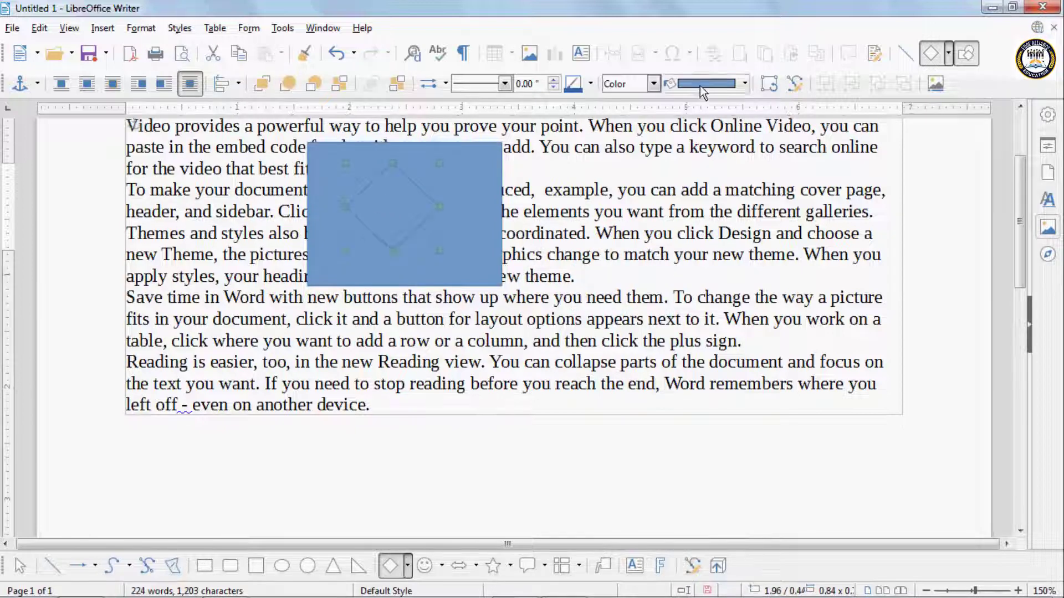
{"action": "left_click", "coordinate": [744, 84]}
{"action": "left_click", "coordinate": [717, 151]}
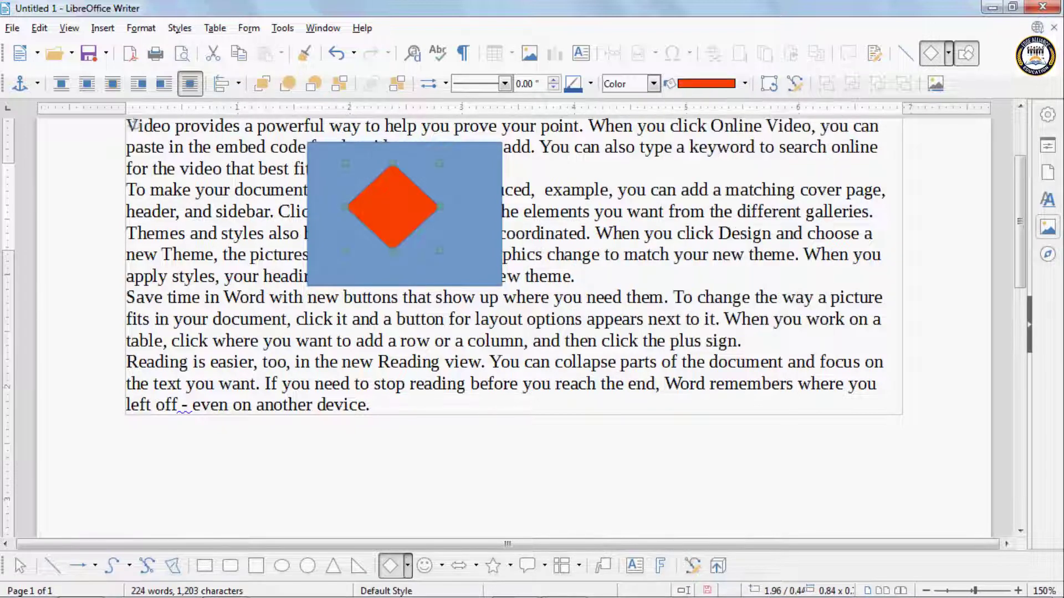
{"action": "left_click_drag", "start_coordinate": [438, 249], "coordinate": [451, 270]}
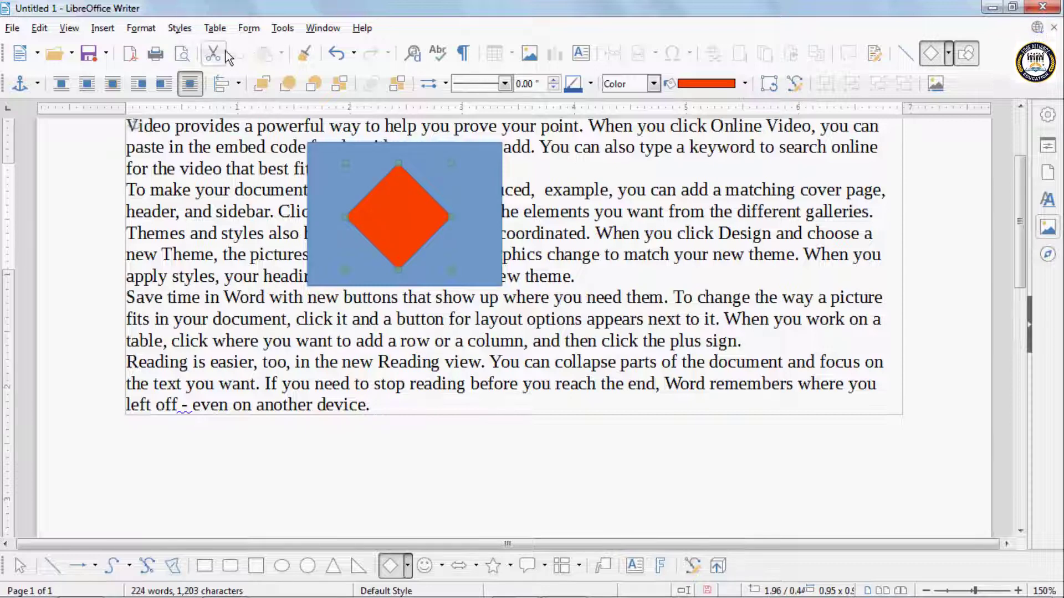
Set the diamond's rotation pivot to its upper-left corner, then raise Position X to 2.10" and increase Position Y.
{"action": "left_click", "coordinate": [180, 28]}
{"action": "mouse_move", "coordinate": [141, 28]}
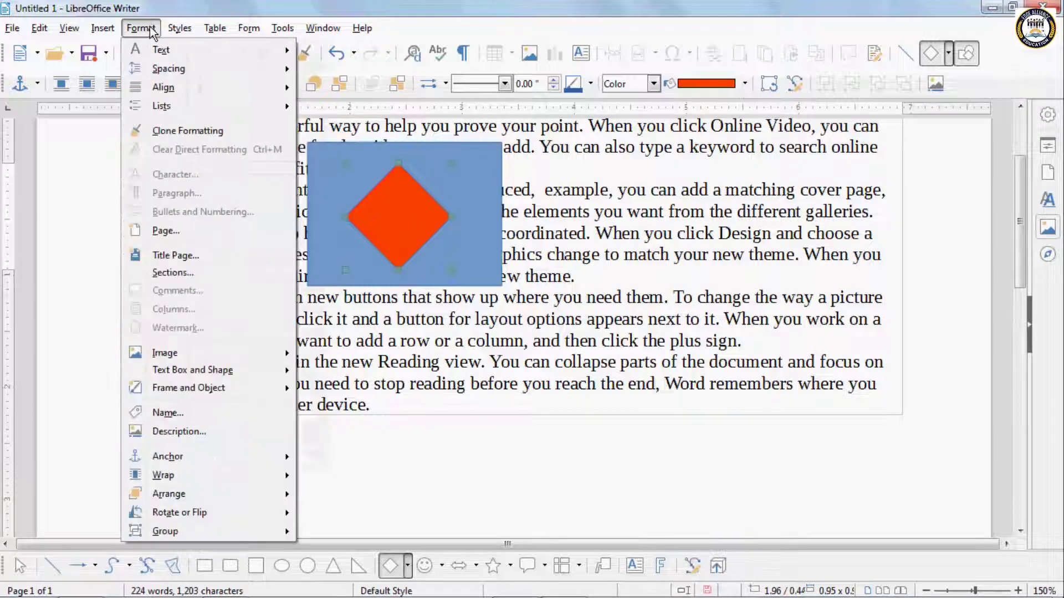
{"action": "mouse_move", "coordinate": [188, 370]}
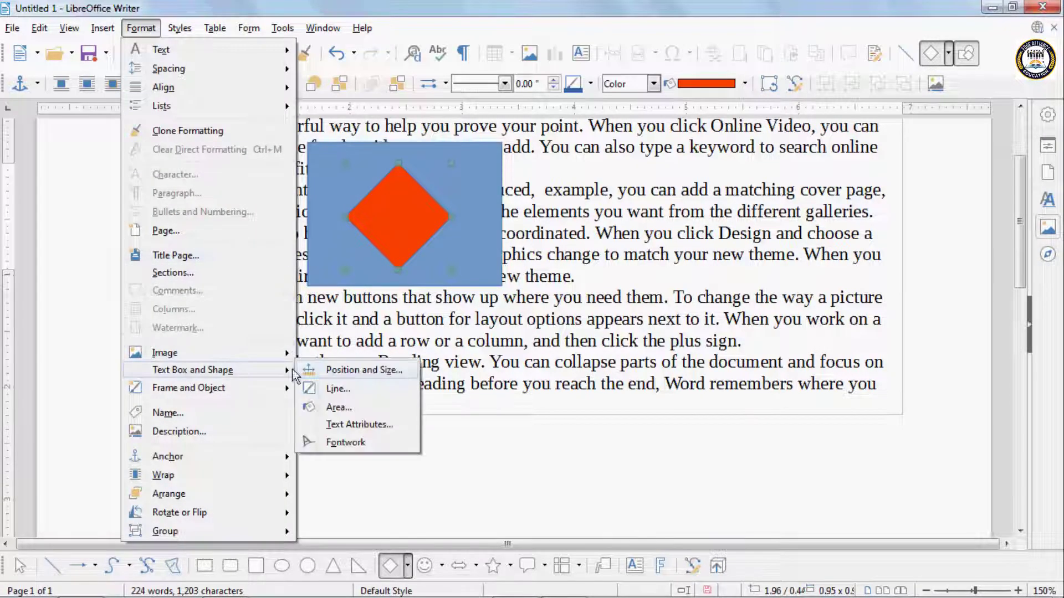
{"action": "left_click", "coordinate": [357, 369]}
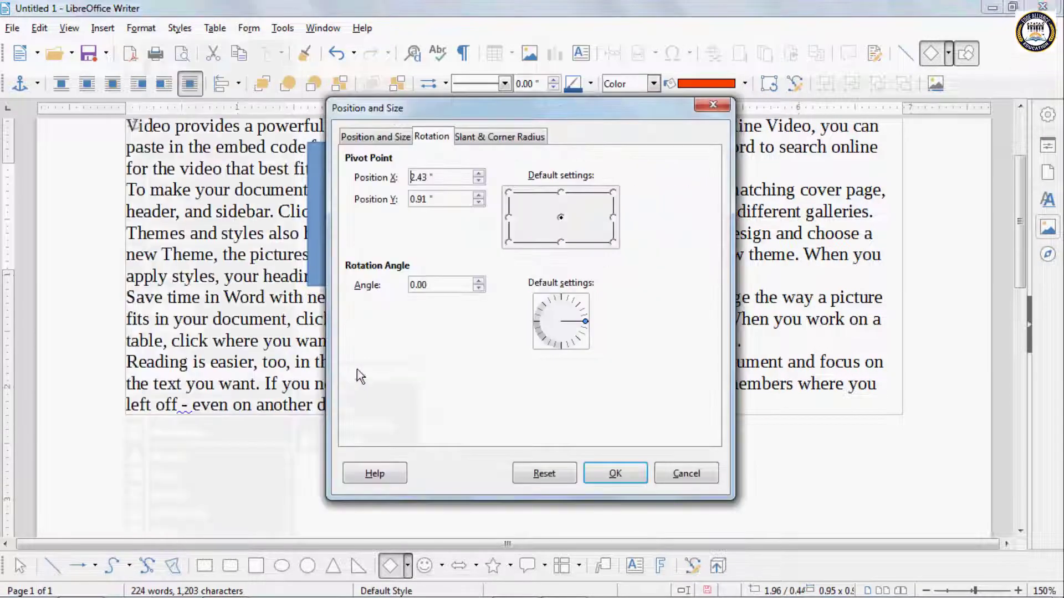
{"action": "left_click", "coordinate": [508, 192]}
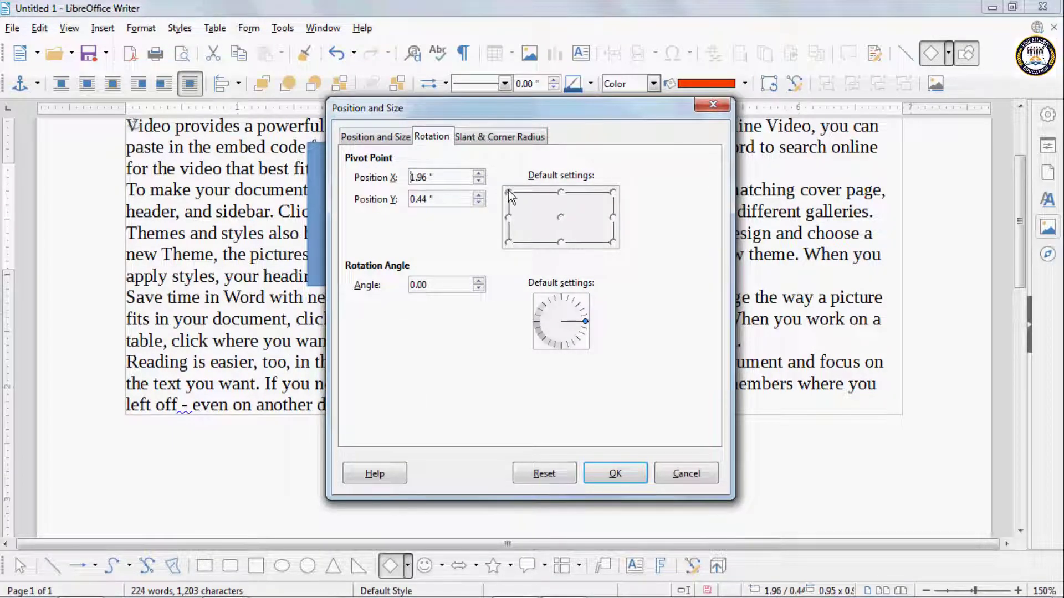
{"action": "left_click", "coordinate": [478, 173]}
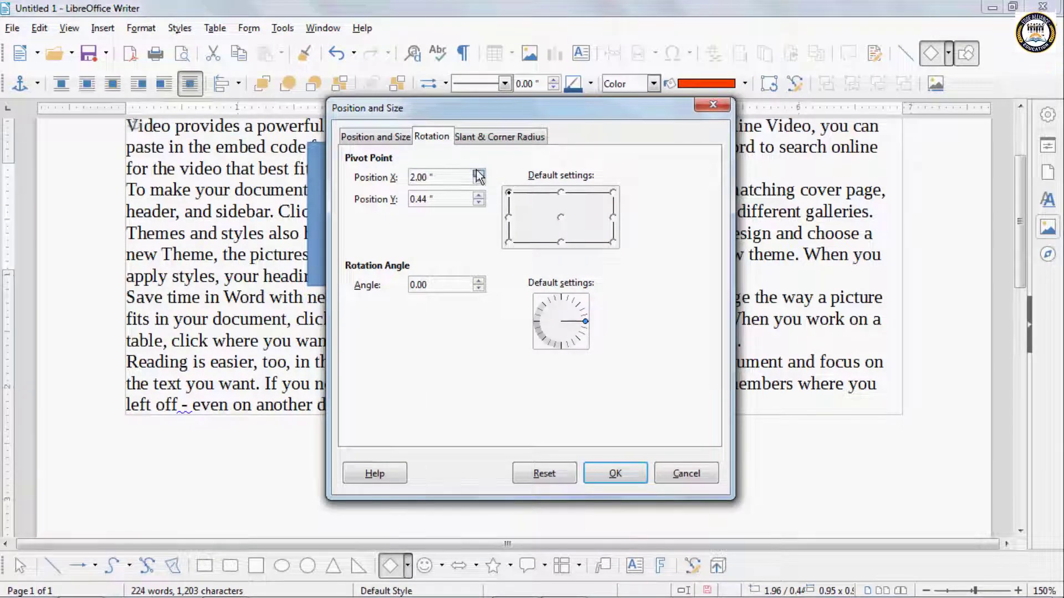
{"action": "left_click", "coordinate": [479, 173]}
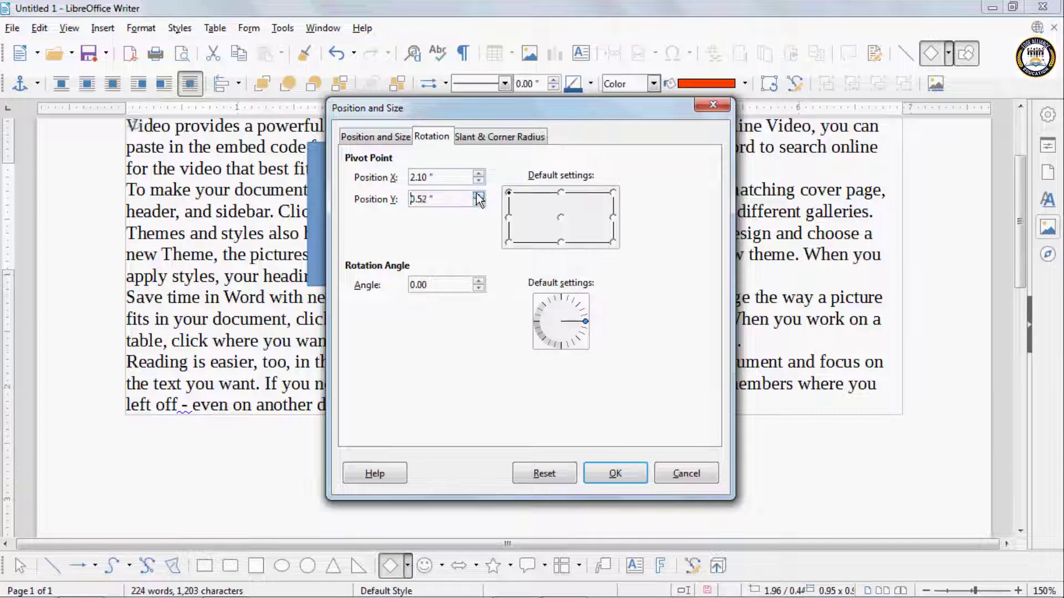
{"action": "left_click", "coordinate": [478, 196]}
{"action": "left_click", "coordinate": [614, 474]}
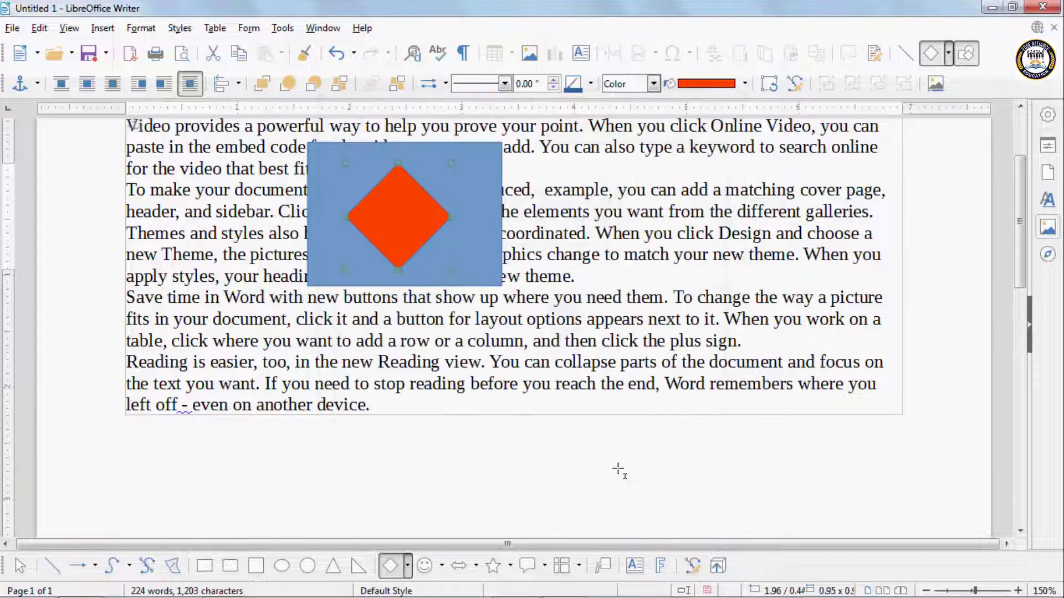
Review the diamond's Slant & Corner Radius settings and leave them without making changes.
{"action": "left_click", "coordinate": [172, 29]}
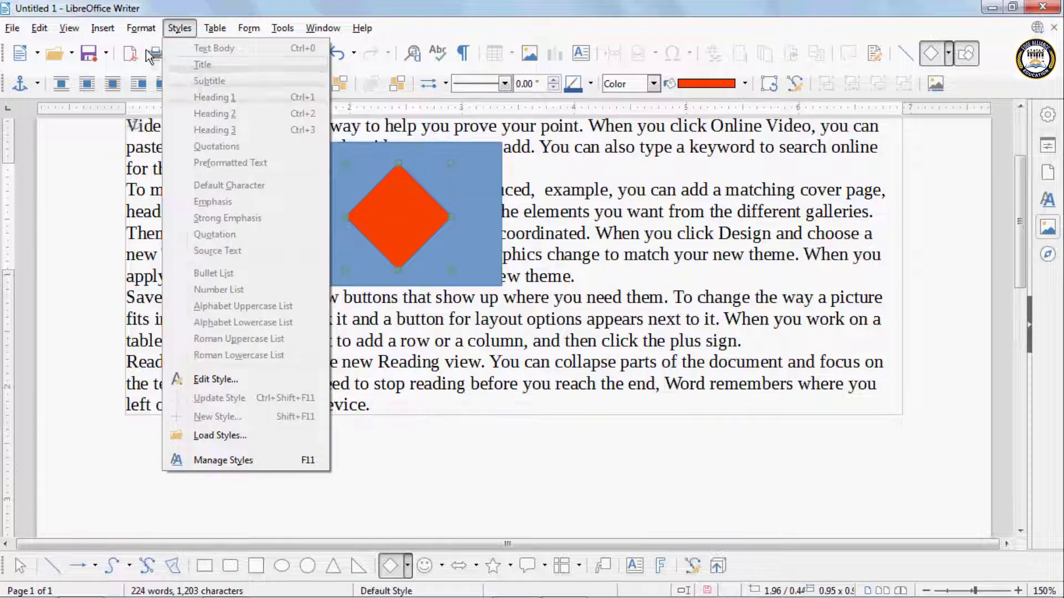
{"action": "mouse_move", "coordinate": [140, 27]}
{"action": "mouse_move", "coordinate": [204, 364]}
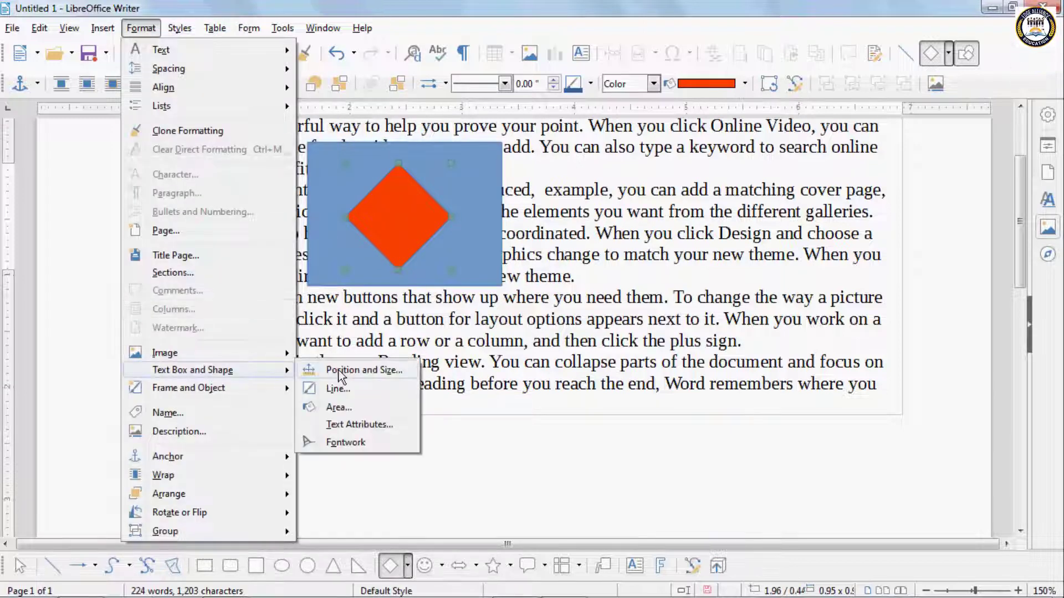
{"action": "left_click", "coordinate": [343, 368]}
{"action": "left_click", "coordinate": [516, 139]}
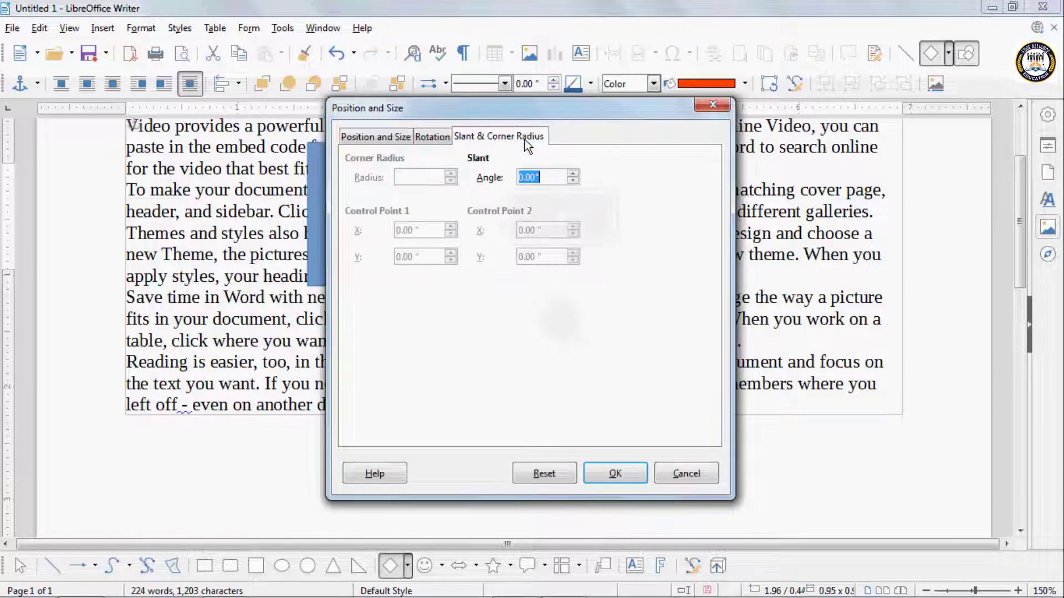
{"action": "left_click", "coordinate": [671, 472]}
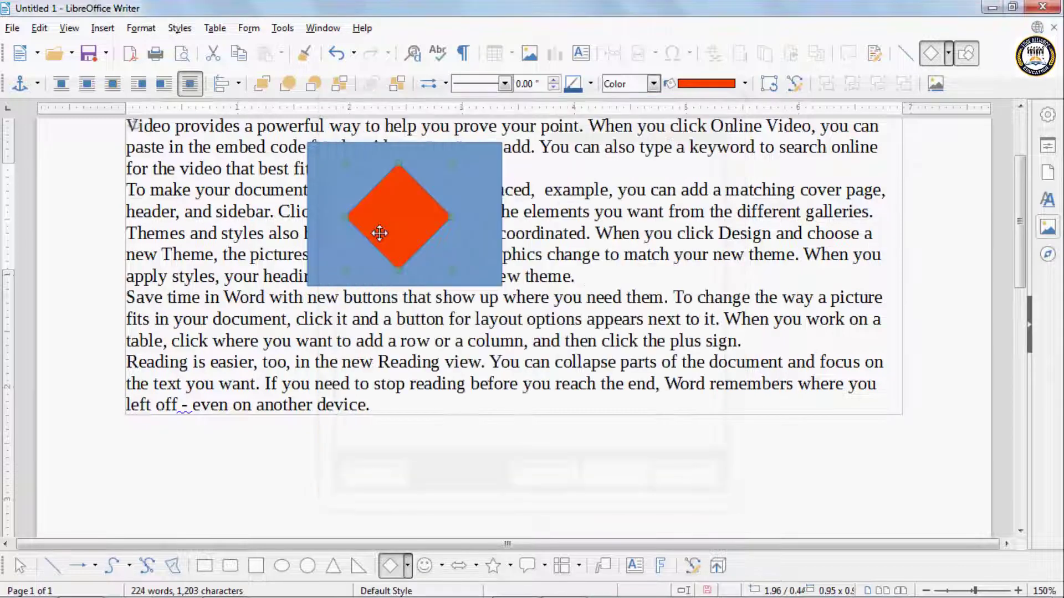
Delete the orange-red diamond from the document.
{"action": "left_click_drag", "start_coordinate": [360, 211], "coordinate": [469, 325]}
{"action": "key", "text": "Delete"}
Move the blue rectangle into the blank area below the text and fill it with light yellow-green.
{"action": "left_click", "coordinate": [391, 257]}
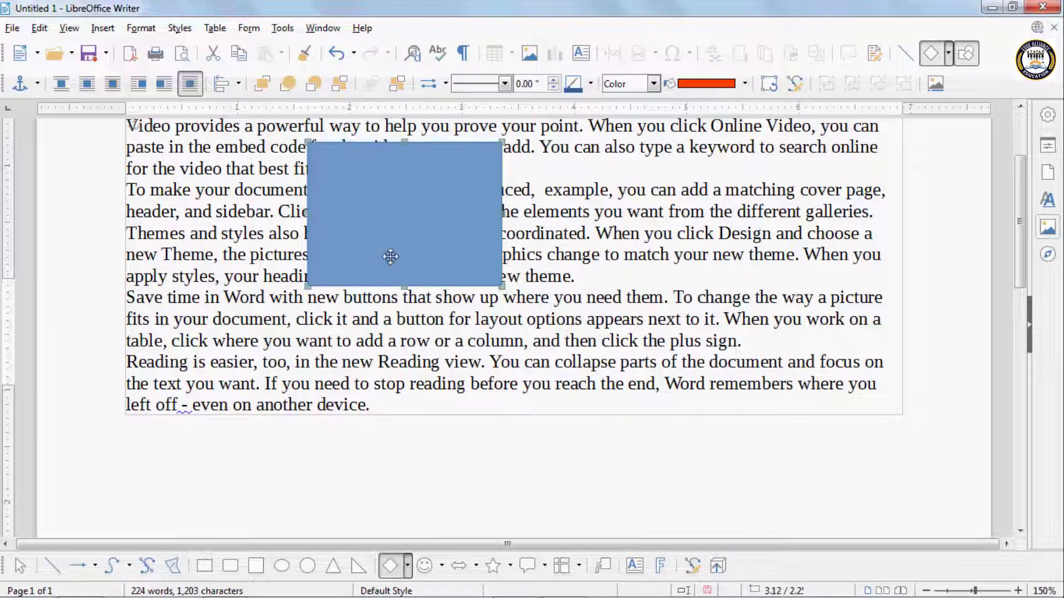
{"action": "left_click_drag", "start_coordinate": [421, 260], "coordinate": [547, 479]}
{"action": "scroll", "coordinate": [548, 492], "scroll_direction": "down", "scroll_amount": 2}
{"action": "left_click_drag", "start_coordinate": [465, 305], "coordinate": [406, 426]}
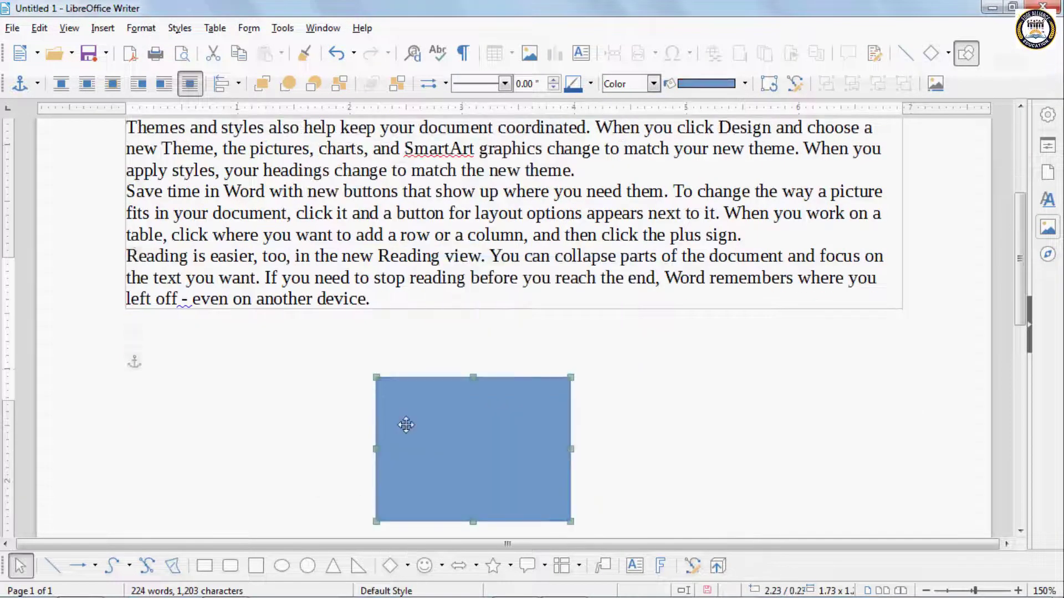
{"action": "left_click", "coordinate": [689, 82]}
{"action": "left_click", "coordinate": [815, 159]}
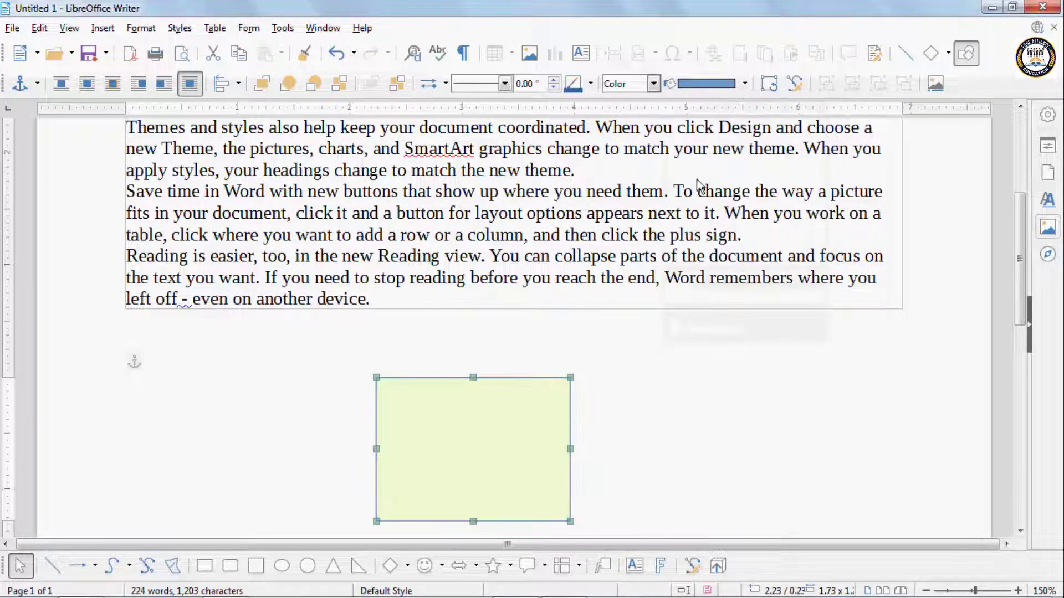
Slant the yellow-green rectangle into a parallelogram by raising its Slant angle to more than 14 degrees.
{"action": "left_click", "coordinate": [140, 28]}
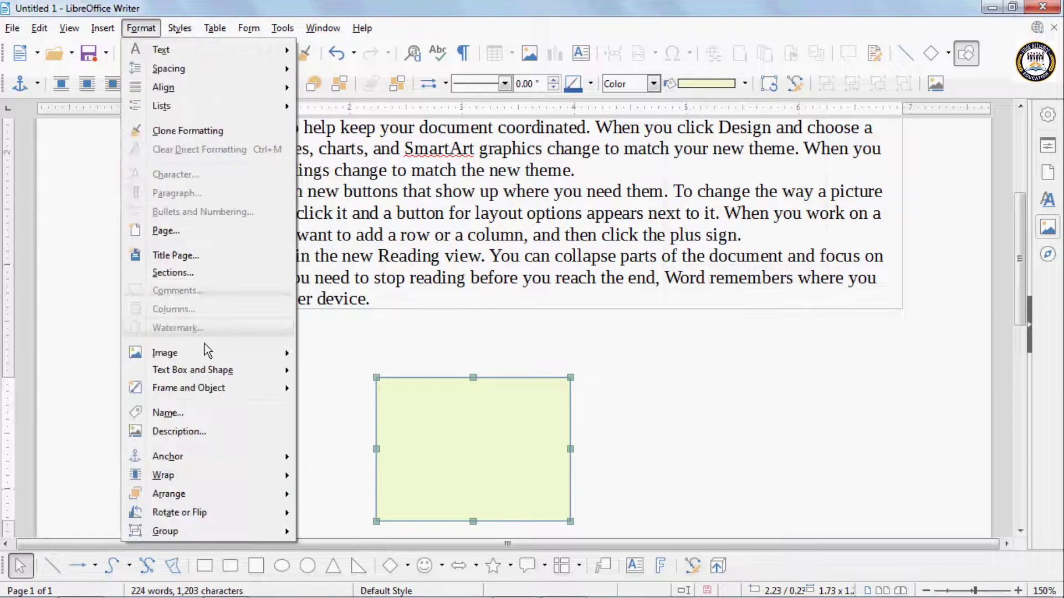
{"action": "mouse_move", "coordinate": [211, 375]}
{"action": "left_click", "coordinate": [354, 370]}
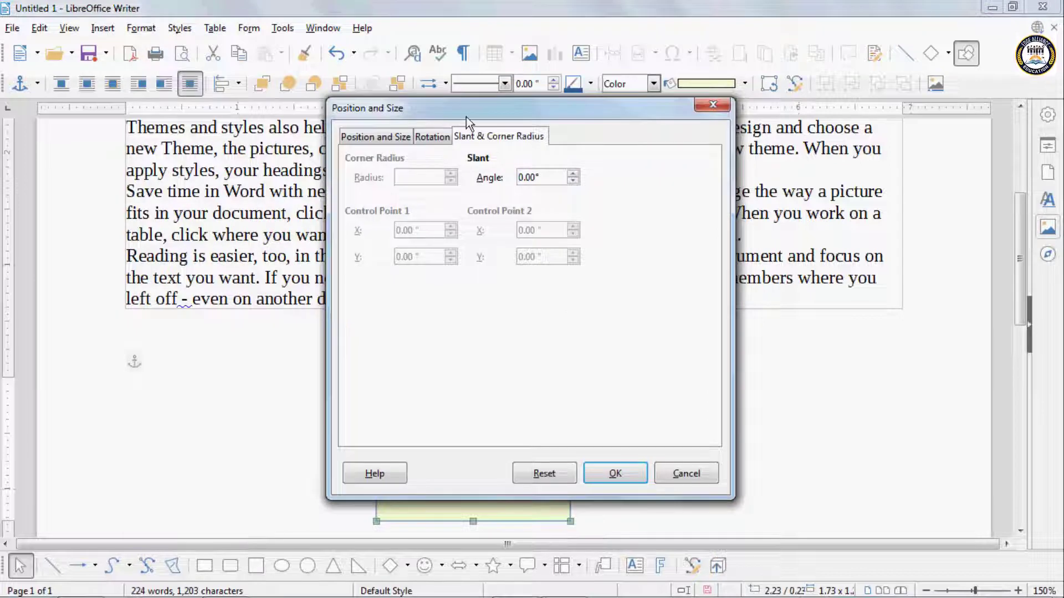
{"action": "left_click_drag", "start_coordinate": [467, 117], "coordinate": [725, 130]}
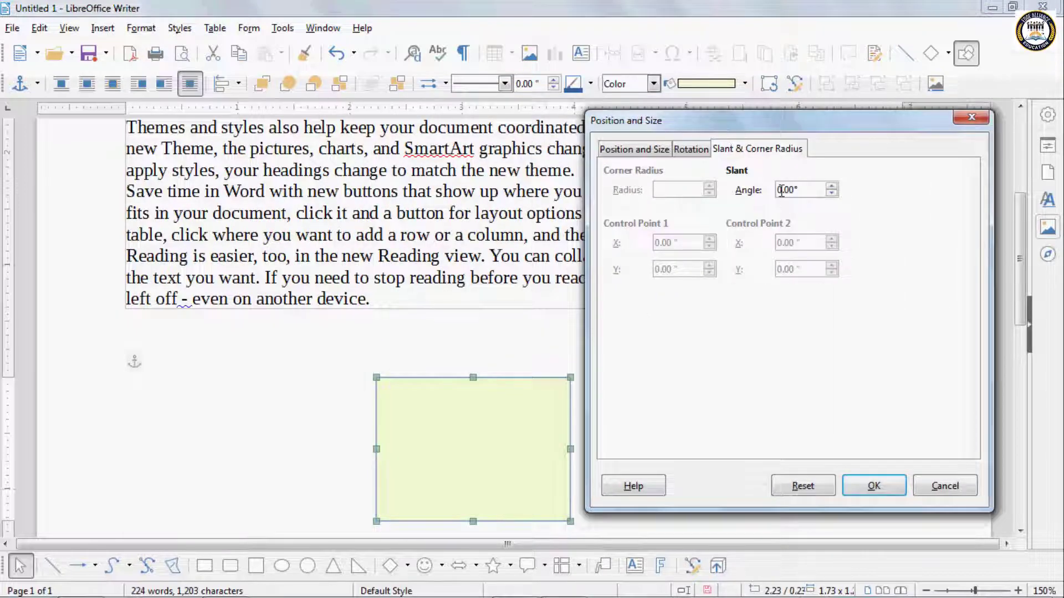
{"action": "left_click", "coordinate": [831, 187]}
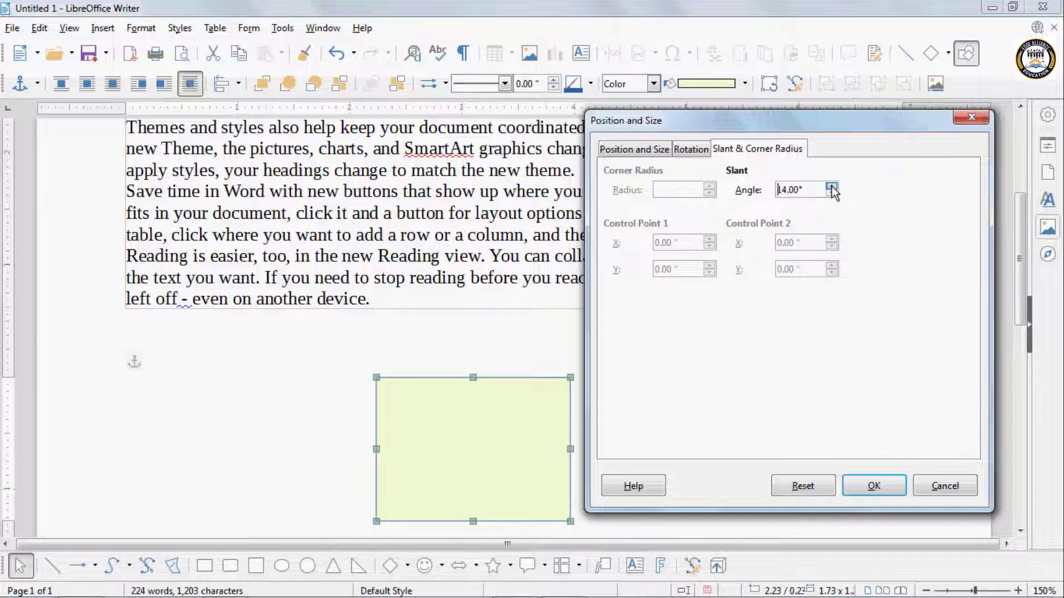
{"action": "left_click", "coordinate": [859, 488]}
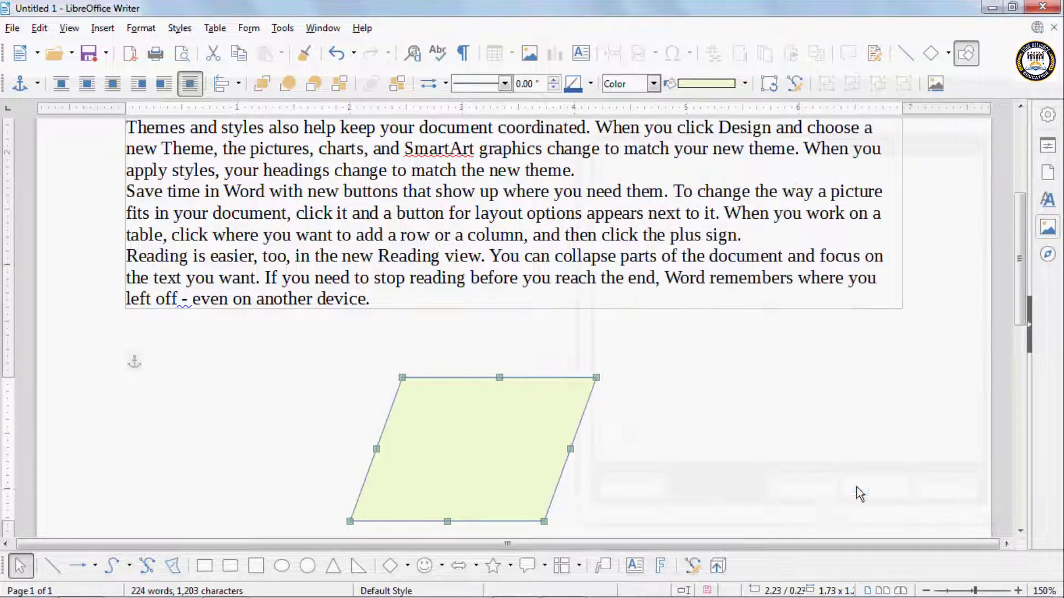
Shift the parallelogram to the right and draw a rectangle about 1.49 inches wide to its left below the text.
{"action": "left_click_drag", "start_coordinate": [497, 451], "coordinate": [662, 429]}
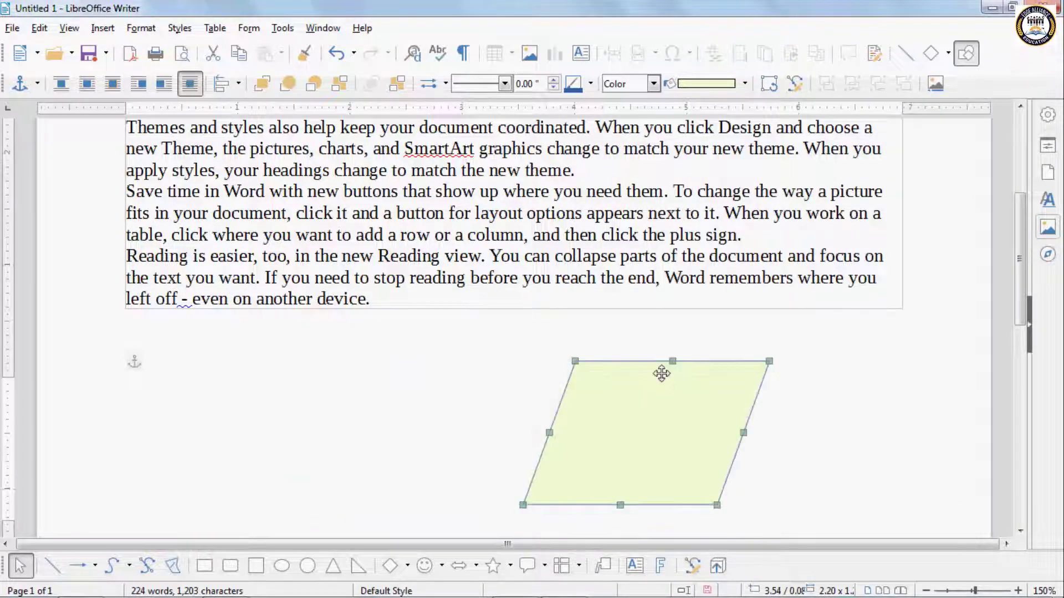
{"action": "left_click", "coordinate": [204, 565]}
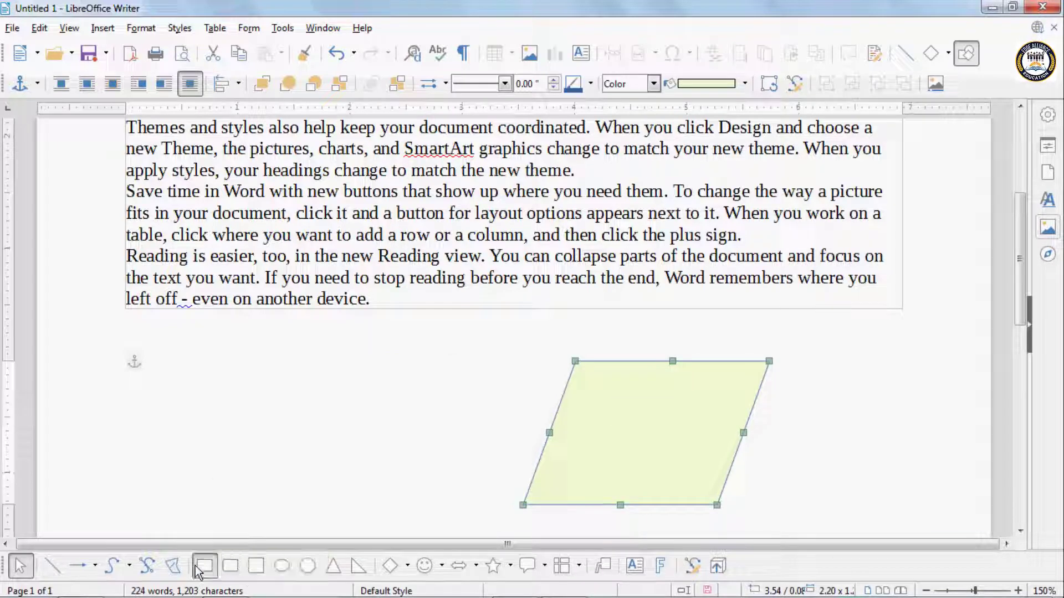
{"action": "mouse_move", "coordinate": [228, 371]}
{"action": "left_mouse_down"}
{"action": "mouse_move", "coordinate": [369, 460]}
{"action": "mouse_move", "coordinate": [396, 501]}
{"action": "left_mouse_up"}
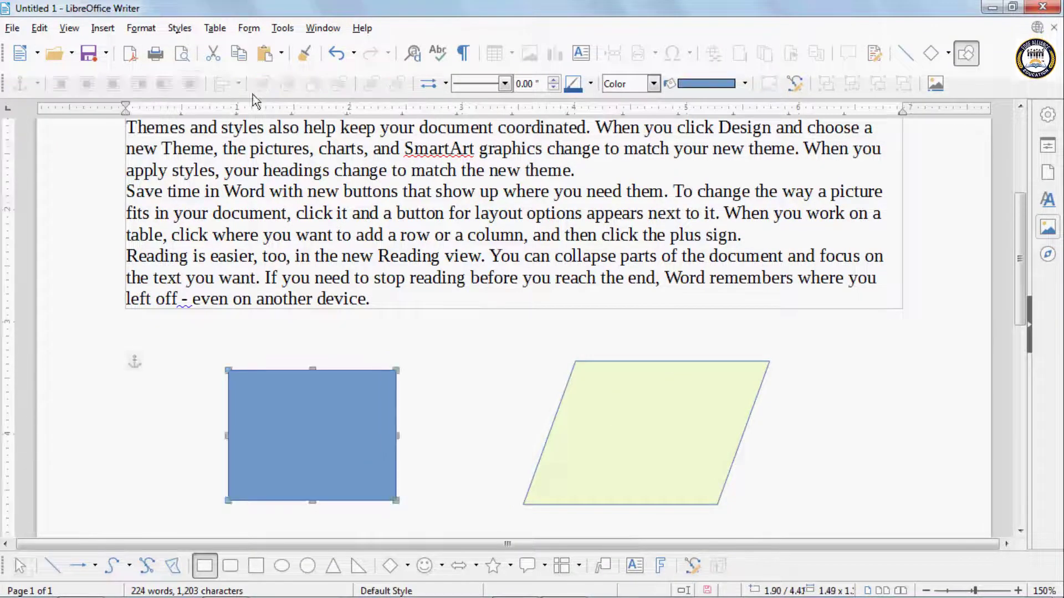
Check the new rectangle's Slant & Corner Radius settings and leave them without making changes.
{"action": "left_click", "coordinate": [141, 27]}
{"action": "mouse_move", "coordinate": [227, 371]}
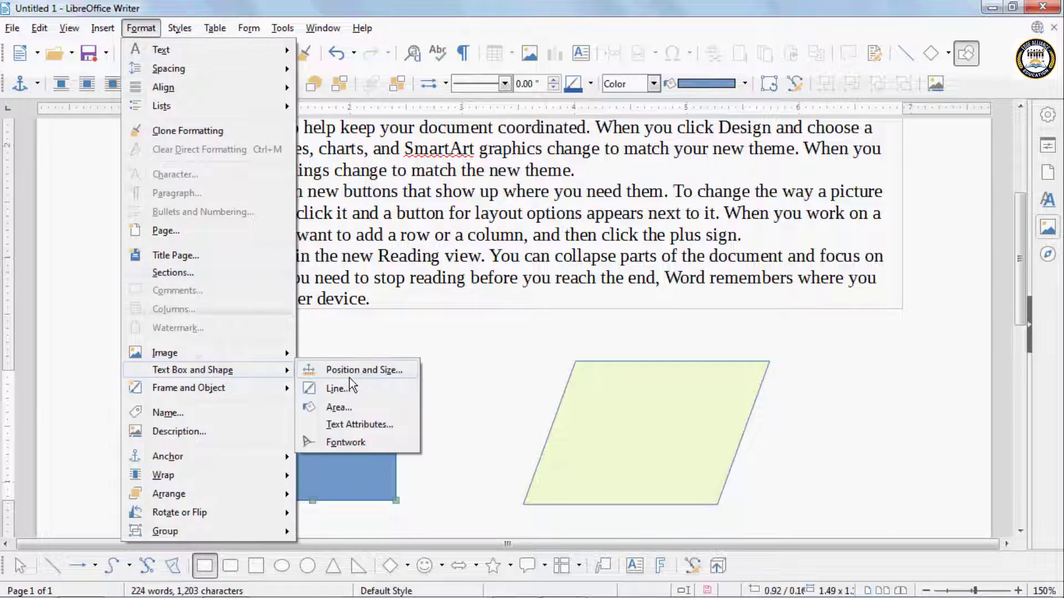
{"action": "left_click", "coordinate": [363, 371]}
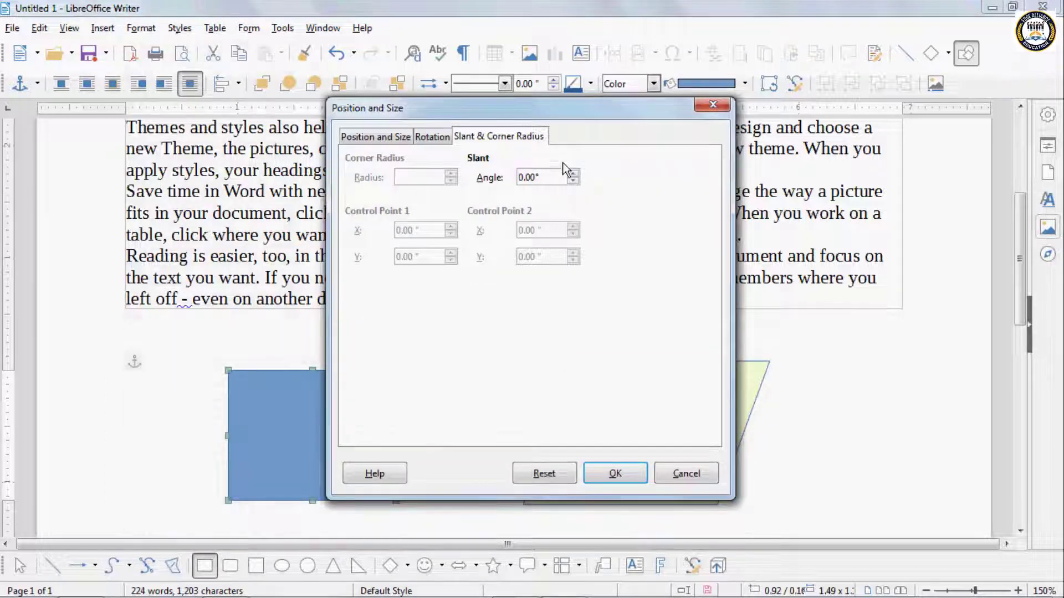
{"action": "left_click", "coordinate": [683, 478]}
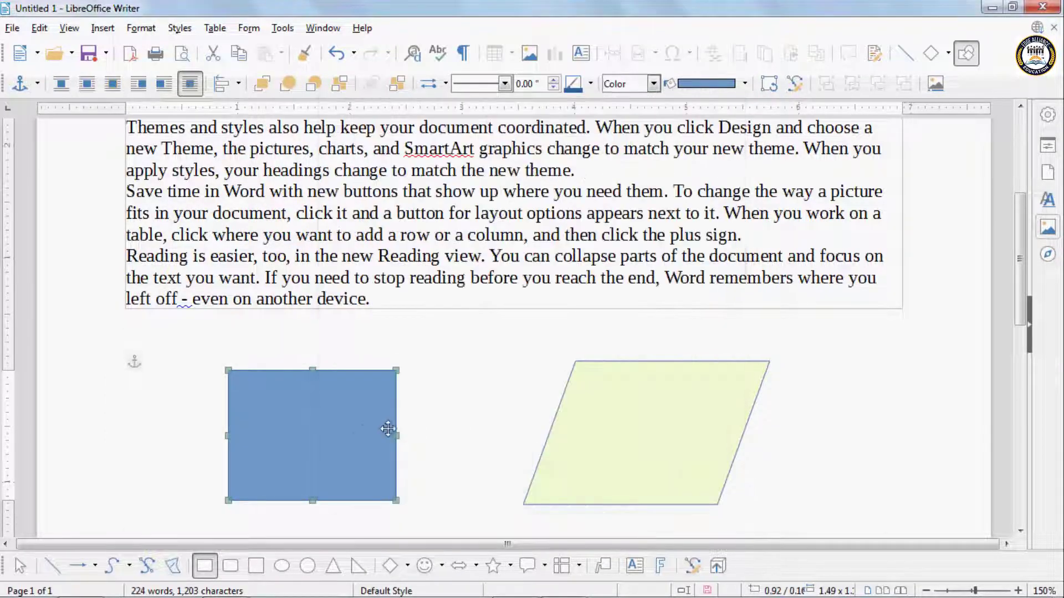
Set the new blue rectangle's outline to the Continuous line style in Red.
{"action": "left_click", "coordinate": [142, 28]}
{"action": "mouse_move", "coordinate": [211, 374]}
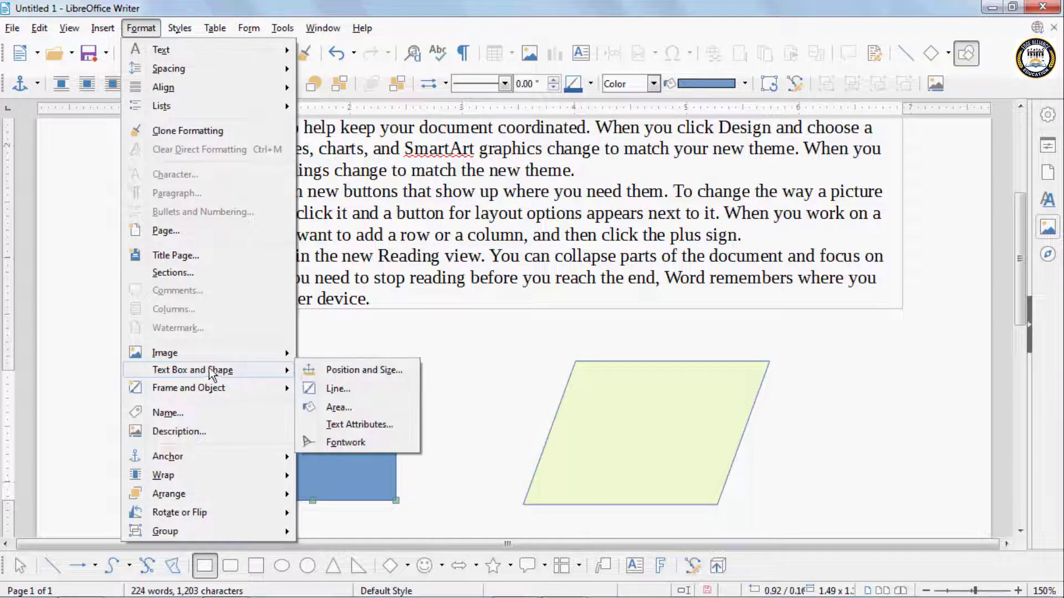
{"action": "left_click", "coordinate": [348, 387]}
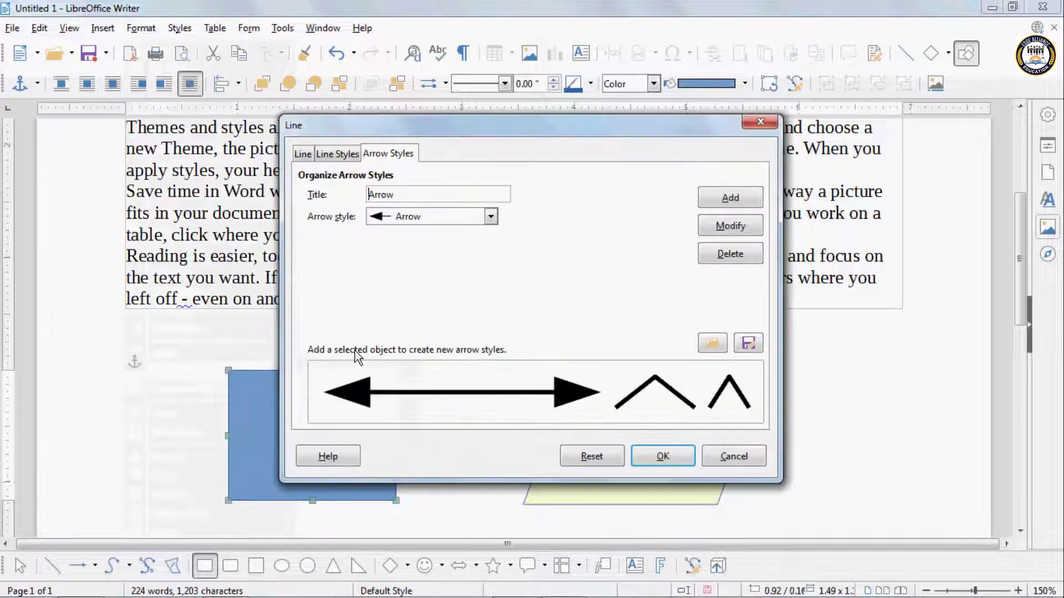
{"action": "left_click", "coordinate": [302, 154]}
{"action": "left_click", "coordinate": [366, 212]}
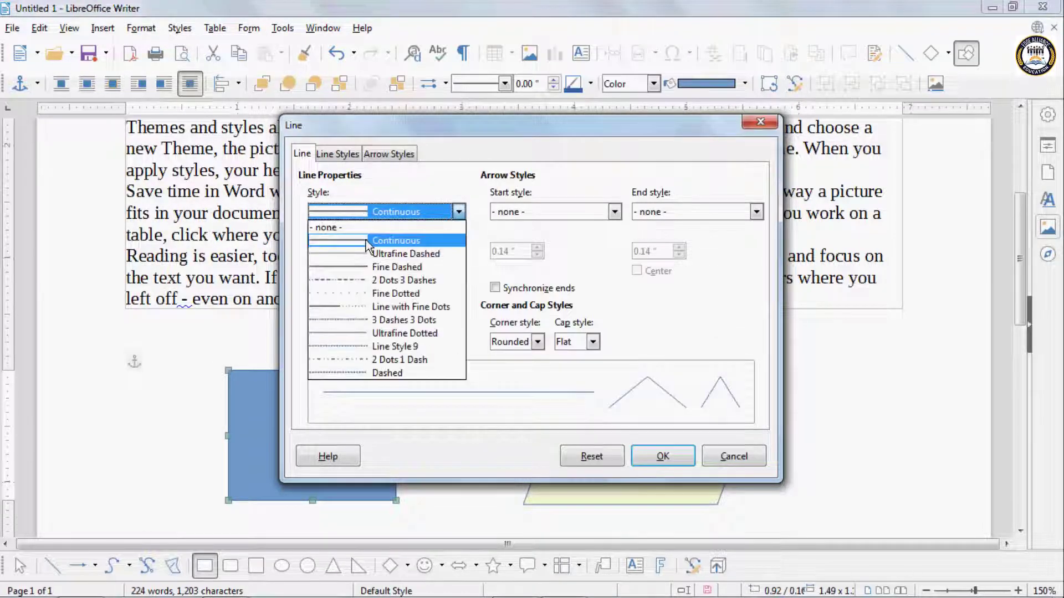
{"action": "left_click", "coordinate": [368, 239]}
{"action": "left_click", "coordinate": [387, 254]}
{"action": "left_click", "coordinate": [372, 307]}
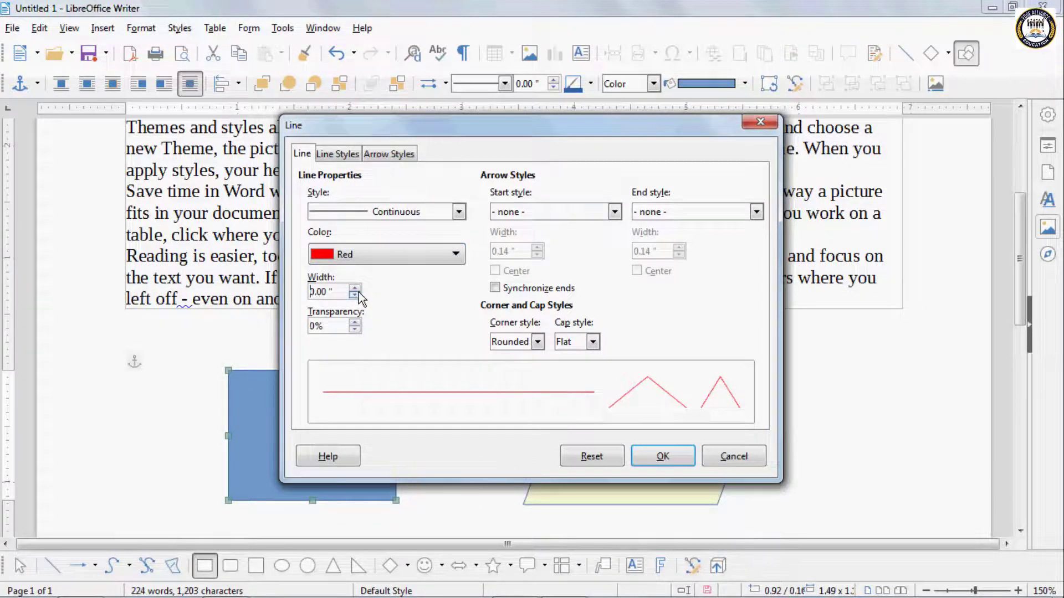
Set the rectangle's outline width to 0.18" and its transparency to 55%.
{"action": "double_click", "coordinate": [356, 289]}
{"action": "triple_click", "coordinate": [356, 289]}
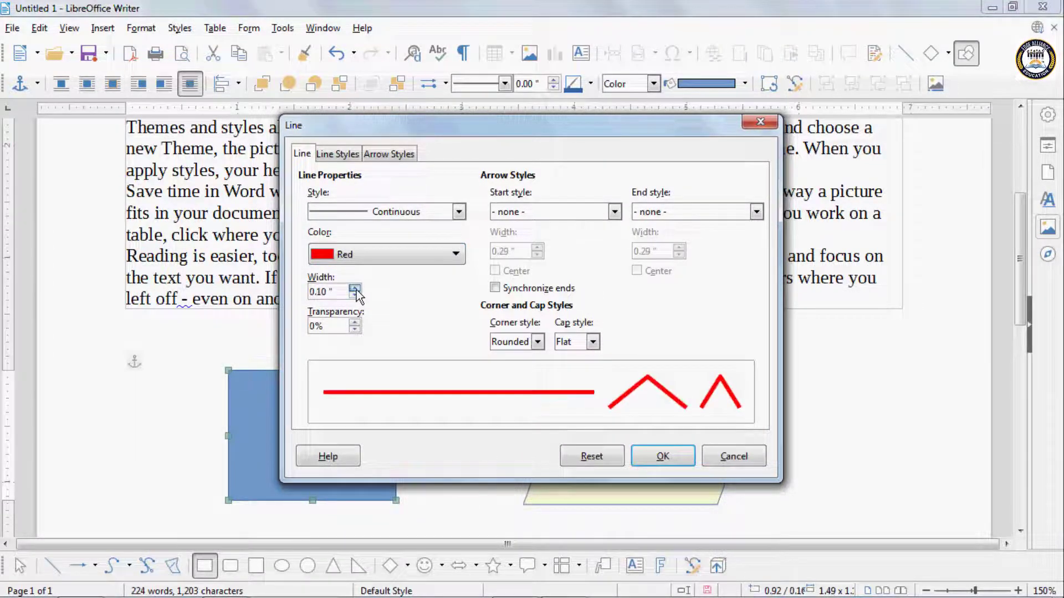
{"action": "double_click", "coordinate": [356, 289]}
{"action": "double_click", "coordinate": [356, 289]}
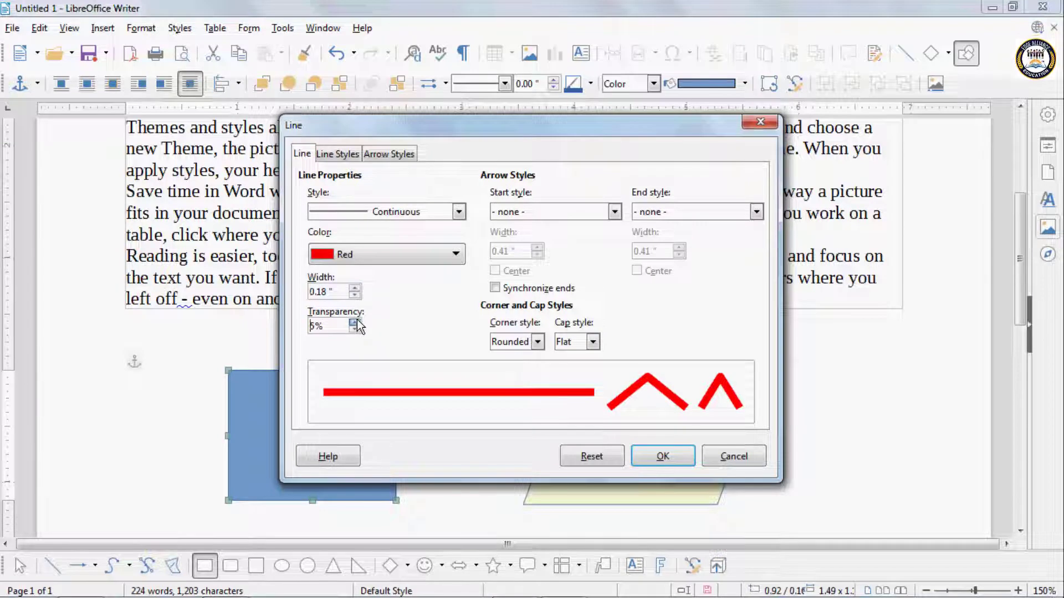
{"action": "triple_click", "coordinate": [353, 322]}
{"action": "triple_click", "coordinate": [354, 322]}
{"action": "triple_click", "coordinate": [353, 323]}
{"action": "triple_click", "coordinate": [353, 322]}
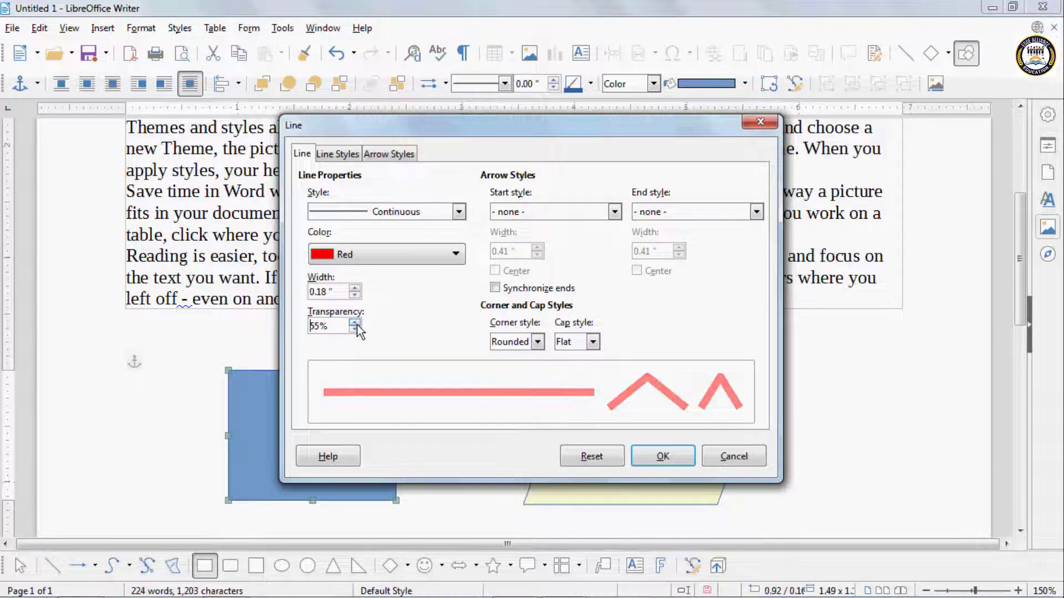
Set the rectangle's outline transparency to 45% and apply the line settings.
{"action": "triple_click", "coordinate": [355, 328]}
{"action": "double_click", "coordinate": [355, 328]}
{"action": "double_click", "coordinate": [355, 329]}
{"action": "double_click", "coordinate": [355, 329]}
{"action": "double_click", "coordinate": [355, 328]}
{"action": "double_click", "coordinate": [355, 328]}
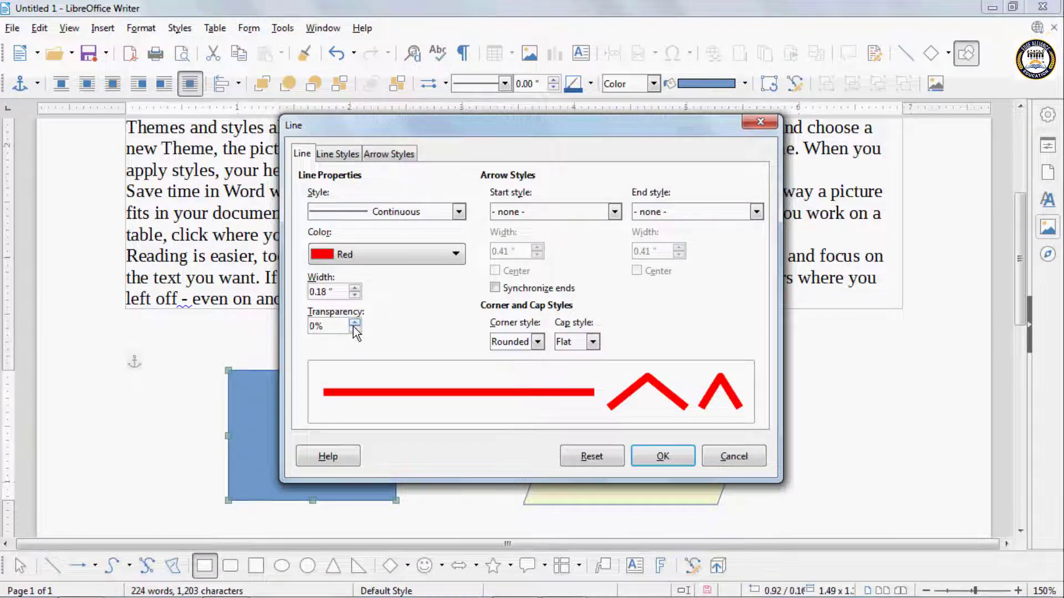
{"action": "double_click", "coordinate": [353, 325]}
{"action": "double_click", "coordinate": [354, 324]}
{"action": "double_click", "coordinate": [354, 325]}
{"action": "left_click", "coordinate": [354, 325]}
{"action": "left_click", "coordinate": [354, 324]}
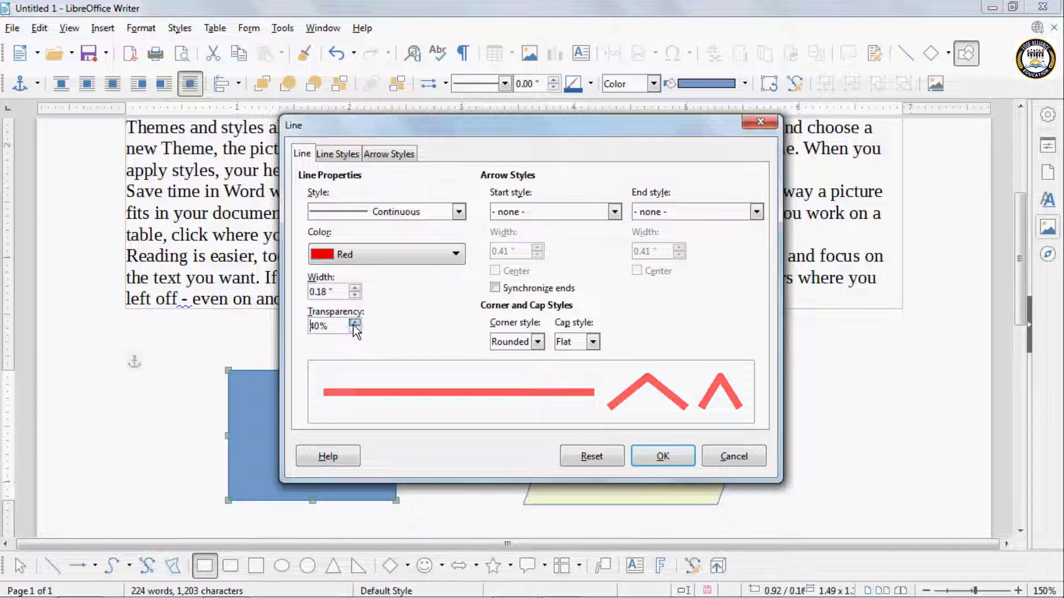
{"action": "left_click", "coordinate": [353, 325]}
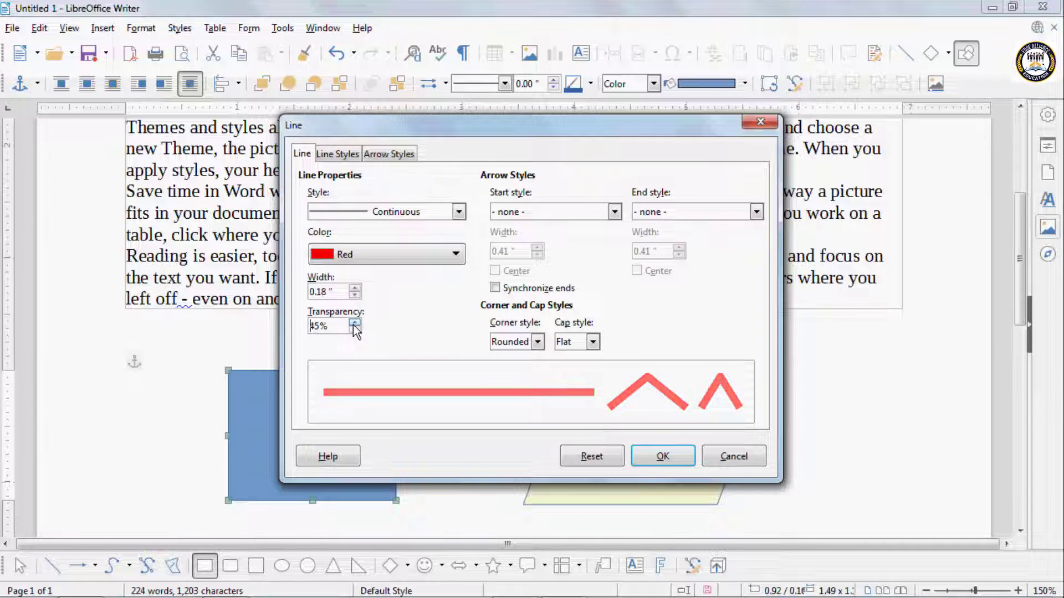
{"action": "left_click", "coordinate": [666, 457]}
Move the rectangle to the right of the parallelogram and draw a horizontal line about 3.63 inches long below the text.
{"action": "left_click_drag", "start_coordinate": [282, 413], "coordinate": [814, 391]}
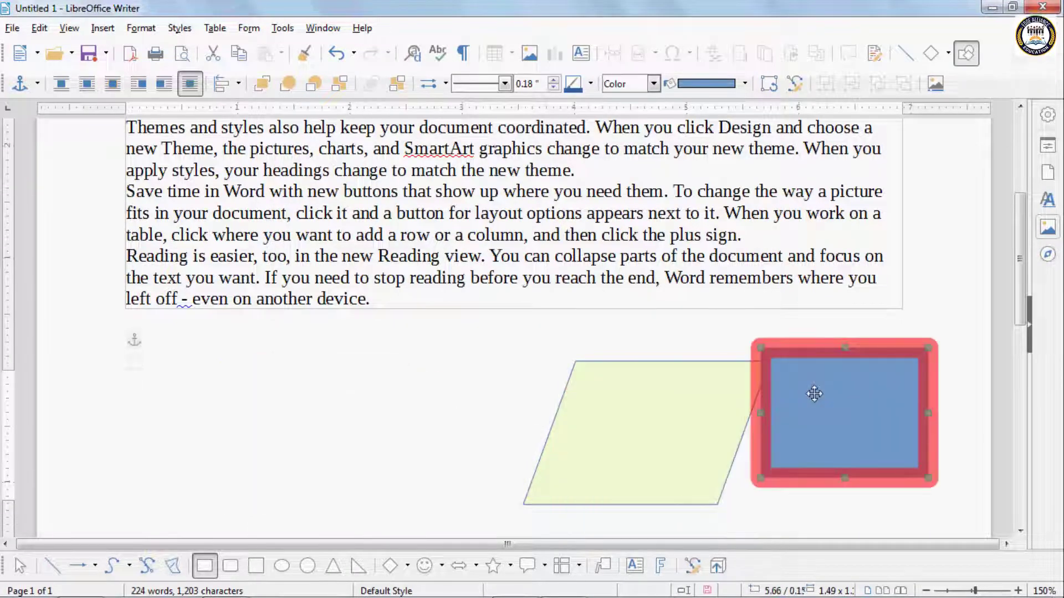
{"action": "left_click", "coordinate": [53, 566]}
{"action": "left_click_drag", "start_coordinate": [52, 408], "coordinate": [317, 416]}
{"action": "left_click_drag", "start_coordinate": [405, 393], "coordinate": [459, 408]}
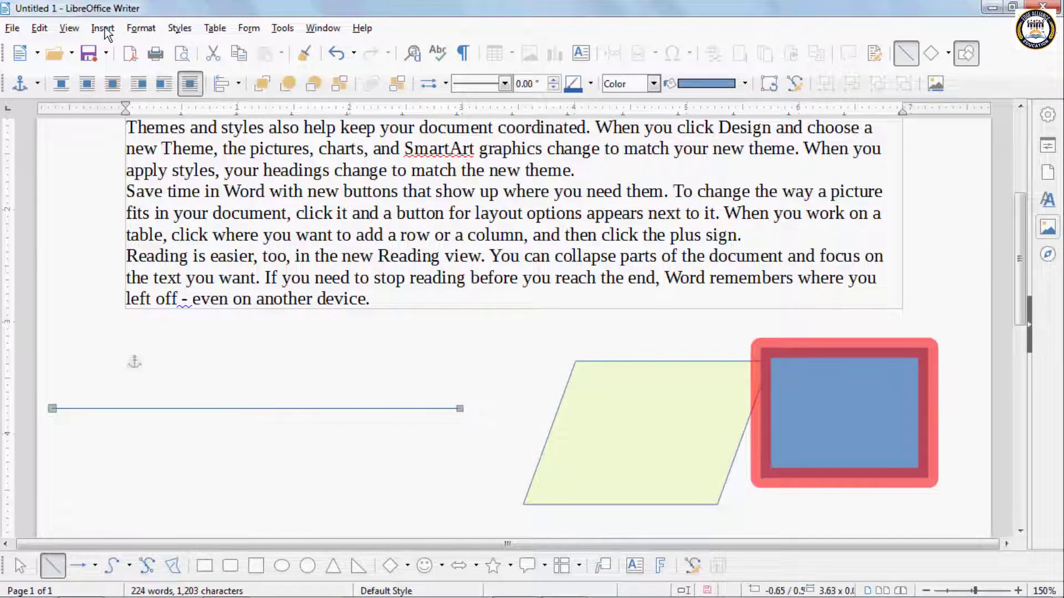
Give the new line a Small arrow start style and a Double Arrow end style.
{"action": "left_click", "coordinate": [141, 28]}
{"action": "mouse_move", "coordinate": [258, 371]}
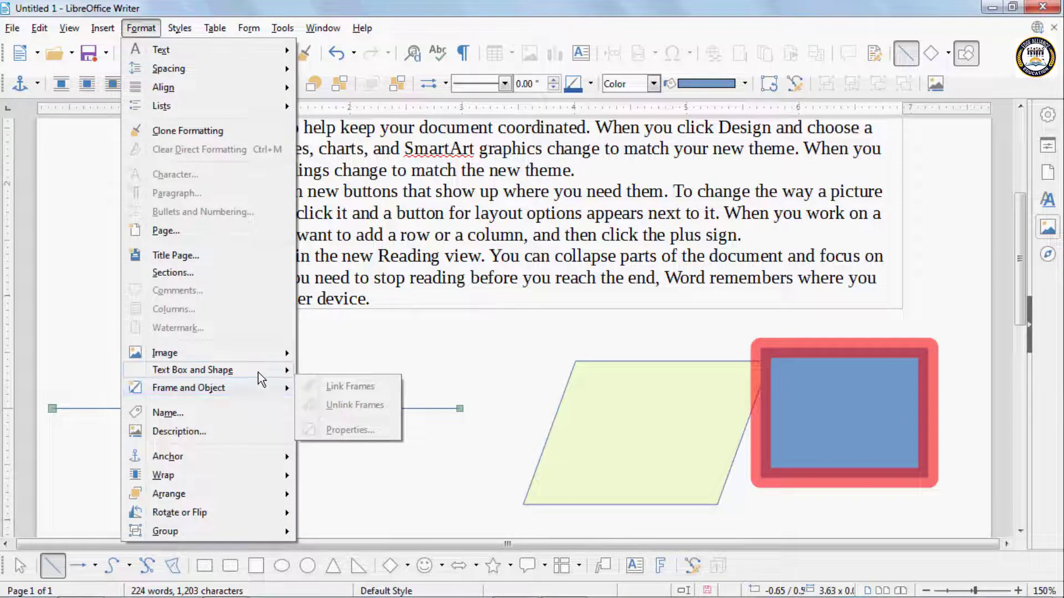
{"action": "left_click", "coordinate": [338, 389]}
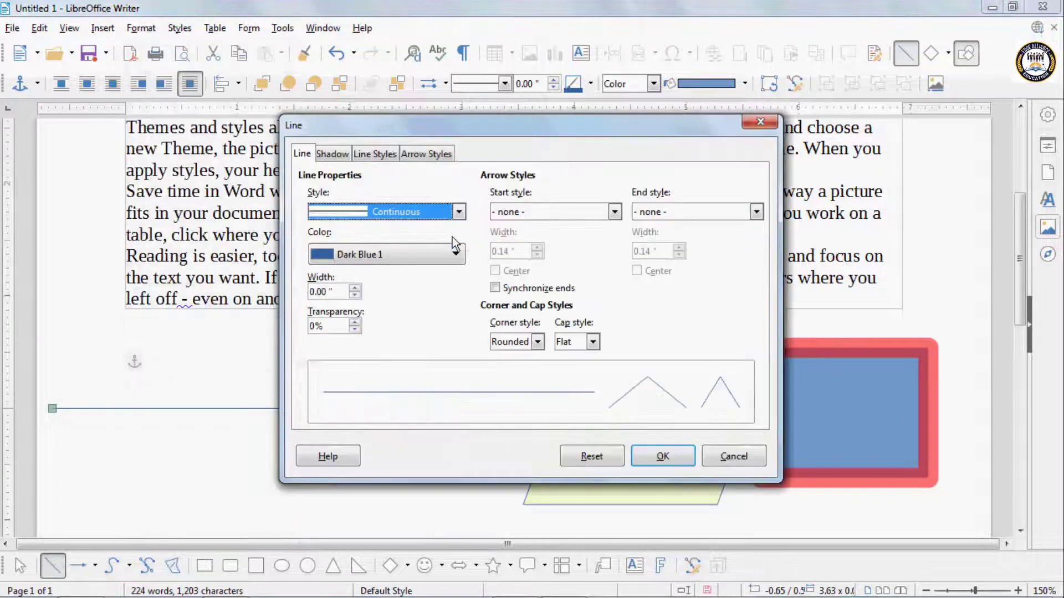
{"action": "left_click", "coordinate": [509, 218]}
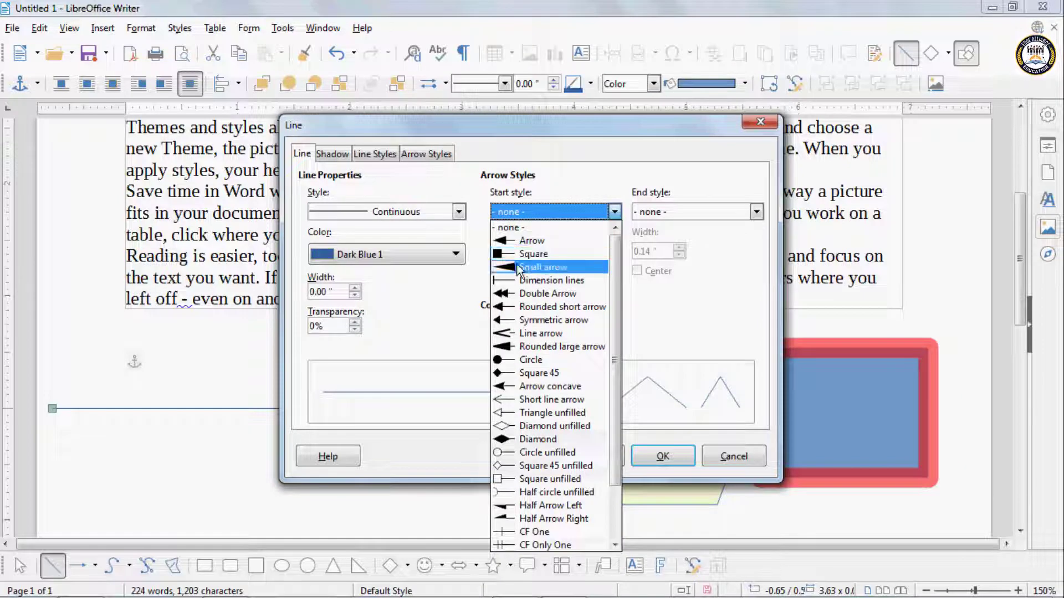
{"action": "left_click", "coordinate": [532, 263]}
{"action": "left_click", "coordinate": [654, 213]}
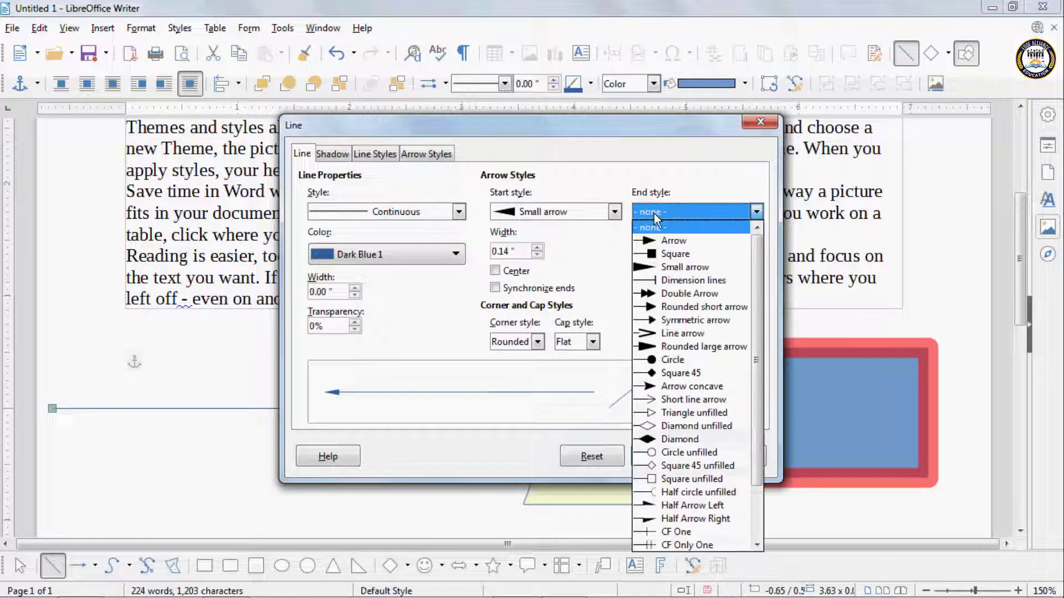
{"action": "left_click", "coordinate": [685, 291]}
Set the start arrowhead's width to 0.22" and the end arrowhead's width to 0.32".
{"action": "left_click", "coordinate": [536, 248]}
{"action": "left_click", "coordinate": [536, 248]}
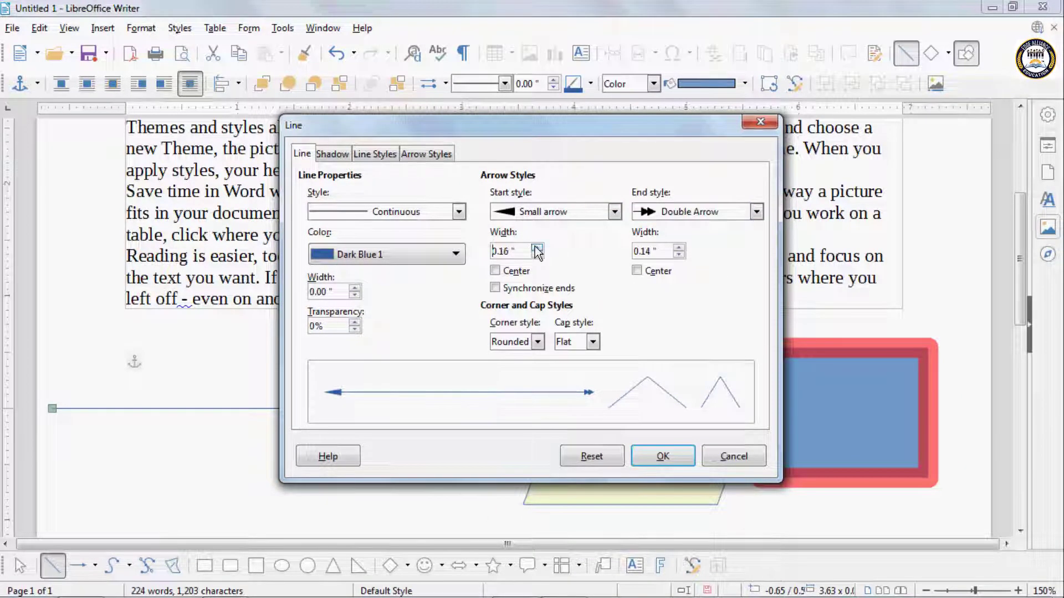
{"action": "left_click", "coordinate": [537, 248]}
{"action": "left_click", "coordinate": [536, 247]}
{"action": "left_click", "coordinate": [536, 247]}
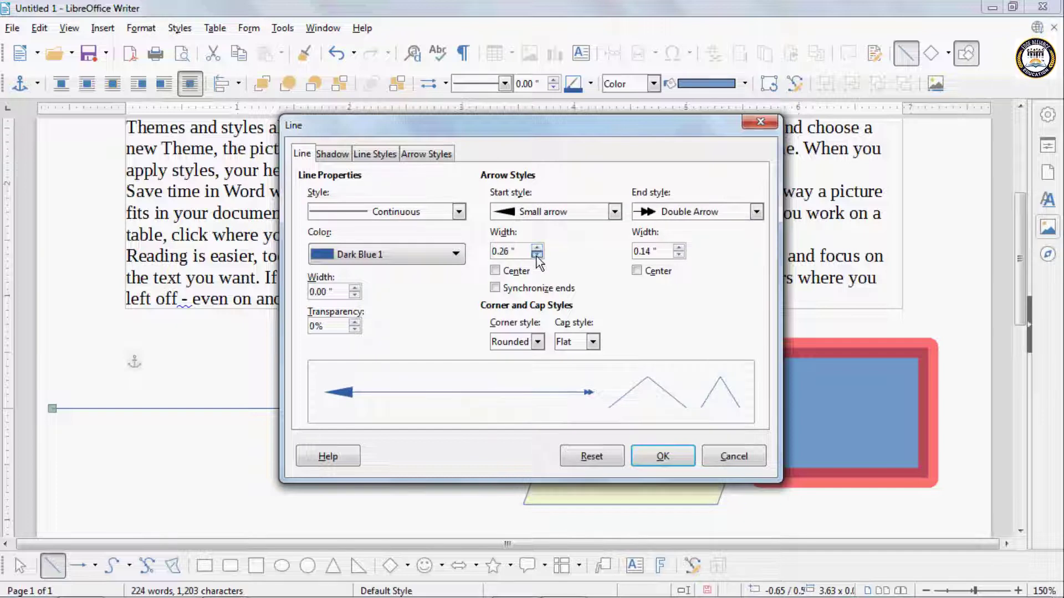
{"action": "left_click", "coordinate": [536, 255]}
{"action": "left_click", "coordinate": [536, 254]}
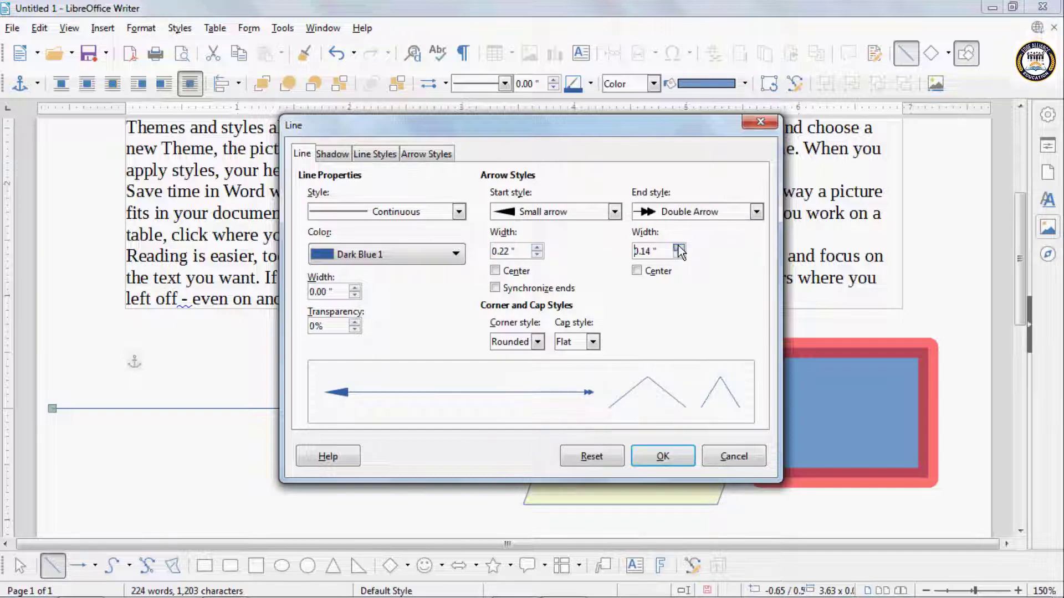
{"action": "left_click", "coordinate": [678, 248]}
{"action": "left_click", "coordinate": [678, 248]}
{"action": "left_click", "coordinate": [678, 248]}
{"action": "left_click", "coordinate": [679, 248]}
{"action": "left_click", "coordinate": [678, 247]}
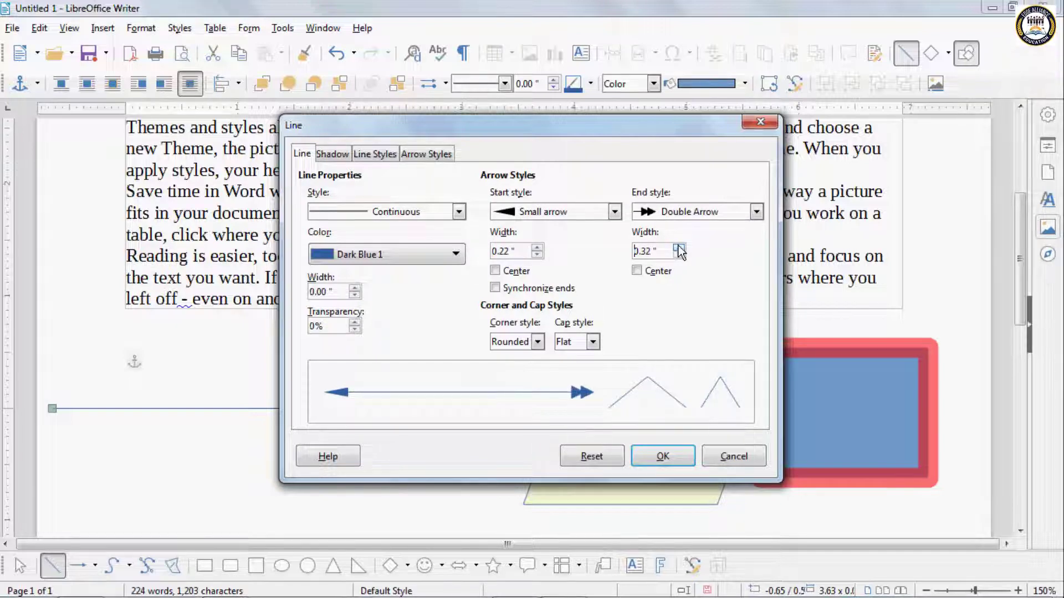
Center the start arrowhead, set both arrowhead widths to 0.24" with Synchronize ends, and apply with that option switched off again.
{"action": "left_click", "coordinate": [494, 271]}
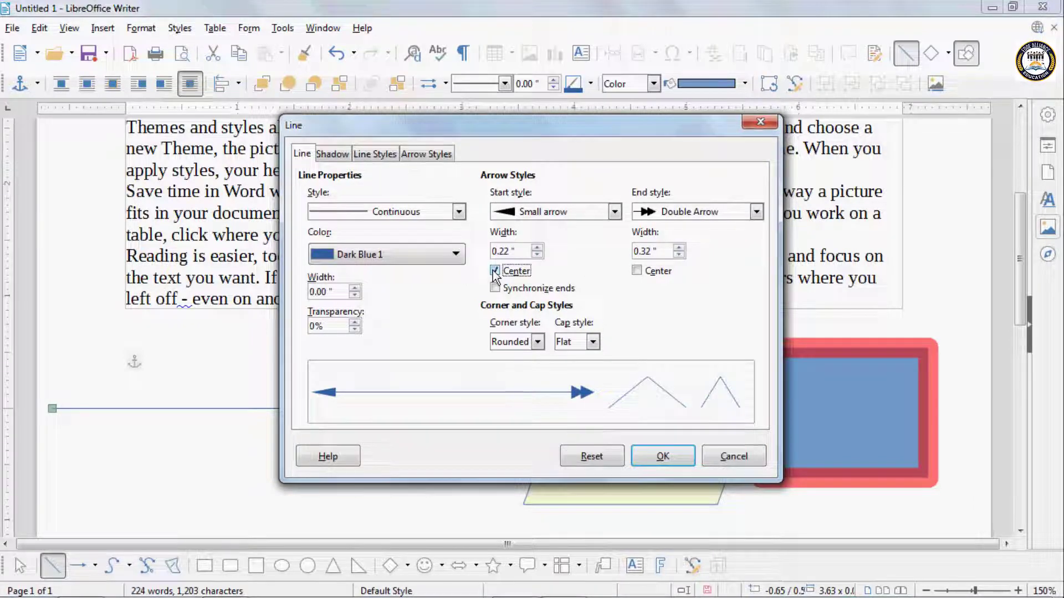
{"action": "left_click", "coordinate": [494, 287]}
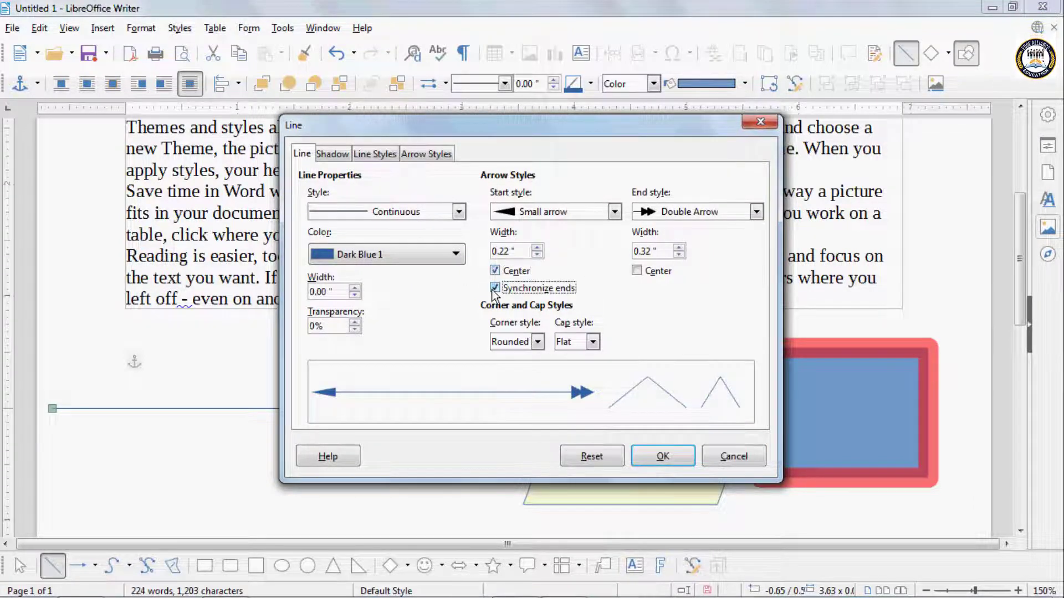
{"action": "left_click", "coordinate": [536, 255]}
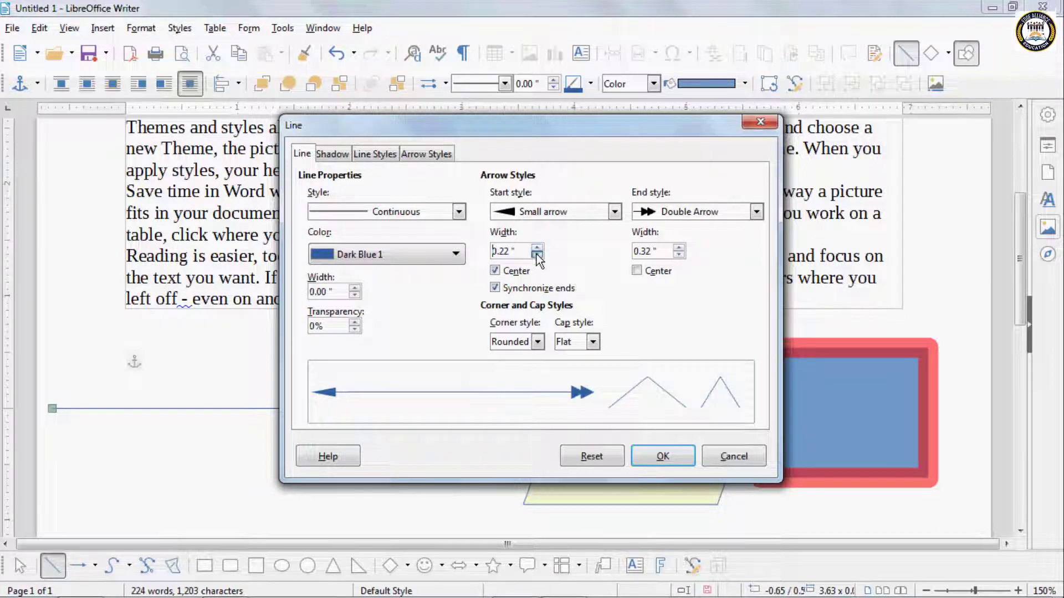
{"action": "left_click", "coordinate": [536, 255]}
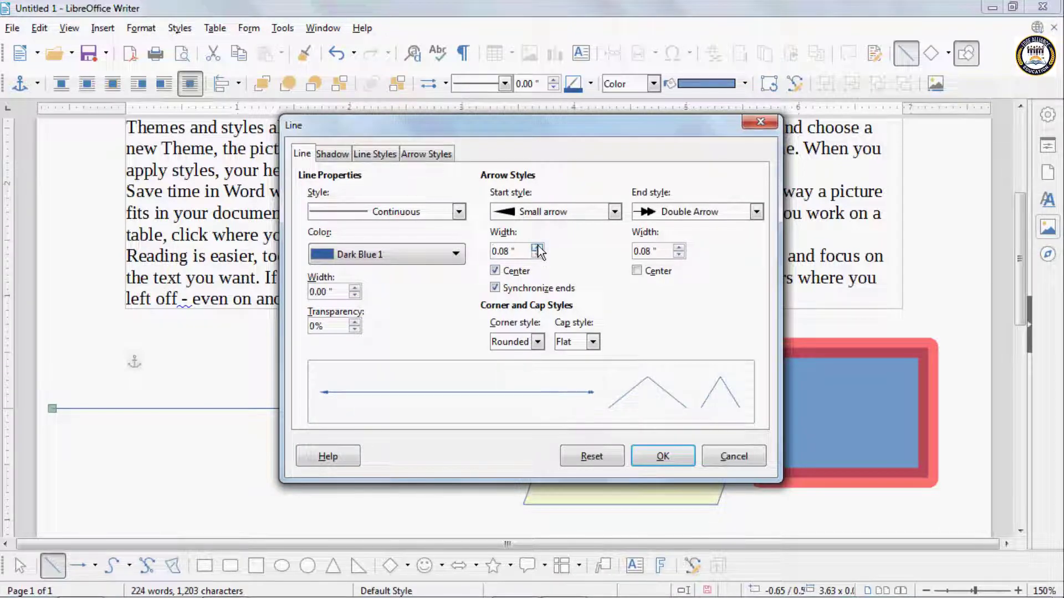
{"action": "left_click", "coordinate": [537, 247]}
{"action": "left_click", "coordinate": [537, 247]}
{"action": "left_click", "coordinate": [537, 247]}
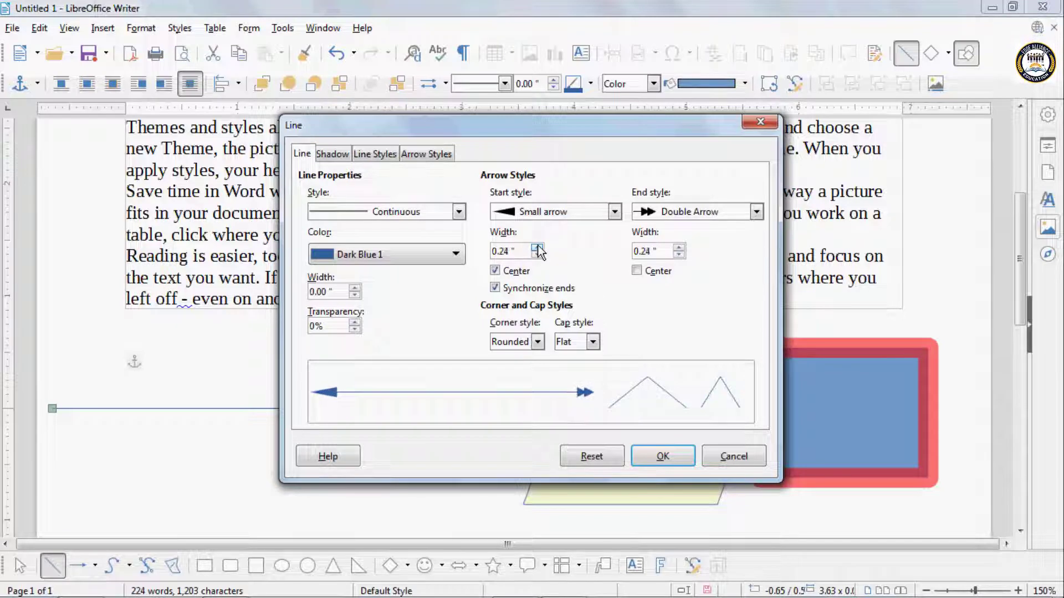
{"action": "left_click", "coordinate": [526, 289]}
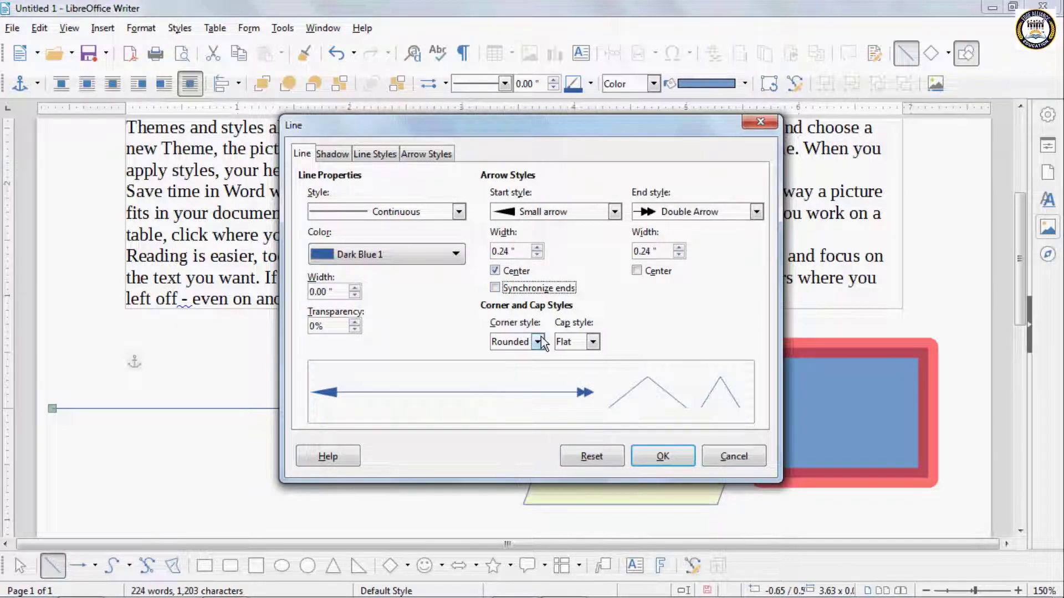
{"action": "left_click", "coordinate": [641, 459]}
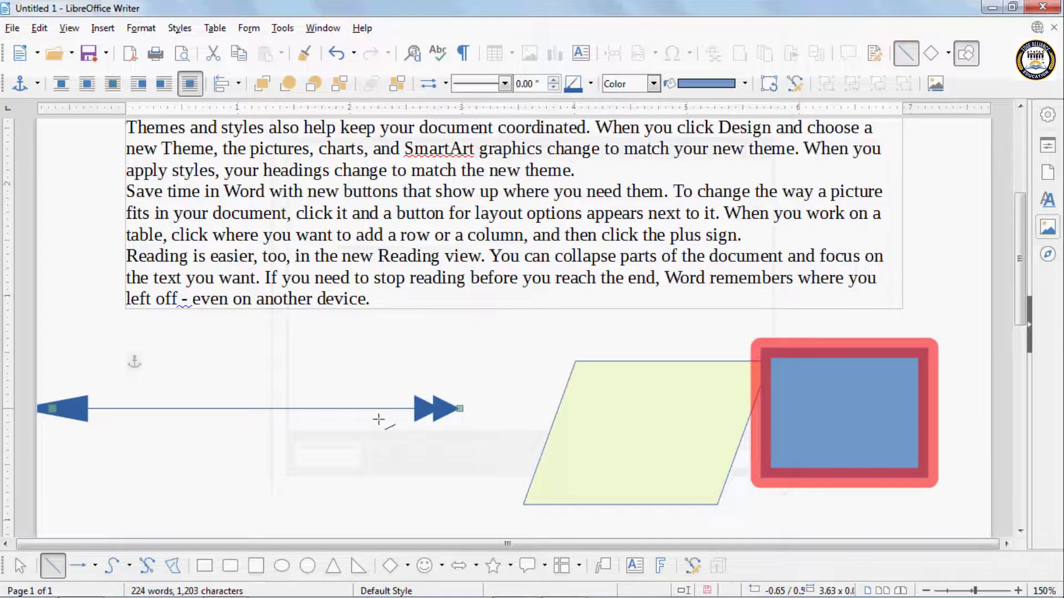
Move the double-headed arrow up and right beside the parallelogram and choose Rounded as its corner style.
{"action": "left_click_drag", "start_coordinate": [431, 409], "coordinate": [522, 389]}
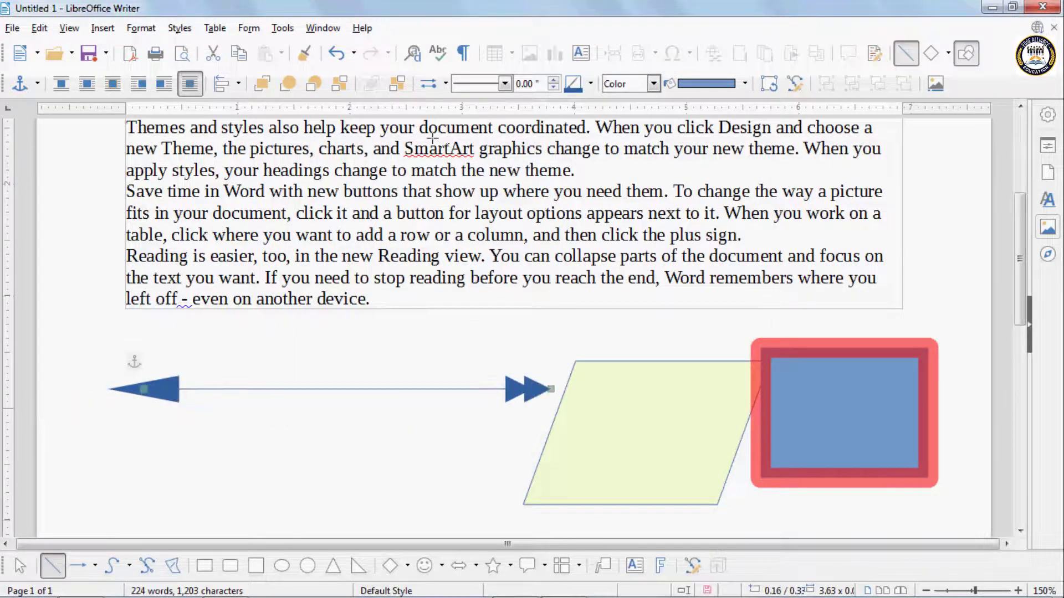
{"action": "left_click", "coordinate": [140, 27]}
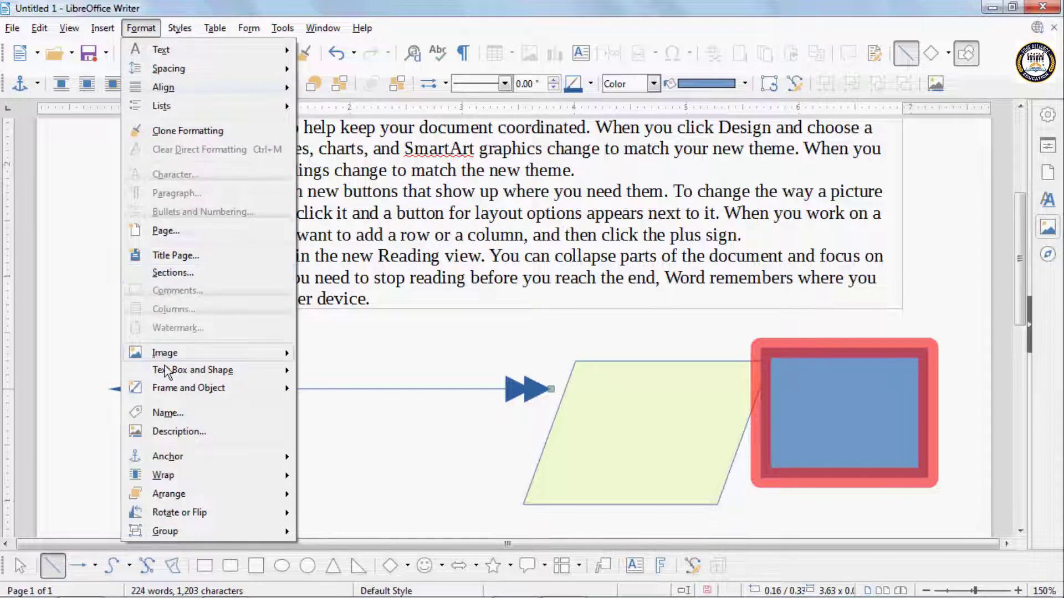
{"action": "left_click", "coordinate": [337, 388]}
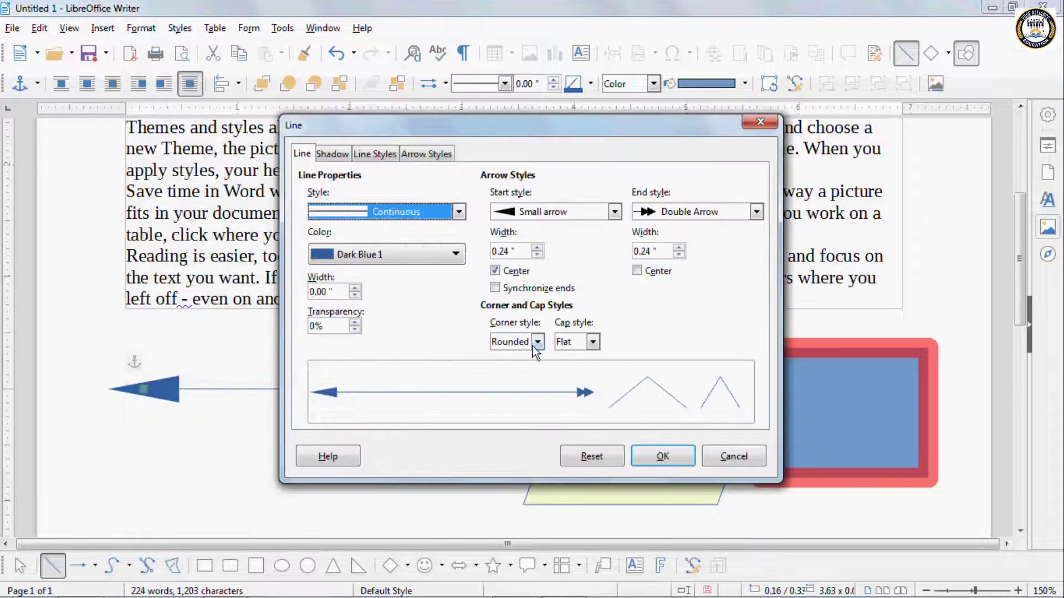
{"action": "left_click", "coordinate": [536, 342]}
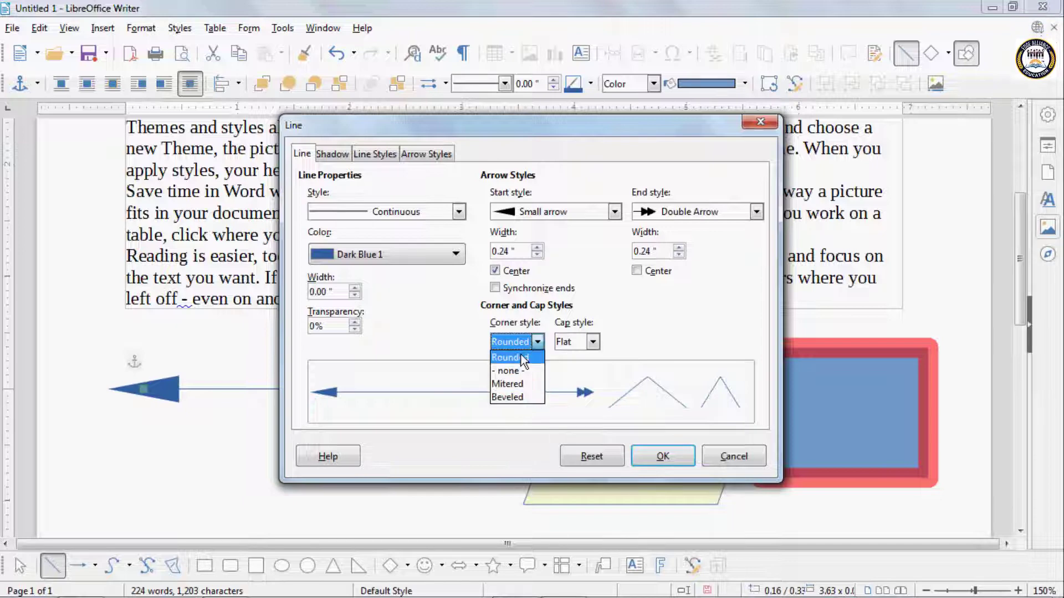
{"action": "left_click", "coordinate": [520, 357]}
Add a Red shadow to the arrow line, offset toward the upper left, and apply it.
{"action": "left_click", "coordinate": [331, 154]}
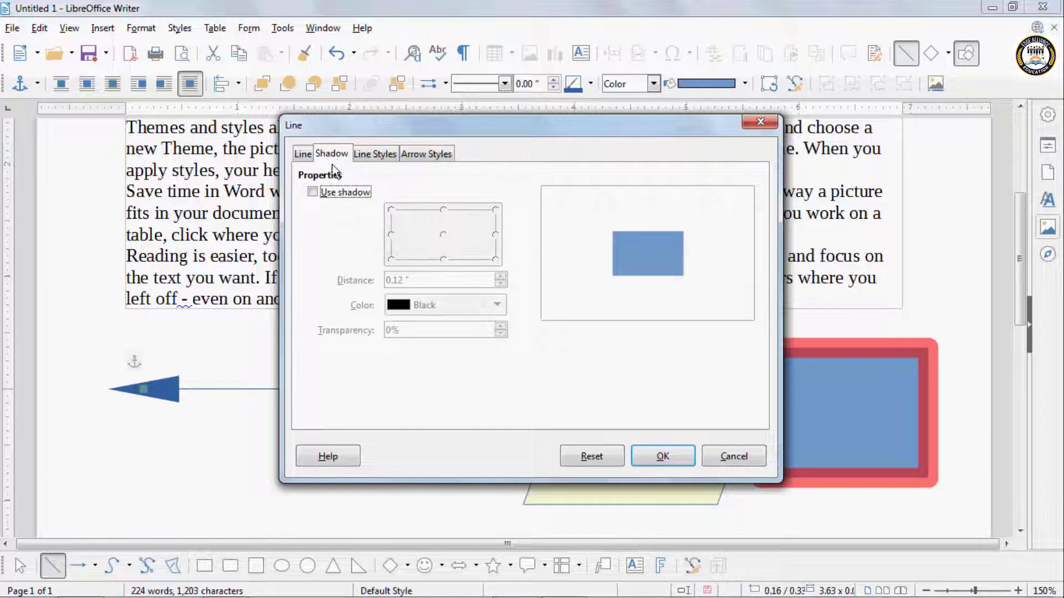
{"action": "left_click", "coordinate": [313, 192]}
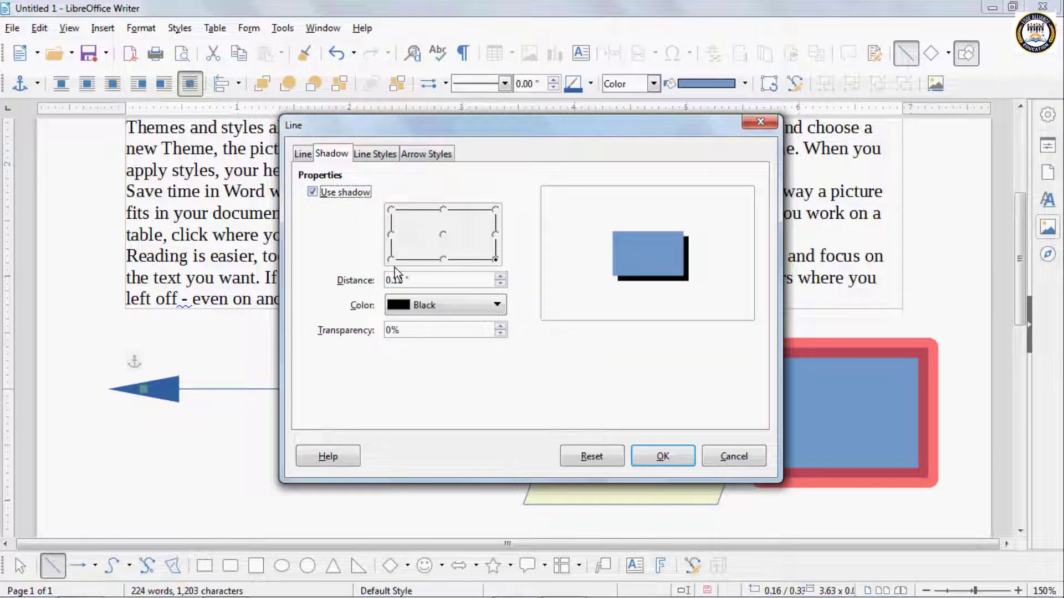
{"action": "left_click", "coordinate": [444, 310]}
{"action": "left_click", "coordinate": [448, 362]}
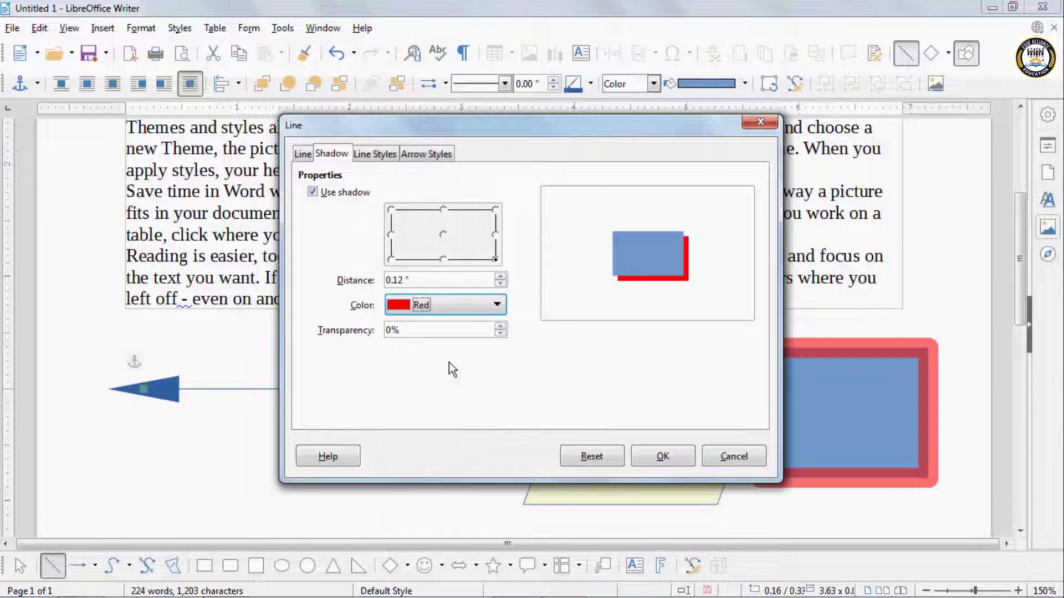
{"action": "left_click", "coordinate": [391, 209]}
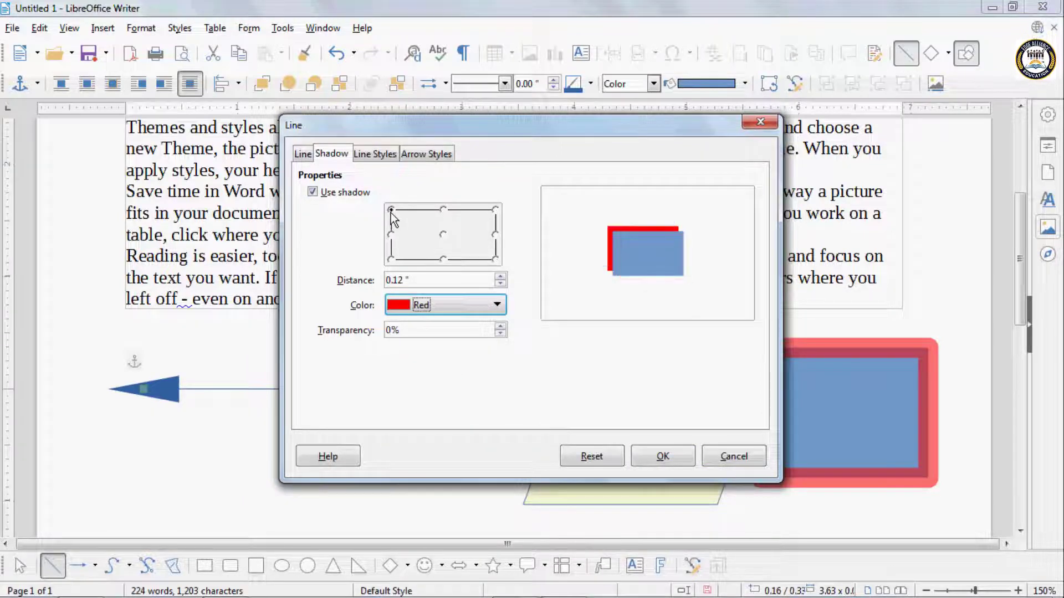
{"action": "left_click", "coordinate": [661, 461]}
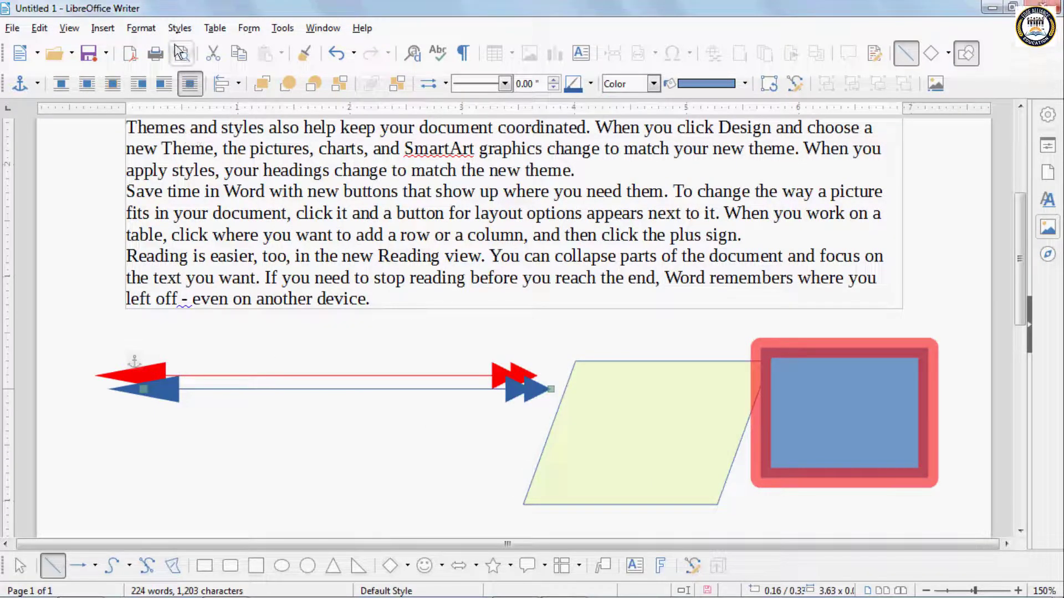
Change the arrow line's shadow position to directly above the line.
{"action": "left_click", "coordinate": [140, 28]}
{"action": "mouse_move", "coordinate": [175, 369]}
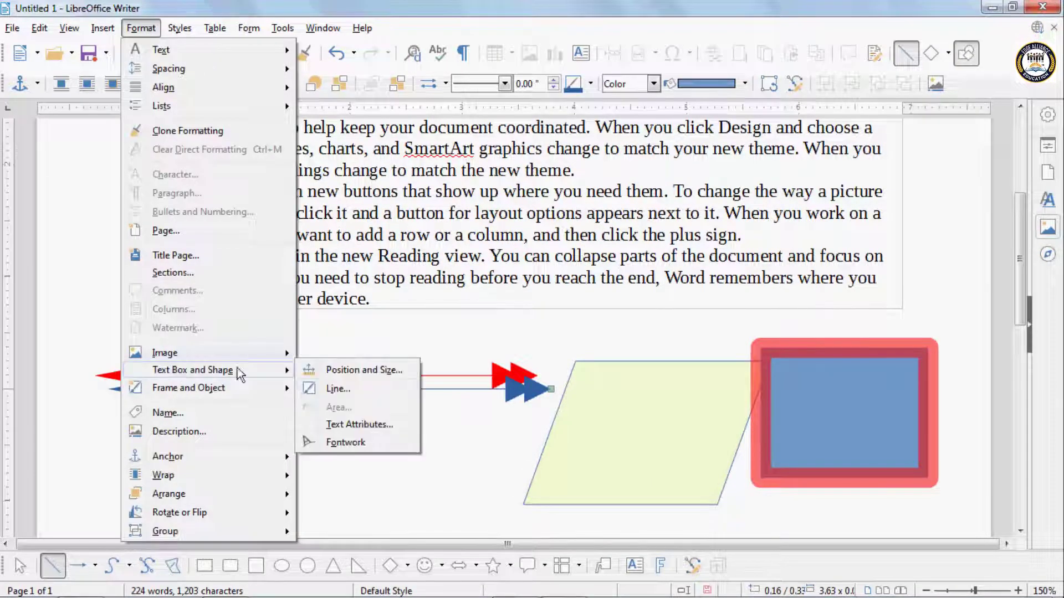
{"action": "left_click", "coordinate": [332, 389]}
{"action": "left_click", "coordinate": [443, 210]}
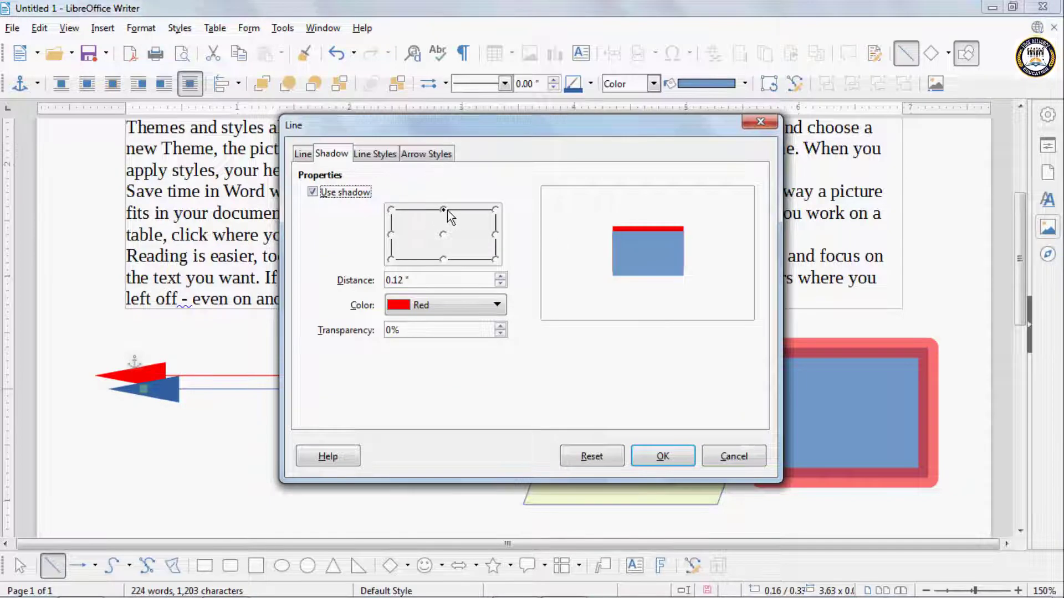
{"action": "left_click", "coordinate": [662, 456]}
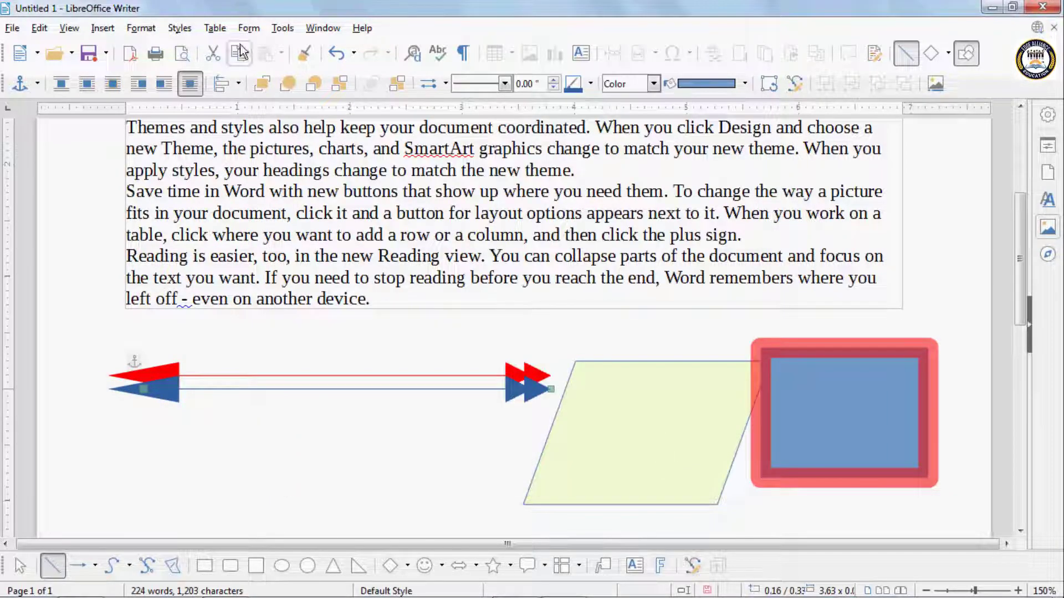
Change the arrow line's shadow position to the upper right of the line.
{"action": "left_click", "coordinate": [142, 29]}
{"action": "mouse_move", "coordinate": [199, 370]}
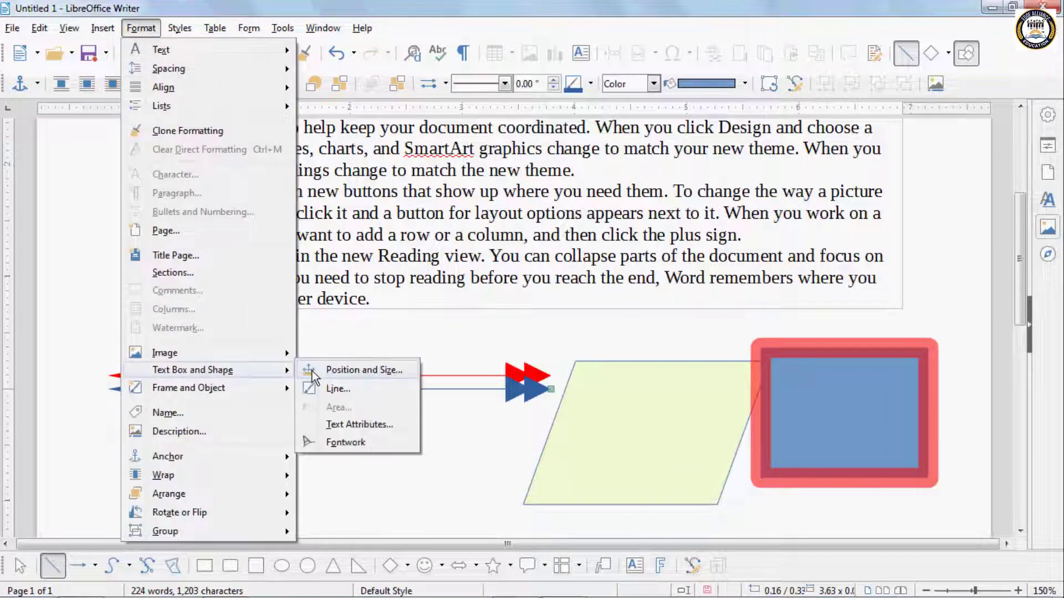
{"action": "left_click", "coordinate": [332, 388]}
{"action": "left_click", "coordinate": [493, 211]}
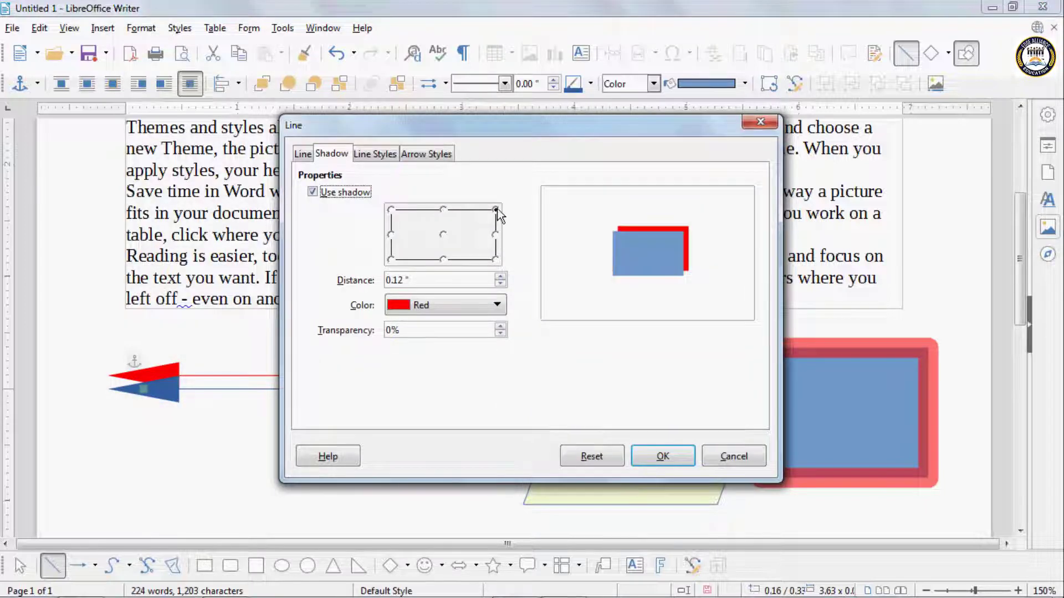
{"action": "left_click", "coordinate": [649, 455]}
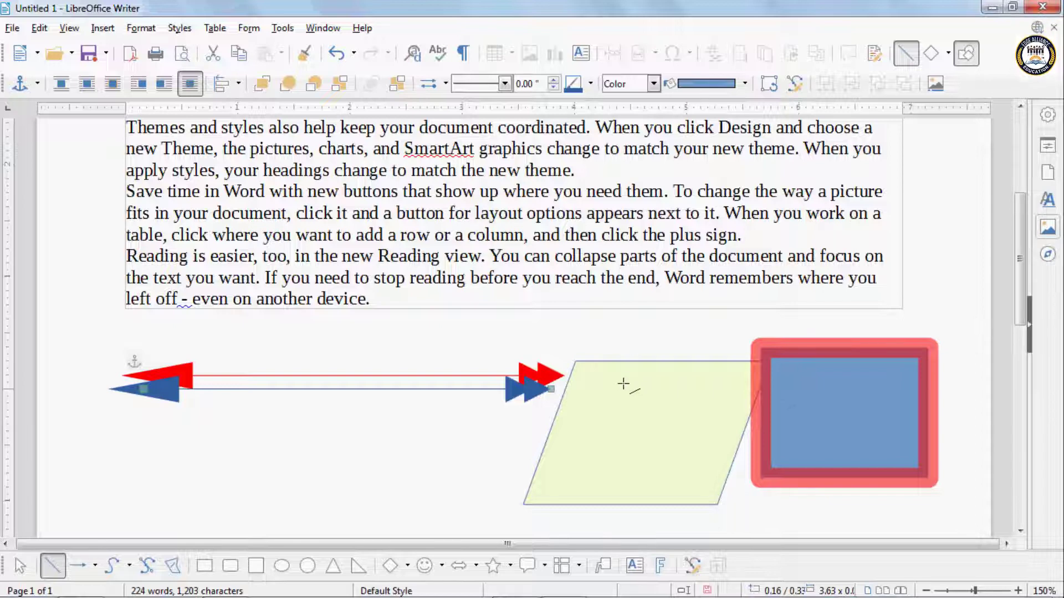
Move the red-bordered blue rectangle below the double-headed arrow line and open its Line settings.
{"action": "key", "text": "Escape"}
{"action": "left_click_drag", "start_coordinate": [795, 380], "coordinate": [290, 448]}
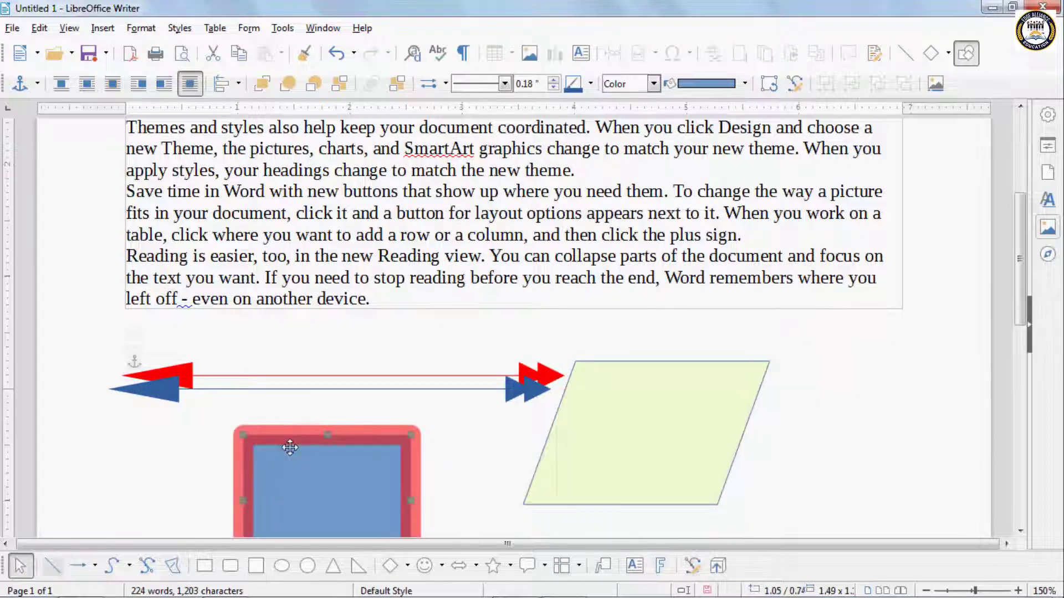
{"action": "scroll", "coordinate": [290, 448], "scroll_direction": "down", "scroll_amount": 3}
{"action": "left_click", "coordinate": [140, 27]}
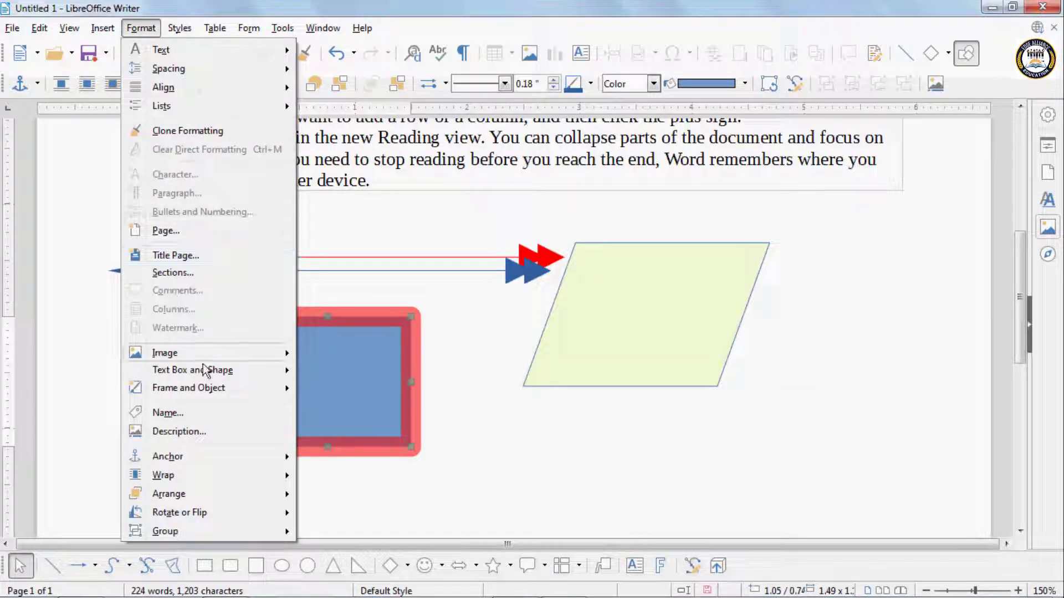
{"action": "mouse_move", "coordinate": [205, 370]}
{"action": "left_click", "coordinate": [332, 390]}
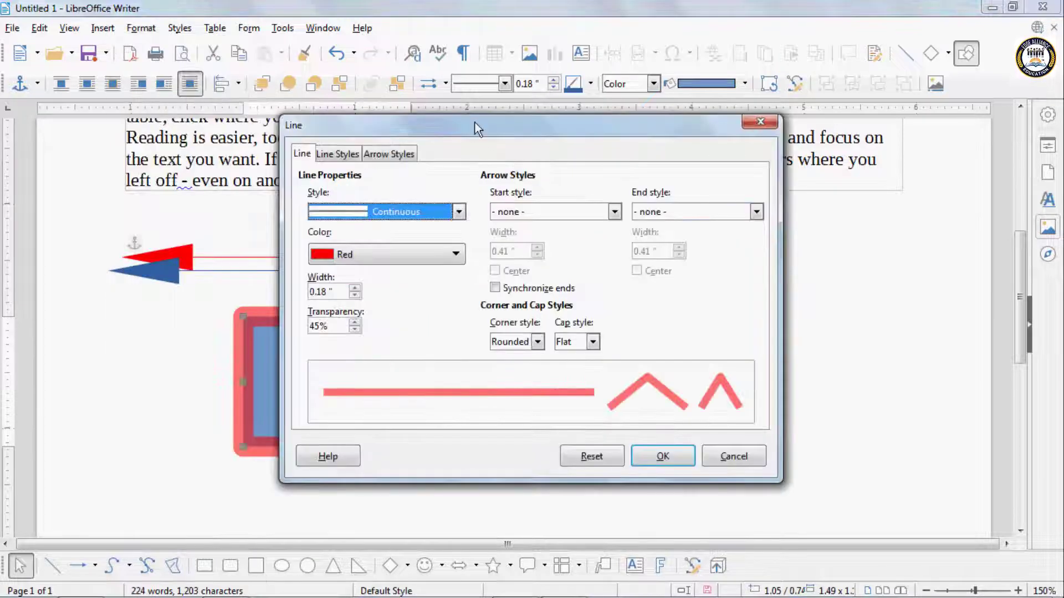
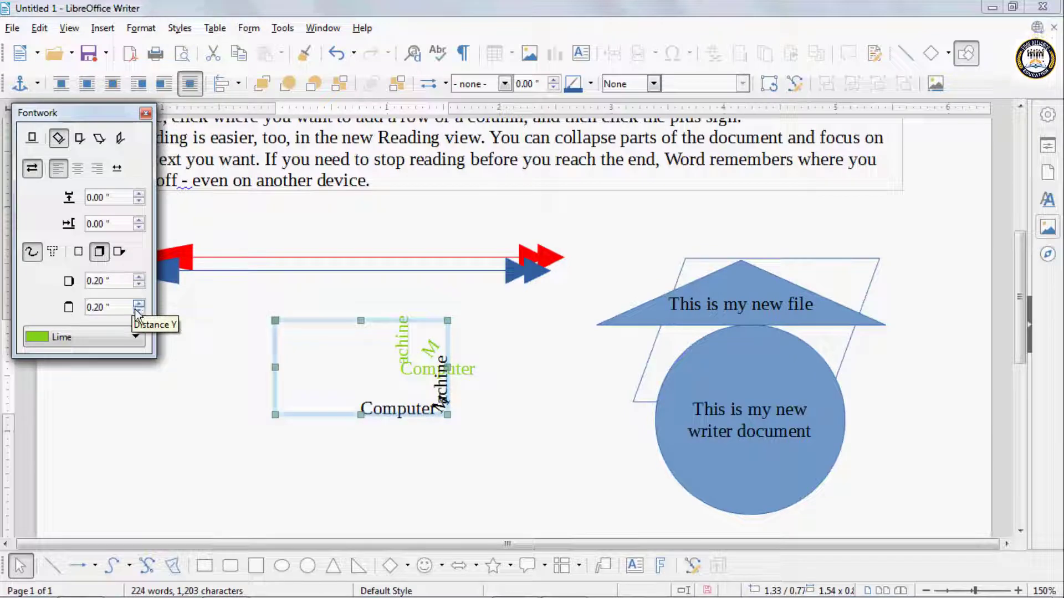
Set the Fontwork shadow's vertical distance to 0.00" and turn the shadow off for the Computer Machine text.
{"action": "left_click", "coordinate": [135, 311]}
{"action": "left_click", "coordinate": [135, 312]}
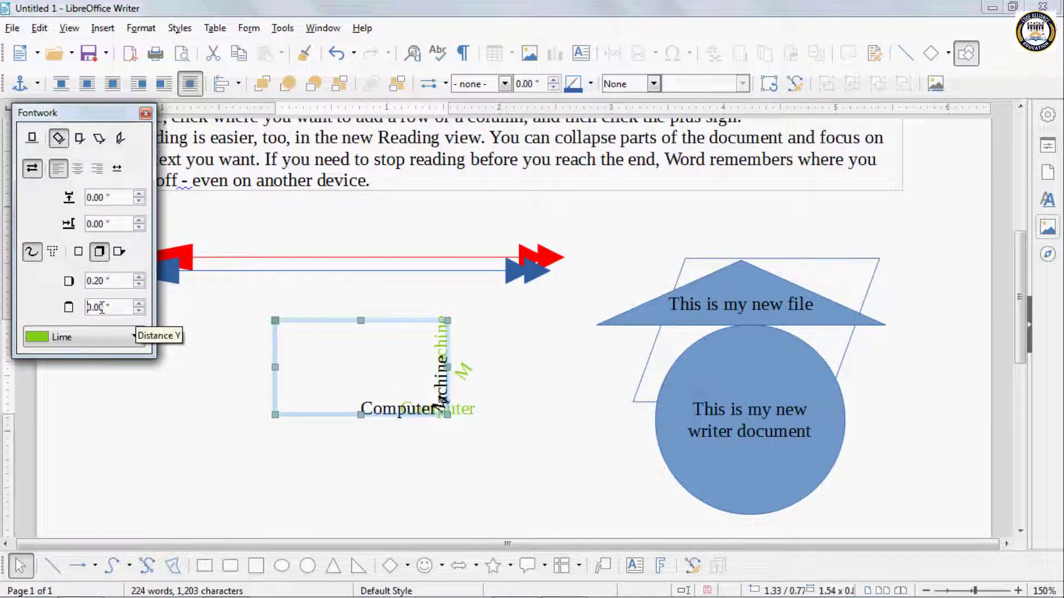
{"action": "left_click", "coordinate": [79, 252]}
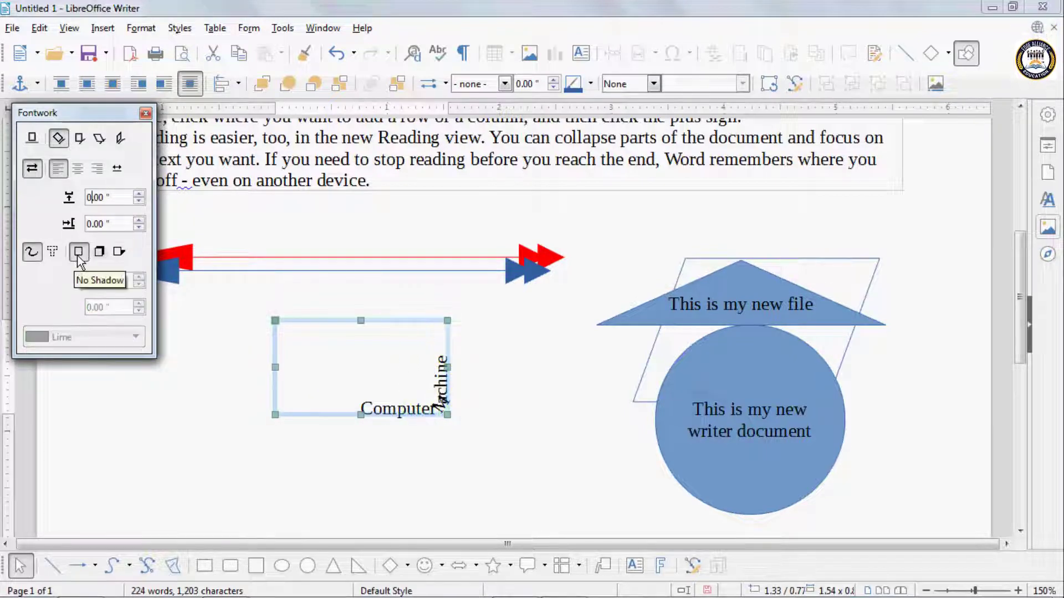
Apply a slanted shadow to the Computer Machine text with a 54.0° angle and a 50% size.
{"action": "left_click", "coordinate": [119, 252]}
{"action": "left_click", "coordinate": [139, 278]}
{"action": "left_click", "coordinate": [138, 278]}
{"action": "left_click", "coordinate": [139, 278]}
{"action": "left_click", "coordinate": [138, 278]}
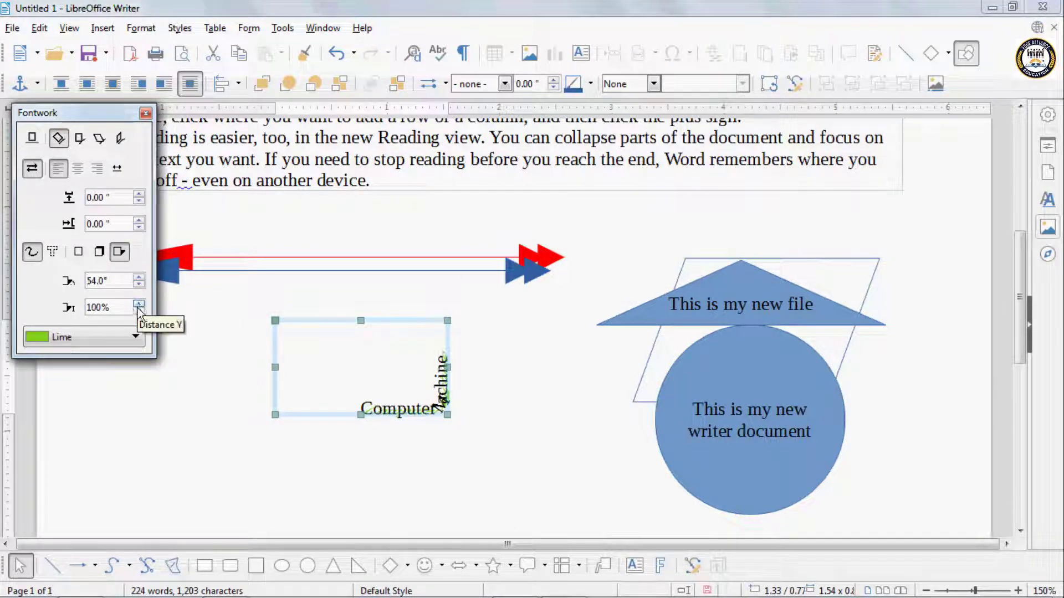
{"action": "left_click", "coordinate": [138, 311]}
{"action": "left_click", "coordinate": [139, 311]}
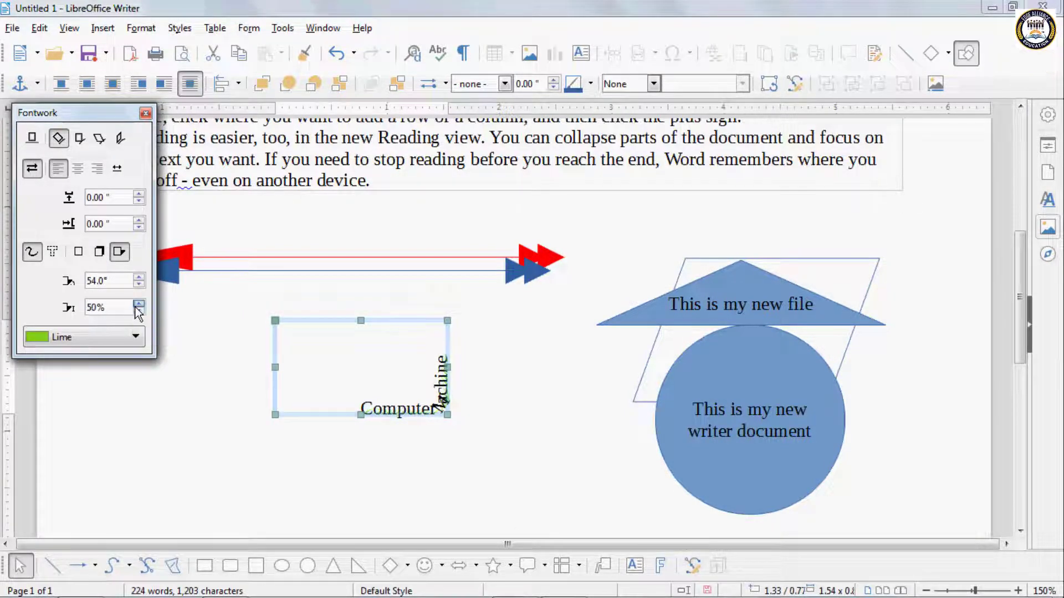
Increase the slanted text shadow's size to 180% and change its color to Orange.
{"action": "left_click", "coordinate": [139, 305]}
{"action": "left_click", "coordinate": [138, 305]}
{"action": "left_click", "coordinate": [139, 305]}
{"action": "left_click", "coordinate": [138, 305]}
{"action": "left_click", "coordinate": [139, 305]}
{"action": "left_click", "coordinate": [139, 305]}
{"action": "left_click", "coordinate": [139, 305]}
{"action": "left_click", "coordinate": [136, 336]}
{"action": "left_click", "coordinate": [61, 397]}
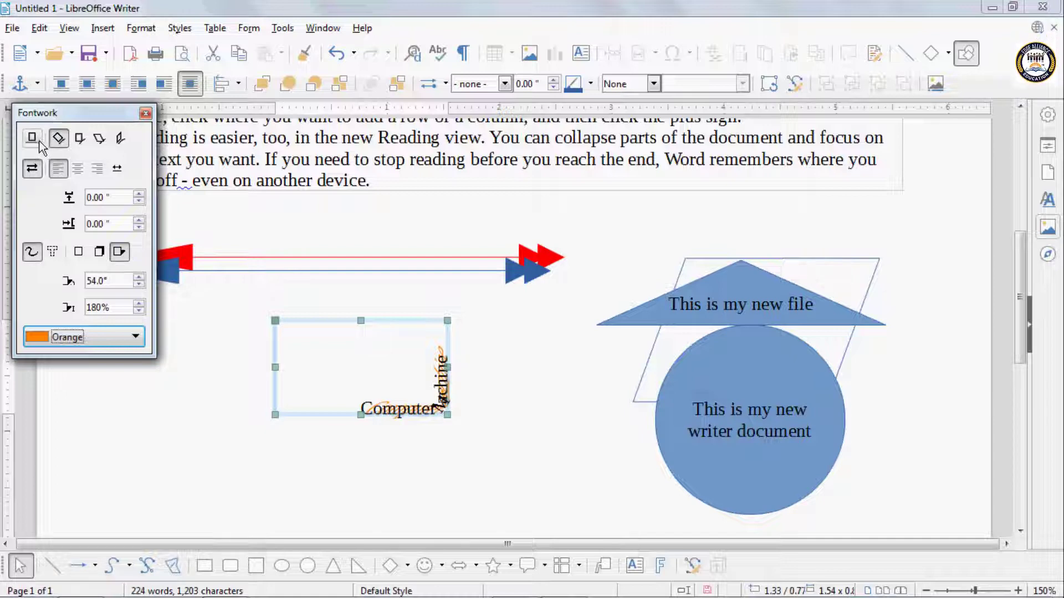
Remove the shadow and Fontwork shape from the Computer Machine text and delete its text box.
{"action": "left_click", "coordinate": [78, 252]}
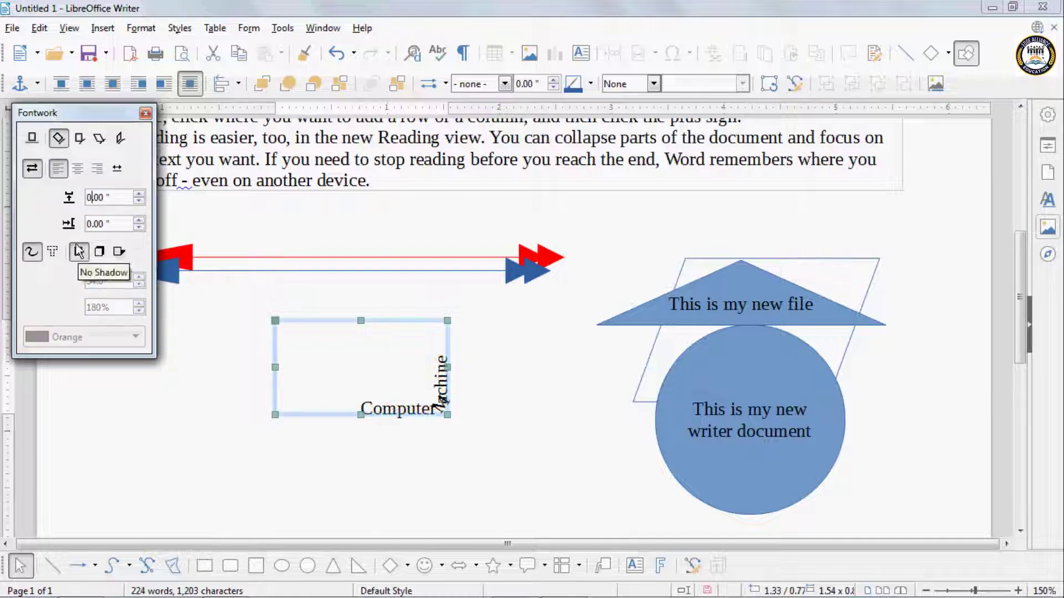
{"action": "left_click", "coordinate": [32, 140]}
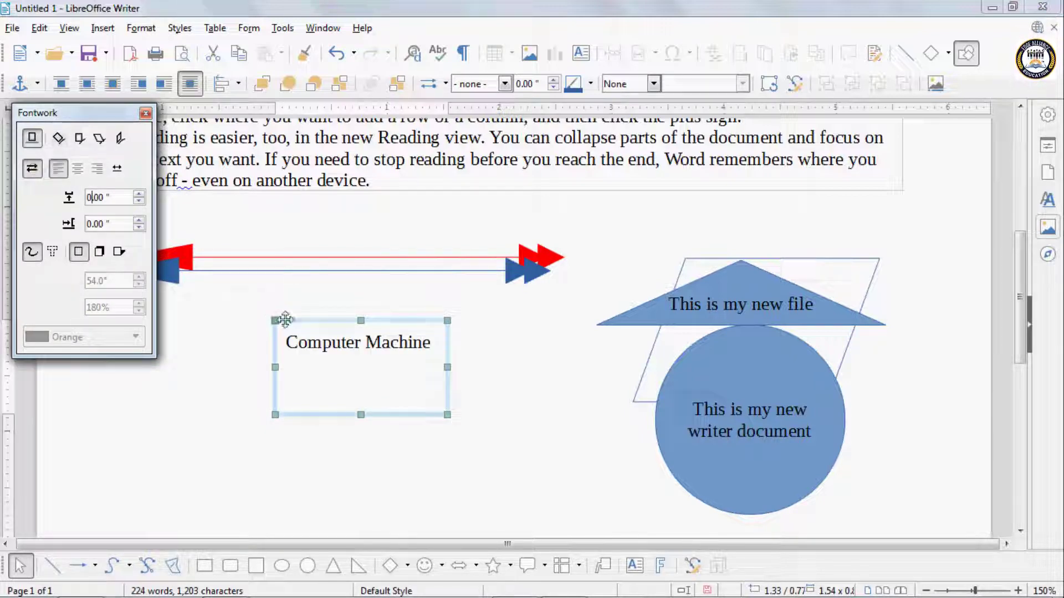
{"action": "left_click", "coordinate": [145, 115]}
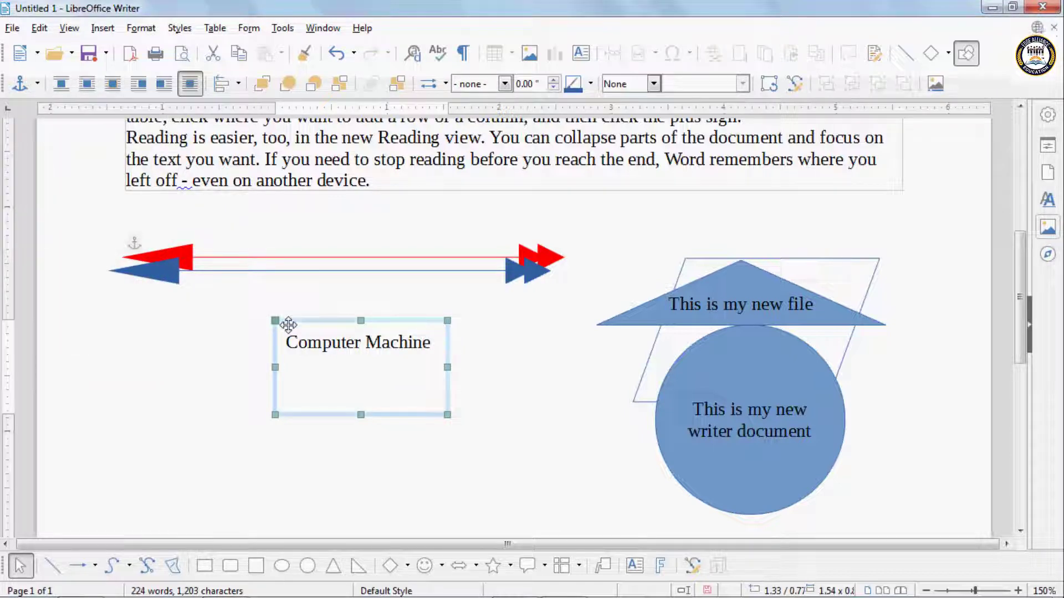
{"action": "key", "text": "Delete"}
{"action": "left_click", "coordinate": [140, 32]}
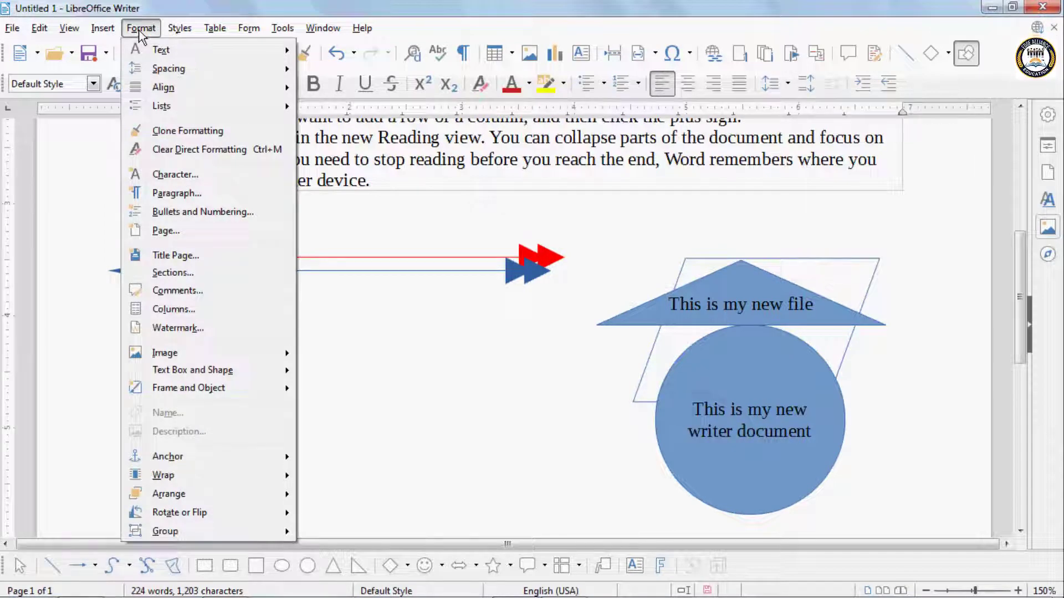
{"action": "mouse_move", "coordinate": [252, 395]}
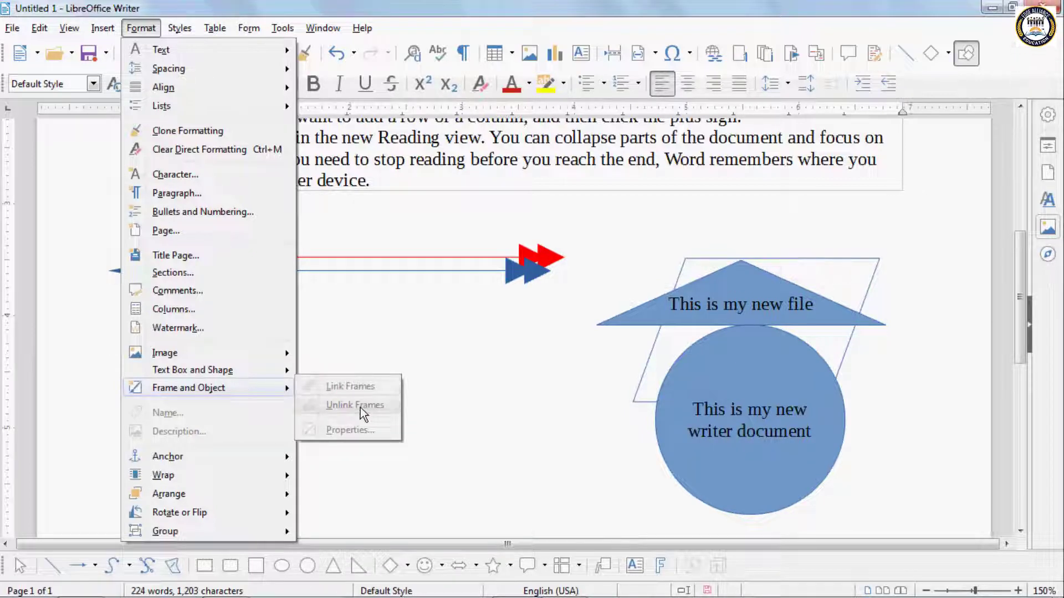
{"action": "left_click", "coordinate": [440, 269]}
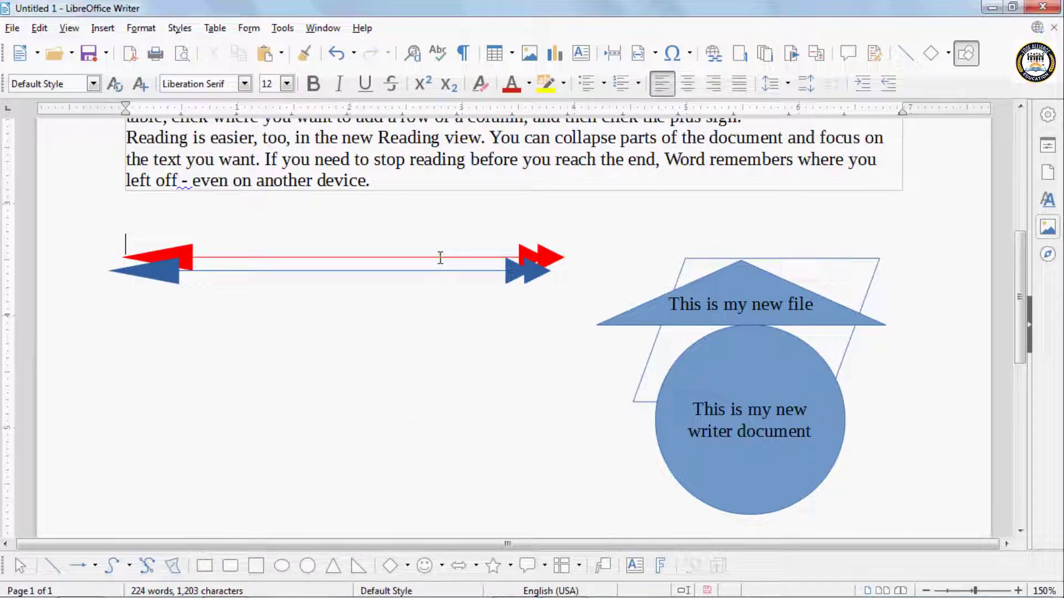
Delete the double-headed arrow line, the blue circle, the triangle and the parallelogram outline below the text.
{"action": "left_click", "coordinate": [526, 273]}
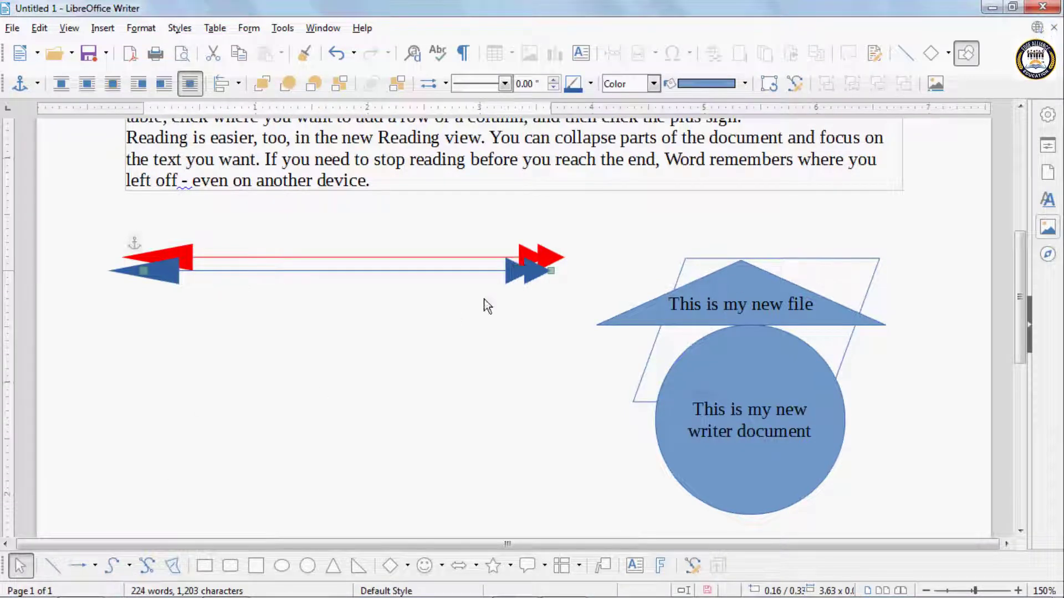
{"action": "left_click", "coordinate": [22, 568]}
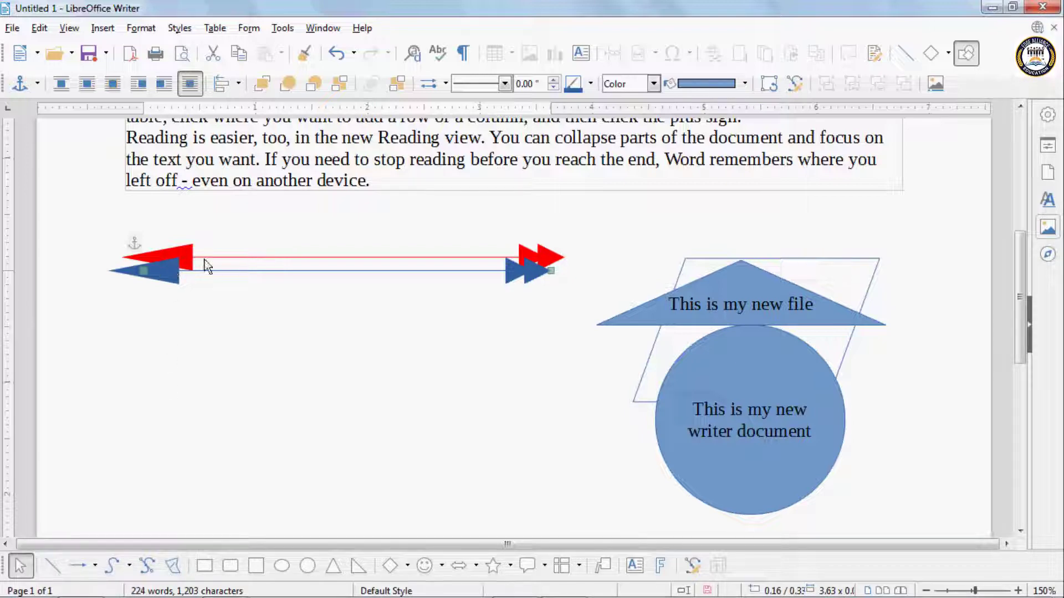
{"action": "key", "text": "Delete"}
{"action": "left_click", "coordinate": [744, 400]}
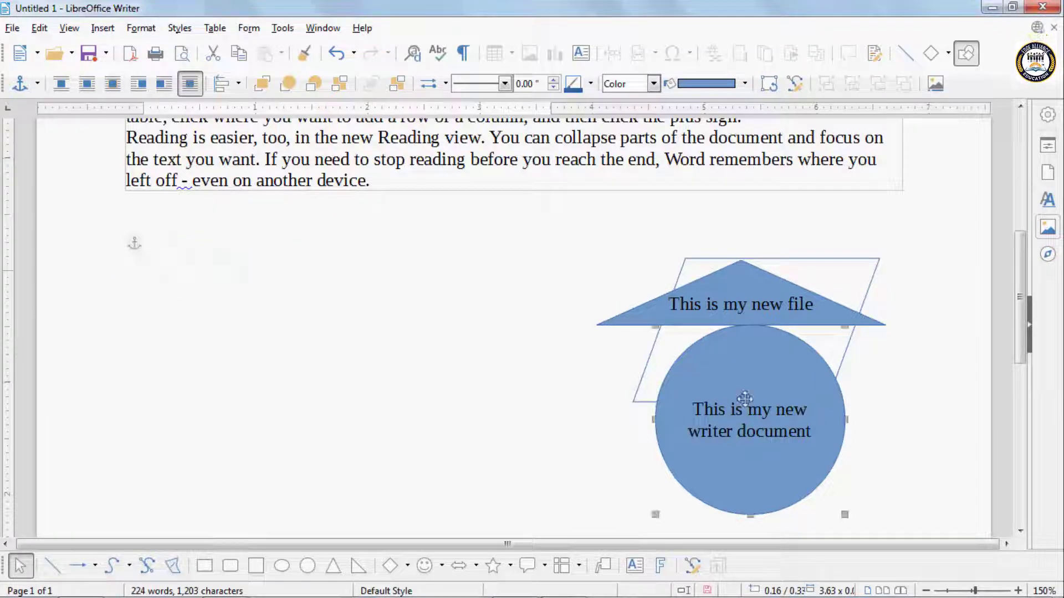
{"action": "key", "text": "Delete"}
{"action": "left_click", "coordinate": [714, 299]}
{"action": "key", "text": "Delete"}
{"action": "left_click", "coordinate": [714, 258]}
{"action": "key", "text": "Delete"}
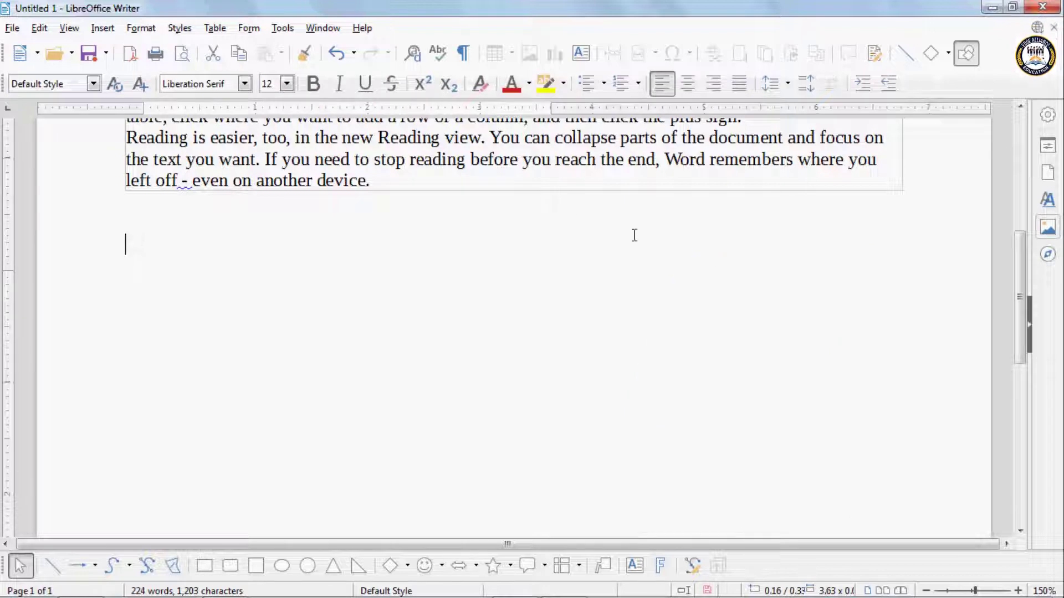
Insert a frame interactively, about 1.33" wide, in the empty area below the text table.
{"action": "left_click", "coordinate": [141, 28]}
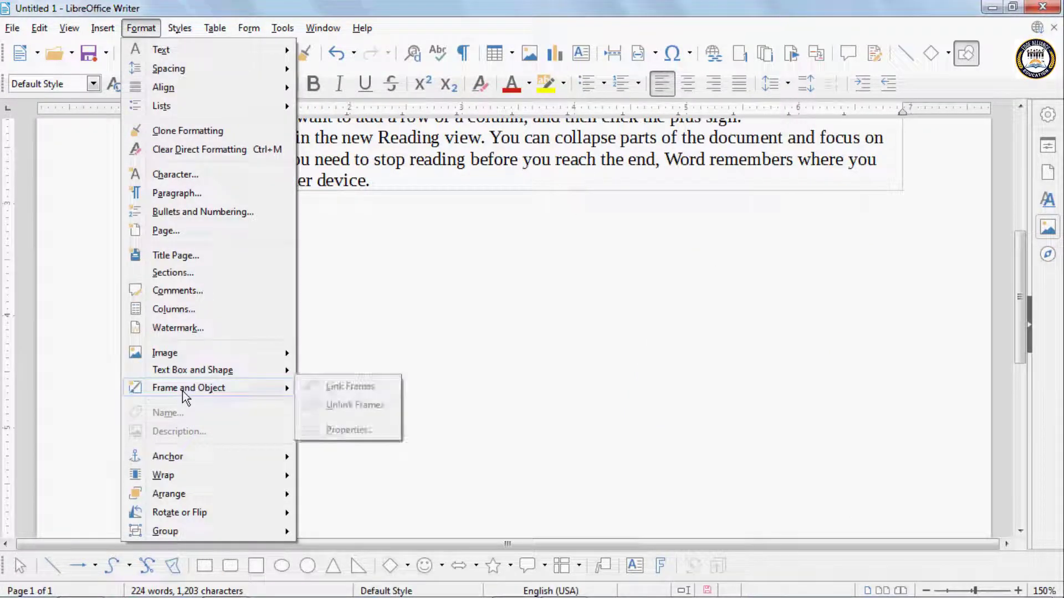
{"action": "mouse_move", "coordinate": [104, 31]}
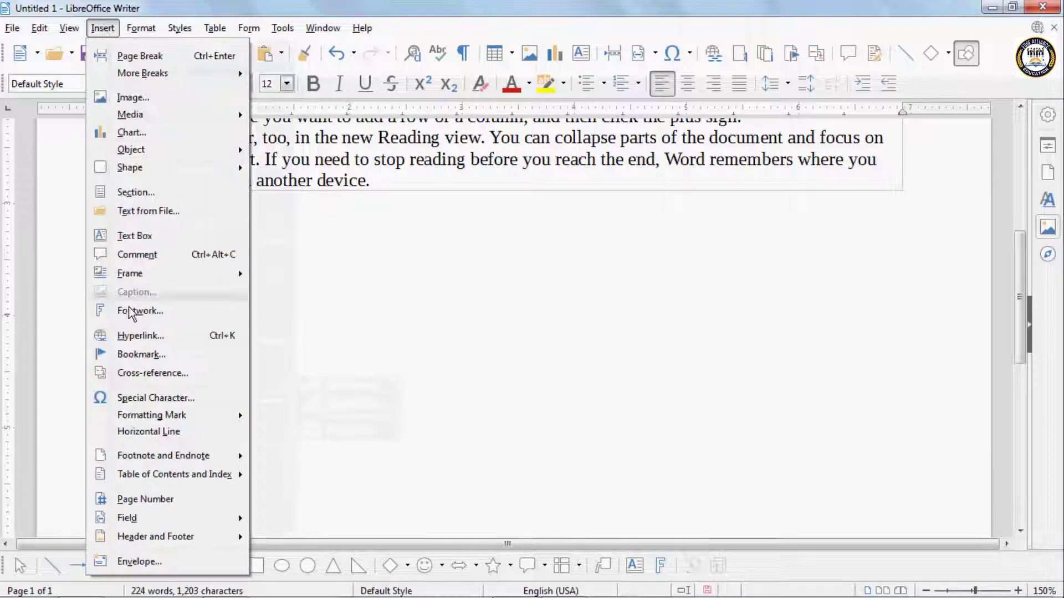
{"action": "mouse_move", "coordinate": [137, 273]}
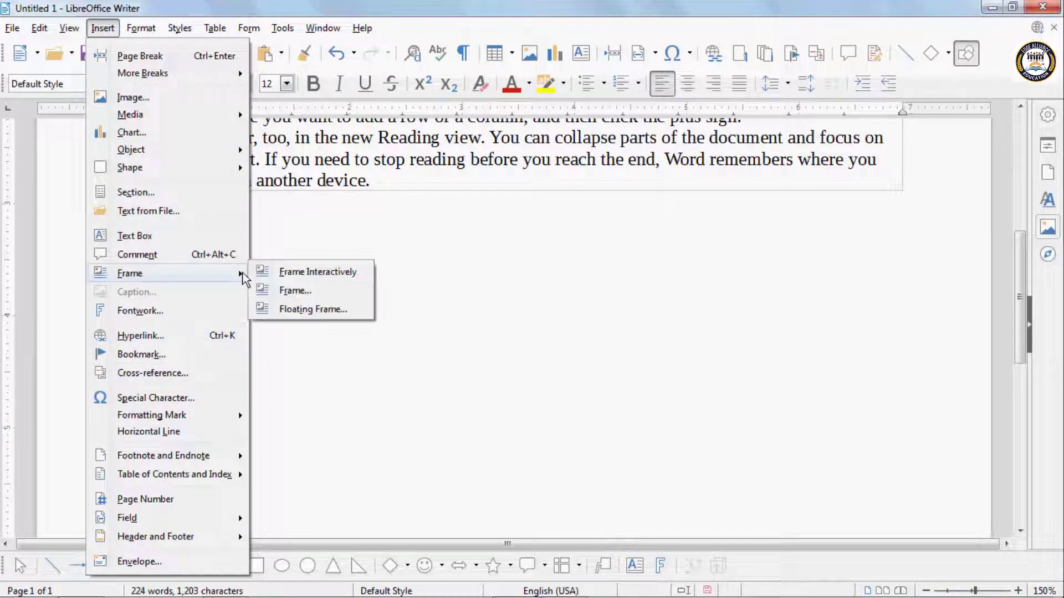
{"action": "left_click", "coordinate": [292, 273]}
{"action": "left_click_drag", "start_coordinate": [178, 266], "coordinate": [328, 360]}
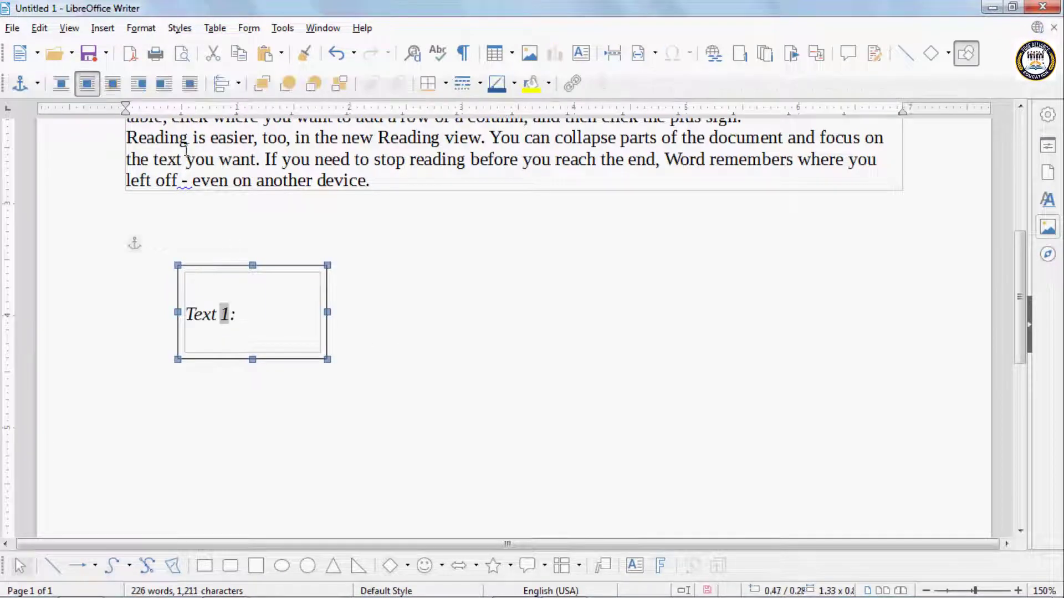
Insert a second frame interactively, about 1.50" wide, to the lower right of the first frame.
{"action": "left_click", "coordinate": [102, 28]}
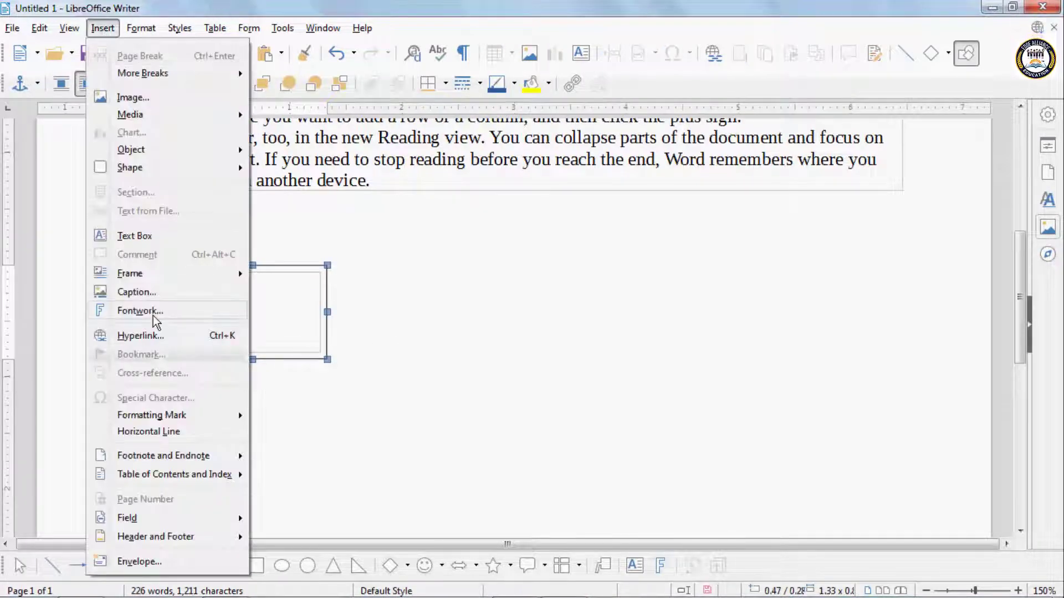
{"action": "mouse_move", "coordinate": [228, 282]}
{"action": "left_click", "coordinate": [513, 383]}
{"action": "left_click", "coordinate": [513, 383]}
{"action": "left_click", "coordinate": [103, 28]}
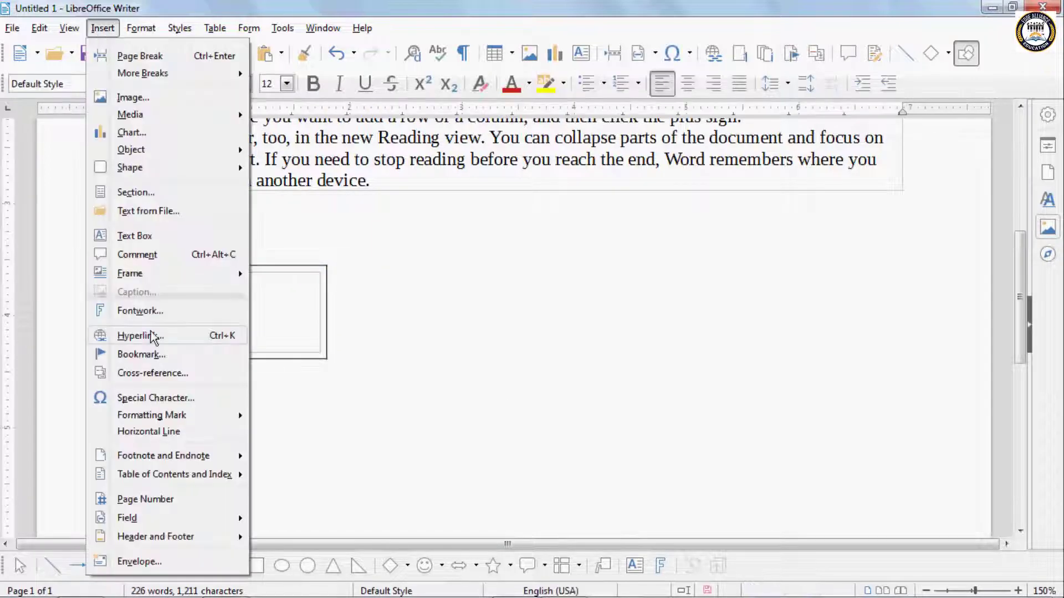
{"action": "mouse_move", "coordinate": [221, 277]}
{"action": "left_click", "coordinate": [302, 273]}
{"action": "left_click_drag", "start_coordinate": [435, 335], "coordinate": [603, 434]}
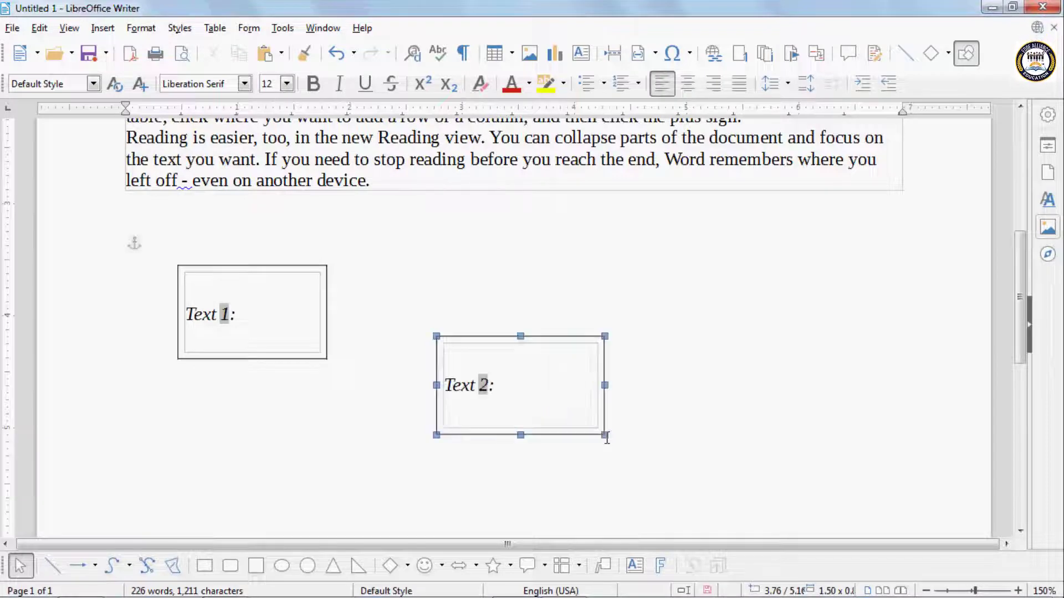
Try to link the Text 1 frame to the Text 2 frame.
{"action": "left_click", "coordinate": [293, 265]}
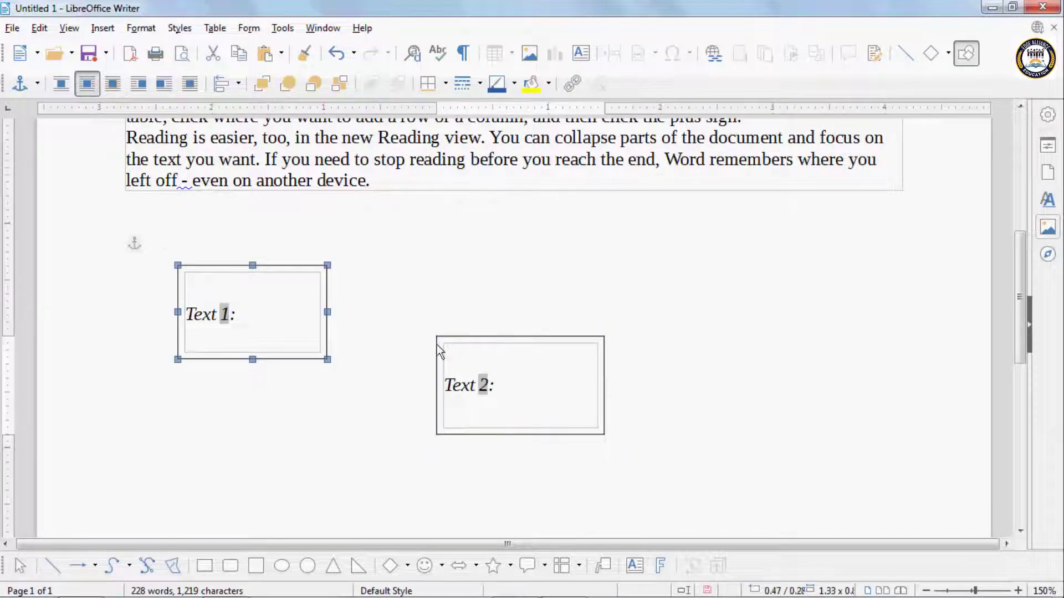
{"action": "left_click", "coordinate": [141, 27]}
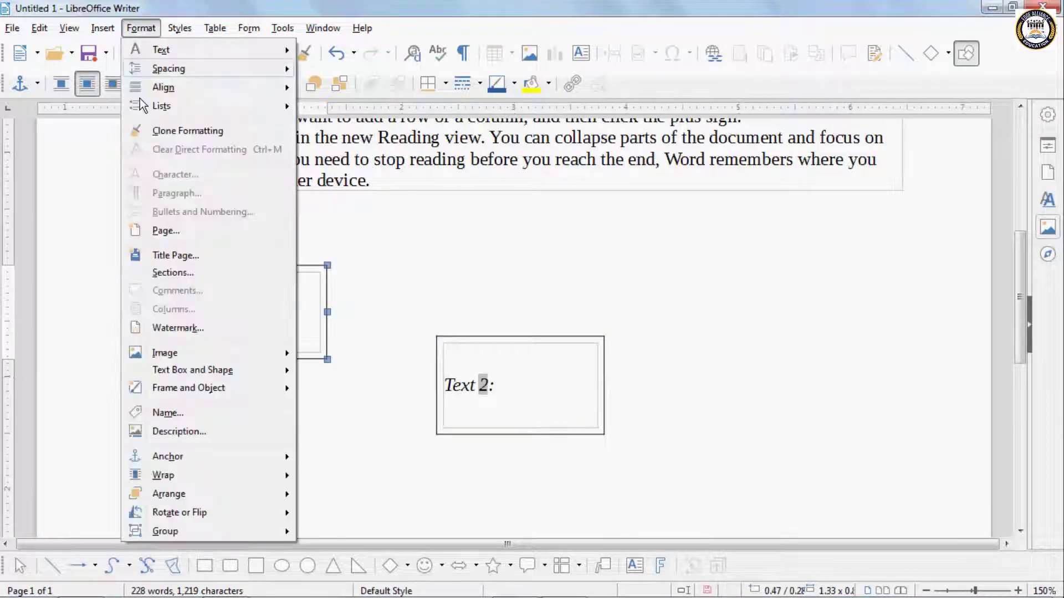
{"action": "mouse_move", "coordinate": [178, 390]}
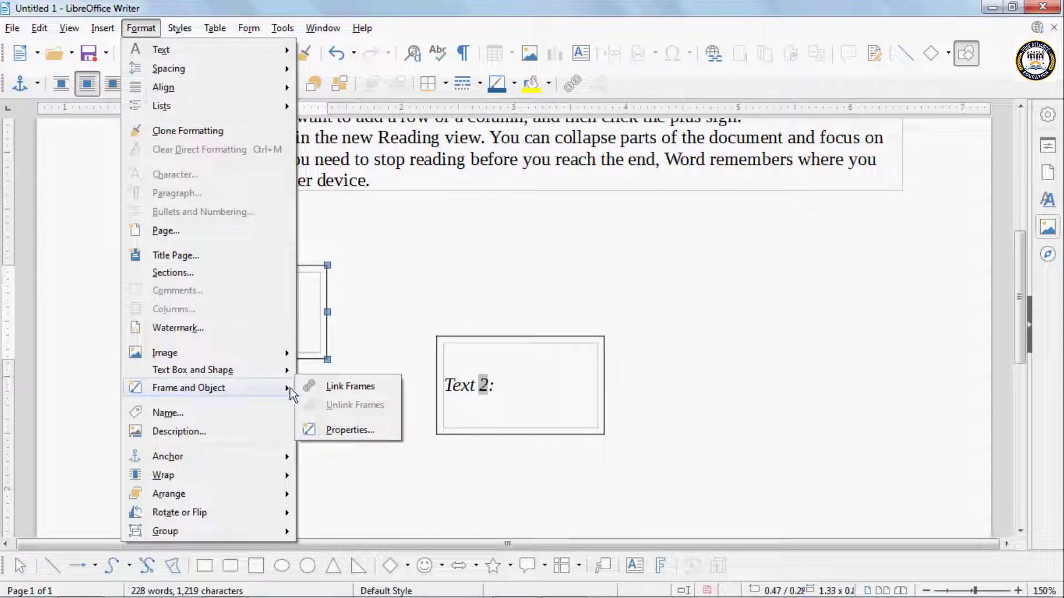
{"action": "left_click", "coordinate": [334, 388]}
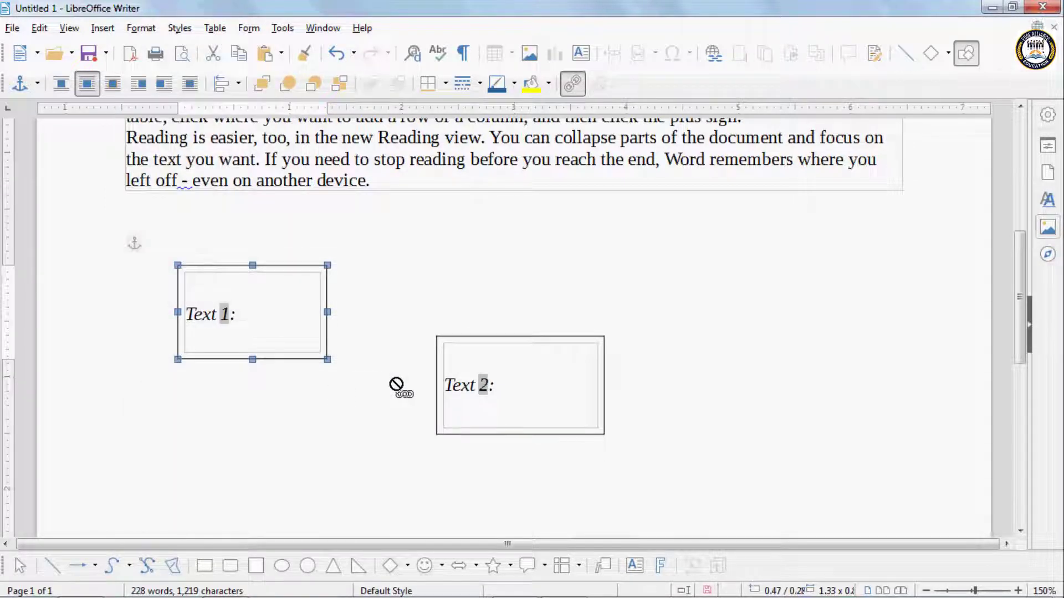
{"action": "left_click", "coordinate": [444, 339]}
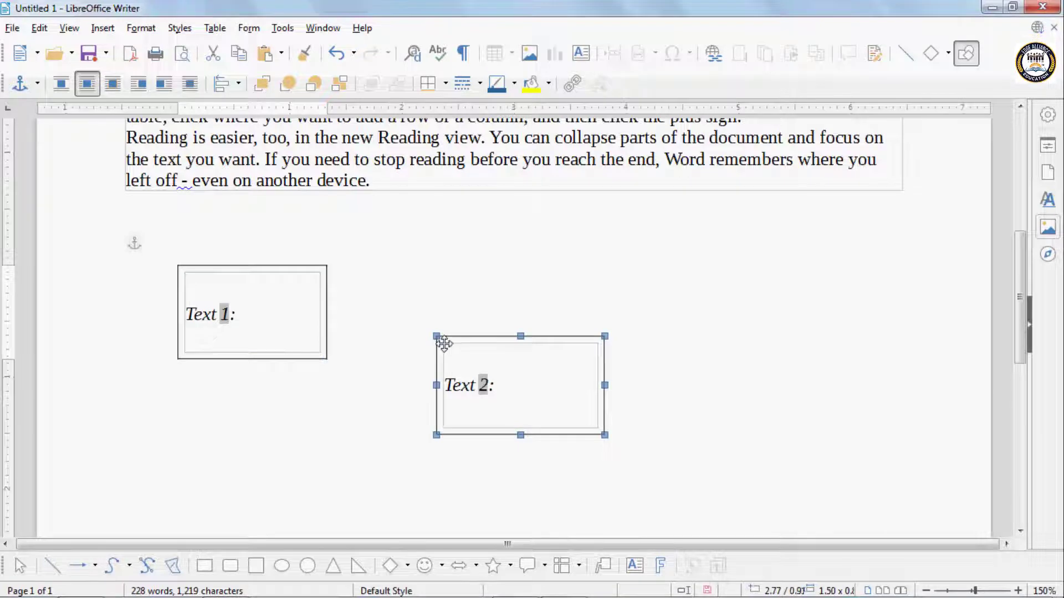
Reselect the Text 1 frame and try again to link it to the Text 2 frame.
{"action": "left_click", "coordinate": [321, 314]}
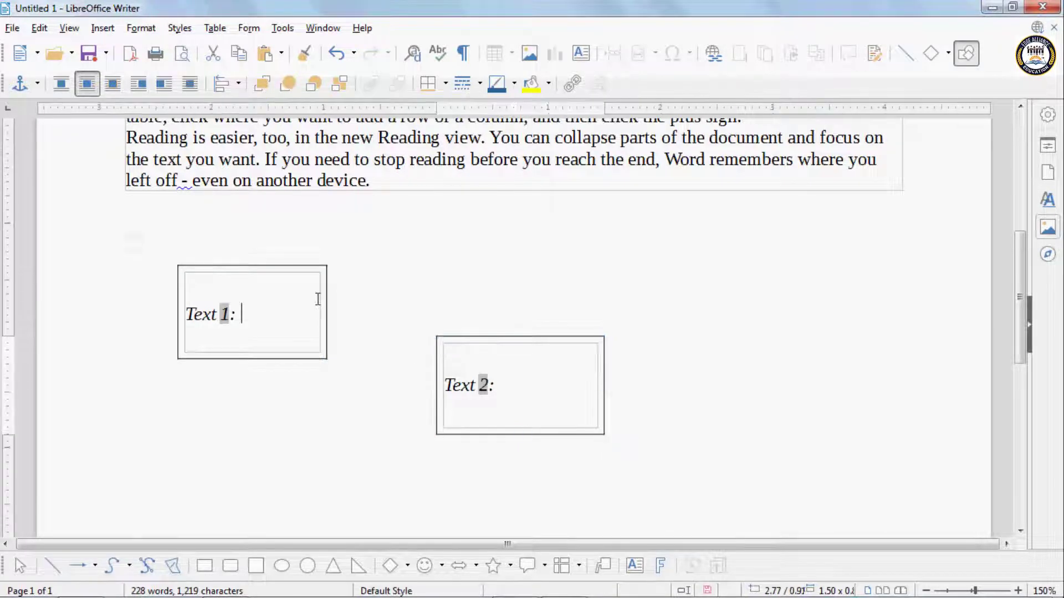
{"action": "left_click", "coordinate": [308, 266]}
{"action": "left_click", "coordinate": [141, 28]}
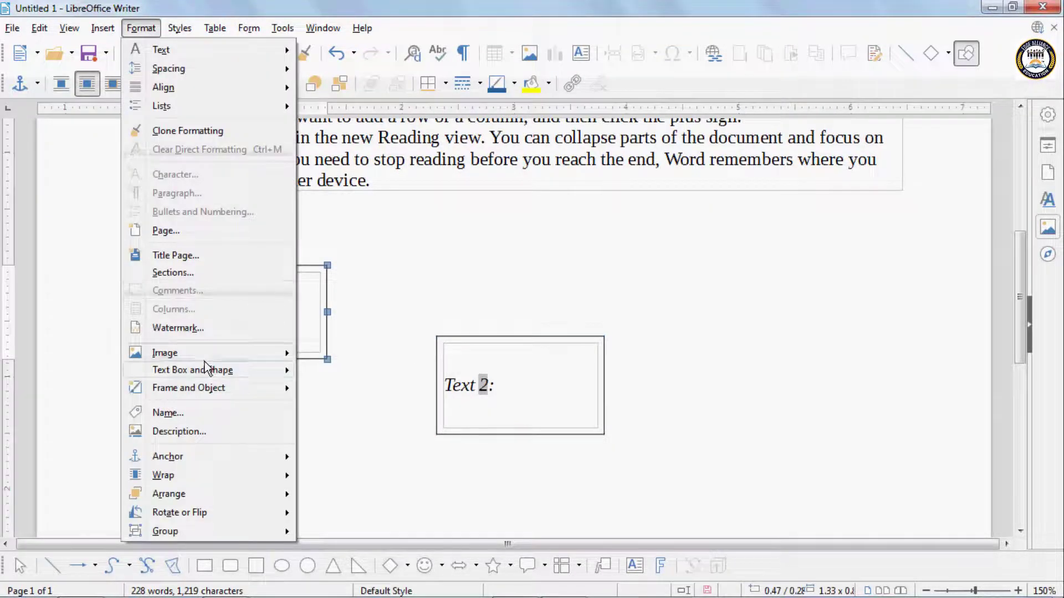
{"action": "mouse_move", "coordinate": [218, 388]}
{"action": "left_click", "coordinate": [348, 386]}
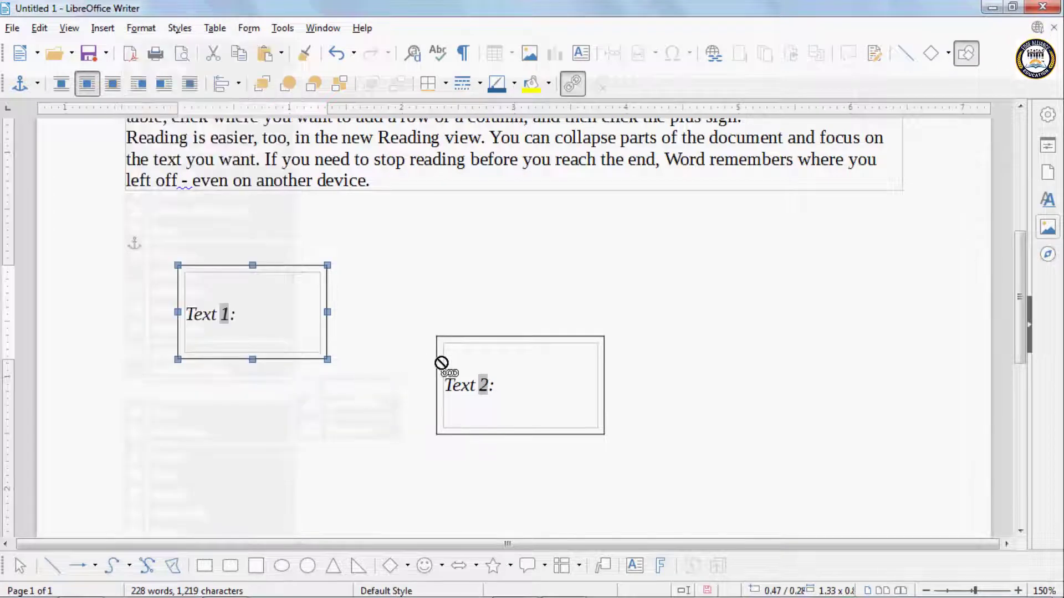
{"action": "left_click", "coordinate": [438, 355]}
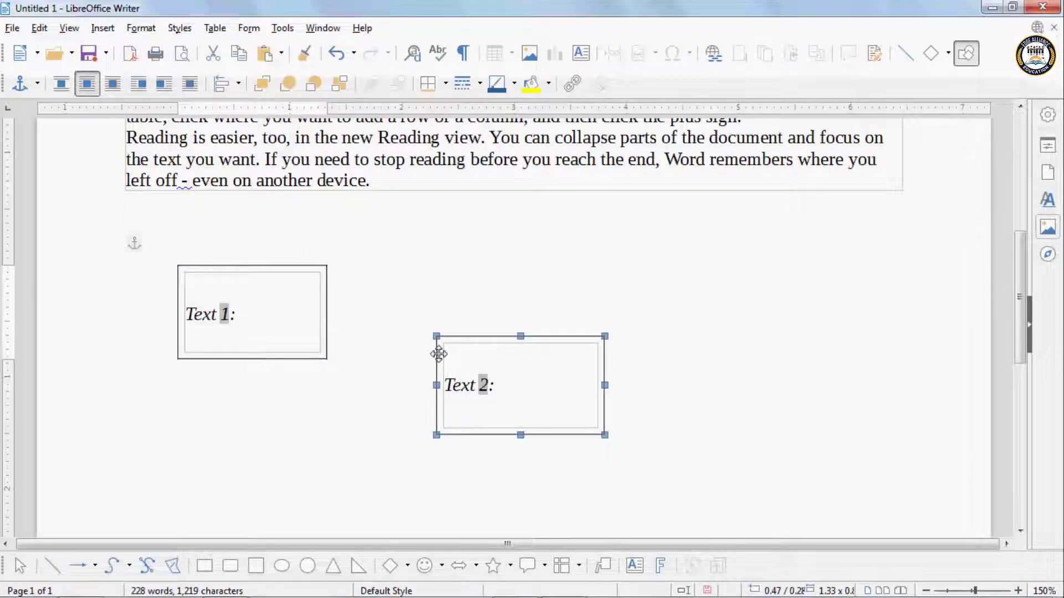
Try again to link the Text 1 and Text 2 frames, and test the link with filler text in the Text 1 frame.
{"action": "left_click", "coordinate": [573, 83]}
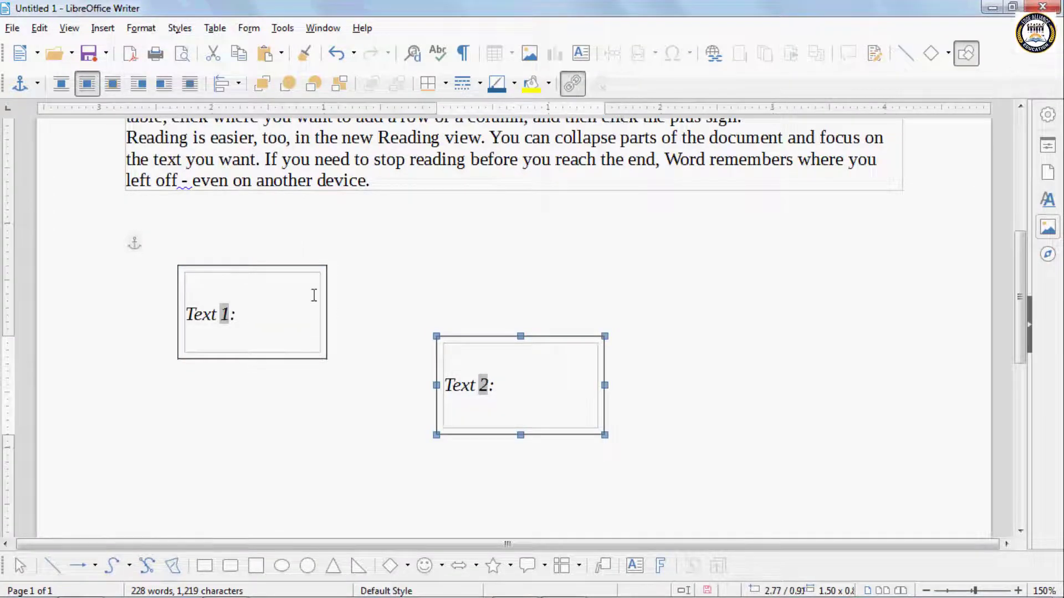
{"action": "left_click", "coordinate": [323, 296]}
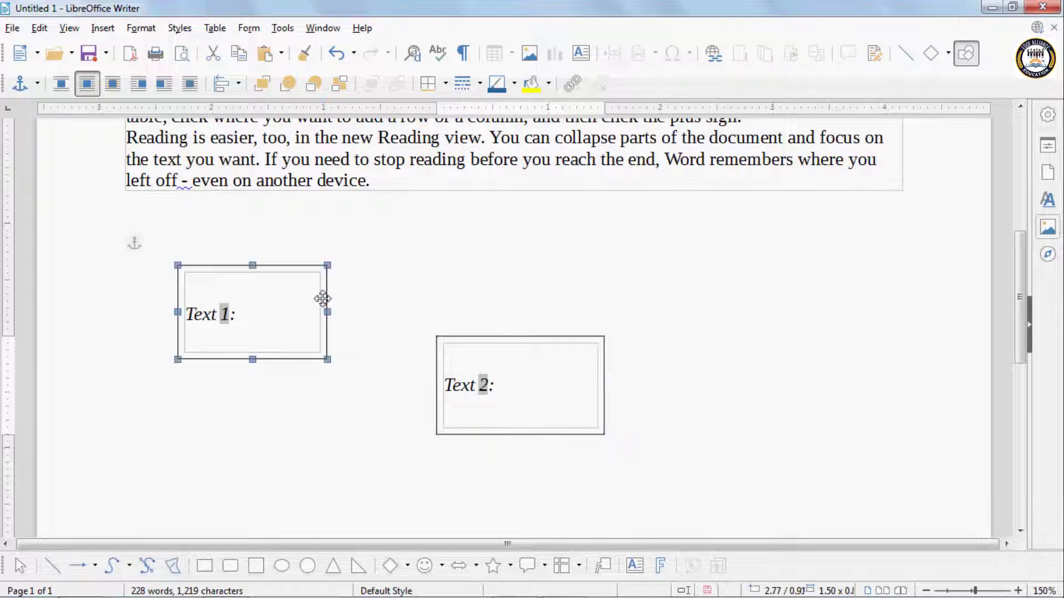
{"action": "left_click", "coordinate": [569, 86]}
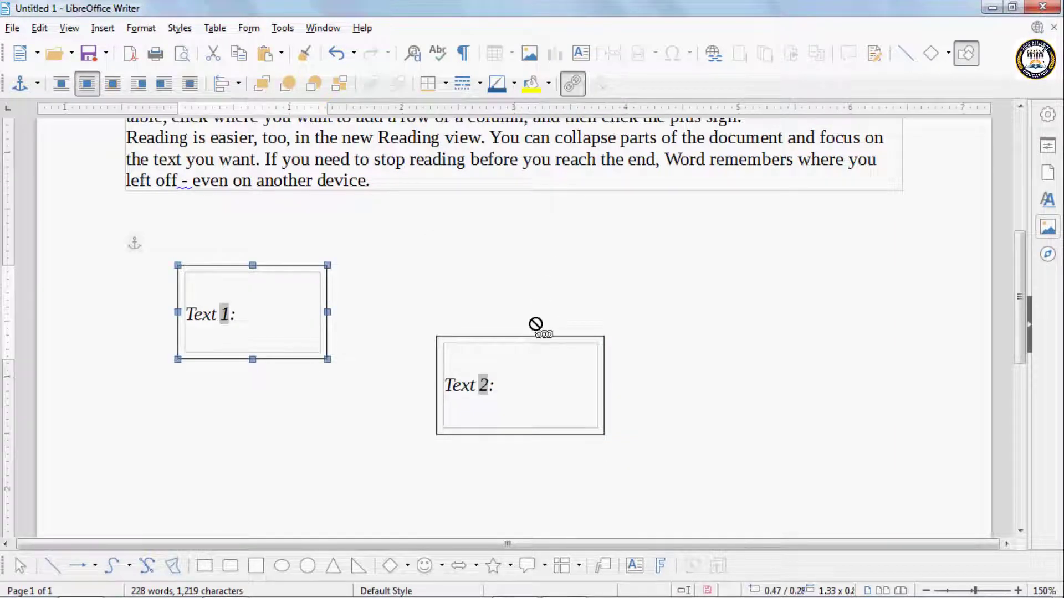
{"action": "left_click", "coordinate": [487, 335]}
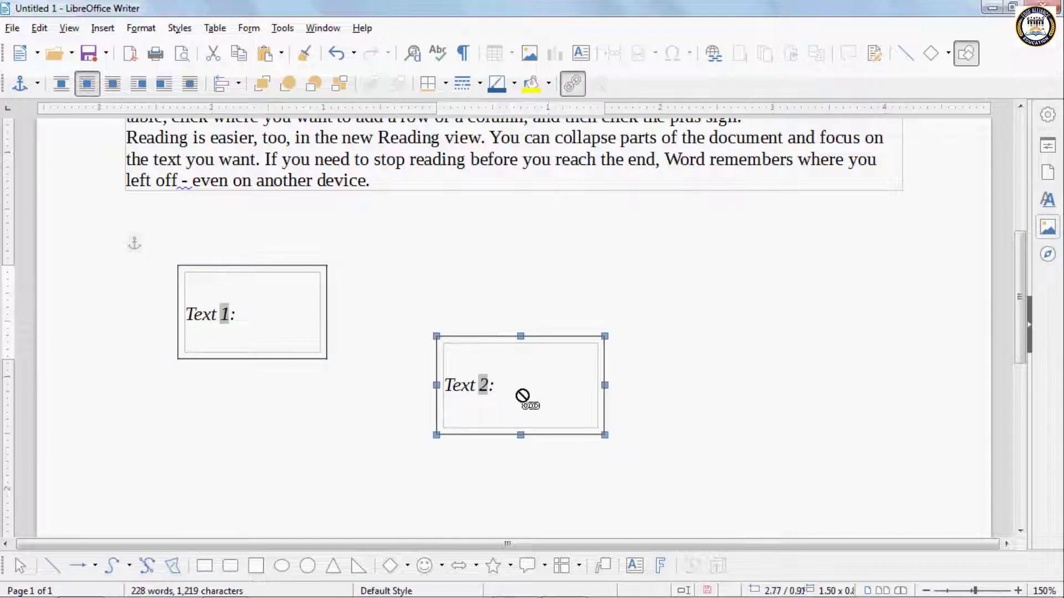
{"action": "left_click", "coordinate": [241, 297]}
{"action": "type", "text": "xffvxvxvxvxxvxvxvxvxv"}
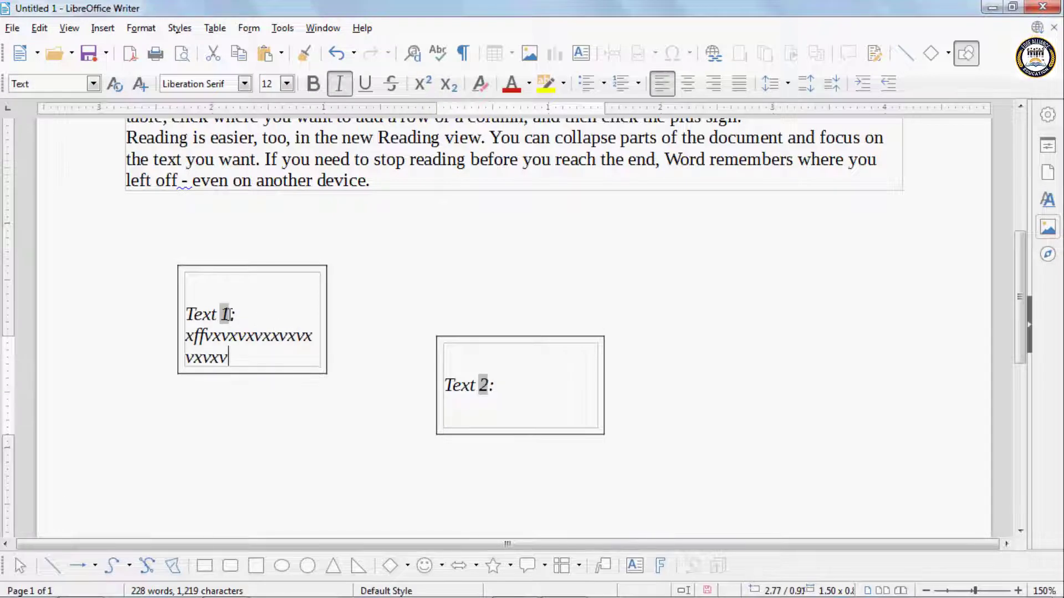
Delete both the Text 1 and Text 2 frames from the empty area below the text table.
{"action": "left_click_drag", "start_coordinate": [223, 314], "coordinate": [171, 295]}
{"action": "left_click", "coordinate": [193, 266]}
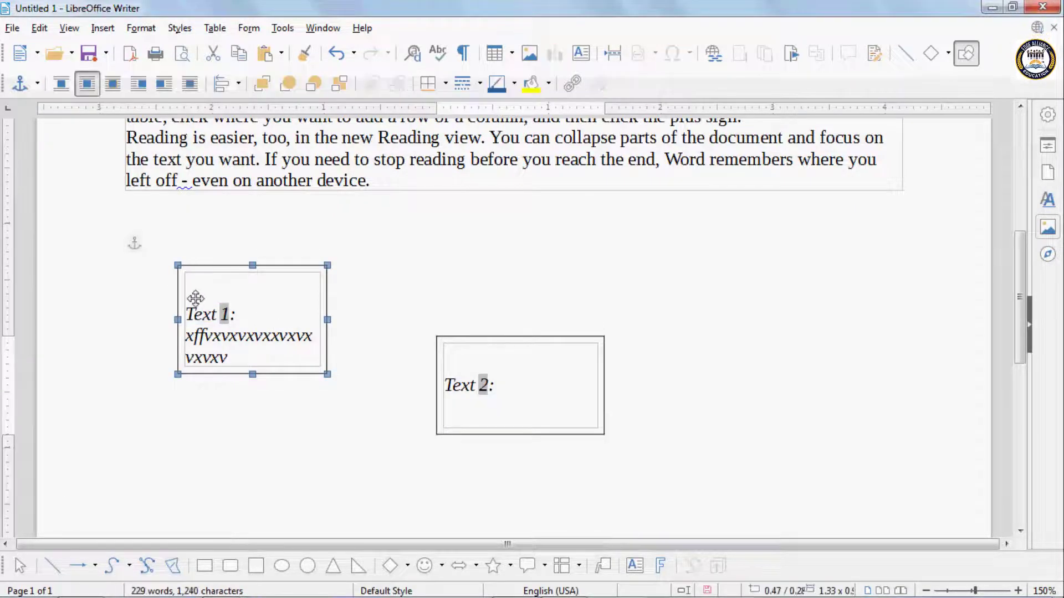
{"action": "double_click", "coordinate": [195, 298]}
{"action": "left_click", "coordinate": [741, 488]}
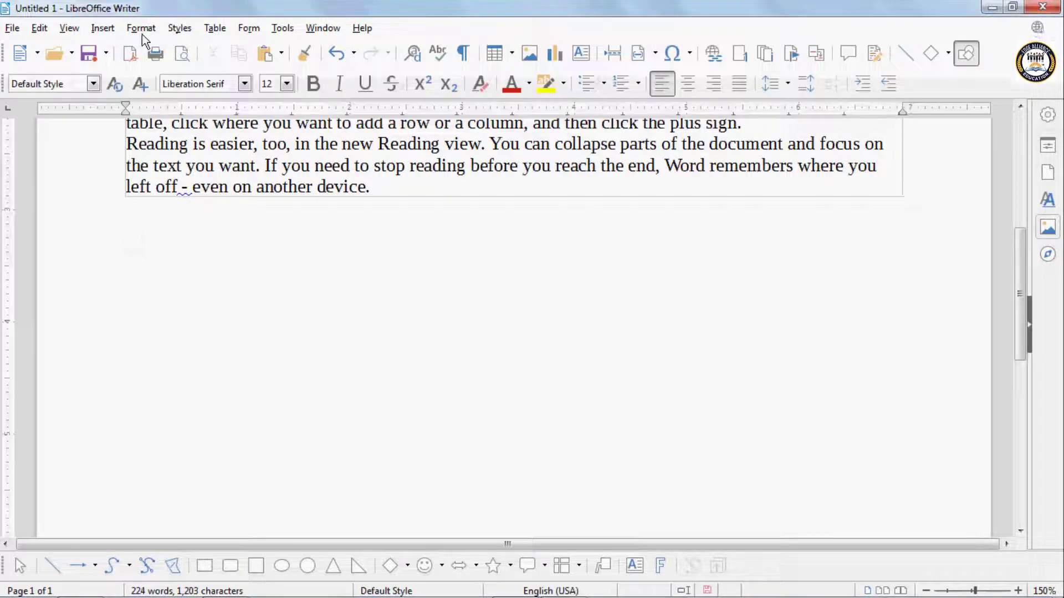
Insert a new frame interactively, about 1.44" wide, in the empty area below the text table.
{"action": "left_click", "coordinate": [142, 34]}
{"action": "left_click", "coordinate": [102, 28]}
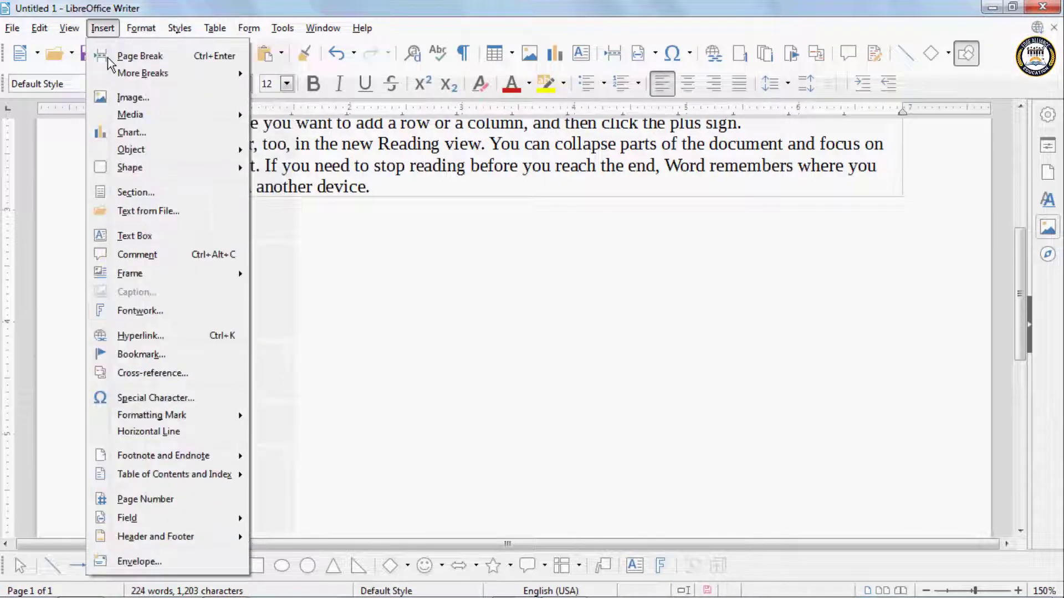
{"action": "mouse_move", "coordinate": [148, 274]}
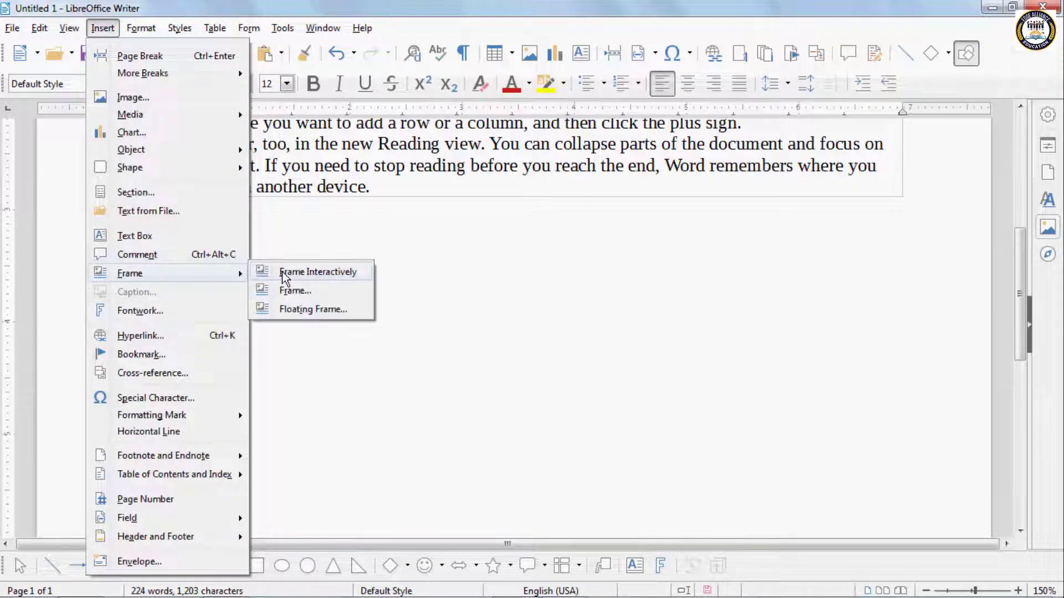
{"action": "left_click", "coordinate": [282, 272]}
{"action": "left_click_drag", "start_coordinate": [152, 281], "coordinate": [312, 394]}
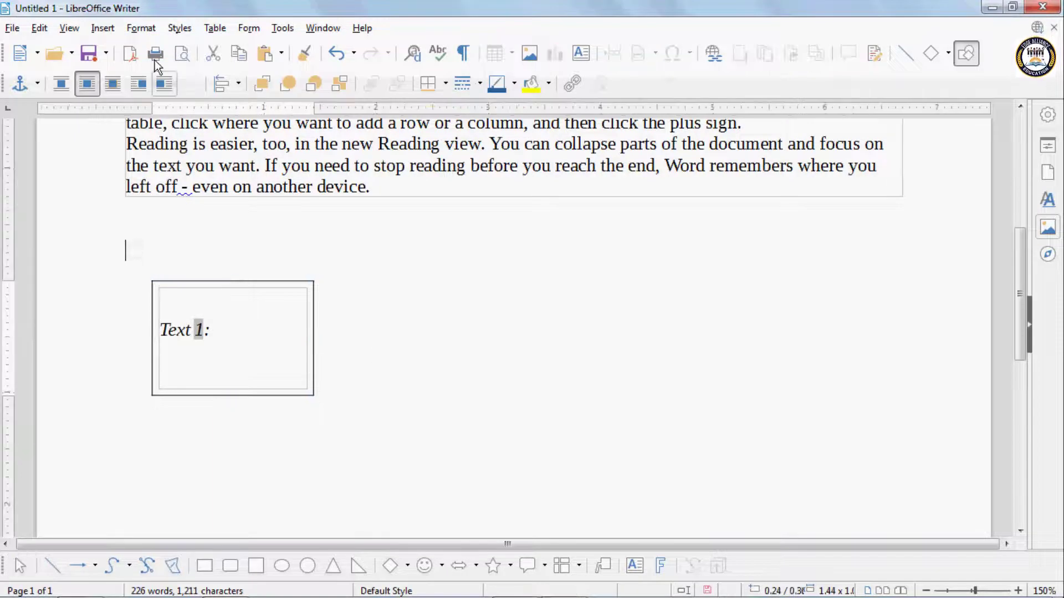
Insert a second frame interactively, about 1.42" wide, to the lower right of the first frame.
{"action": "left_click", "coordinate": [103, 28]}
{"action": "mouse_move", "coordinate": [215, 277]}
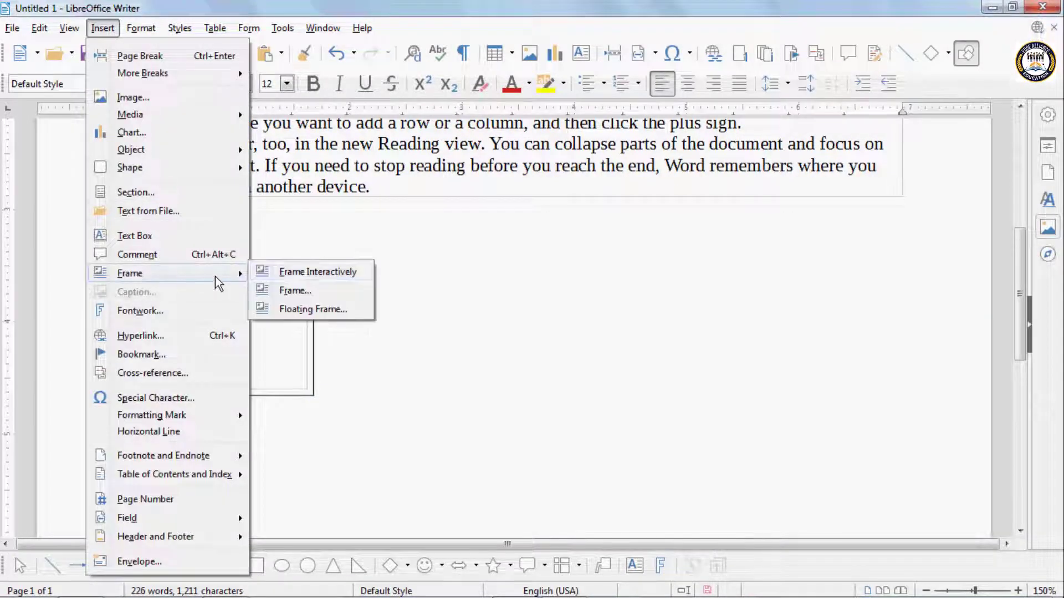
{"action": "left_click", "coordinate": [291, 276]}
{"action": "left_click_drag", "start_coordinate": [498, 359], "coordinate": [658, 475]}
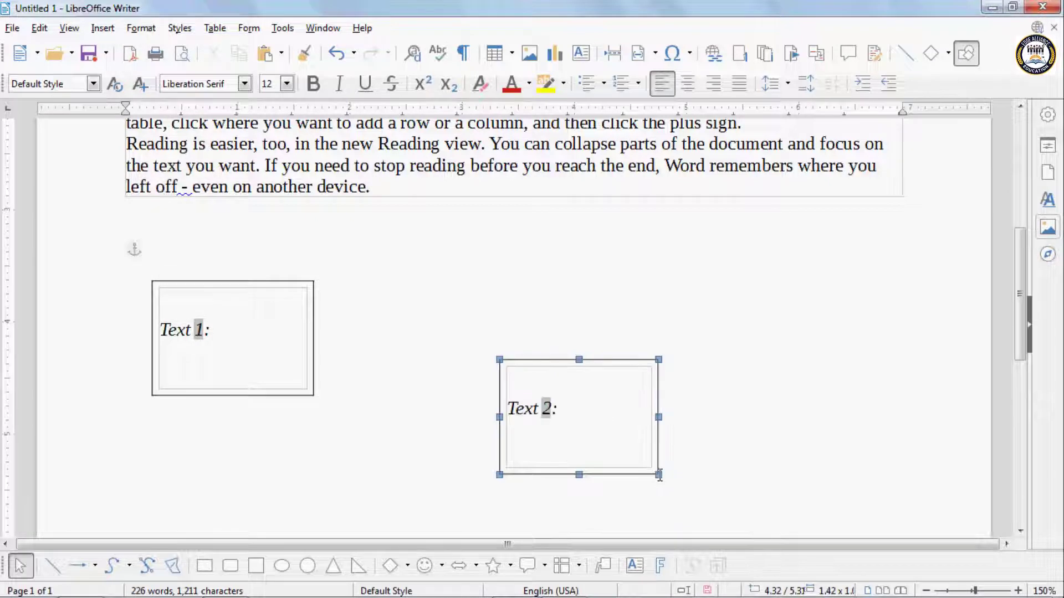
Set the Text 1 frame to have no borders in its frame properties.
{"action": "right_click", "coordinate": [273, 281]}
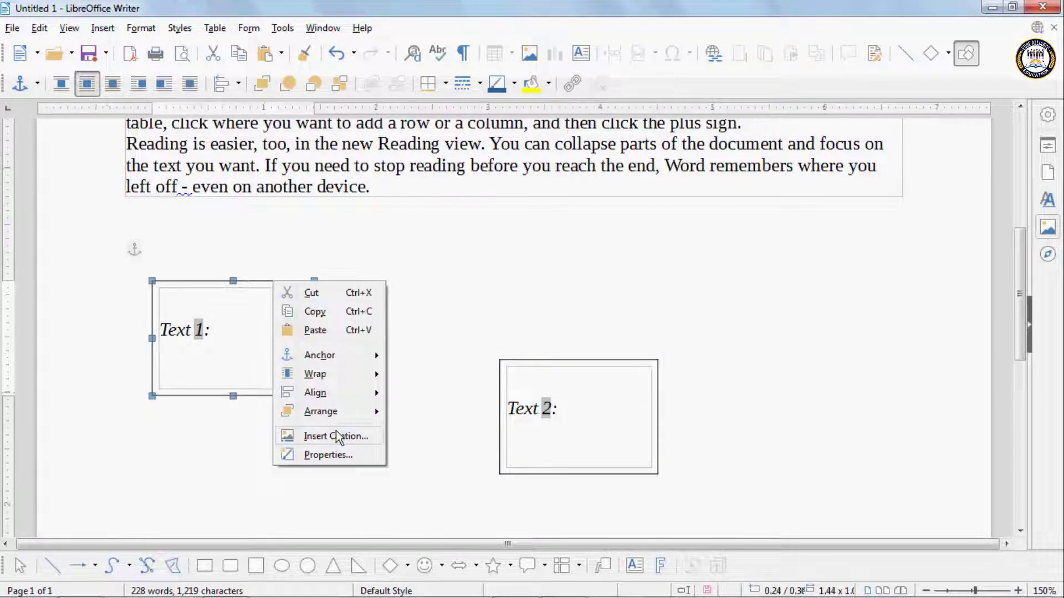
{"action": "left_click", "coordinate": [328, 455]}
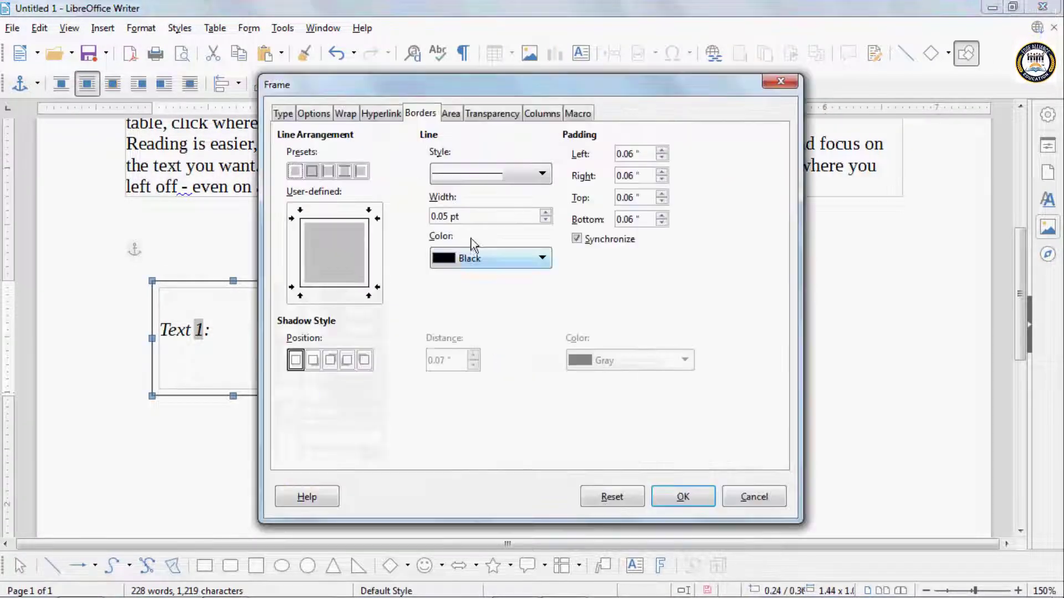
{"action": "left_click", "coordinate": [294, 173]}
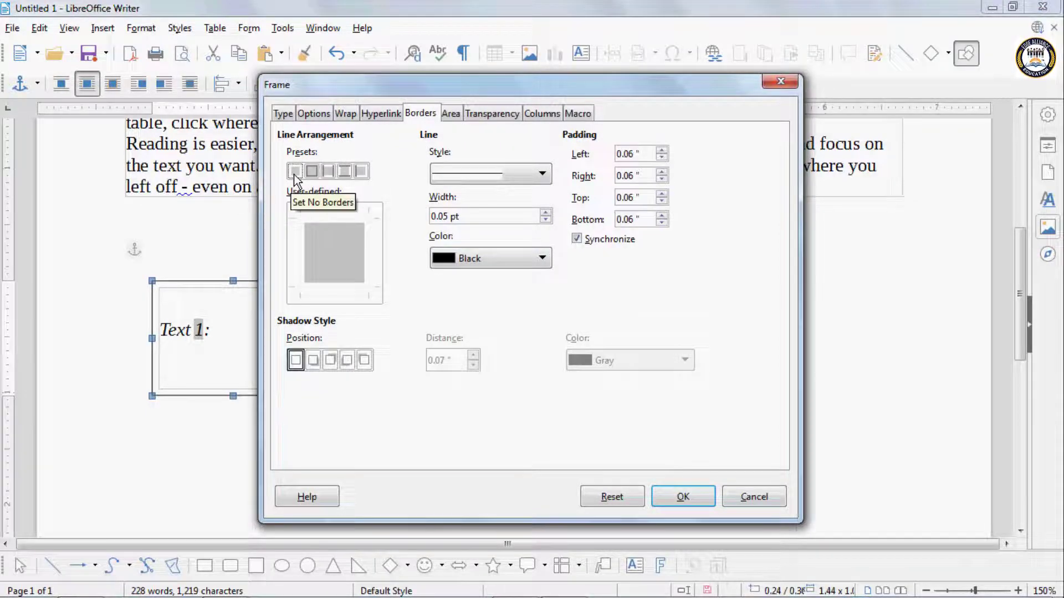
{"action": "left_click", "coordinate": [675, 497]}
Set the Text 2 frame to have no borders in its frame properties.
{"action": "right_click", "coordinate": [527, 364]}
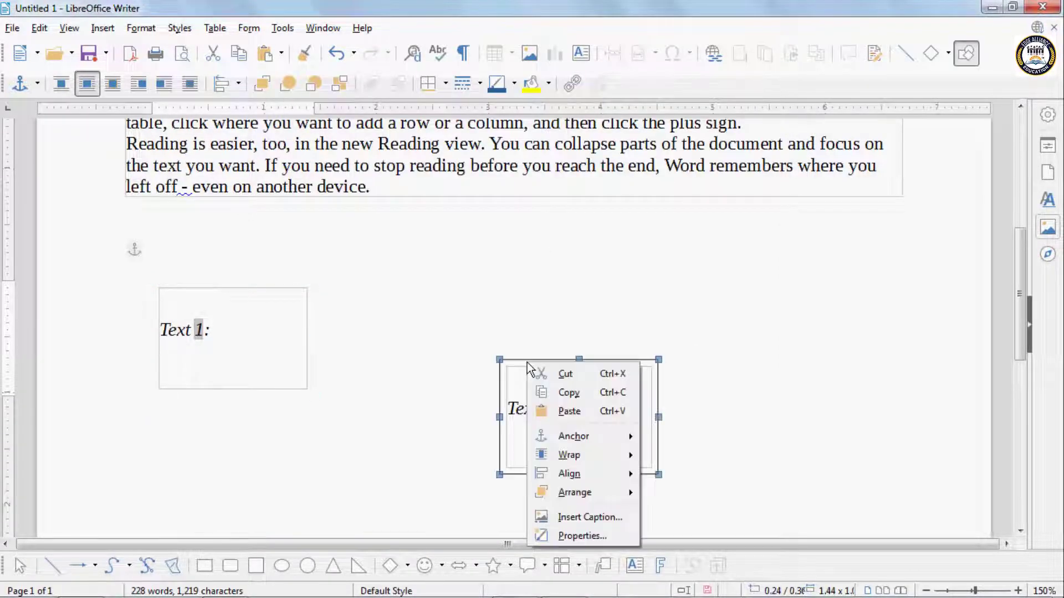
{"action": "left_click", "coordinate": [582, 536]}
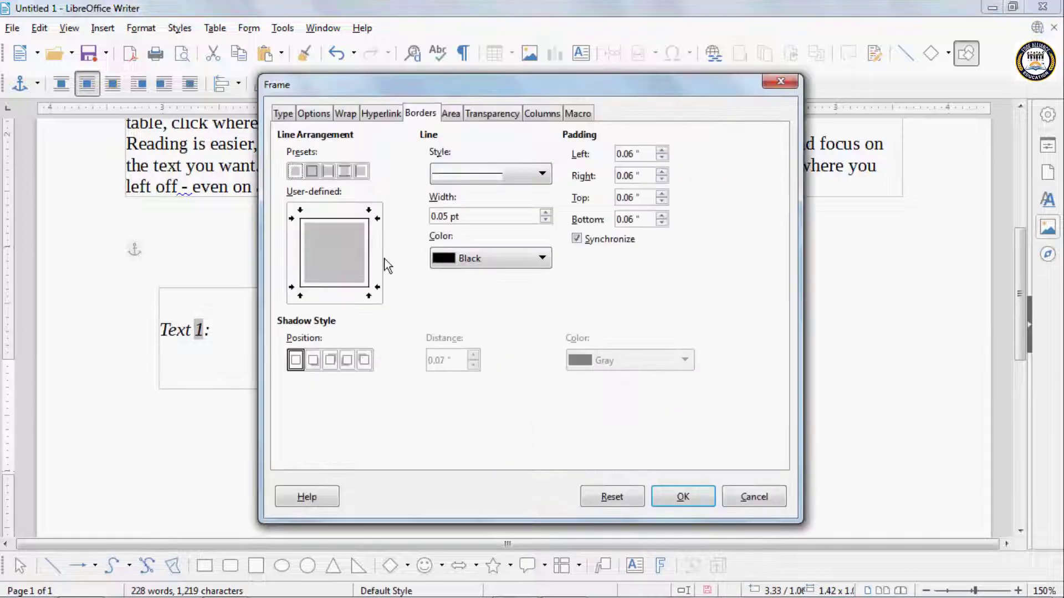
{"action": "left_click", "coordinate": [296, 173]}
{"action": "left_click", "coordinate": [675, 496]}
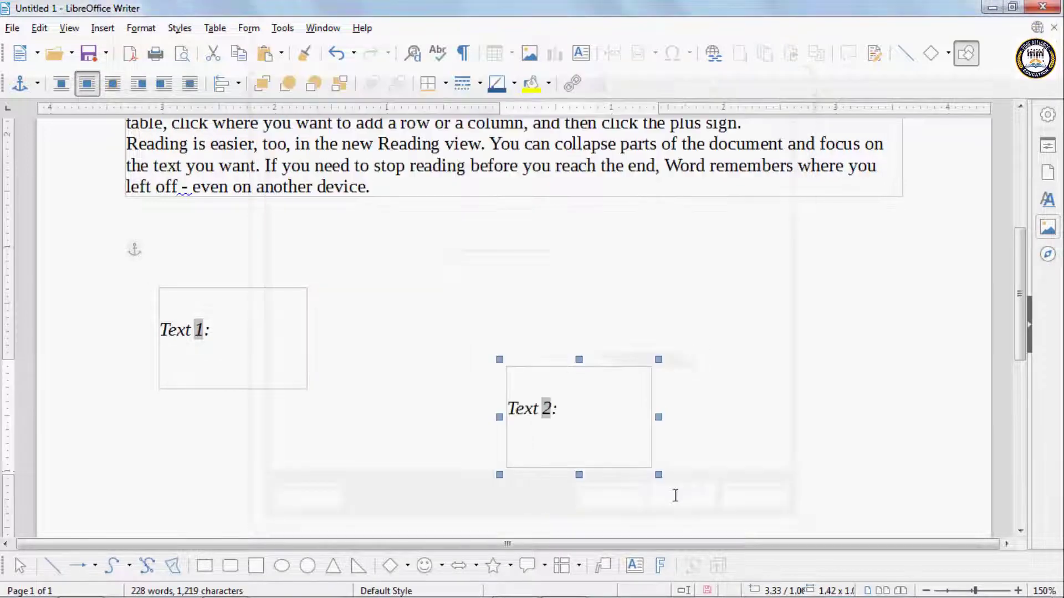
Delete the caption text inside both frames so that each frame is empty.
{"action": "left_click", "coordinate": [220, 330]}
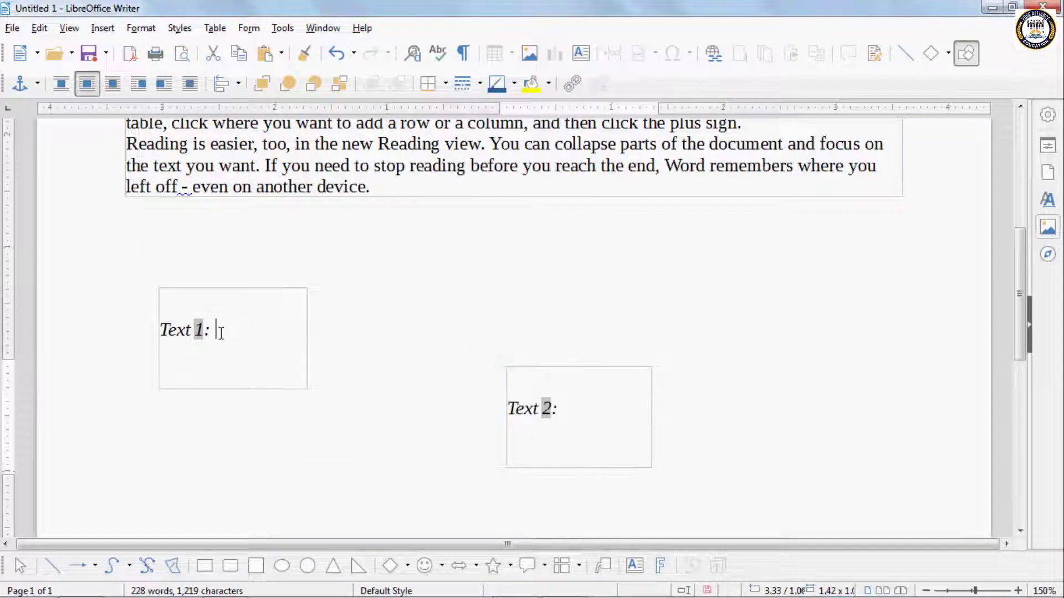
{"action": "key", "text": "BackSpace"}
{"action": "key", "text": "BackSpace"}
{"action": "key", "text": "BackSpace"}
{"action": "left_click", "coordinate": [570, 407]}
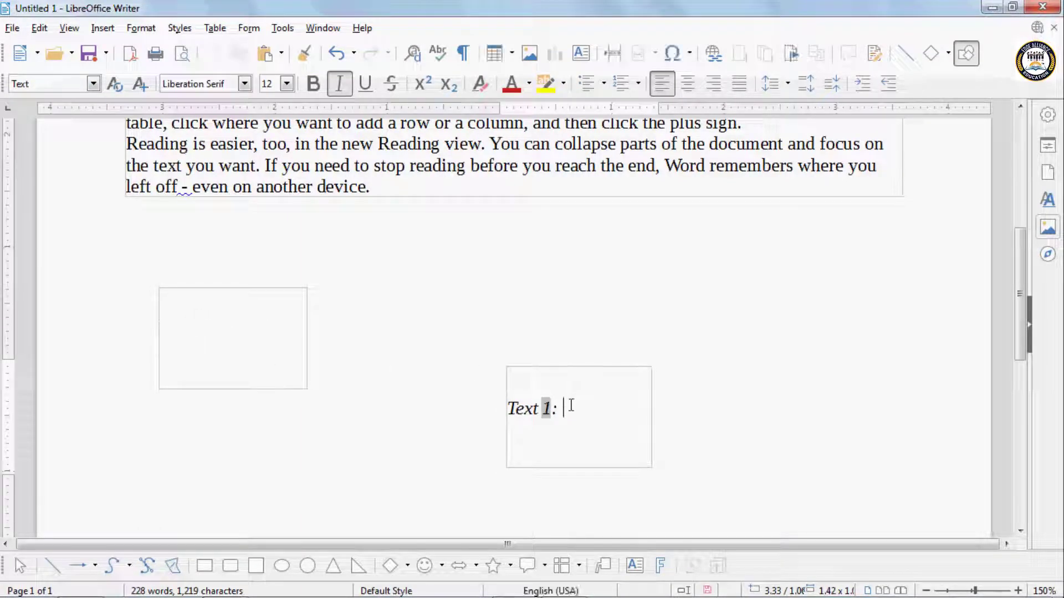
{"action": "key", "text": "BackSpace"}
{"action": "key", "text": "BackSpace"}
{"action": "key", "text": "BackSpace"}
{"action": "key", "text": "BackSpace"}
Link the empty upper-left frame to the empty lower-right frame using the Link Frames command.
{"action": "left_click", "coordinate": [280, 293]}
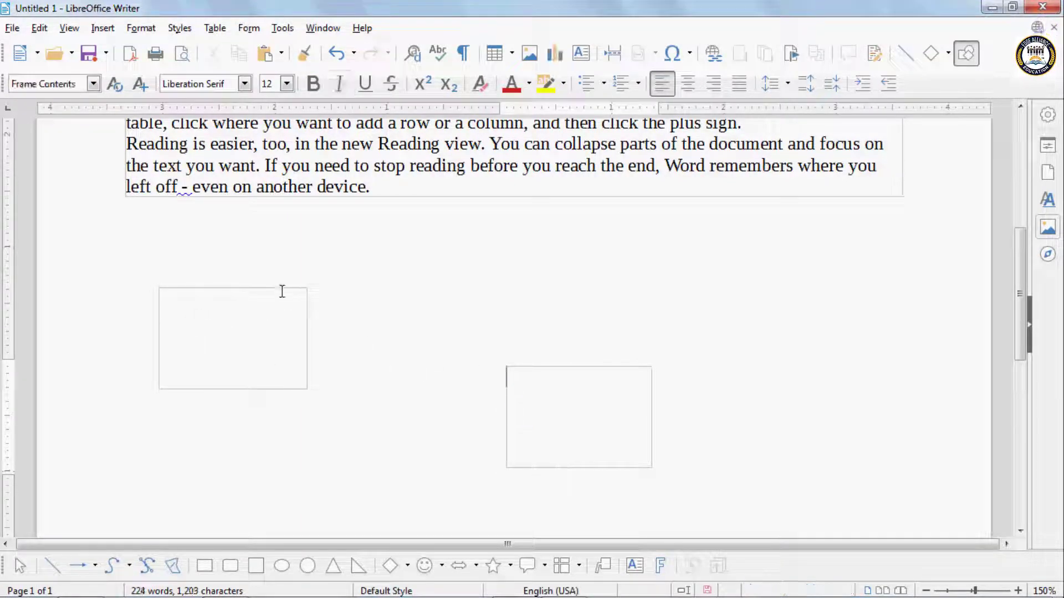
{"action": "left_click", "coordinate": [278, 289]}
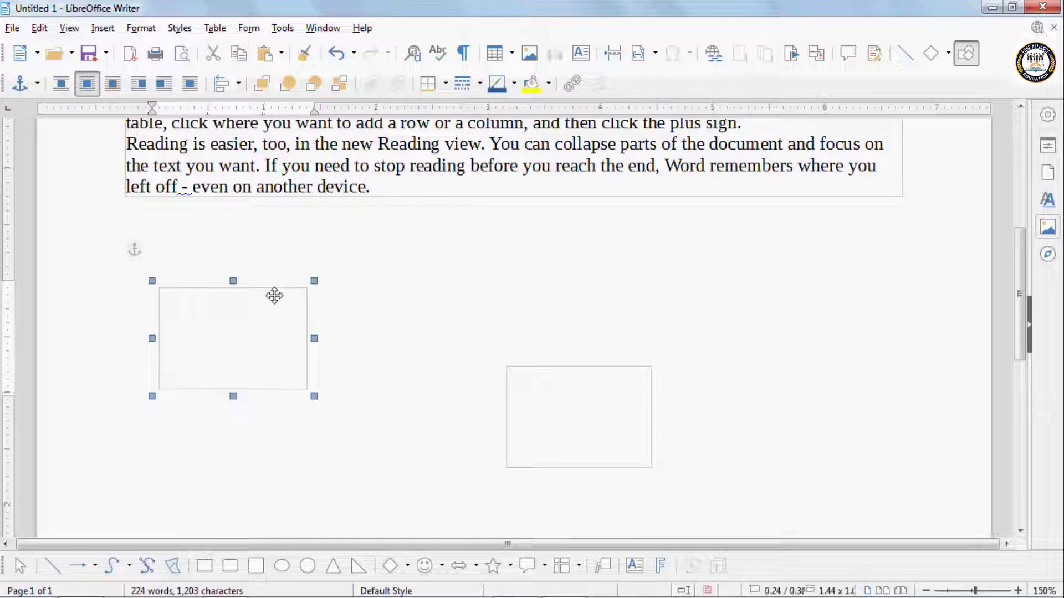
{"action": "left_click", "coordinate": [141, 29]}
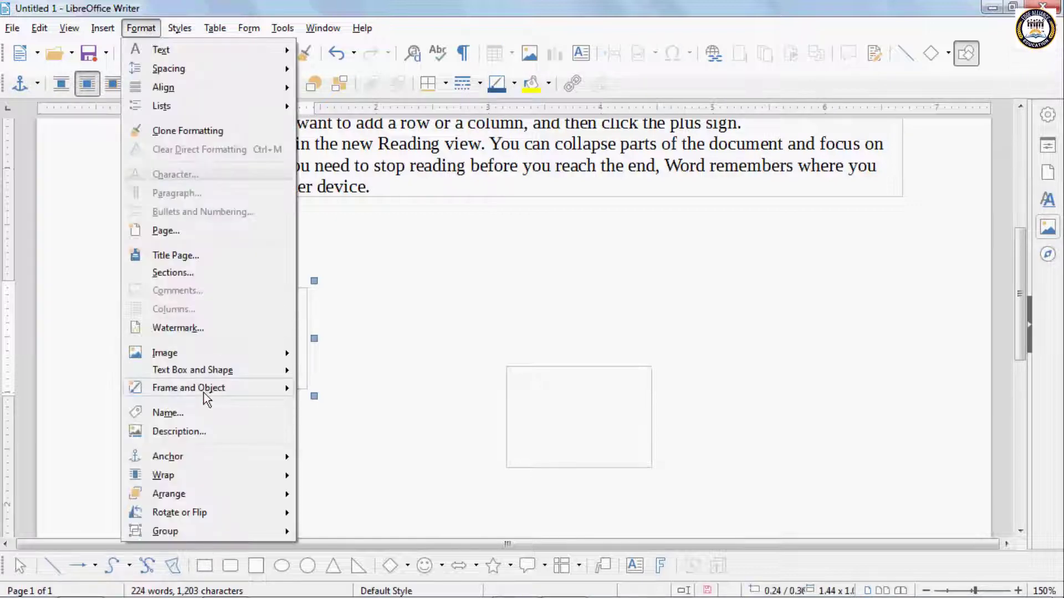
{"action": "mouse_move", "coordinate": [204, 389]}
{"action": "left_click", "coordinate": [343, 391]}
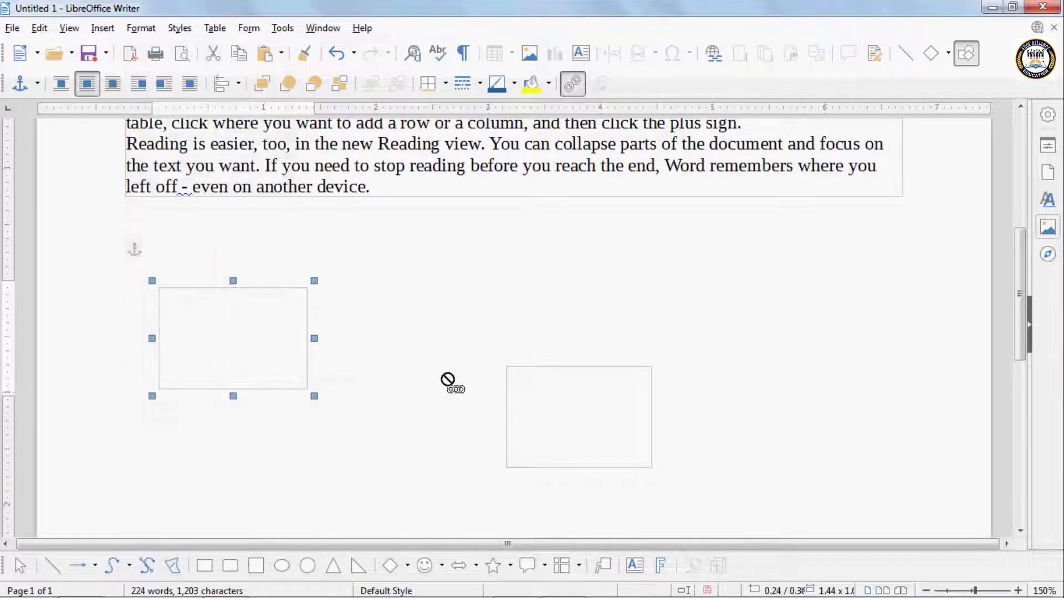
{"action": "left_click", "coordinate": [504, 364]}
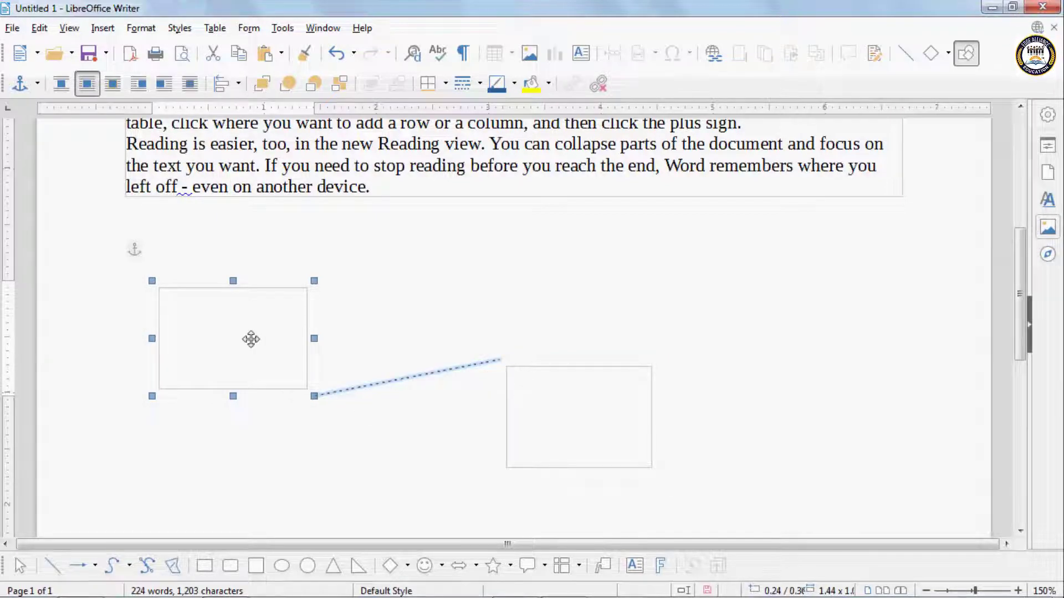
Enter the sentence "This is my new document." in the first linked frame, replacing any trial characters.
{"action": "left_click", "coordinate": [198, 299]}
{"action": "type", "text": "dgdgd"}
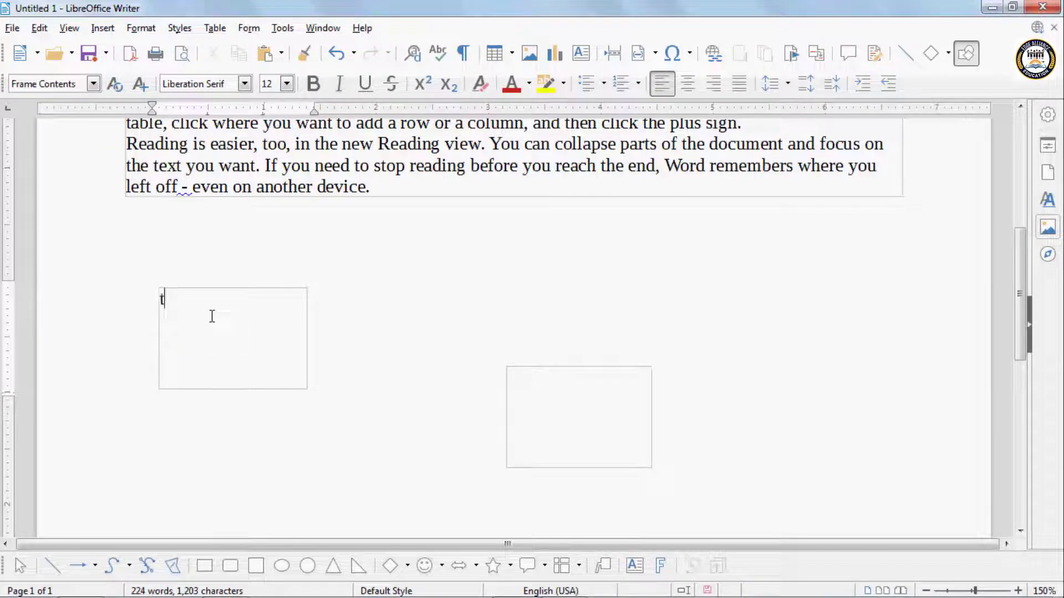
{"action": "type", "text": "This is my n"}
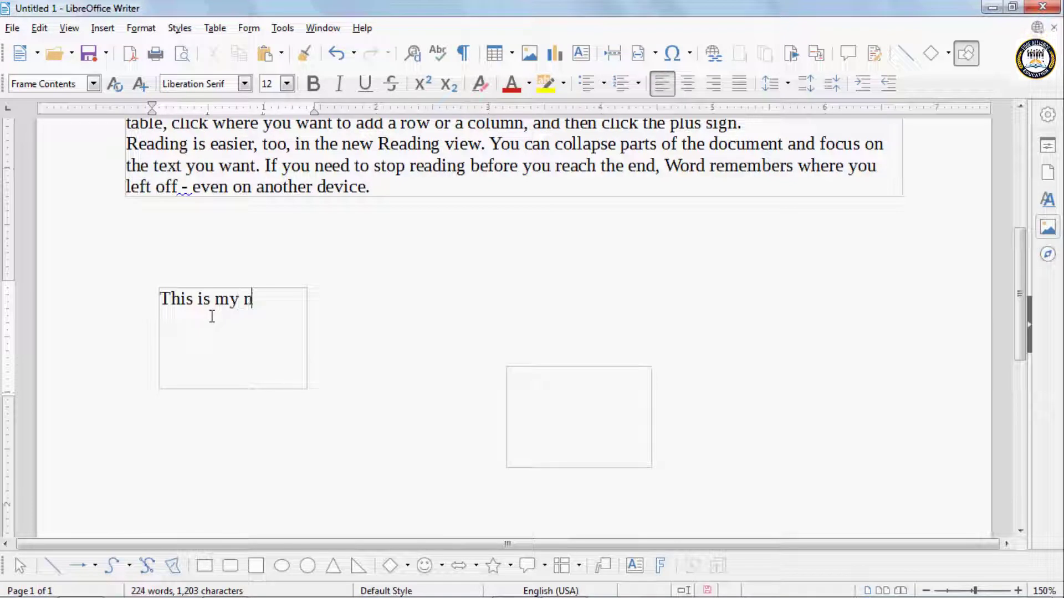
{"action": "type", "text": "ew docu"}
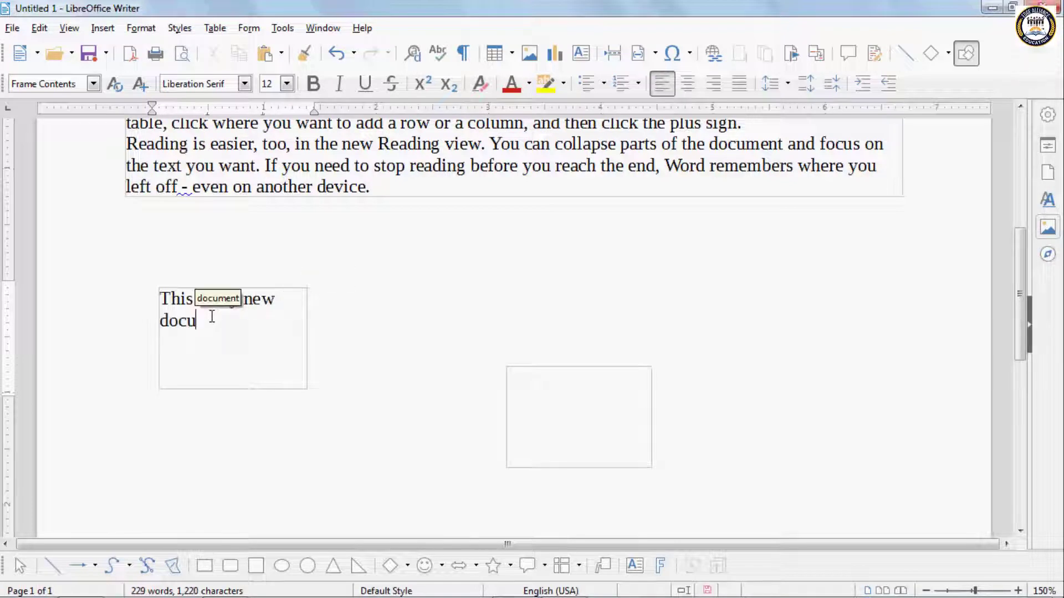
{"action": "type", "text": "ment."}
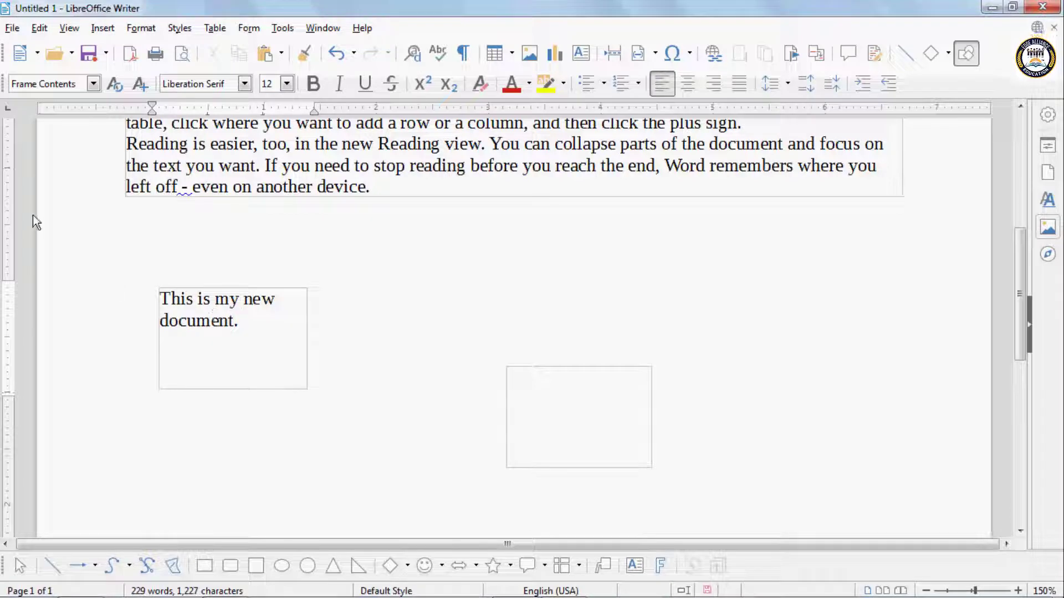
Add filler text after the sentence until it flows into the linked second frame, and select the first frame.
{"action": "type", "text": " jhdjhdjhj"}
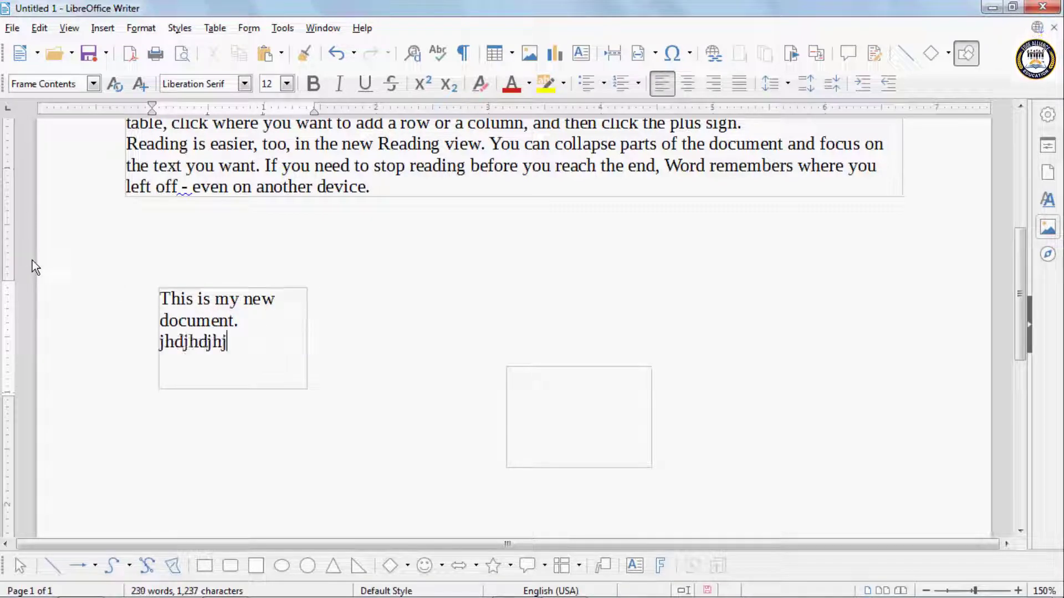
{"action": "type", "text": "nxzncncbncbnbcncbnbcncbz"}
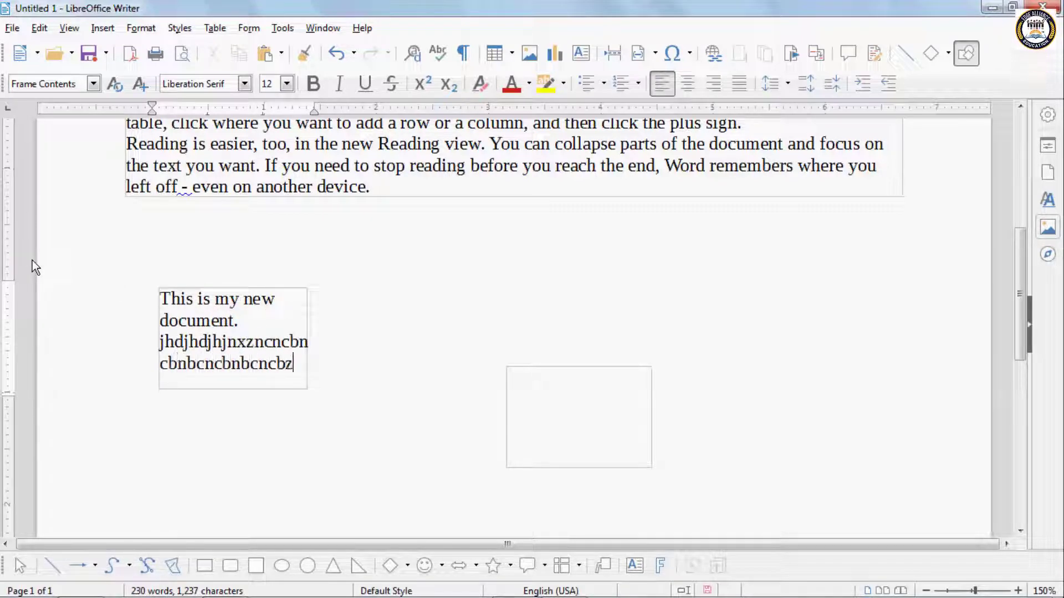
{"action": "type", "text": "mmzncmznmnmznmn bn"}
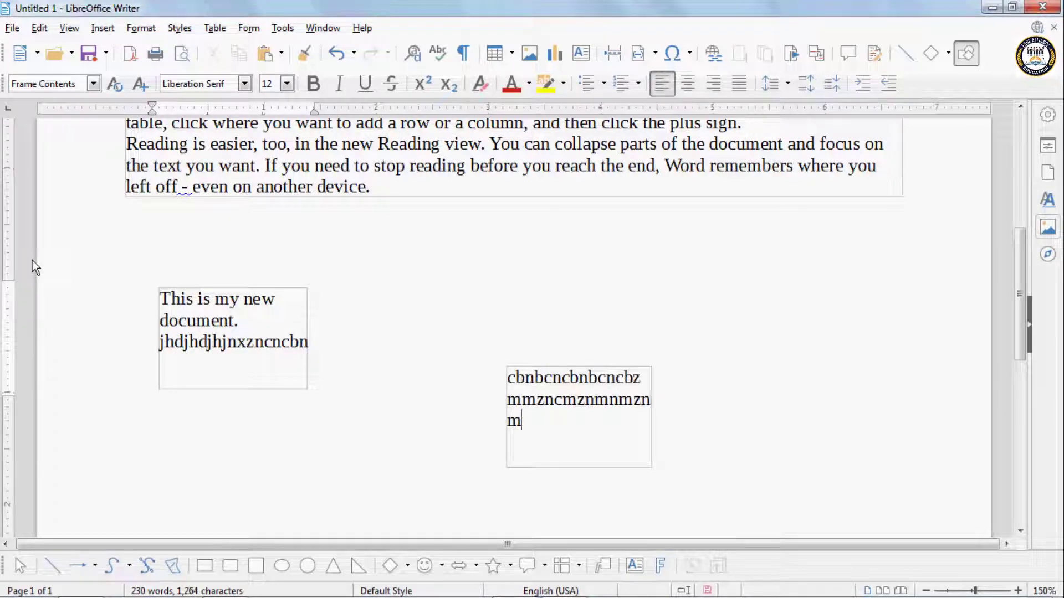
{"action": "type", "text": "nbnznbnzcbnsdf"}
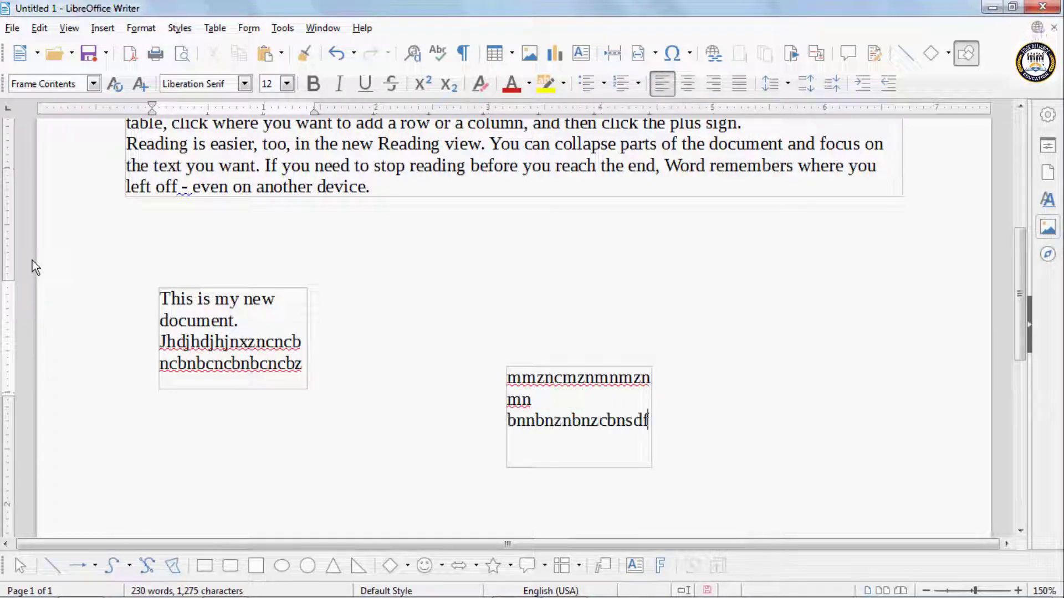
{"action": "type", "text": " shfjsjhsjh"}
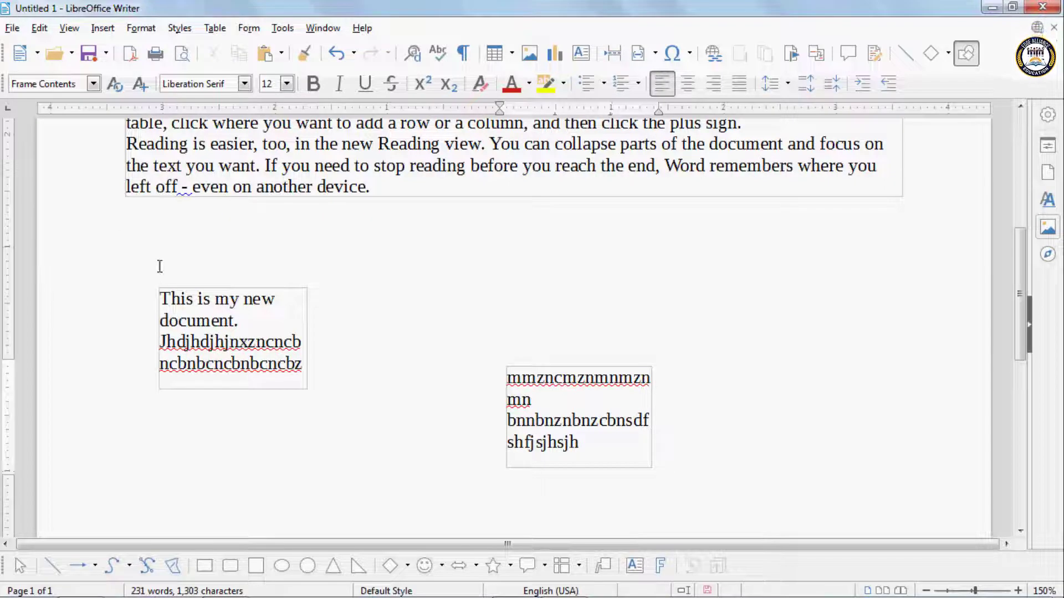
{"action": "left_click", "coordinate": [169, 294]}
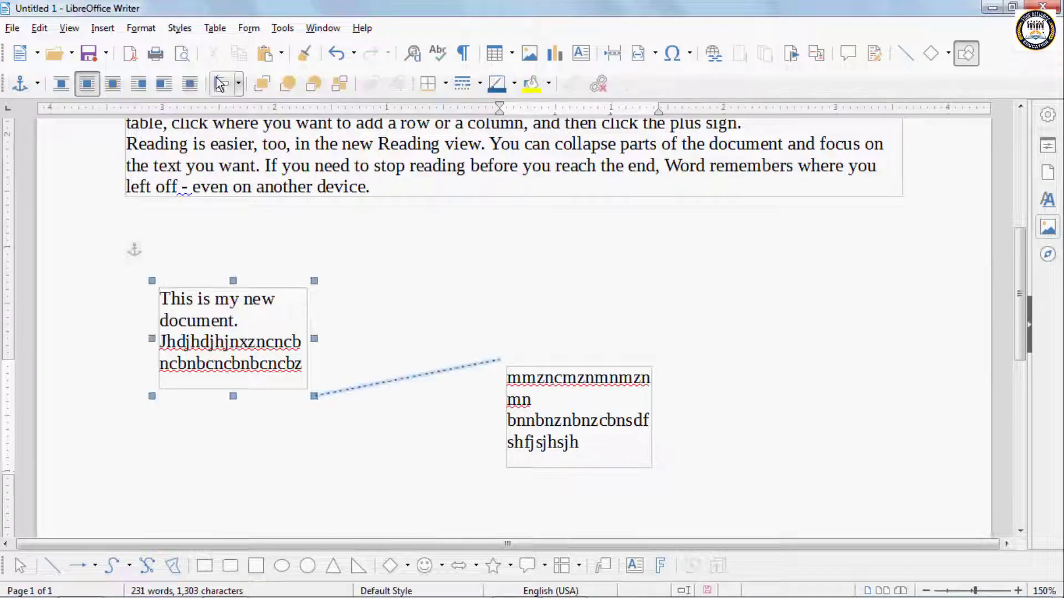
Unlink the two frames and move the first frame about 1.5 inches to the right, closer to the second frame.
{"action": "left_click", "coordinate": [141, 27]}
{"action": "mouse_move", "coordinate": [221, 389]}
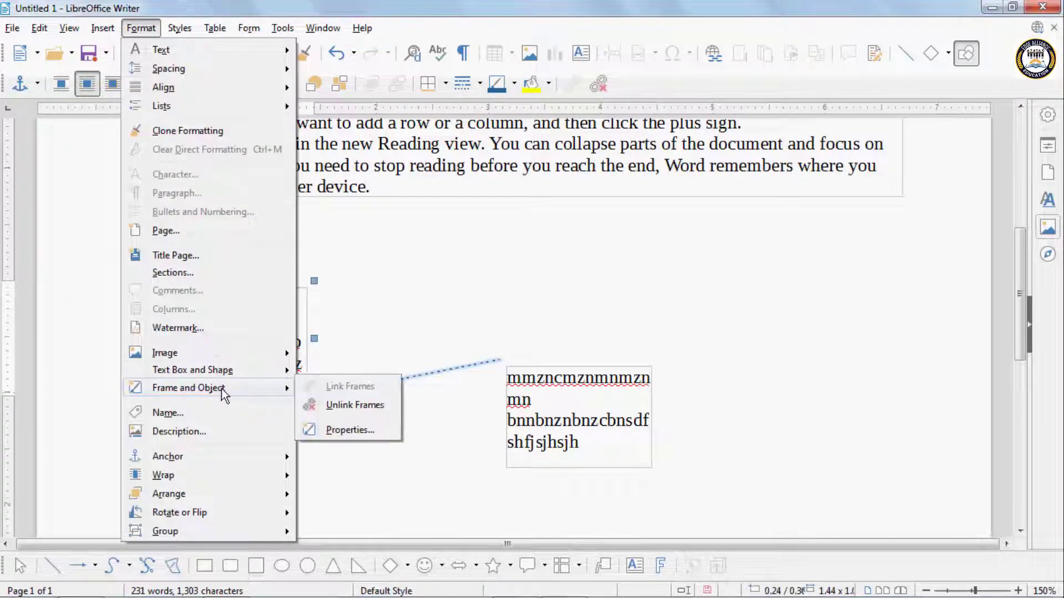
{"action": "left_click", "coordinate": [344, 405]}
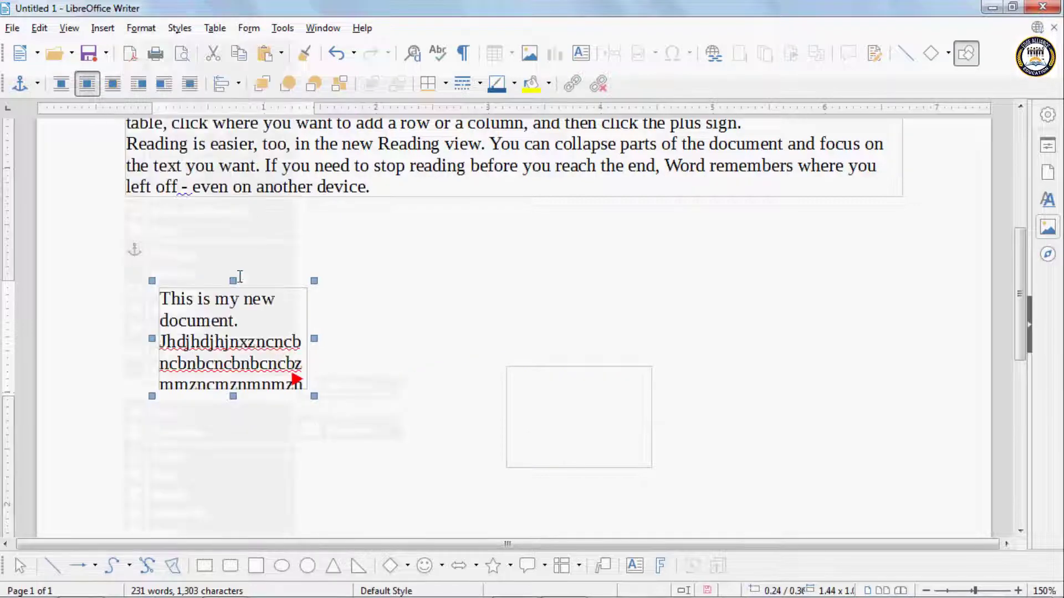
{"action": "left_click_drag", "start_coordinate": [234, 286], "coordinate": [407, 279]}
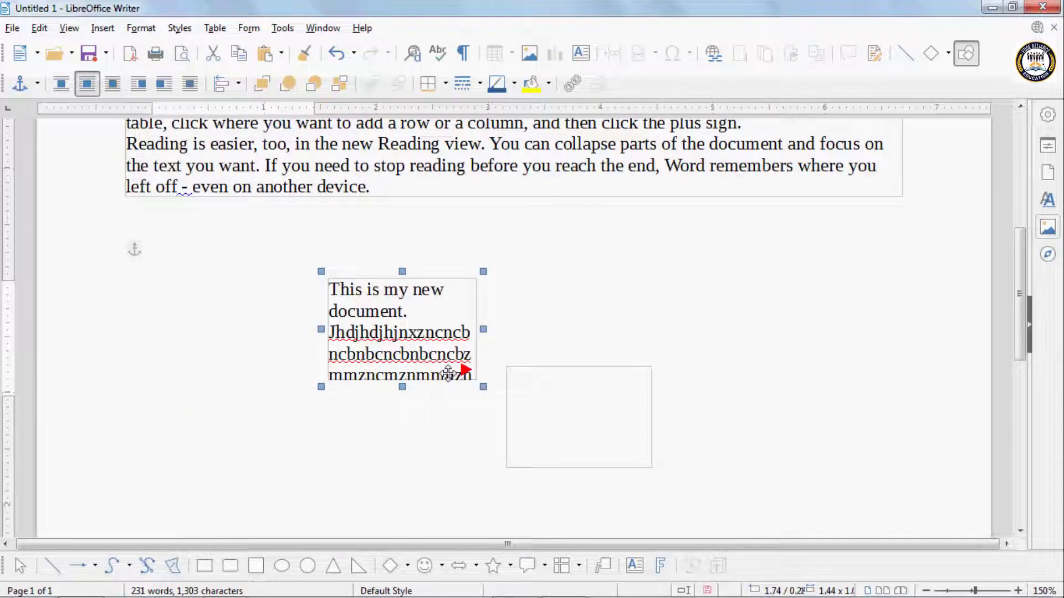
Append more filler text made of repeated "cb" letters to the end of the first frame's text.
{"action": "double_click", "coordinate": [449, 373]}
{"action": "left_click", "coordinate": [683, 497]}
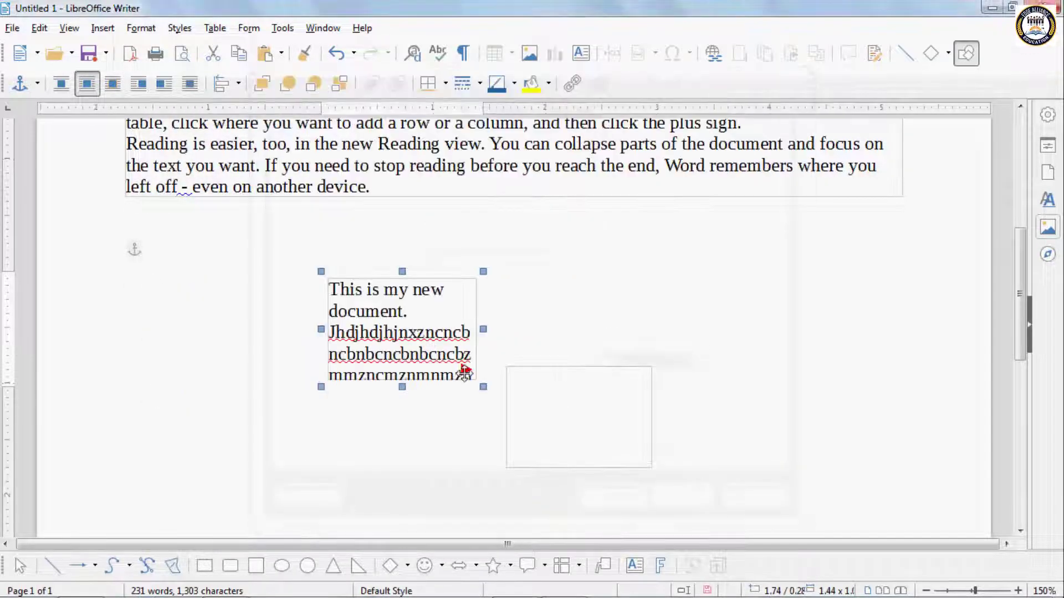
{"action": "left_click", "coordinate": [459, 342]}
{"action": "type", "text": "cbcbcbcbcbcb"}
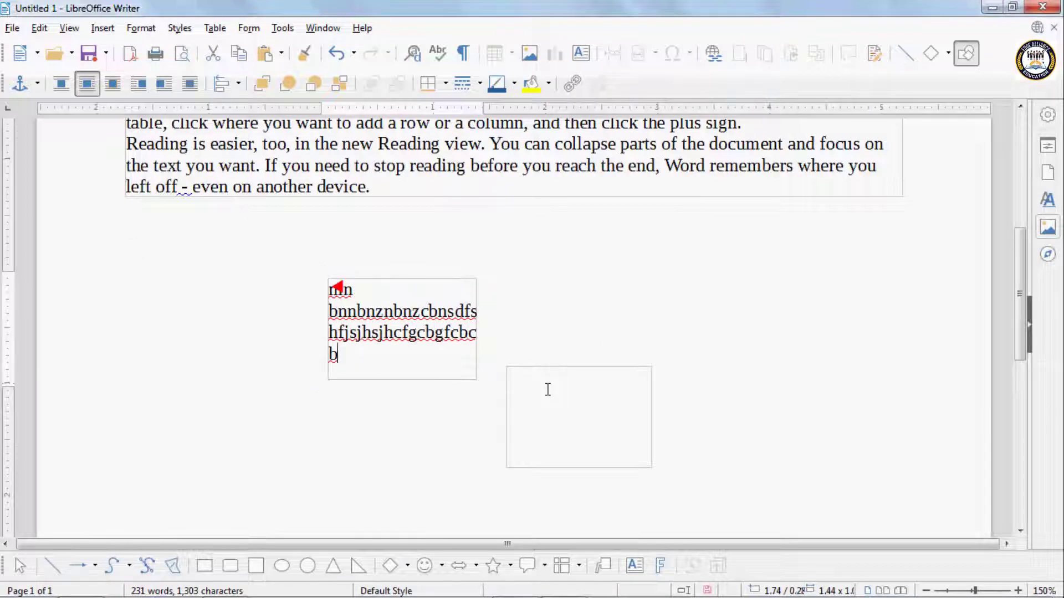
{"action": "type", "text": "cbcbcb"}
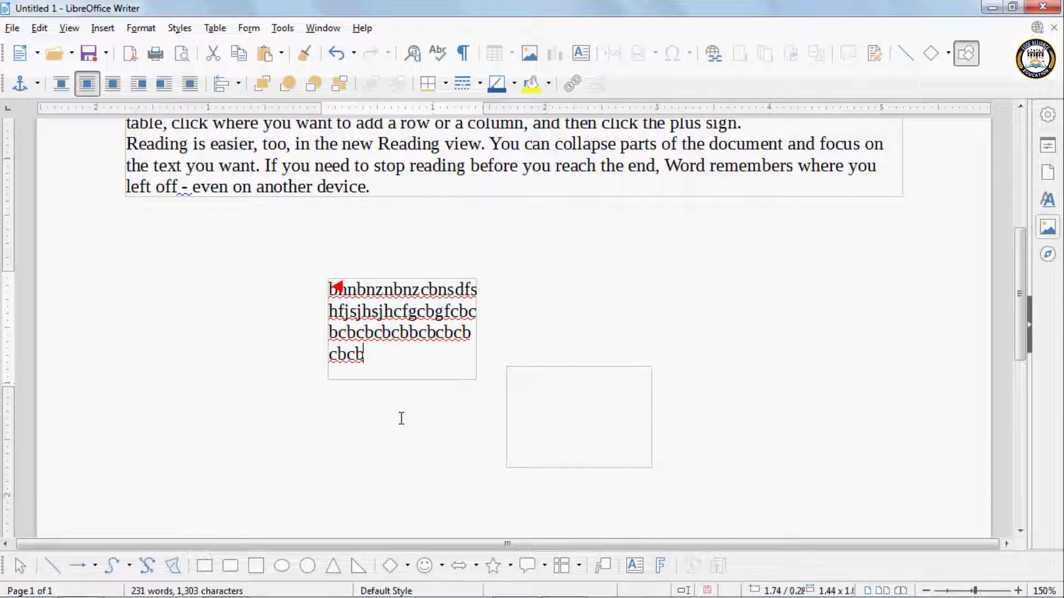
{"action": "type", "text": "cbcbc"}
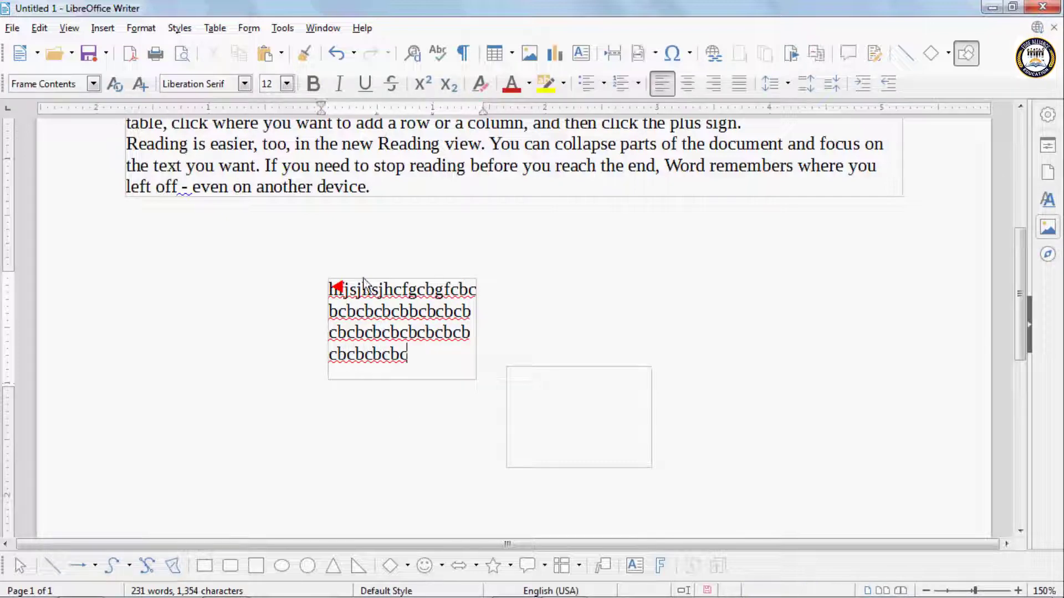
Set Frame2 as the first frame's next link in its frame properties and apply the change.
{"action": "left_click", "coordinate": [363, 278]}
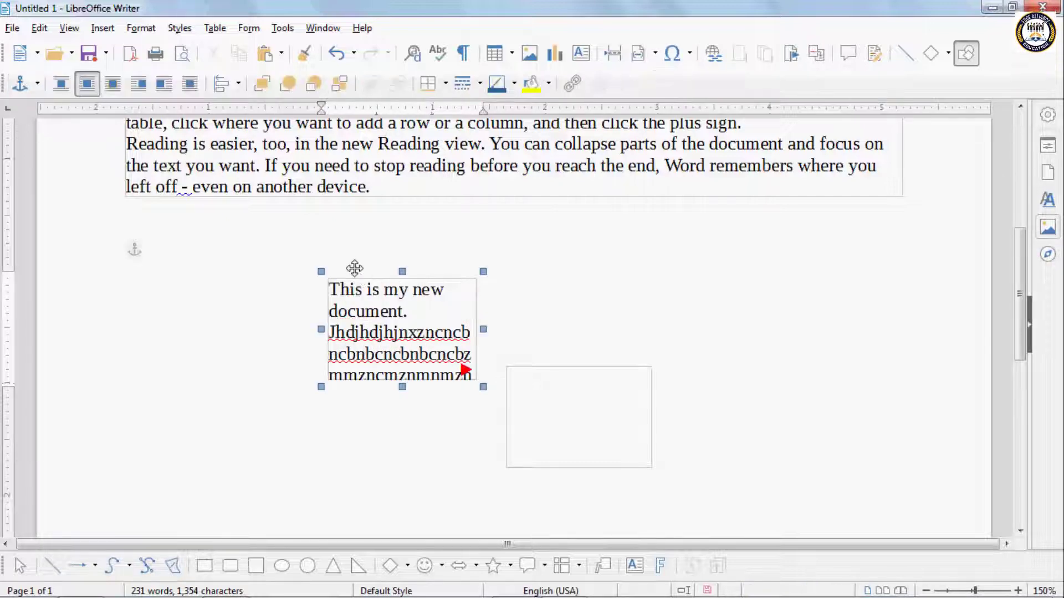
{"action": "left_click", "coordinate": [141, 28]}
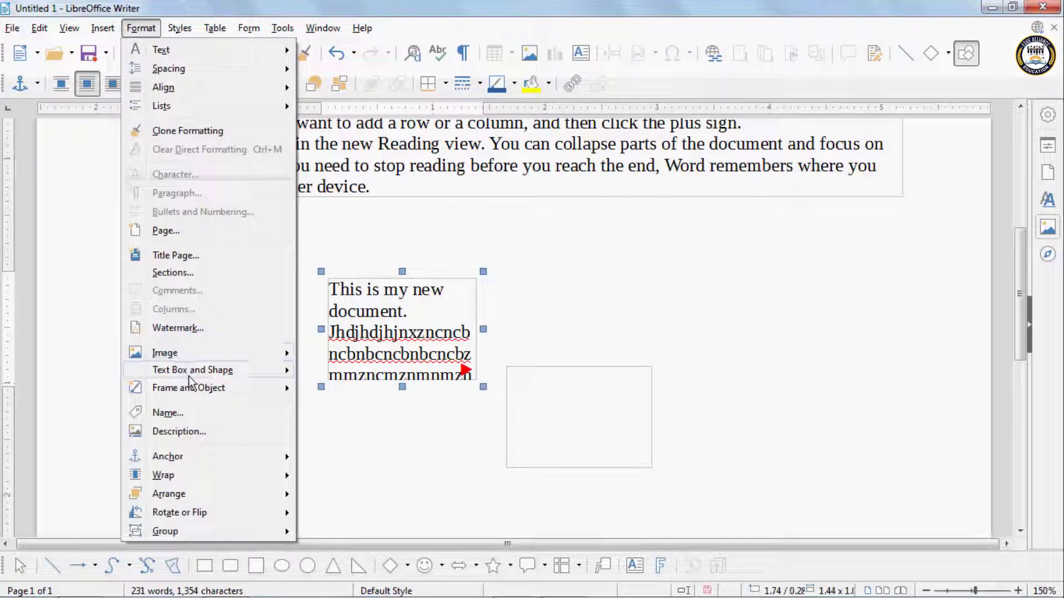
{"action": "left_click", "coordinate": [370, 432]}
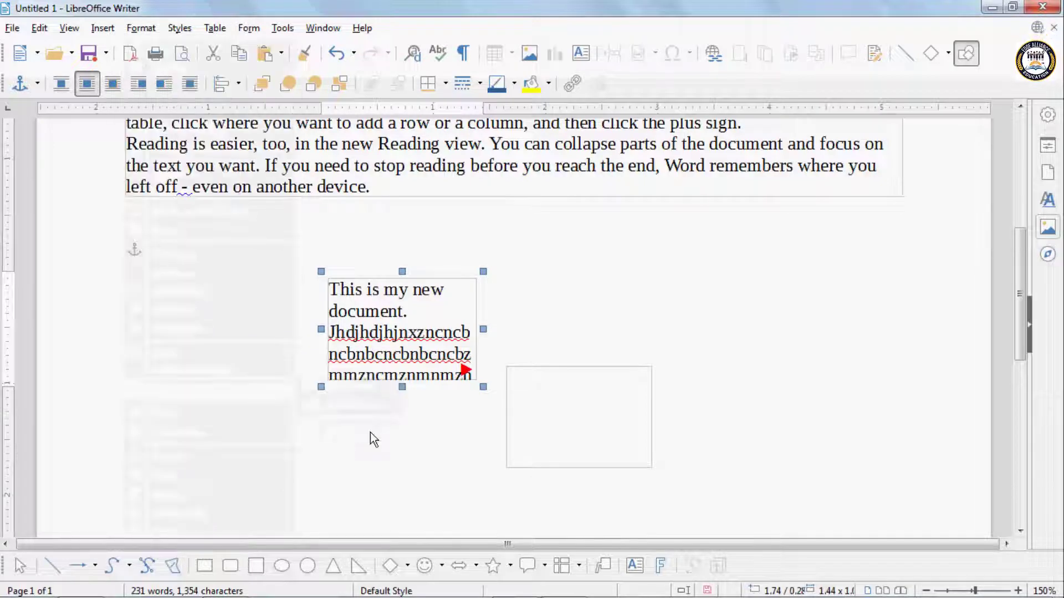
{"action": "left_click_drag", "start_coordinate": [399, 97], "coordinate": [699, 80]}
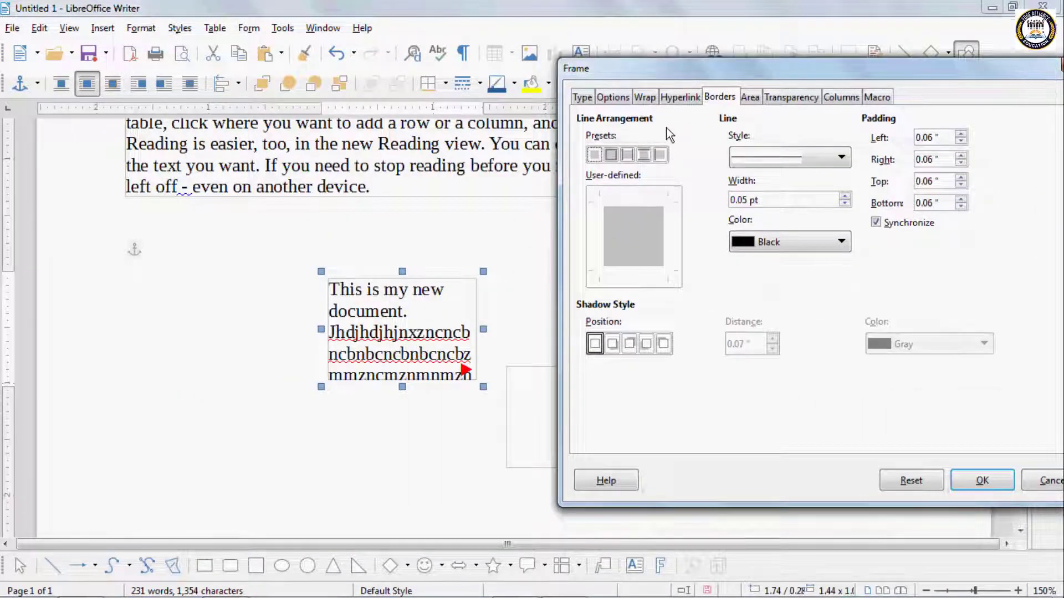
{"action": "left_click", "coordinate": [748, 98]}
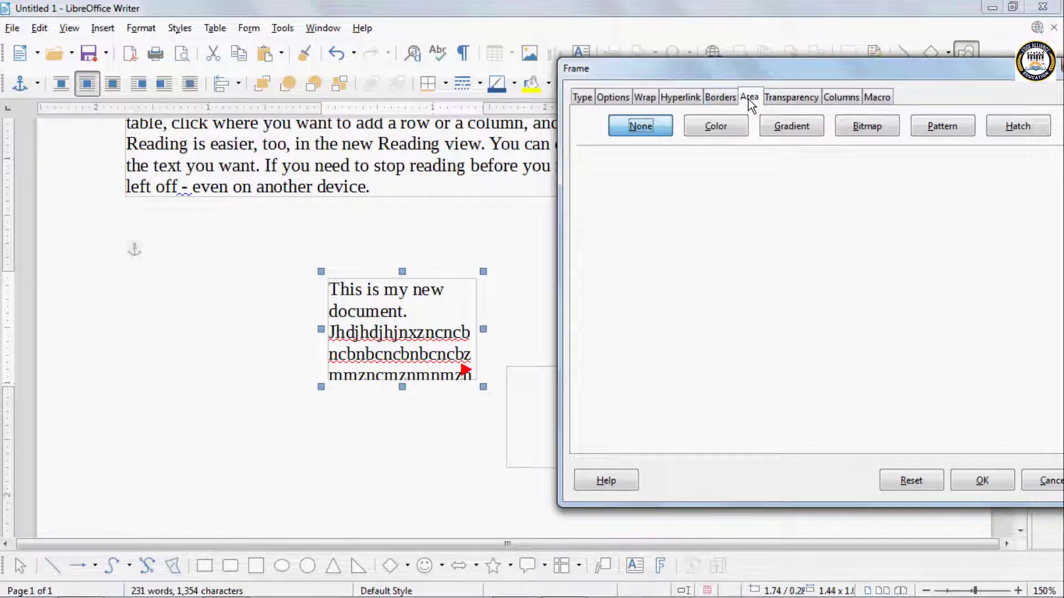
{"action": "left_click", "coordinate": [613, 97]}
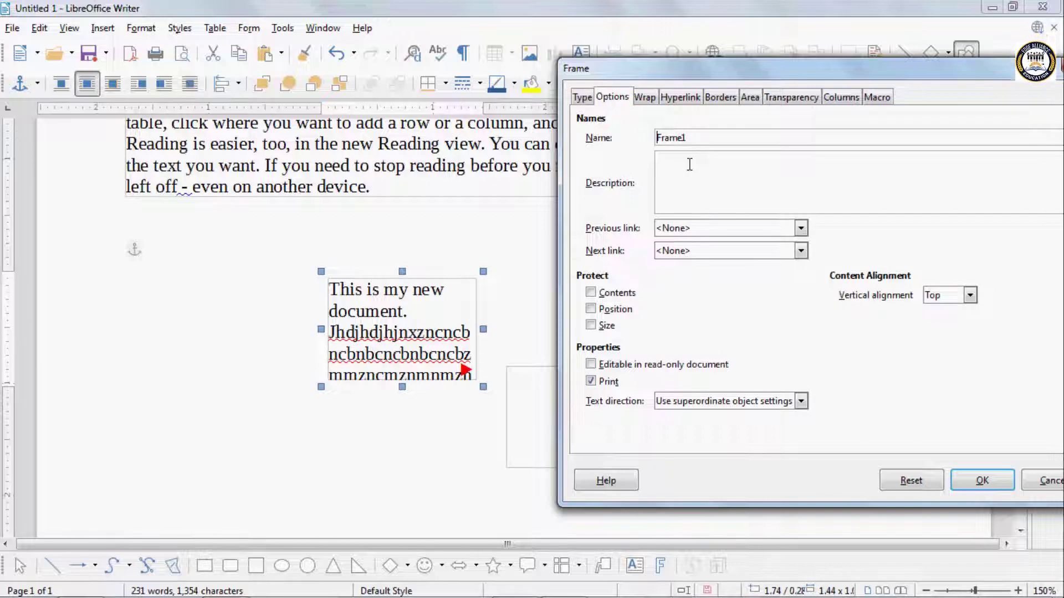
{"action": "left_click", "coordinate": [800, 228]}
{"action": "left_click", "coordinate": [801, 228]}
{"action": "left_click", "coordinate": [801, 251]}
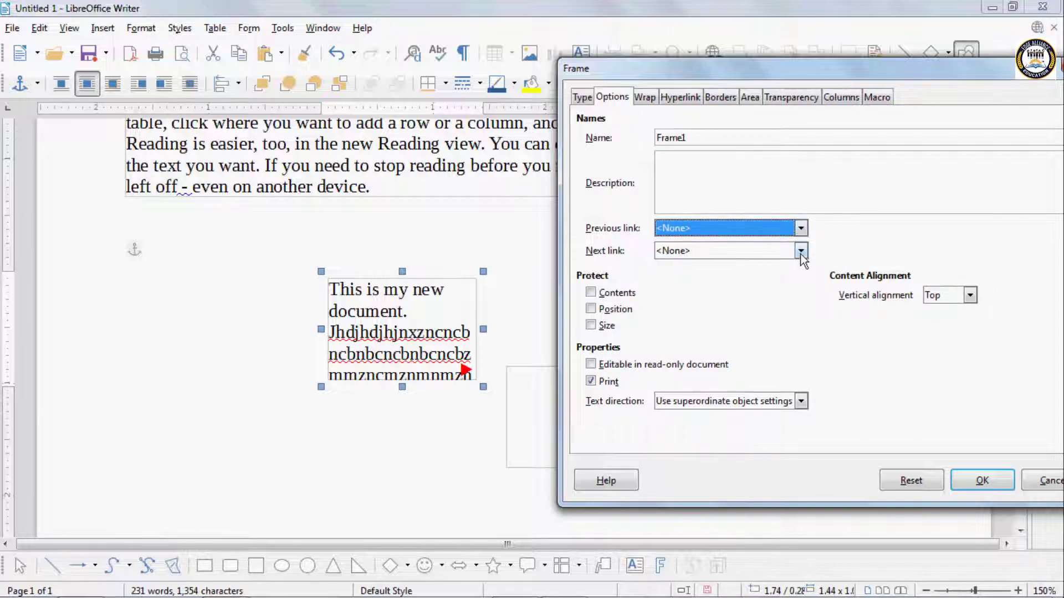
{"action": "left_click", "coordinate": [677, 280]}
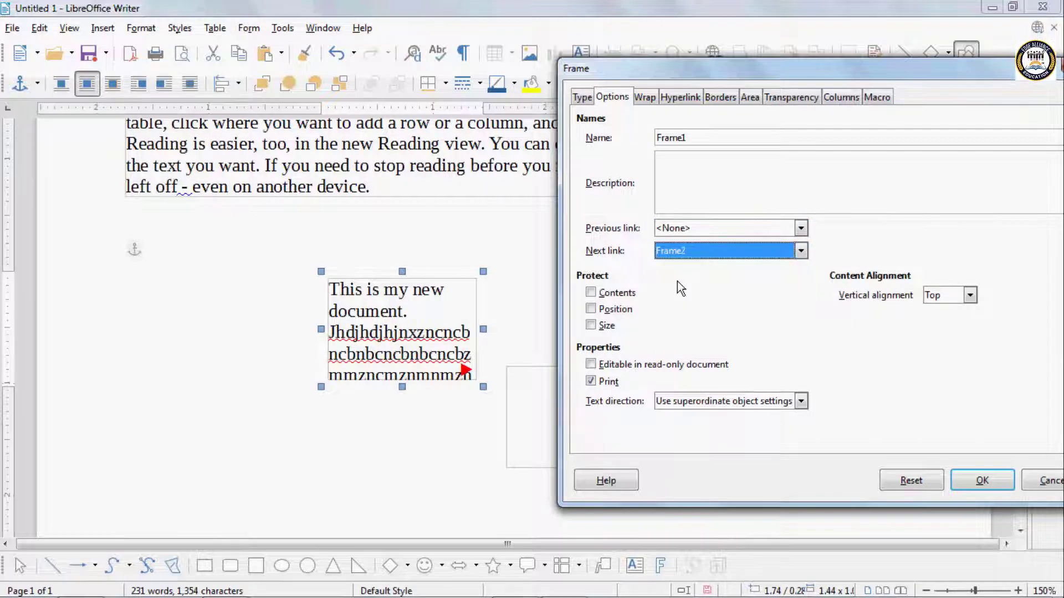
{"action": "left_click", "coordinate": [980, 481]}
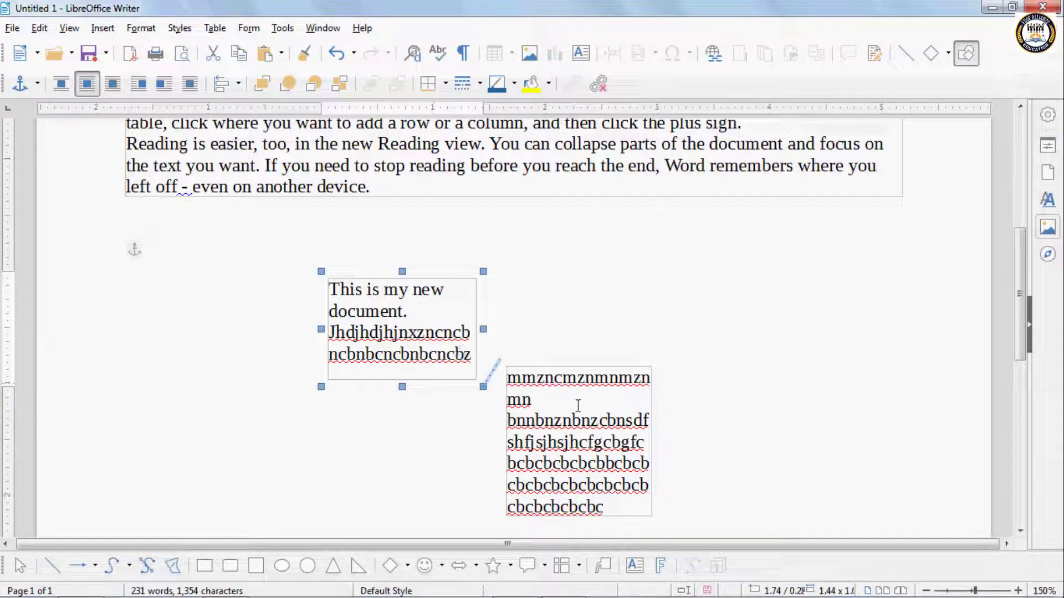
Review the Borders, Area and Transparency settings in the first frame's properties.
{"action": "left_click", "coordinate": [142, 30]}
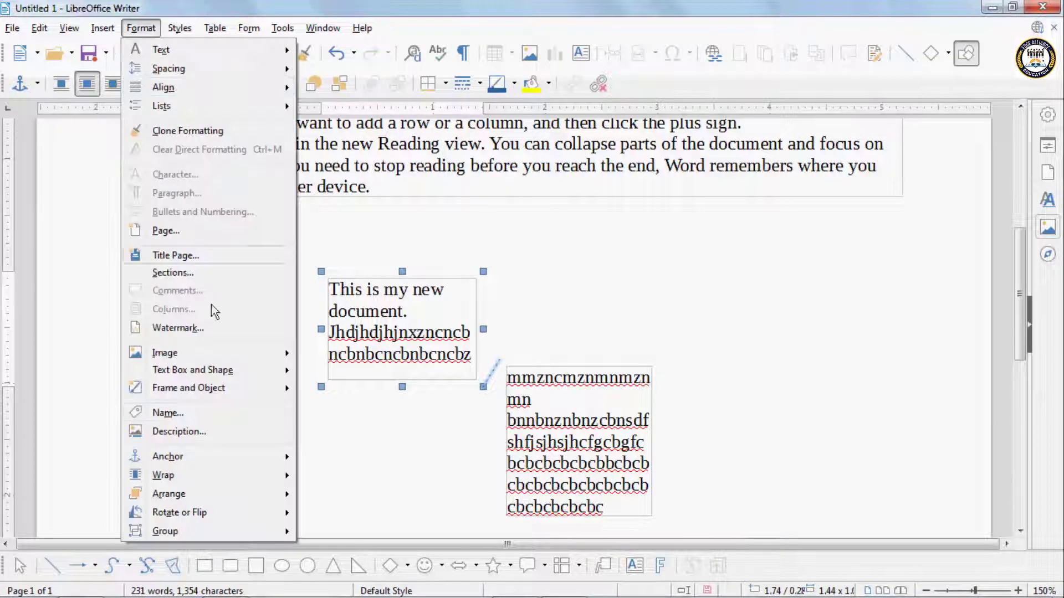
{"action": "mouse_move", "coordinate": [236, 387]}
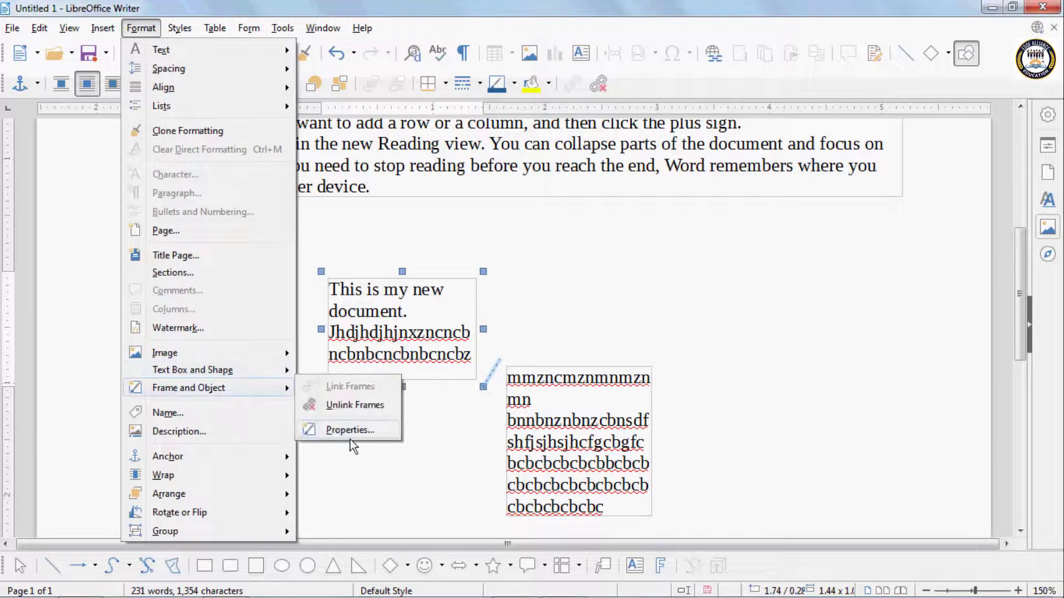
{"action": "left_click", "coordinate": [354, 434]}
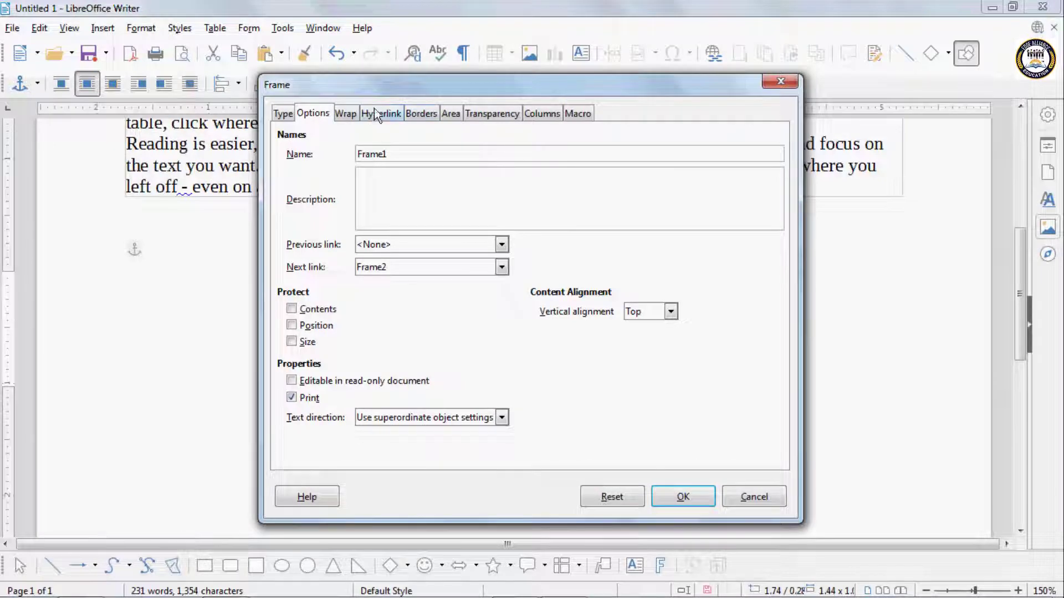
{"action": "left_click", "coordinate": [421, 113]}
{"action": "left_click", "coordinate": [450, 114]}
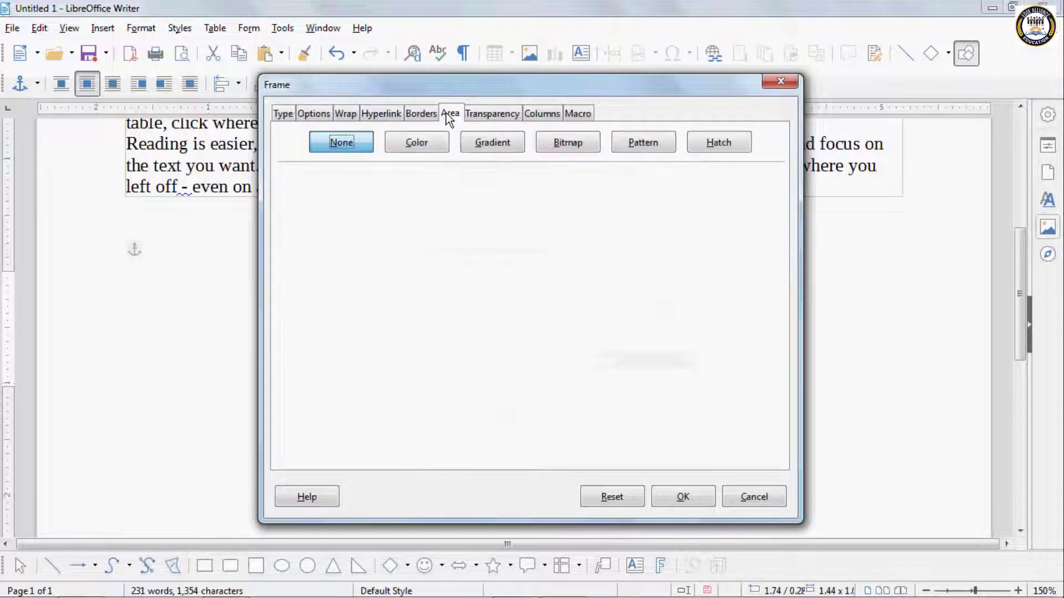
{"action": "left_click_drag", "start_coordinate": [457, 81], "coordinate": [750, 76]}
{"action": "left_click", "coordinate": [805, 111]}
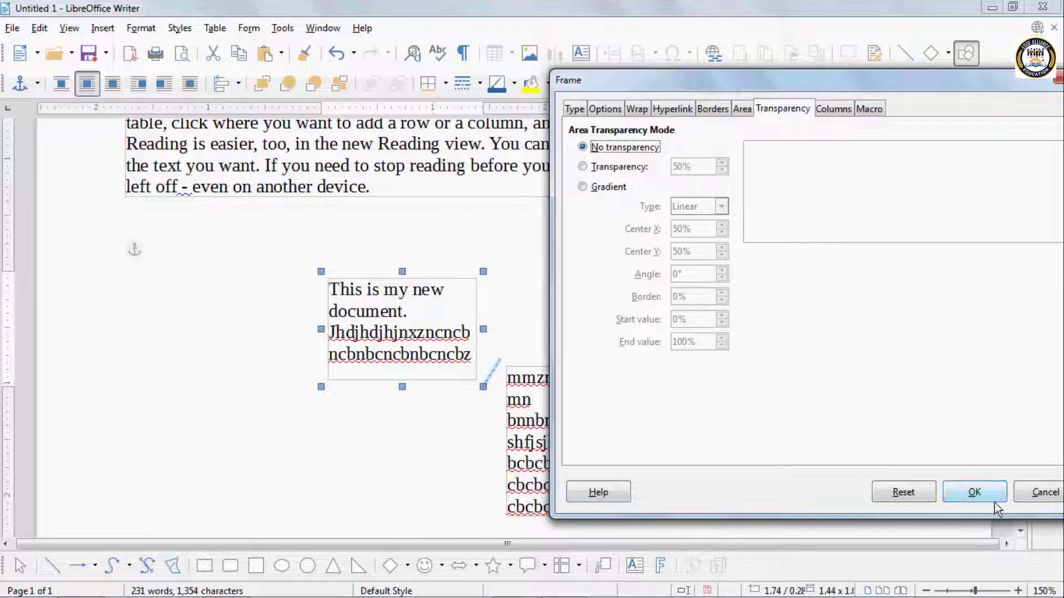
{"action": "left_click", "coordinate": [971, 492]}
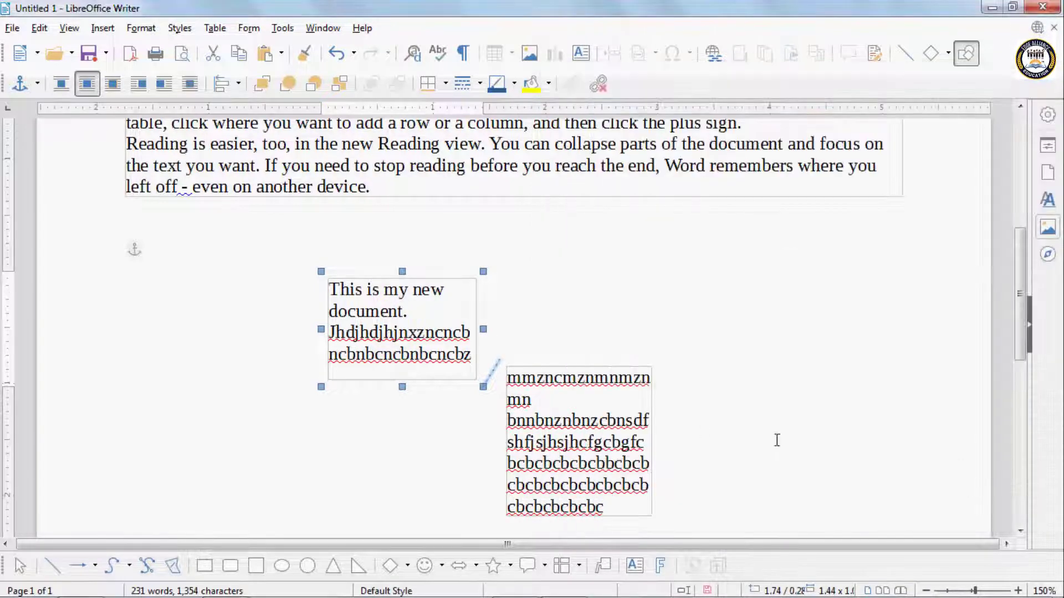
Delete both linked frames from the document.
{"action": "left_click", "coordinate": [575, 367]}
{"action": "key", "text": "Delete"}
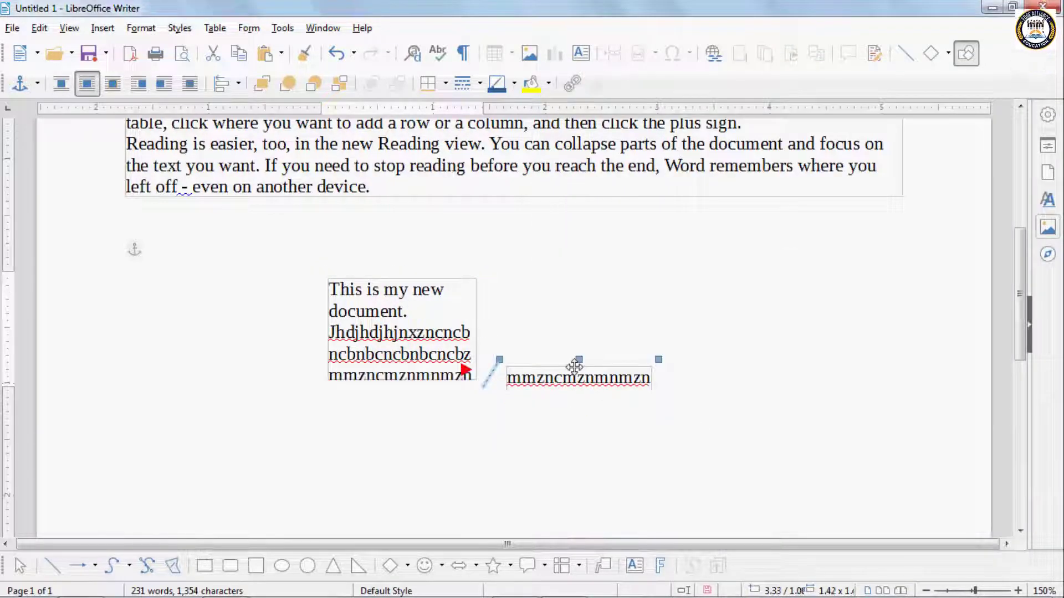
{"action": "left_click", "coordinate": [414, 280]}
{"action": "key", "text": "Delete"}
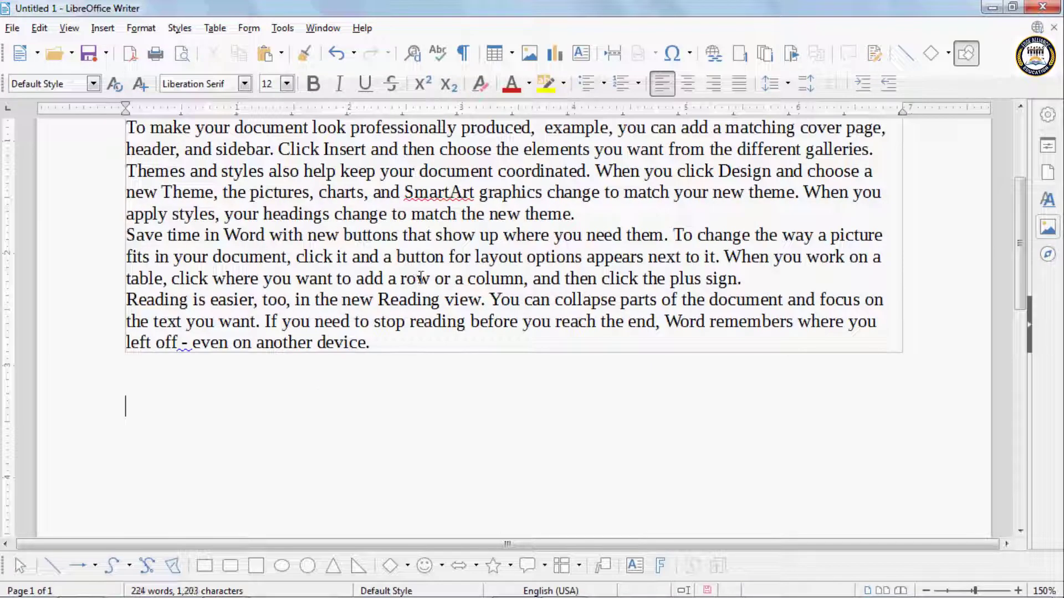
{"action": "left_click", "coordinate": [134, 31]}
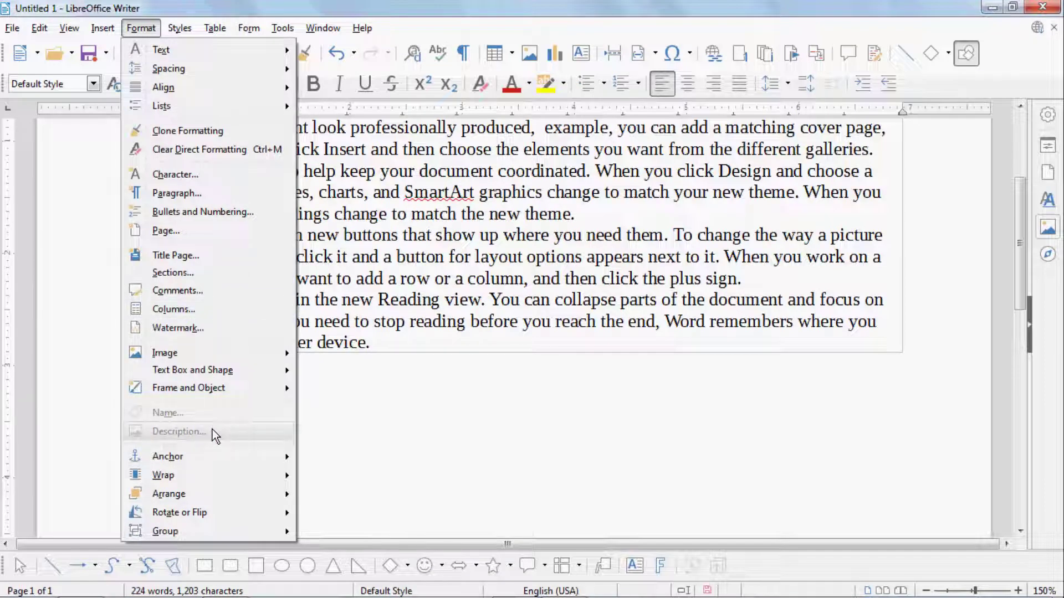
{"action": "mouse_move", "coordinate": [213, 454]}
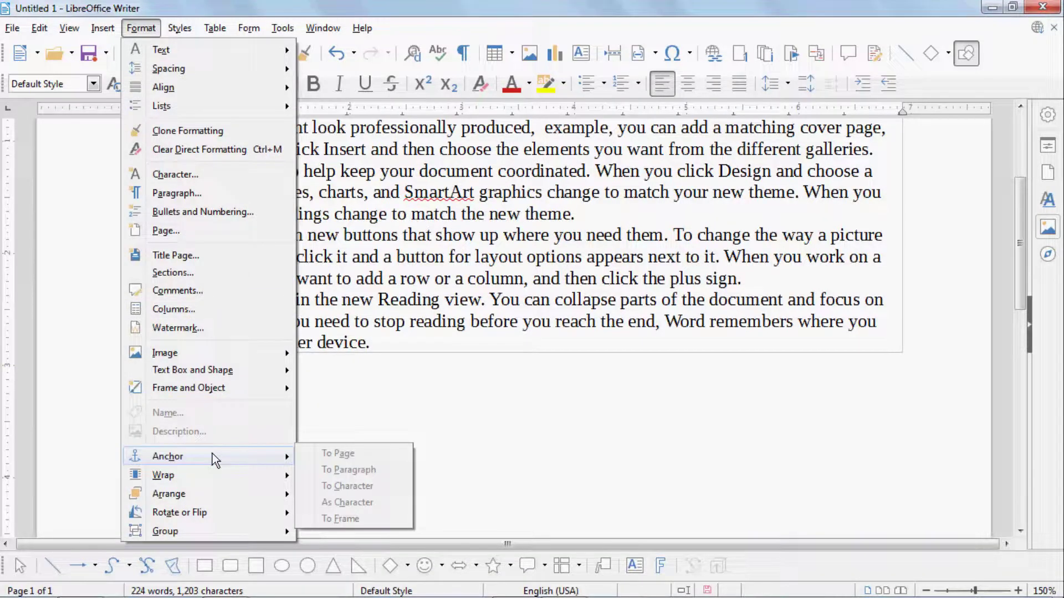
{"action": "left_click", "coordinate": [377, 395]}
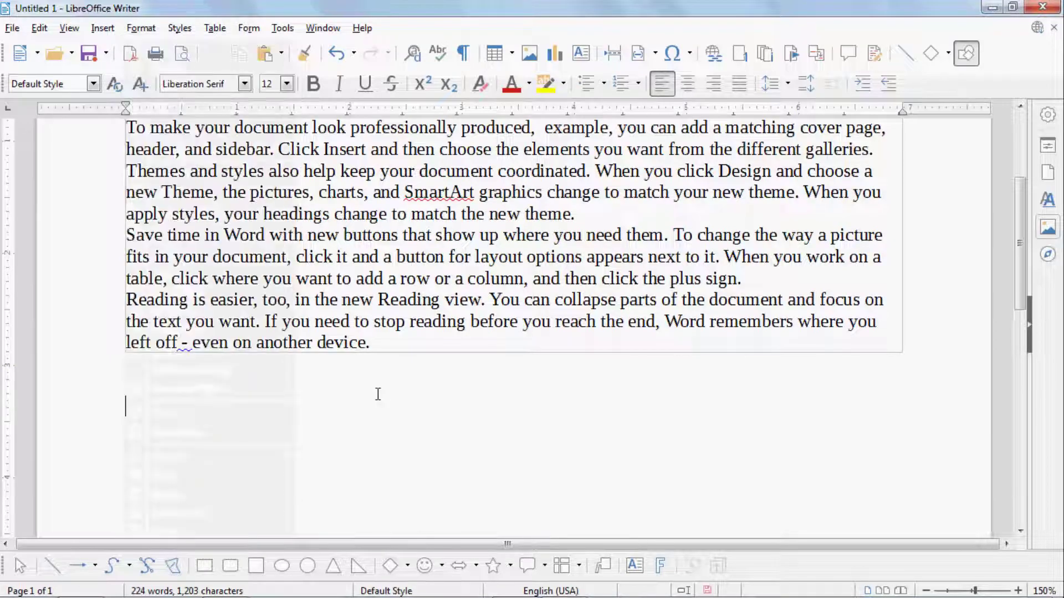